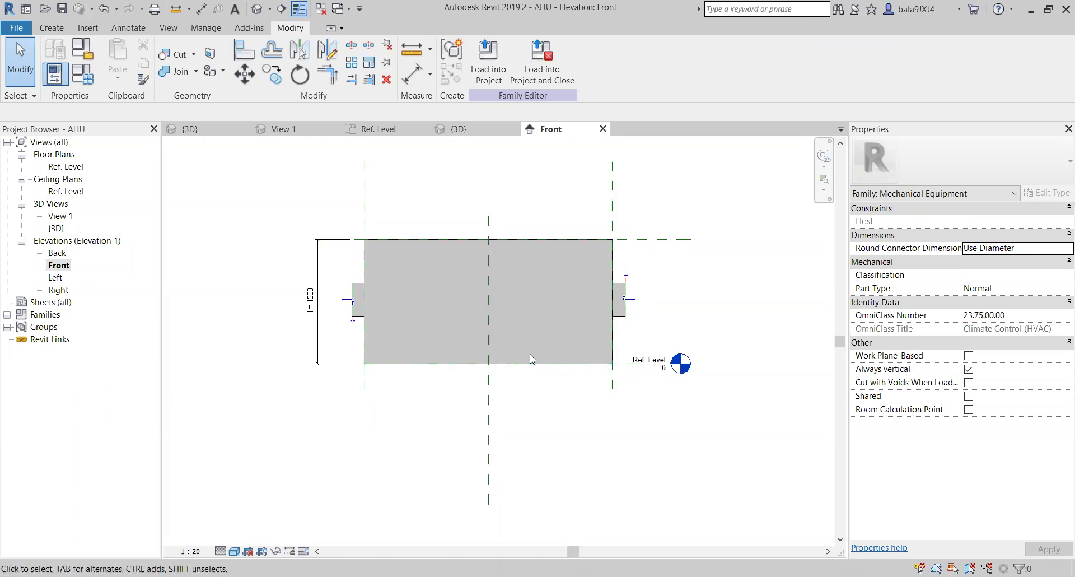
# - Try placing a Hydronic Supply pipe connector on the front face of the AHU body
pyautogui.click(377, 240)
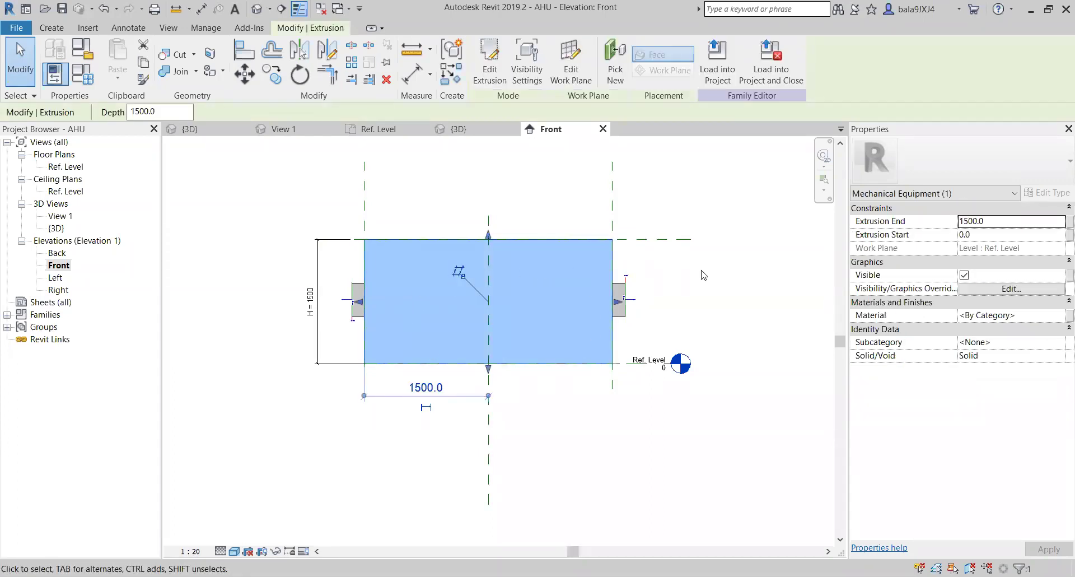
pyautogui.press('Escape')
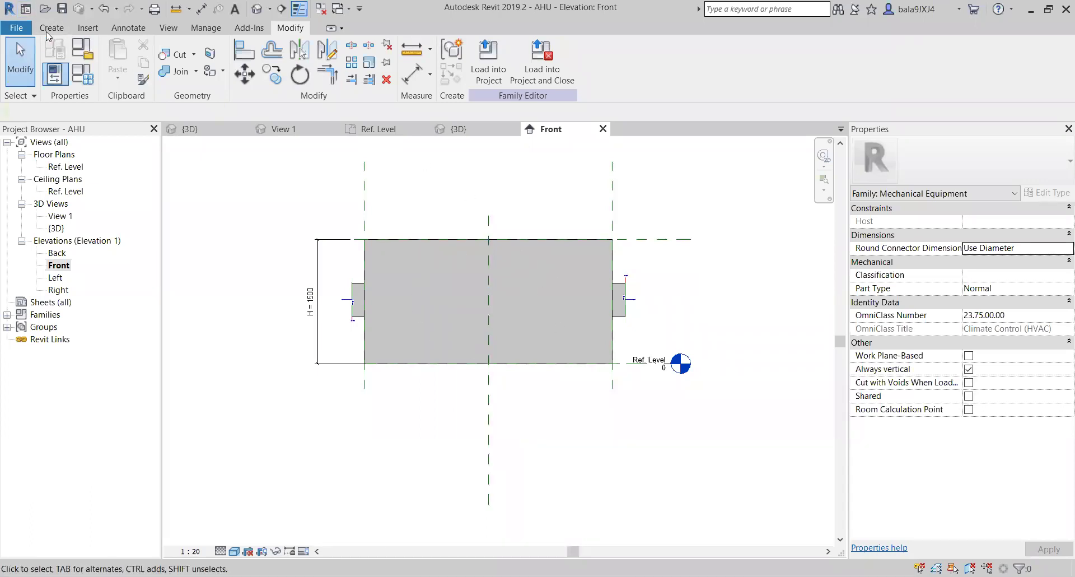
pyautogui.click(62, 31)
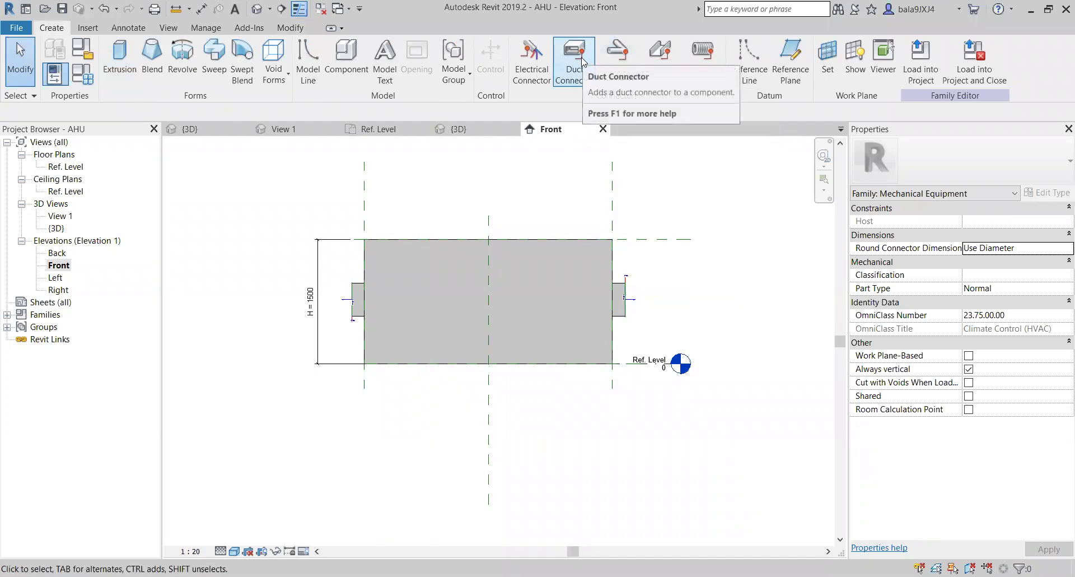
pyautogui.click(623, 62)
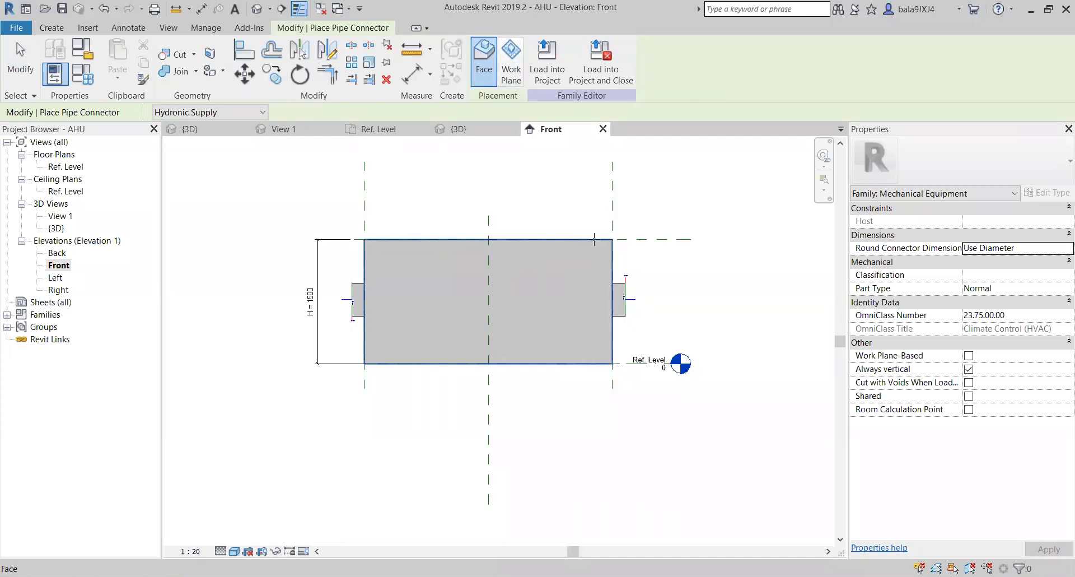
pyautogui.click(594, 239)
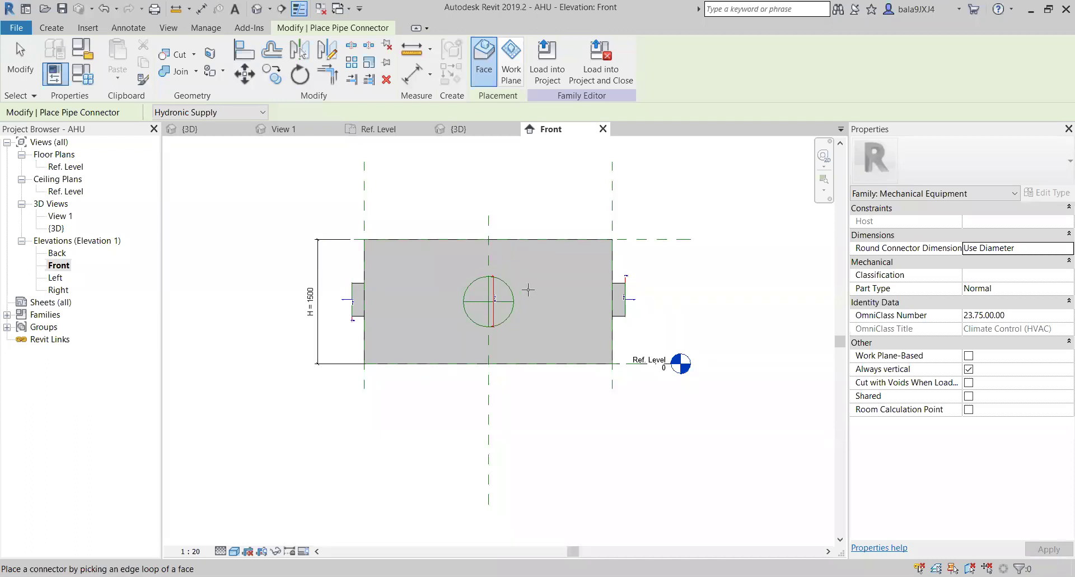
pyautogui.press('Escape')
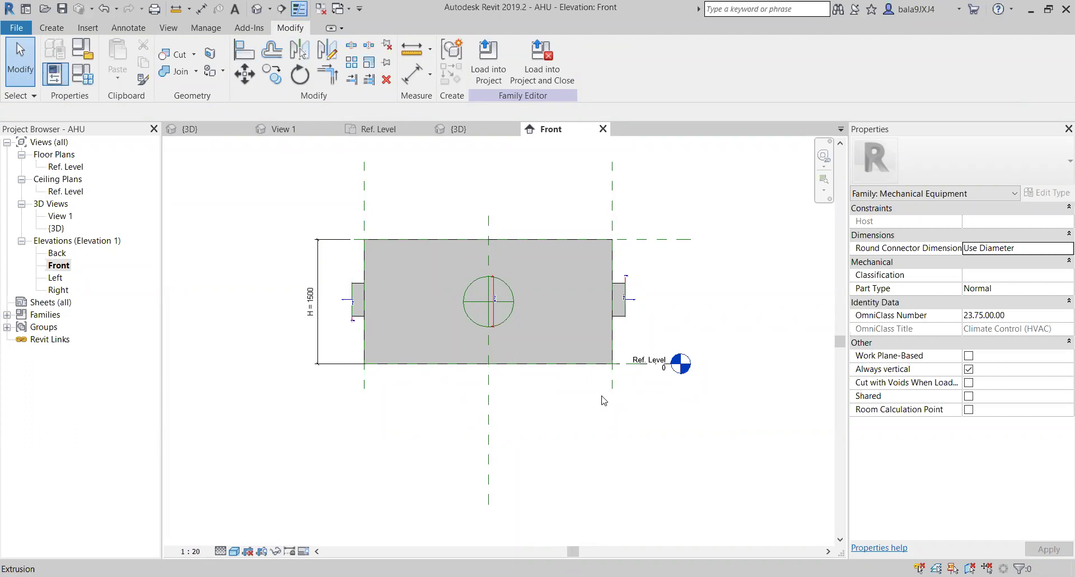
# - Delete the pipe connector from the front face of the AHU body
pyautogui.press('n')
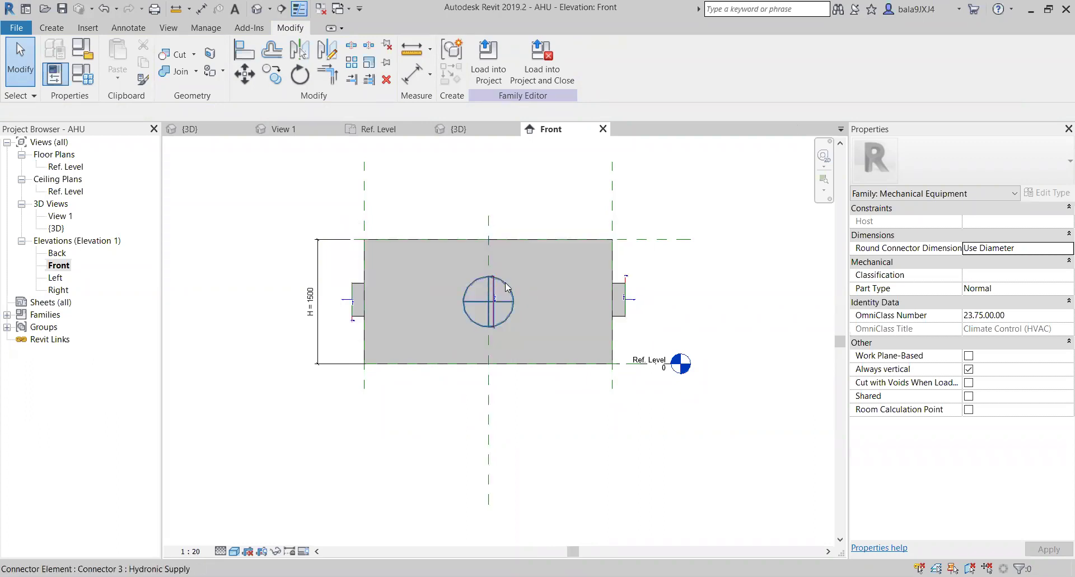
pyautogui.click(490, 277)
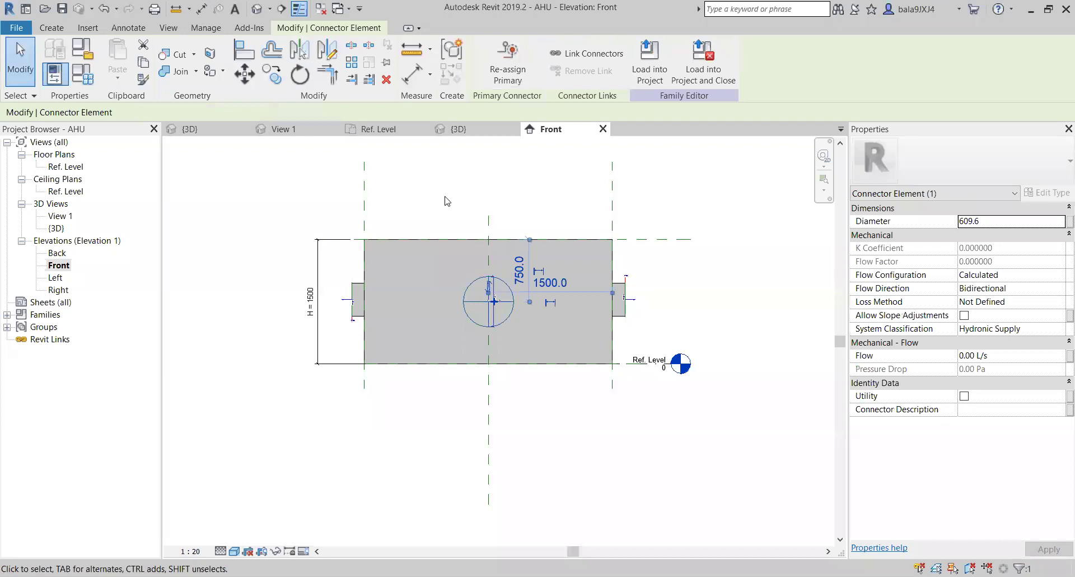
pyautogui.click(389, 84)
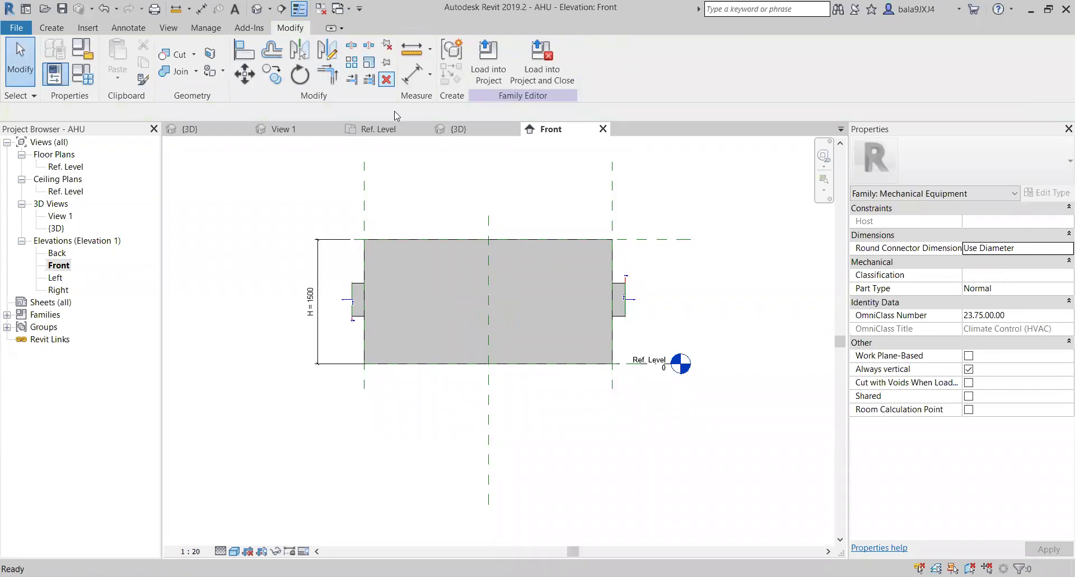
# - Create a 250 mm deep extrusion from a small circle near the upper edge of the front face, left of the centre plane
pyautogui.scroll(2, 452, 250)
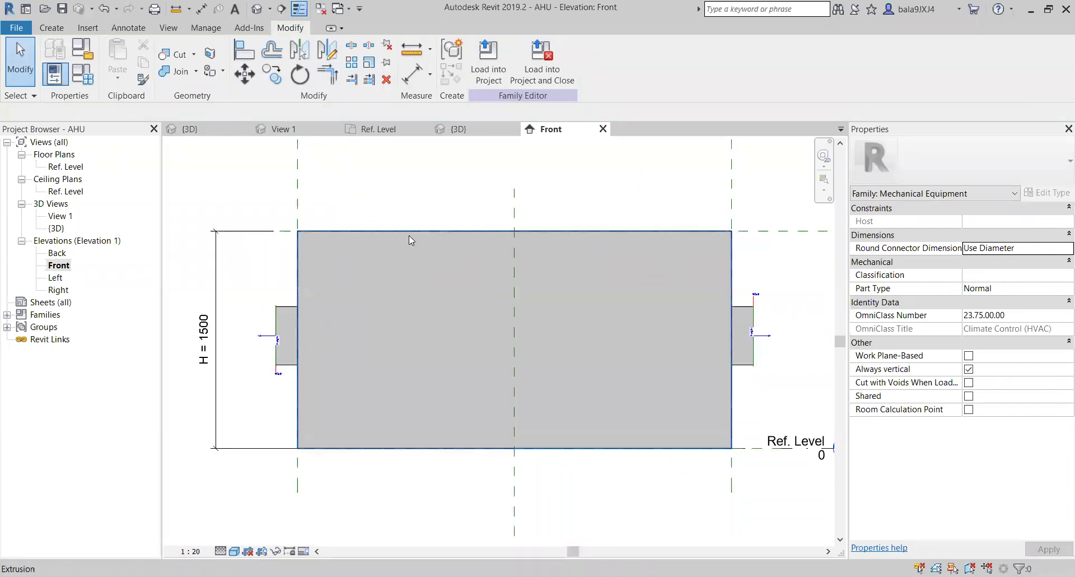
pyautogui.click(52, 28)
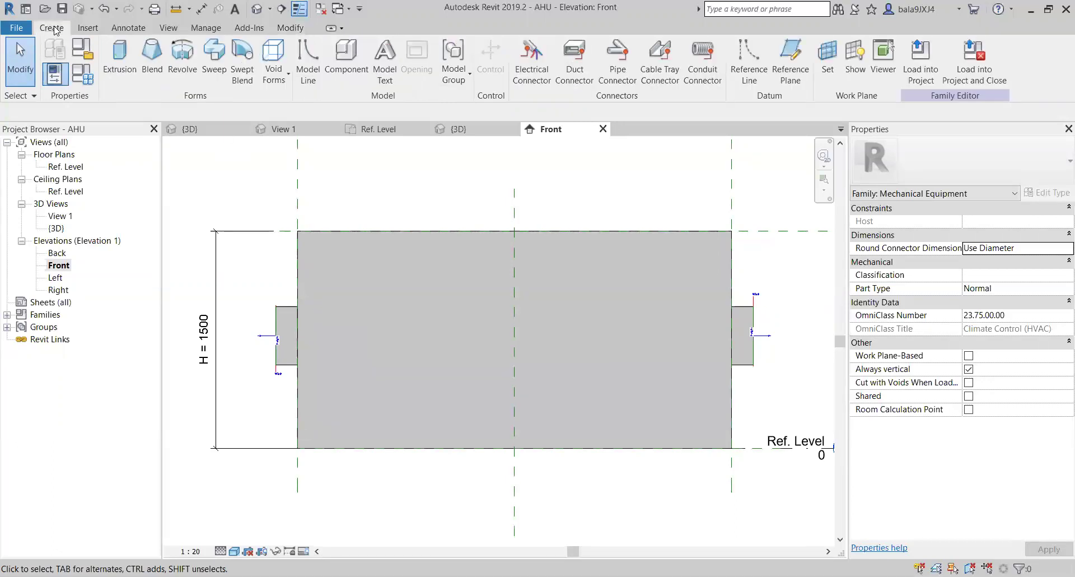
pyautogui.click(120, 59)
pyautogui.click(571, 47)
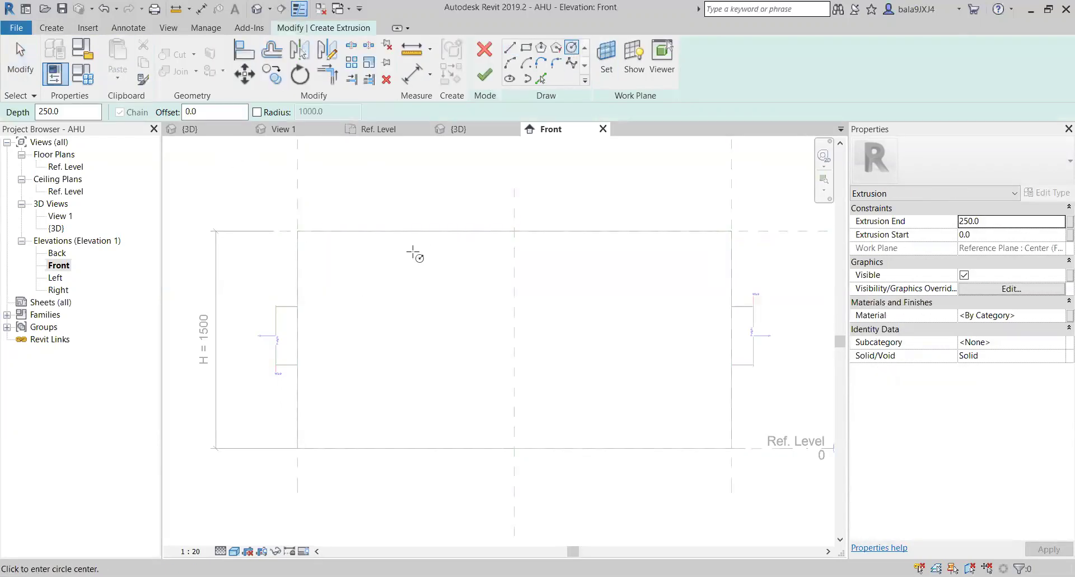
pyautogui.click(427, 250)
pyautogui.click(441, 259)
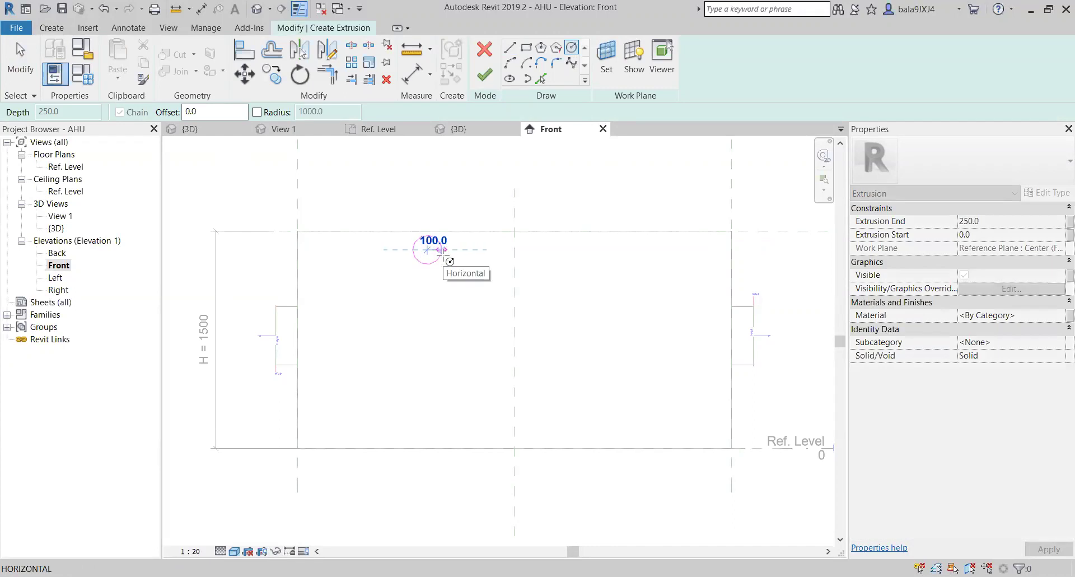
pyautogui.press('Escape')
pyautogui.press('Escape')
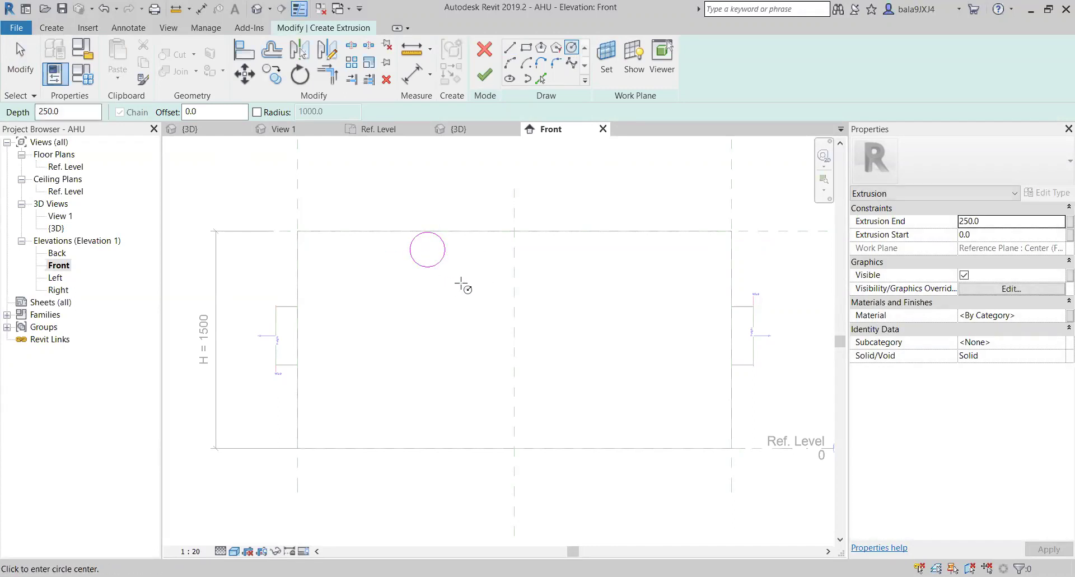
pyautogui.click(485, 77)
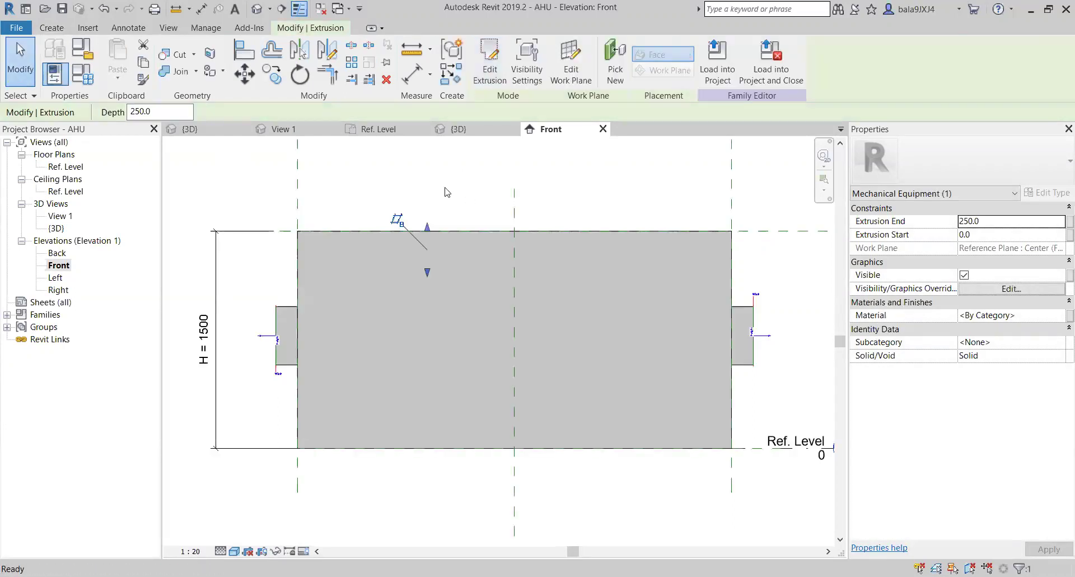
# - Show the Ref. Level plan in Wireframe and stretch the circular extrusion so it projects about 145 mm outward from the body's front edge
pyautogui.doubleClick(81, 168)
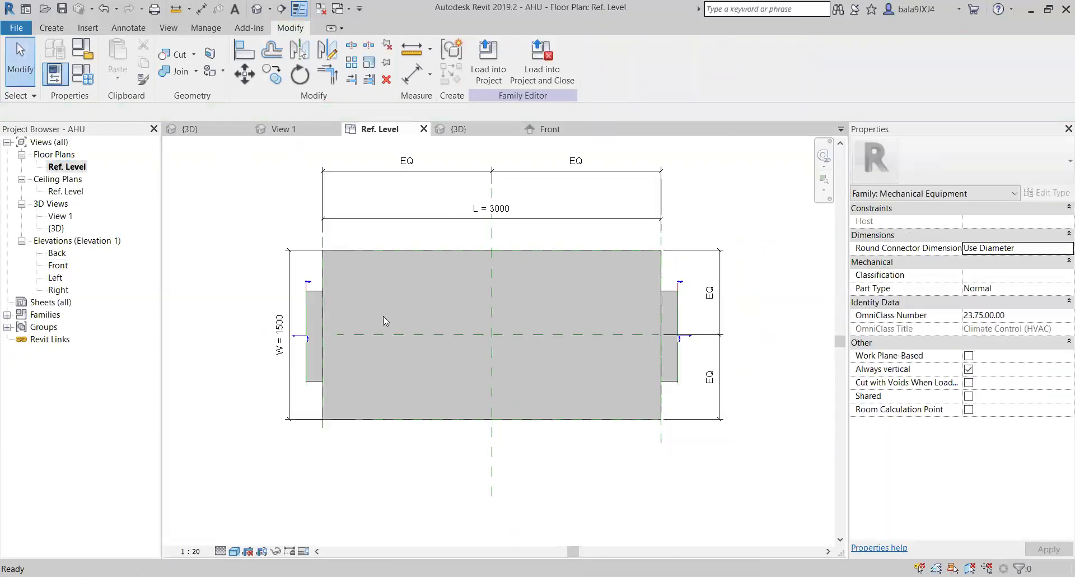
pyautogui.click(234, 551)
pyautogui.click(257, 466)
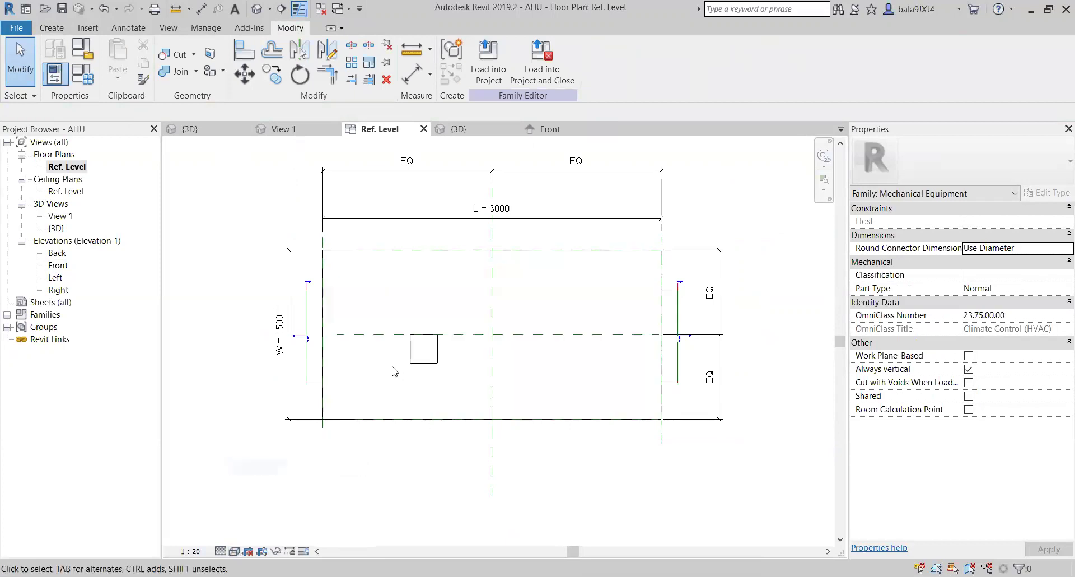
pyautogui.click(425, 363)
pyautogui.moveTo(424, 365); pyautogui.dragTo(423, 440)
pyautogui.moveTo(425, 331); pyautogui.dragTo(424, 417)
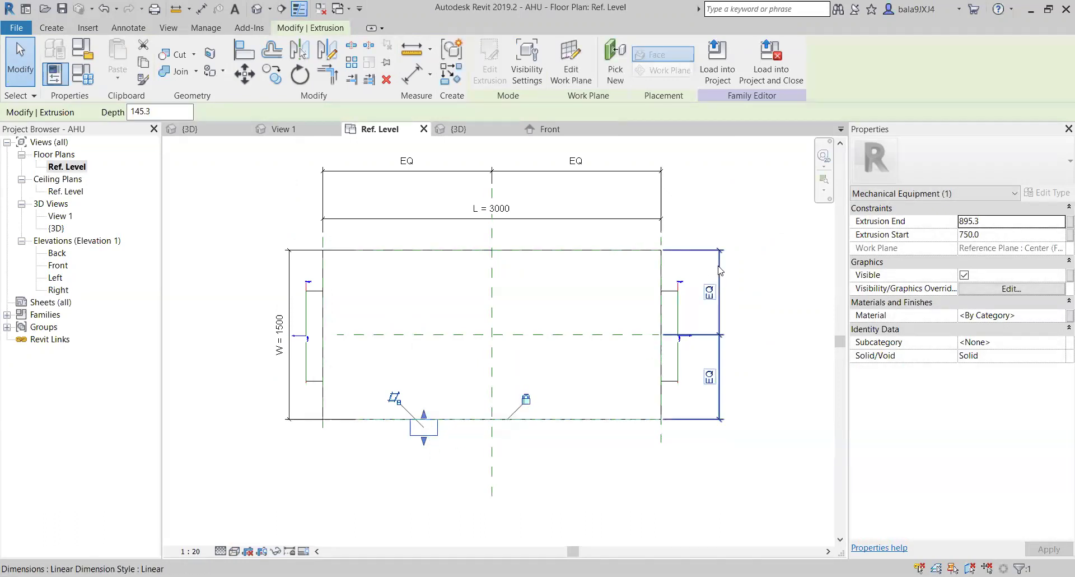
pyautogui.click(437, 485)
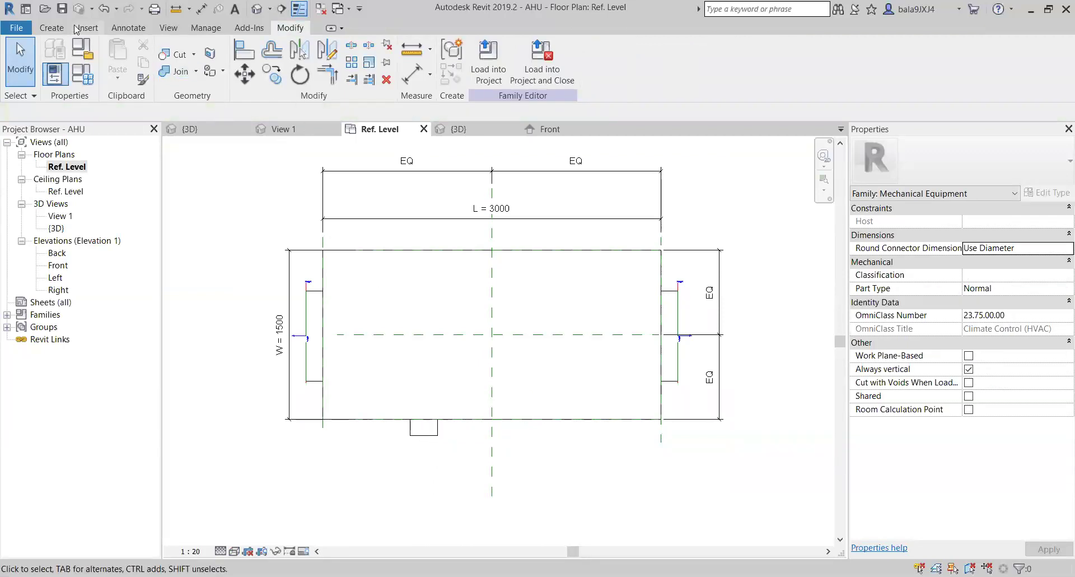
# - Draw a horizontal reference plane about 210 mm in front of the body's front edge, spanning its full length
pyautogui.click(56, 28)
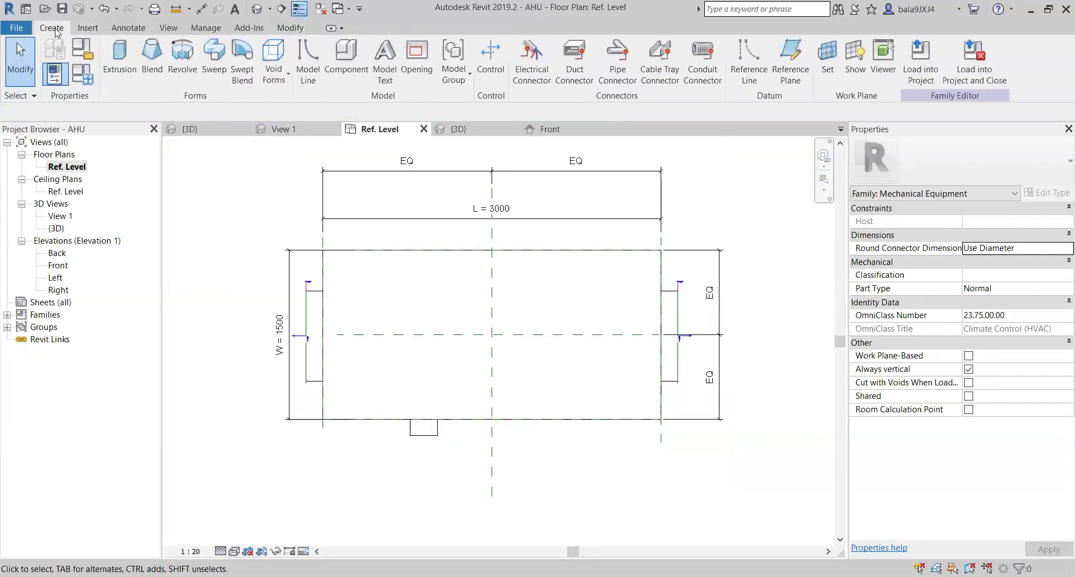
pyautogui.click(798, 75)
pyautogui.click(263, 442)
pyautogui.click(742, 442)
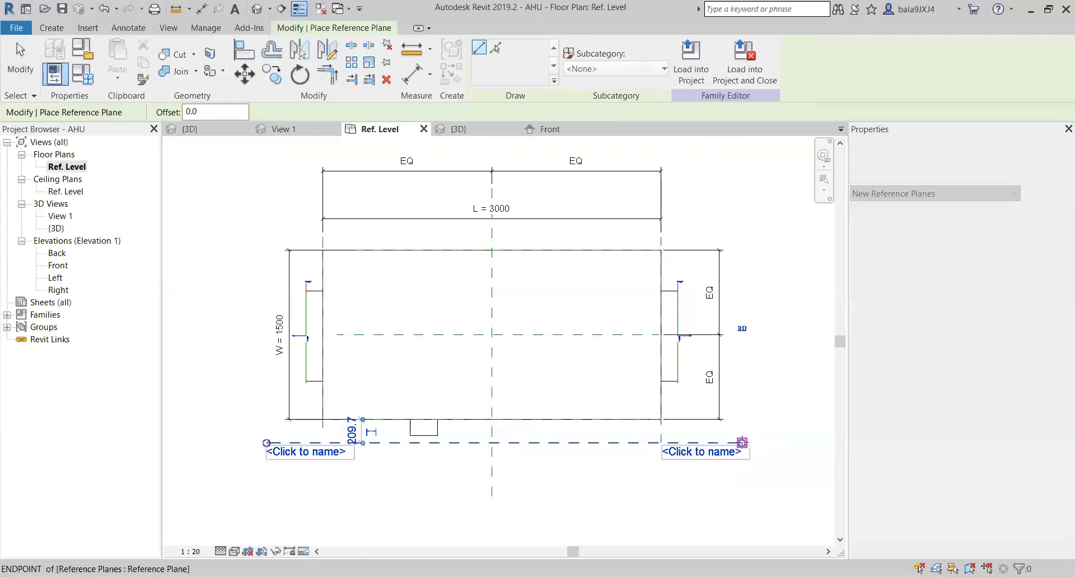
pyautogui.press('Escape')
pyautogui.press('Escape')
# - Stretch the outer end of the circular extrusion to the new reference plane
pyautogui.scroll(2, 455, 445)
pyautogui.click(429, 432)
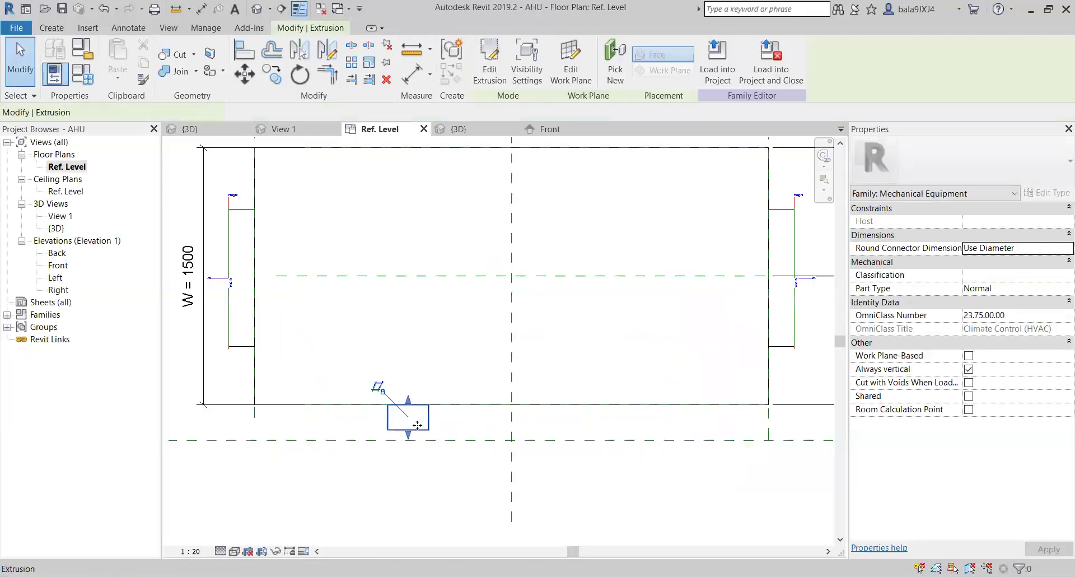
pyautogui.moveTo(408, 436); pyautogui.dragTo(410, 441)
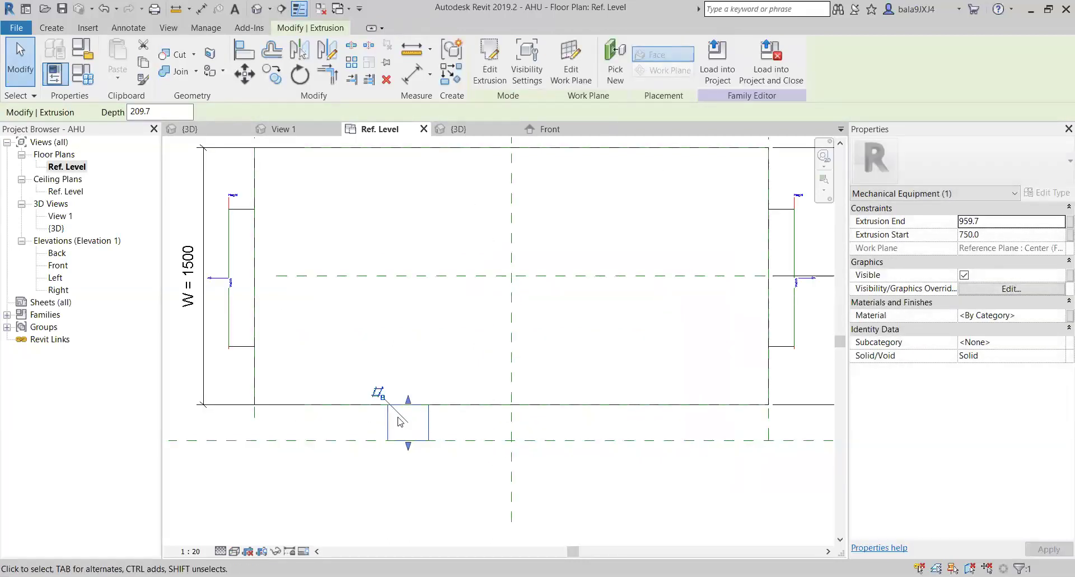
pyautogui.scroll(-3, 400, 421)
pyautogui.press('Escape')
# - Align the extrusion's outer face with the front reference plane and lock the alignment
pyautogui.click(244, 51)
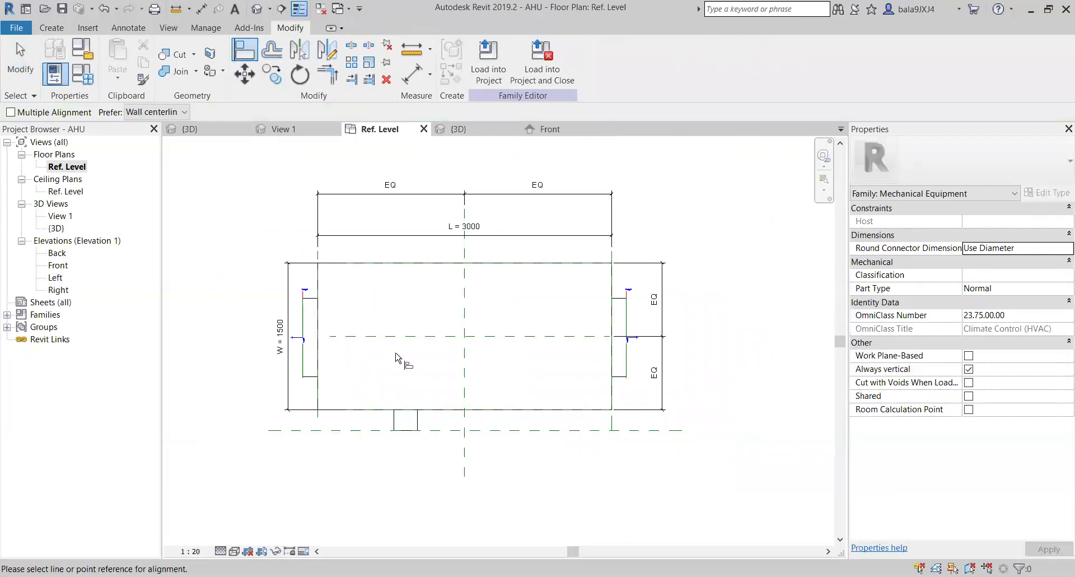
pyautogui.click(405, 430)
pyautogui.click(405, 431)
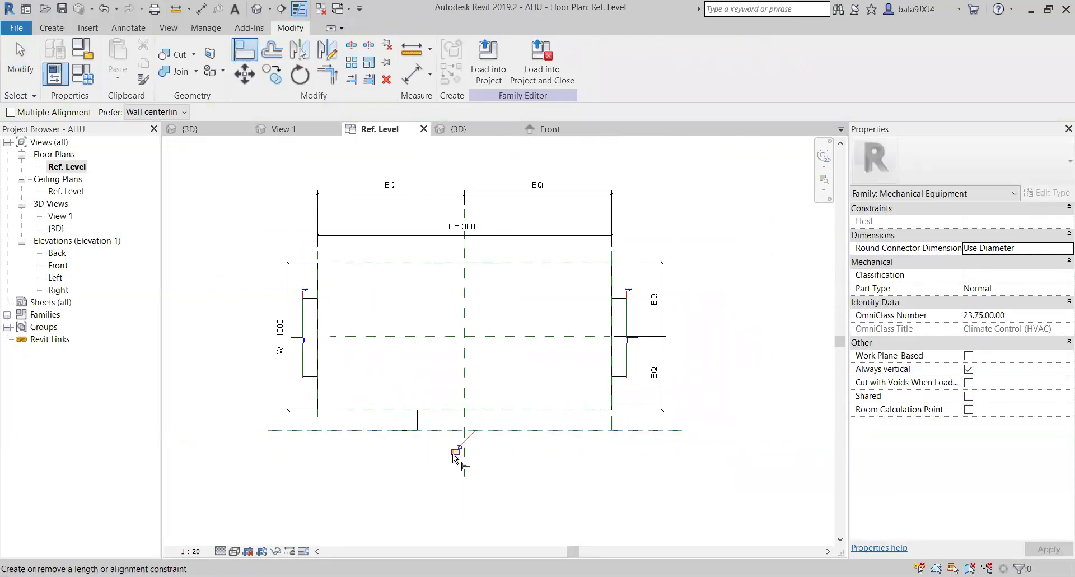
pyautogui.press('Escape')
pyautogui.press('Escape')
# - Add an aligned dimension between the new reference plane and the body's front edge
pyautogui.scroll(2, 319, 438)
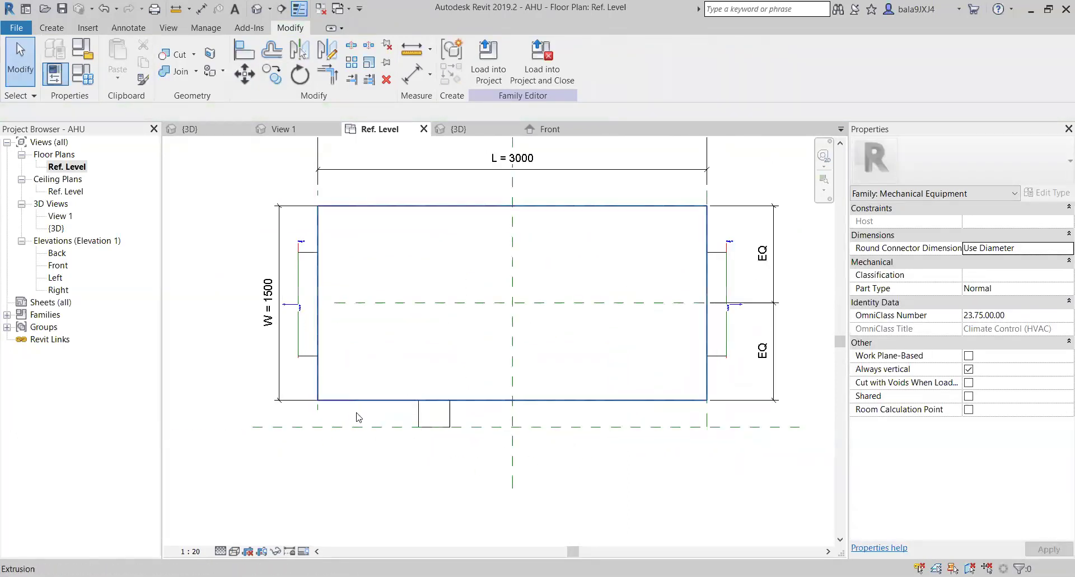
pyautogui.press('Escape')
pyautogui.press('d')
pyautogui.press('i')
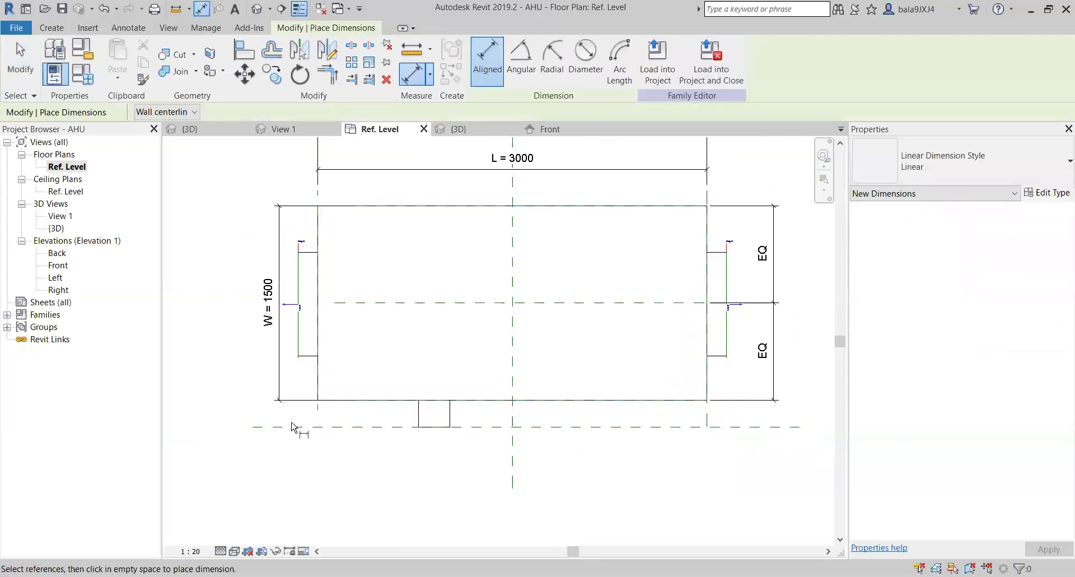
pyautogui.click(302, 428)
pyautogui.click(339, 400)
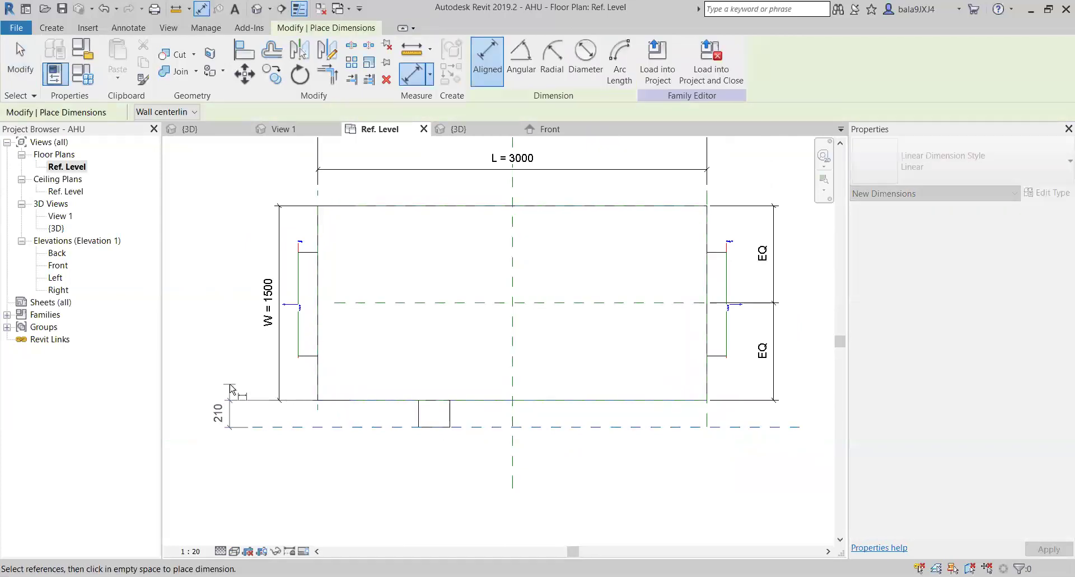
pyautogui.click(234, 387)
pyautogui.press('Escape')
pyautogui.press('Escape')
# - Set the reference plane's distance from the body's front edge to 50 mm and lock that dimension
pyautogui.click(358, 427)
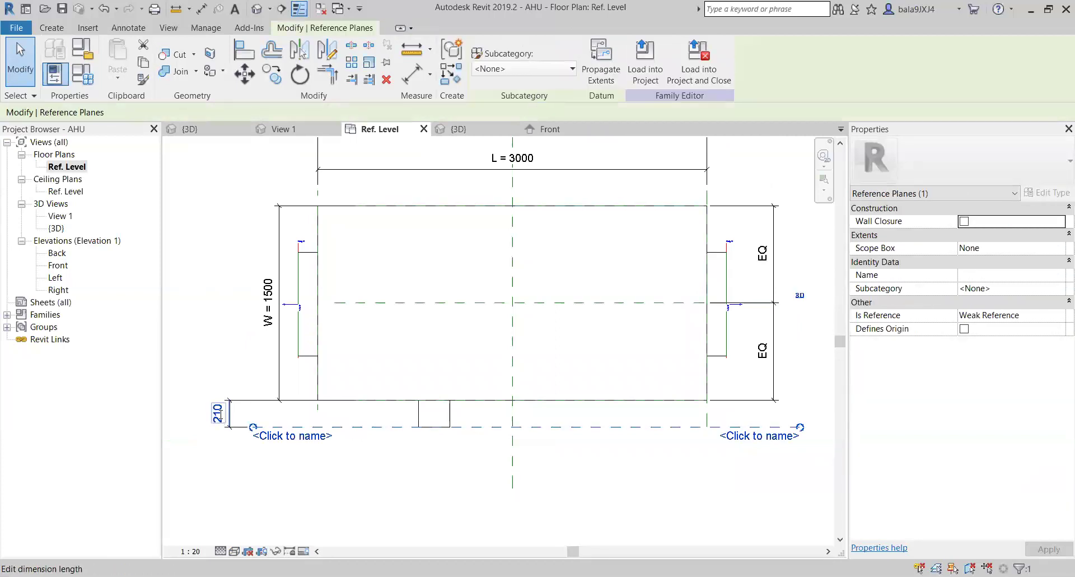
pyautogui.click(224, 413)
pyautogui.write('100')
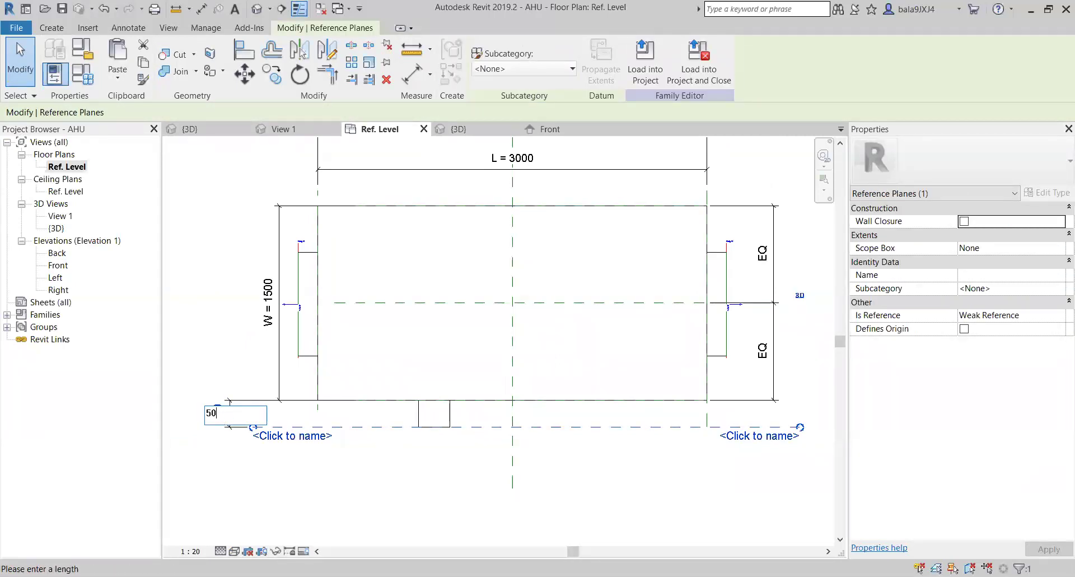
pyautogui.press('Return')
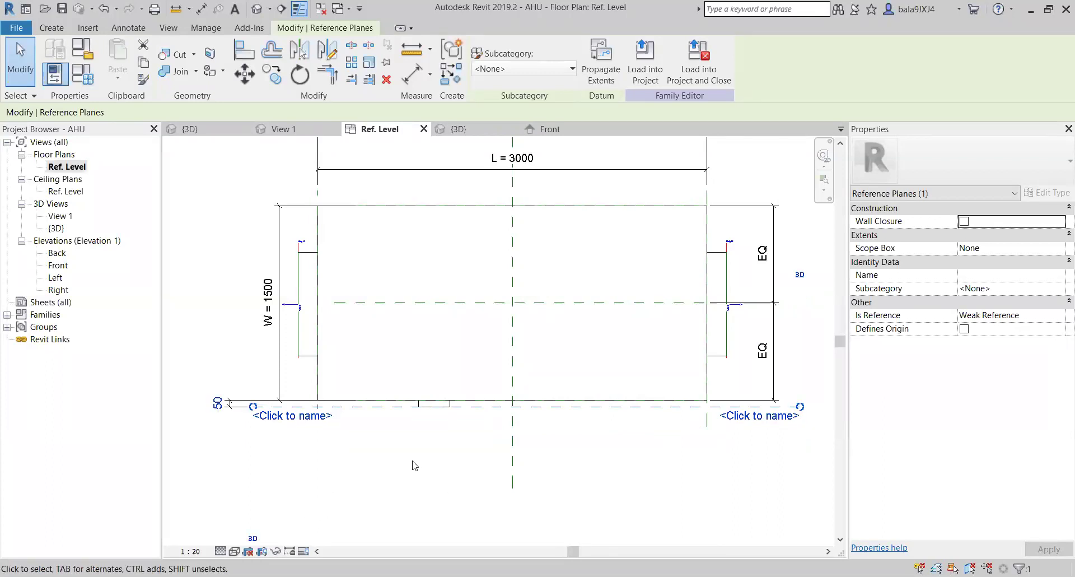
pyautogui.click(415, 466)
pyautogui.scroll(3, 235, 398)
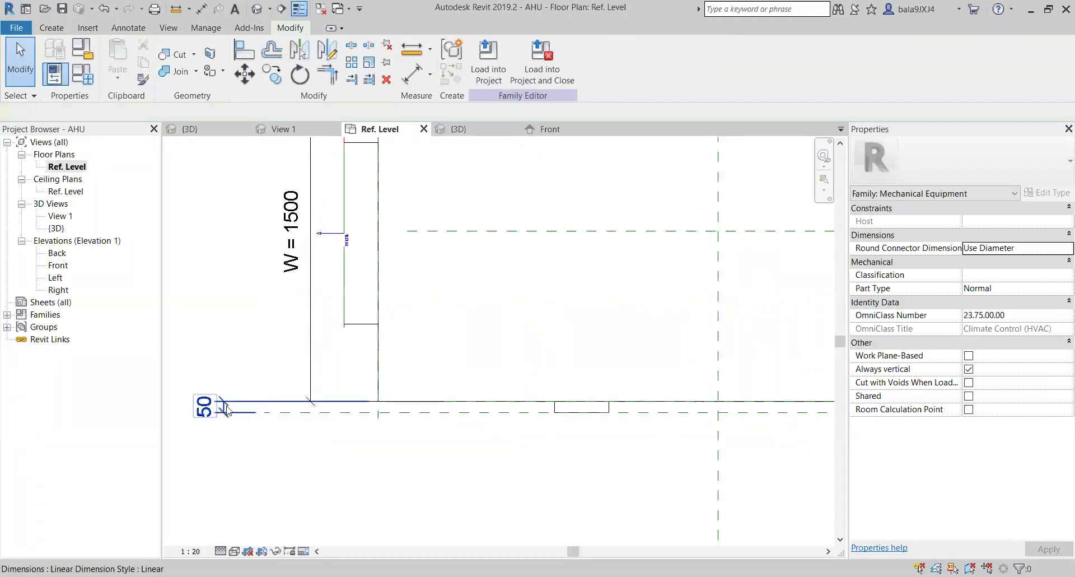
pyautogui.click(251, 406)
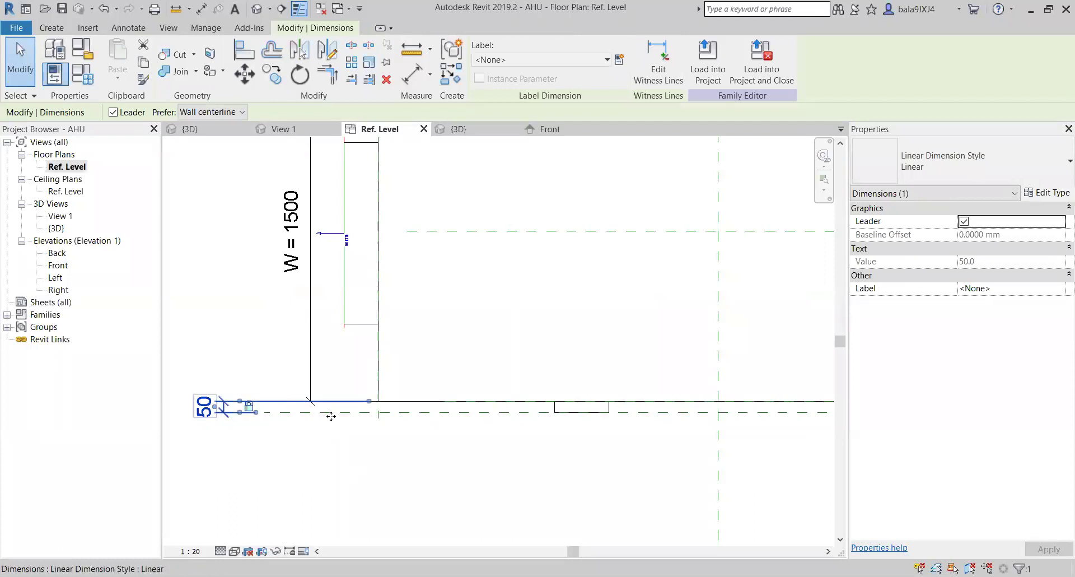
pyautogui.scroll(-3, 353, 420)
pyautogui.press('Escape')
# - In the front elevation, copy the circular pipe stub to just left of the centre line near the body's lower edge
pyautogui.doubleClick(59, 266)
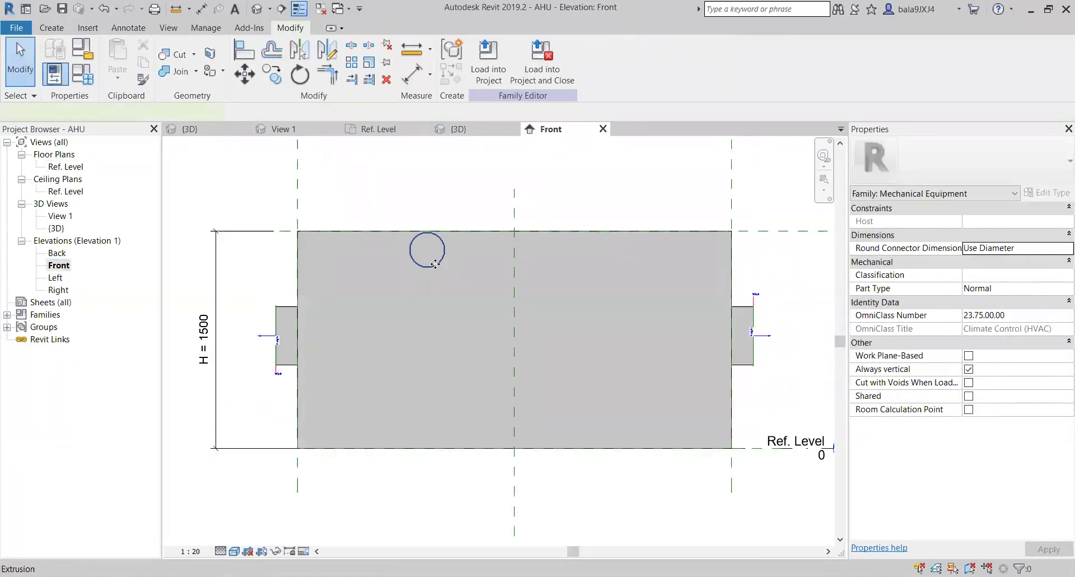
pyautogui.click(438, 262)
pyautogui.scroll(-2, 330, 298)
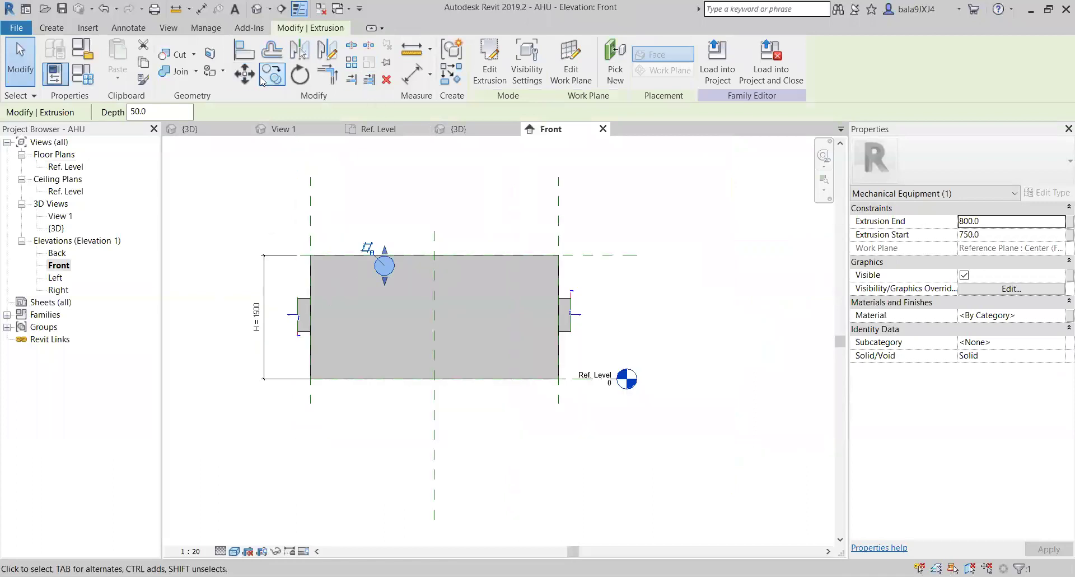
pyautogui.click(271, 73)
pyautogui.click(384, 266)
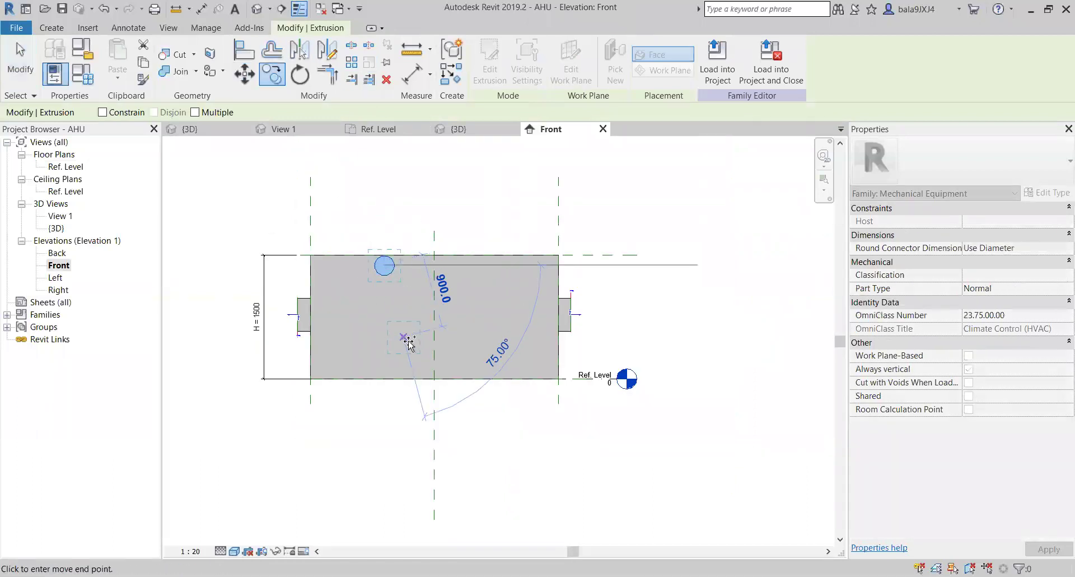
pyautogui.click(418, 359)
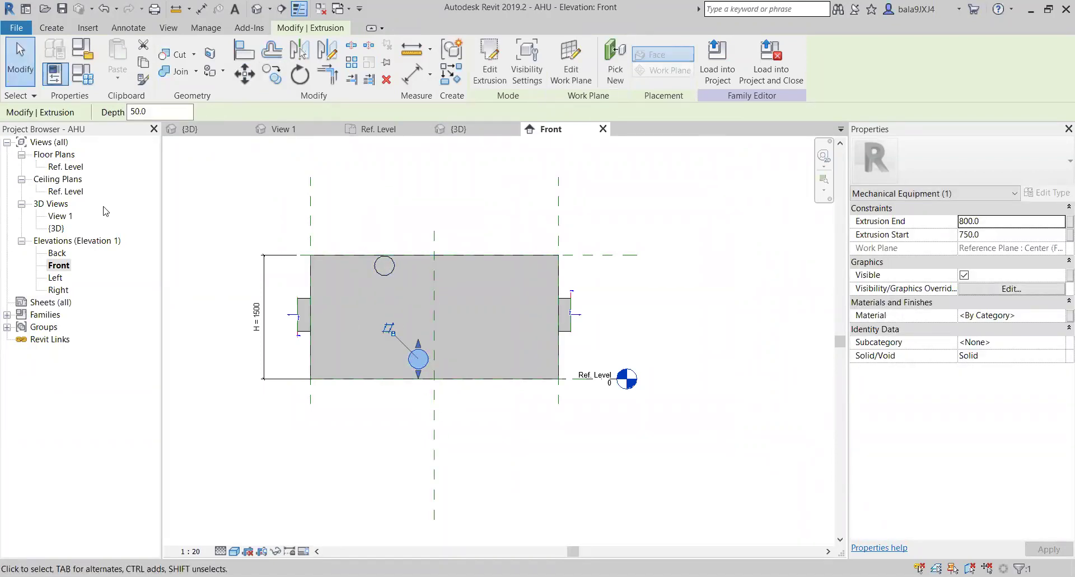
pyautogui.press('Escape')
# - In the Ref. Level plan, align and lock the copied stub's outer face to the front reference plane and its inner face to the body's front edge
pyautogui.doubleClick(65, 166)
pyautogui.scroll(3, 556, 423)
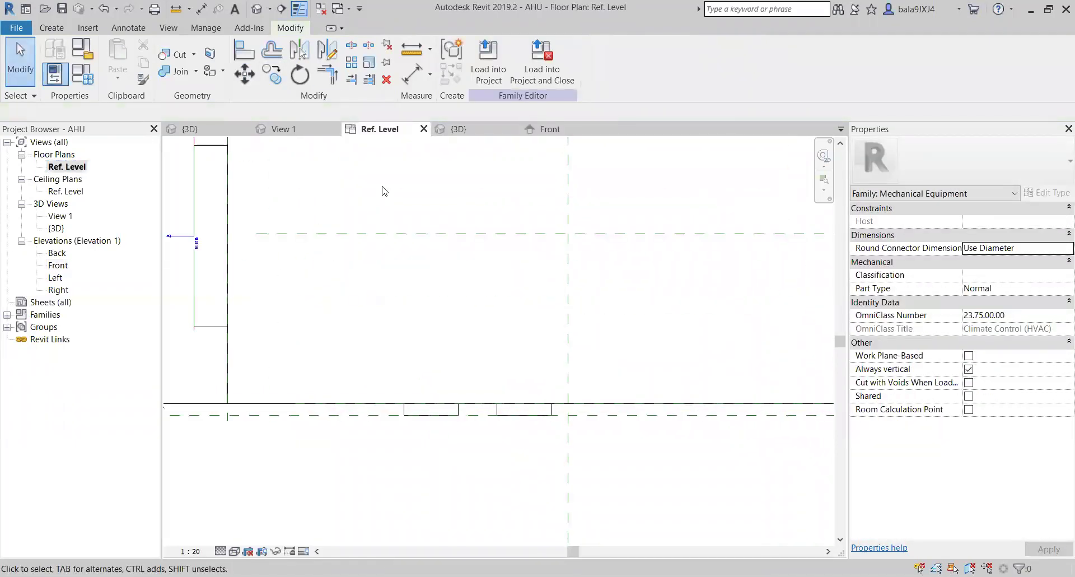
pyautogui.press('a')
pyautogui.press('l')
pyautogui.click(619, 416)
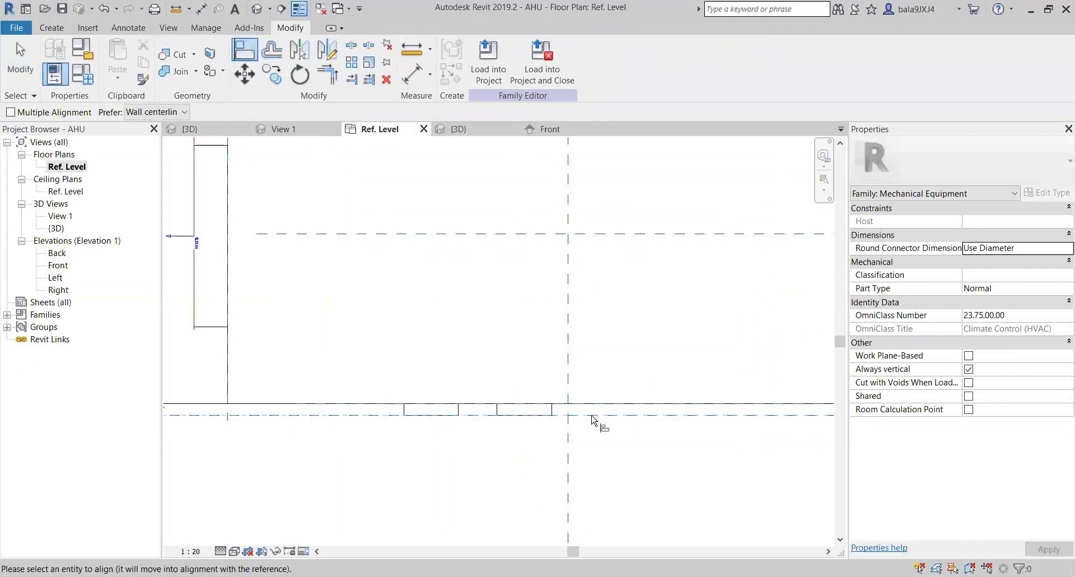
pyautogui.click(537, 414)
pyautogui.click(614, 403)
pyautogui.click(528, 405)
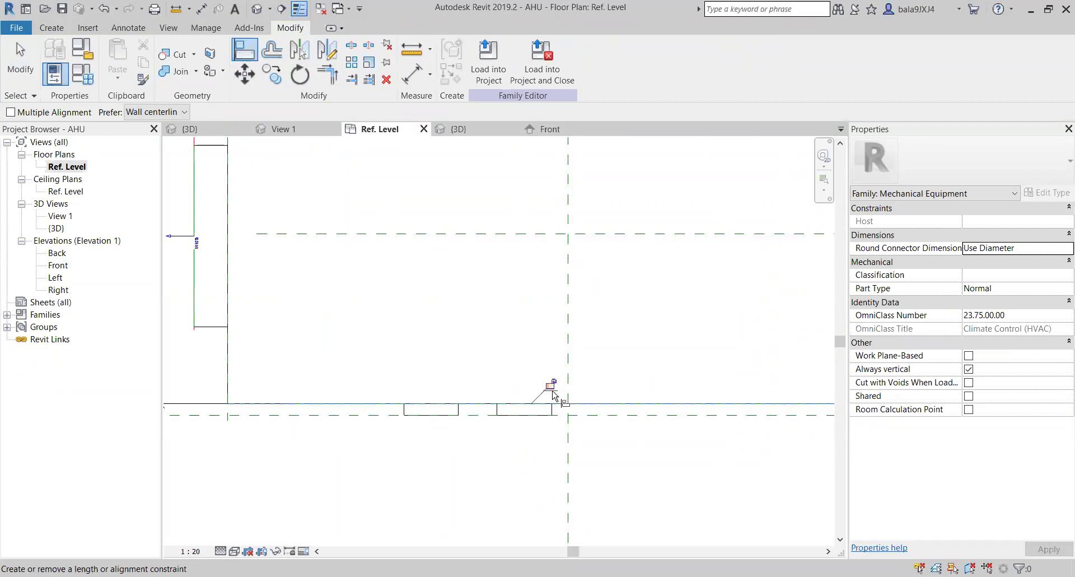
pyautogui.press('Escape')
pyautogui.press('Escape')
# - Test the family in 3D by applying a W value of 1200 with the conflicting constraints removed, and discard the change
pyautogui.click(257, 9)
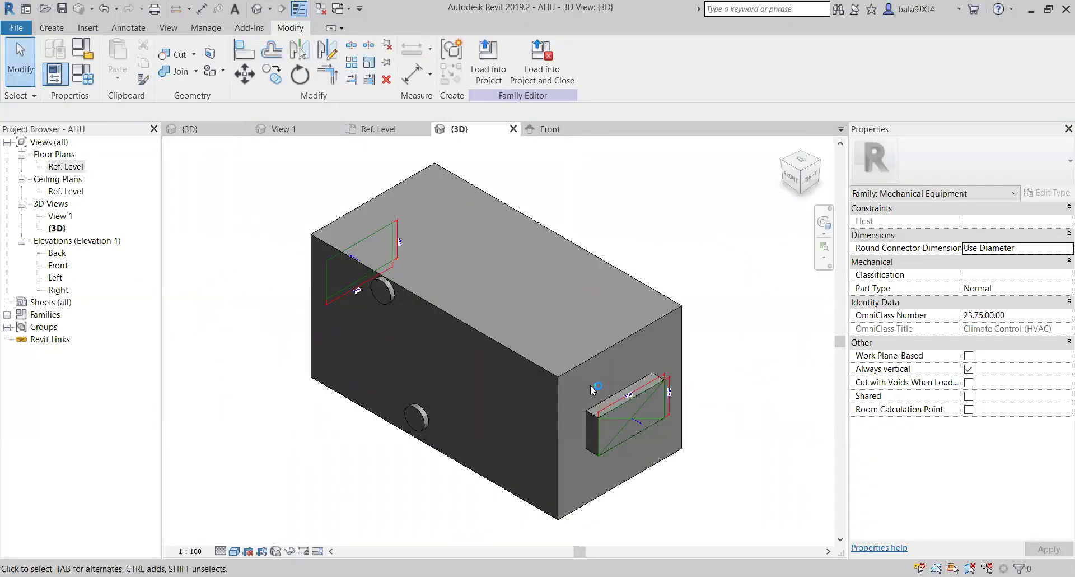
pyautogui.scroll(1, 417, 318)
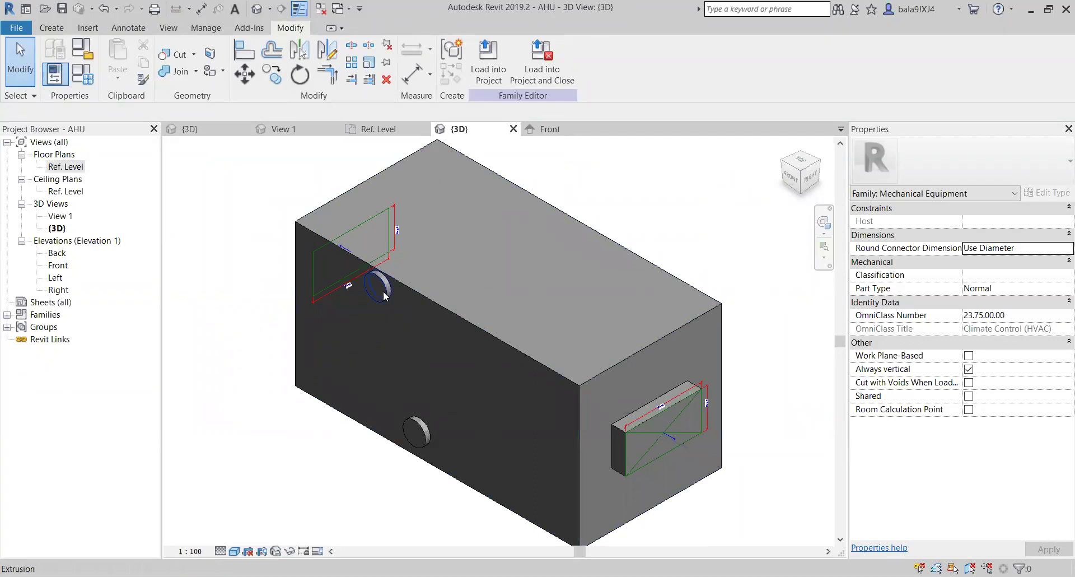
pyautogui.click(83, 73)
pyautogui.click(788, 246)
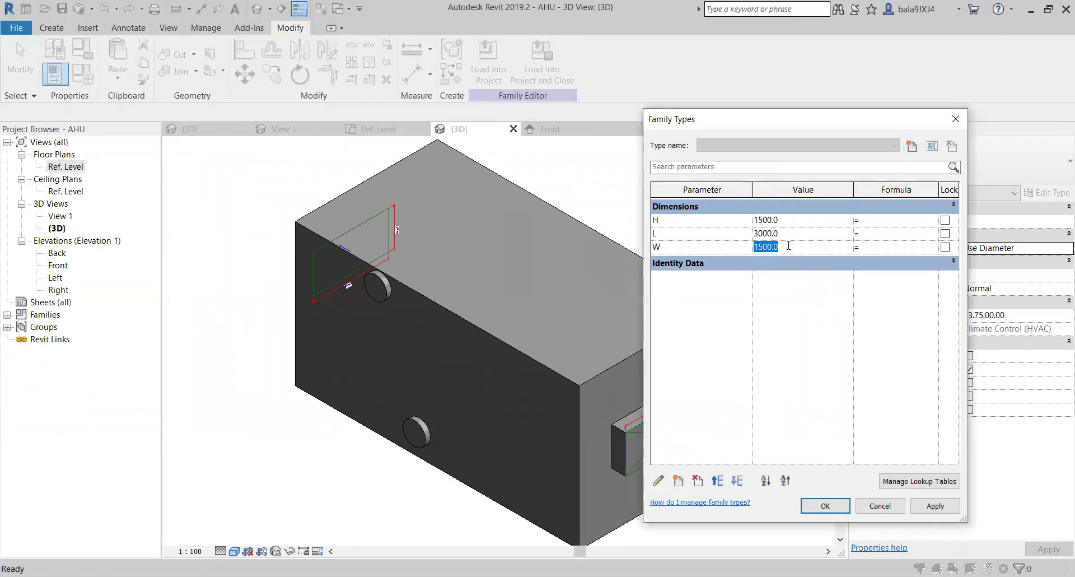
pyautogui.write('1200')
pyautogui.click(935, 505)
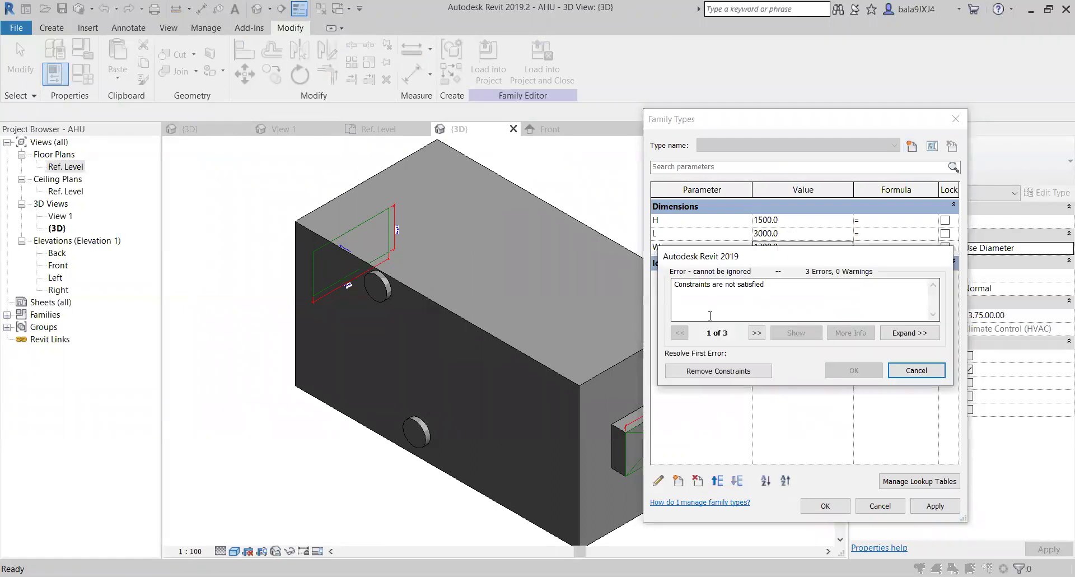
pyautogui.click(719, 371)
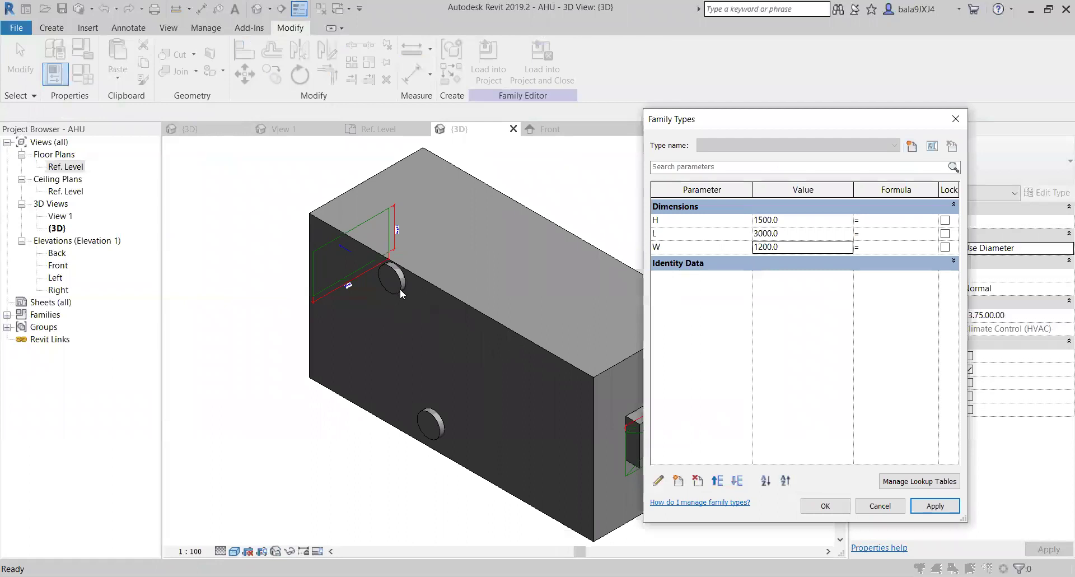
pyautogui.click(880, 506)
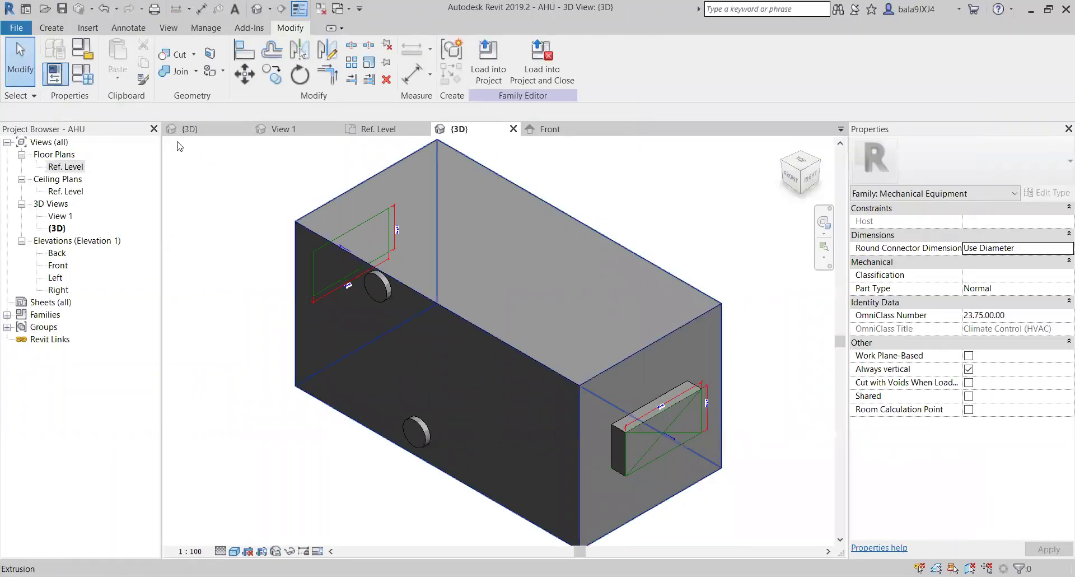
# - Place Hydronic Supply pipe connectors on the outer faces of both round stubs in the 3D view
pyautogui.doubleClick(65, 167)
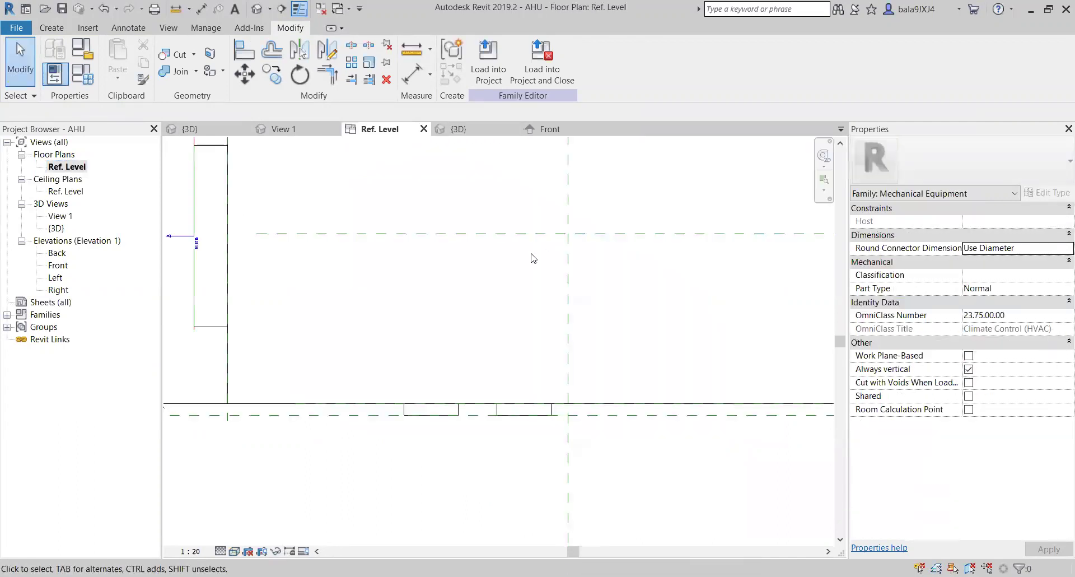
pyautogui.hotkey('ctrl', 'Tab')
pyautogui.keyDown('shift'); pyautogui.moveTo(465, 351); pyautogui.dragTo(546, 358, button='middle'); pyautogui.keyUp('shift')
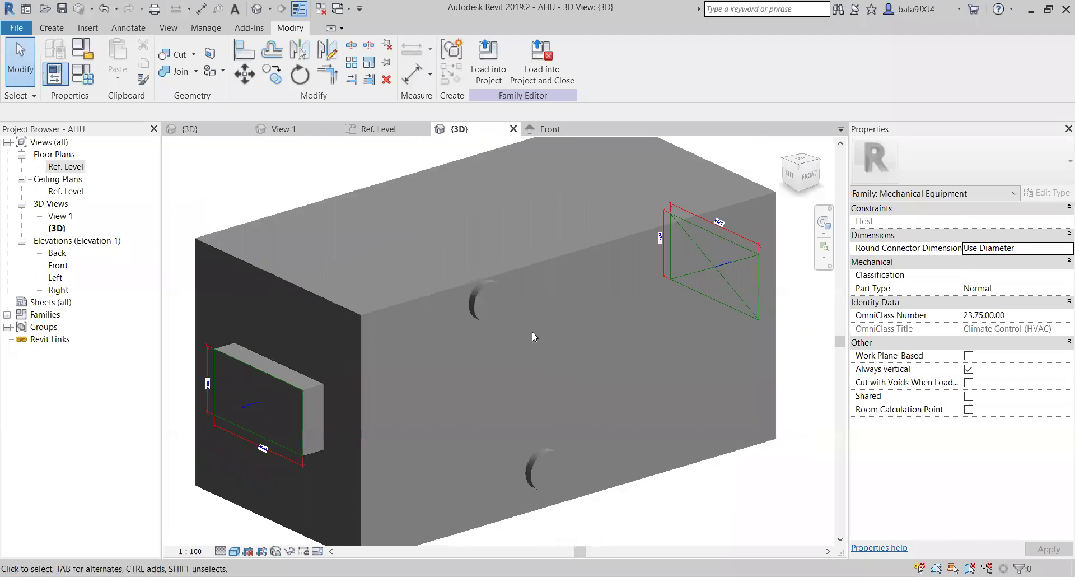
pyautogui.click(51, 28)
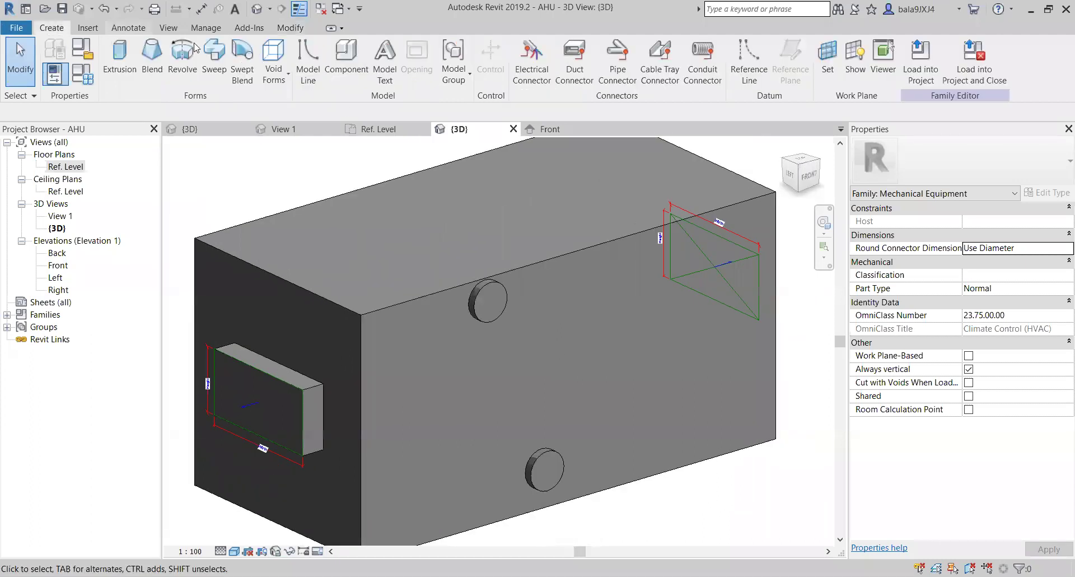
pyautogui.click(617, 61)
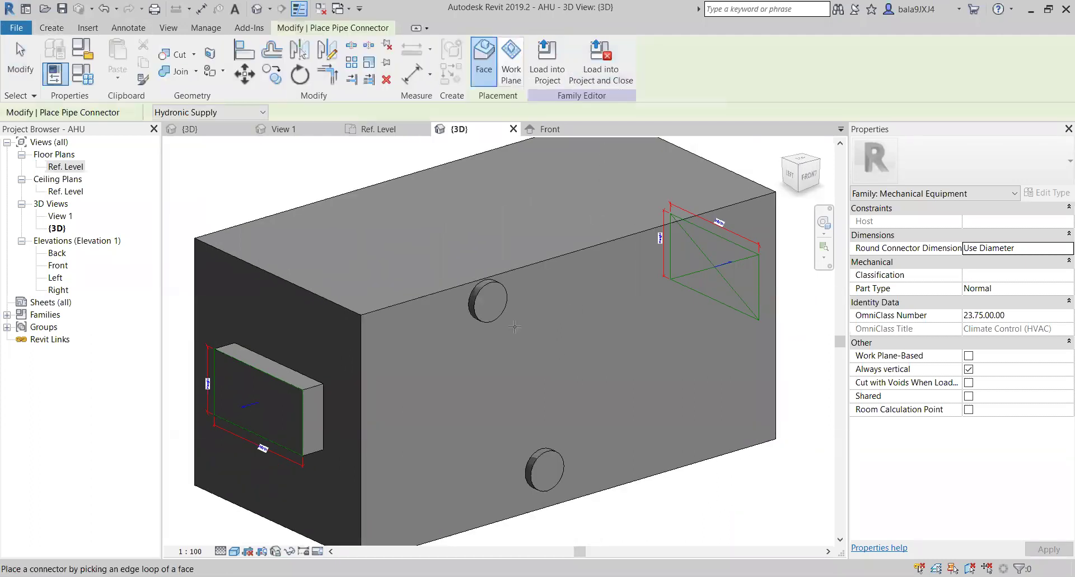
pyautogui.click(500, 303)
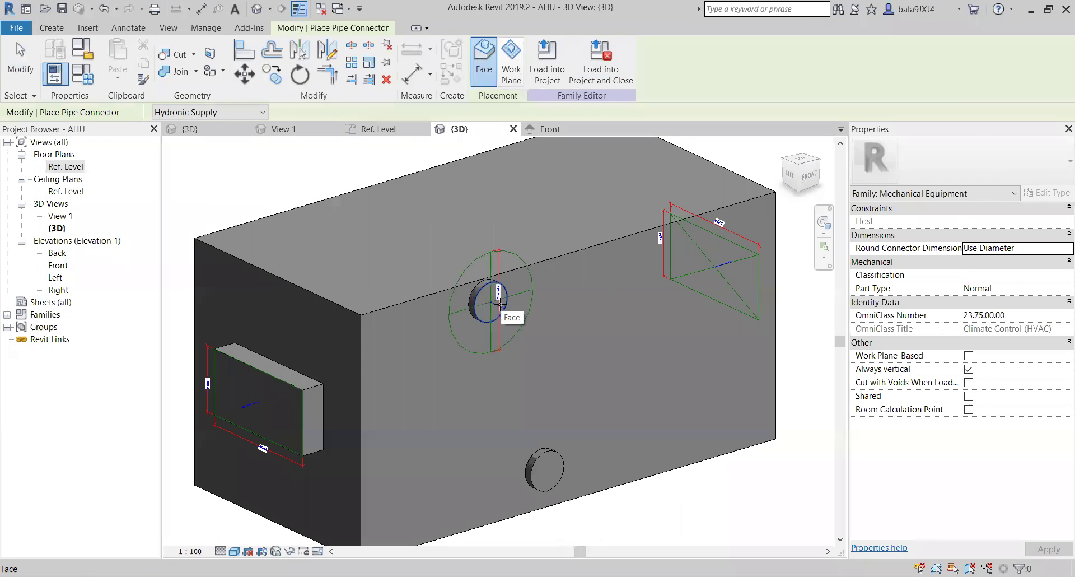
pyautogui.click(560, 458)
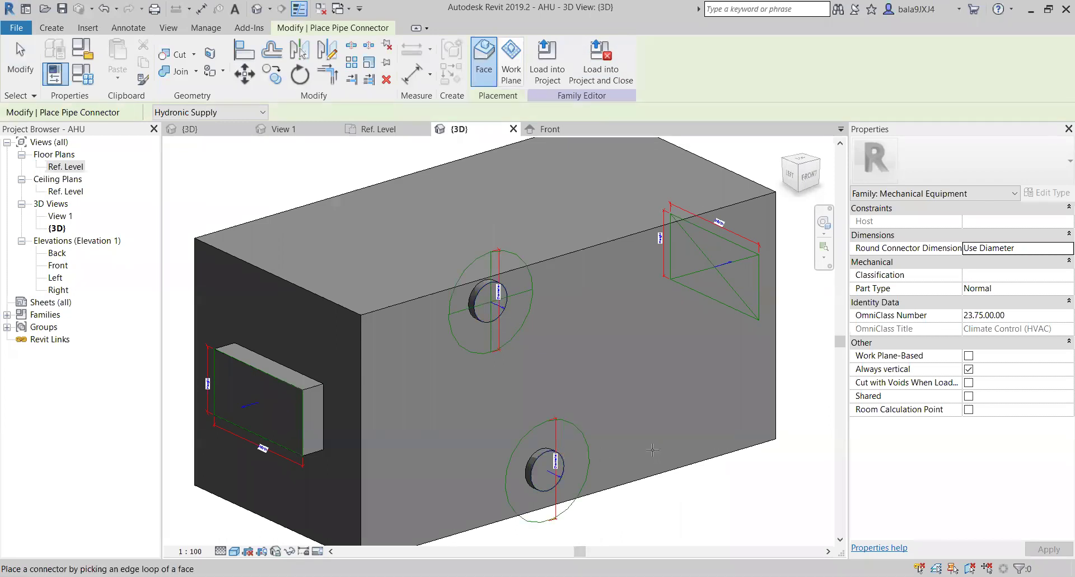
pyautogui.press('Escape')
# - Set the upper pipe connector's system classification to Hydronic Supply
pyautogui.click(516, 251)
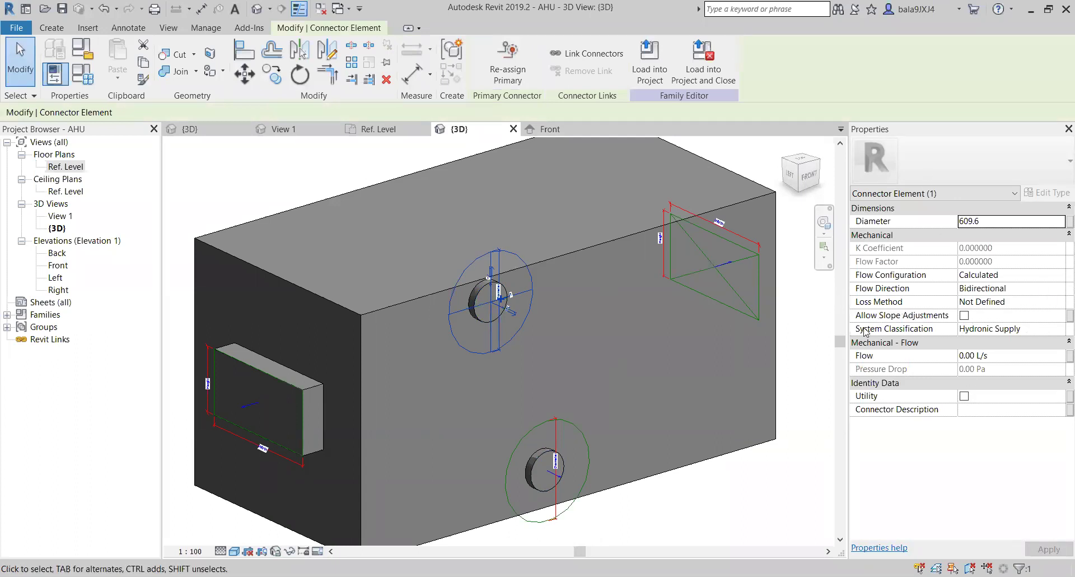
pyautogui.click(1058, 333)
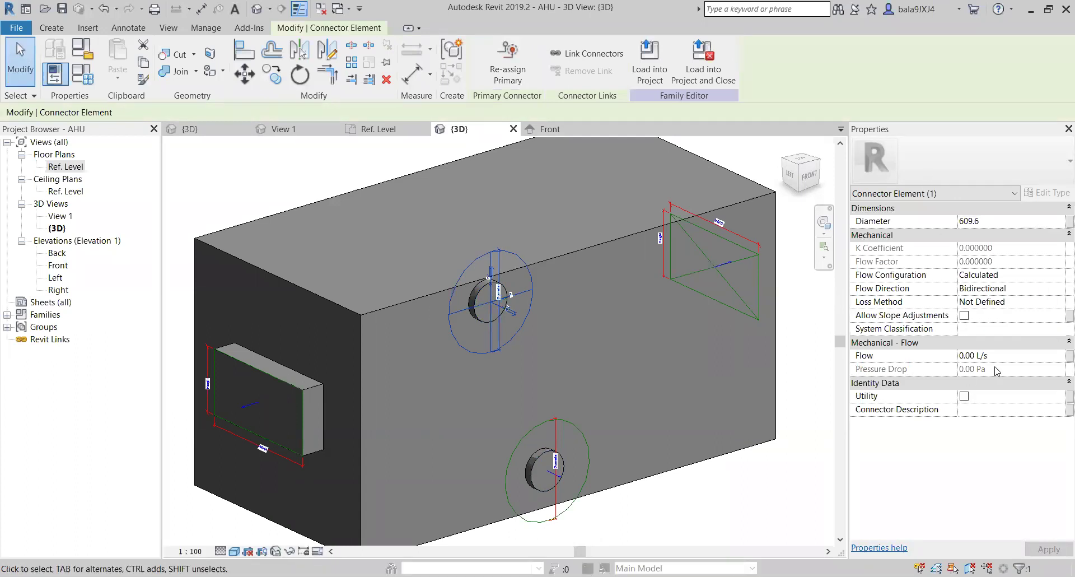
pyautogui.click(1057, 328)
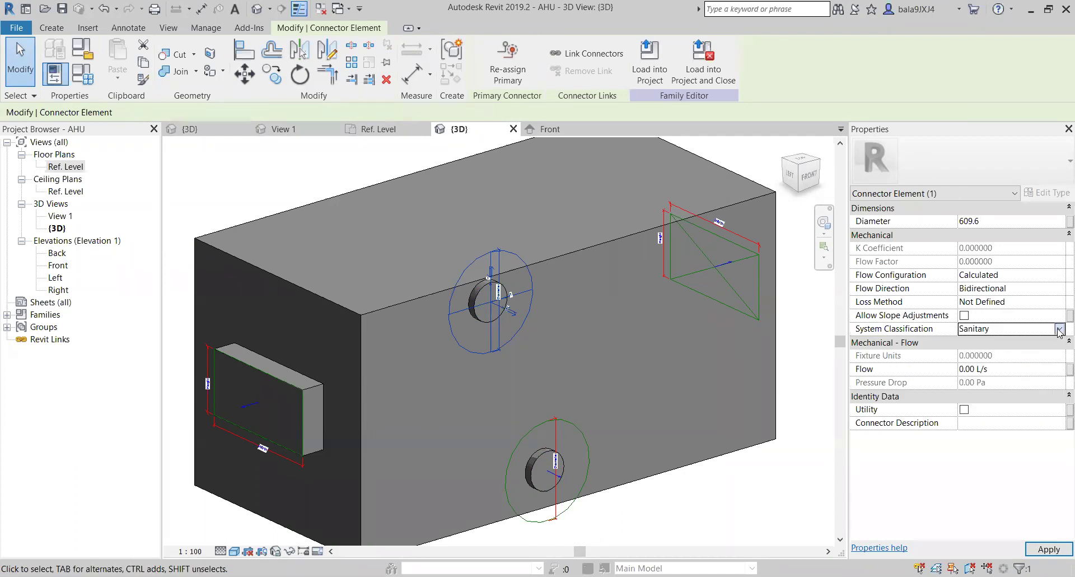
pyautogui.click(1059, 329)
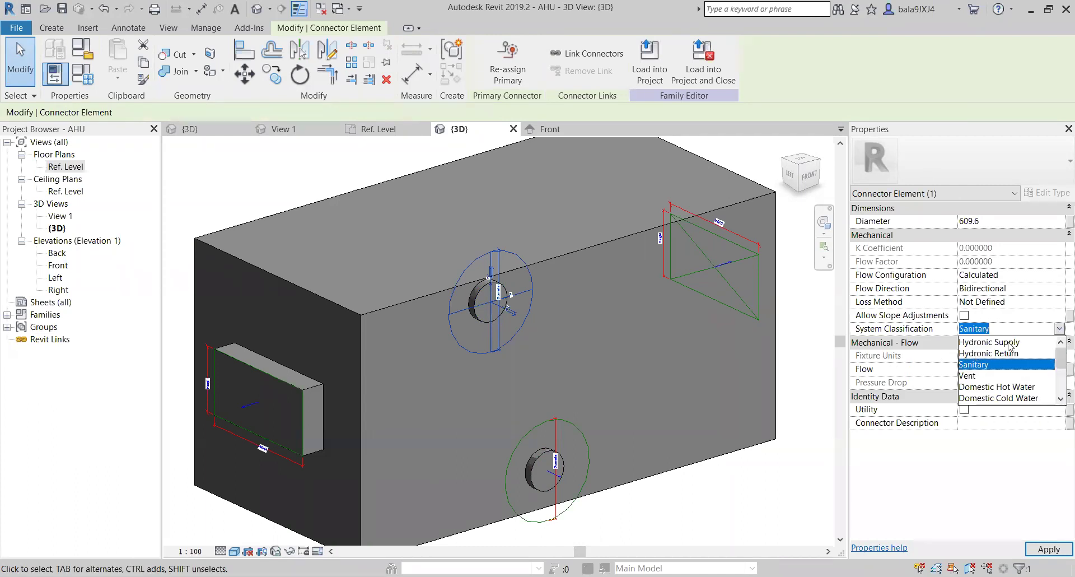
pyautogui.click(1002, 342)
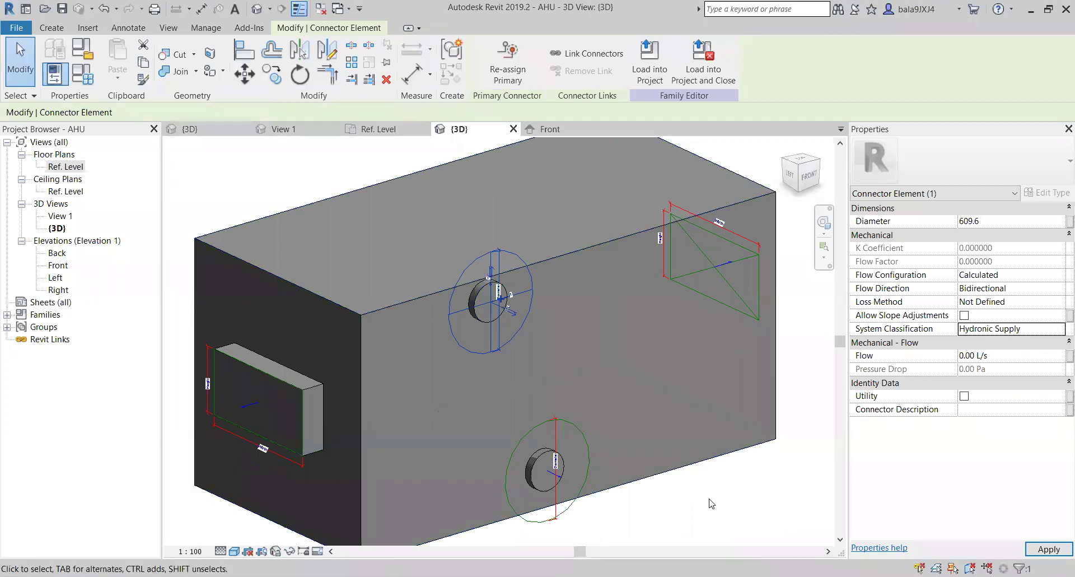
pyautogui.press('Escape')
# - Review the system classification options available for the upper and the lower pipe connectors
pyautogui.click(533, 305)
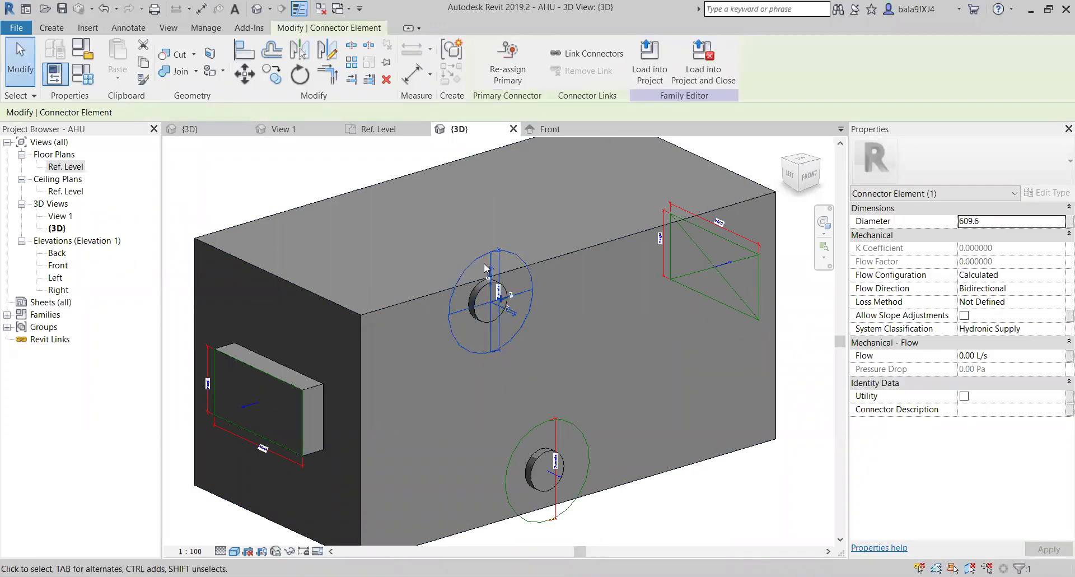
pyautogui.click(1057, 332)
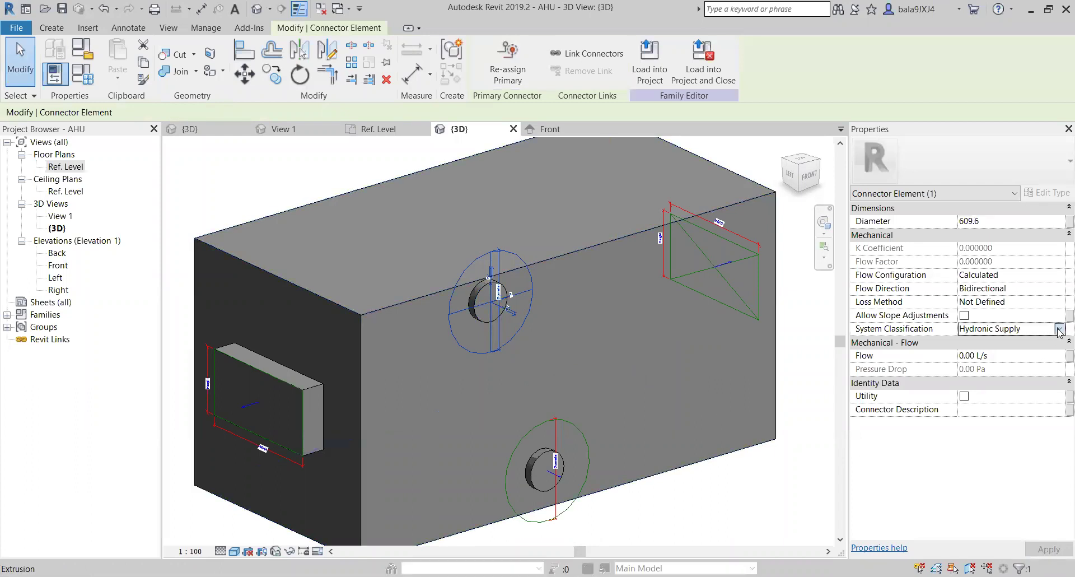
pyautogui.click(1059, 329)
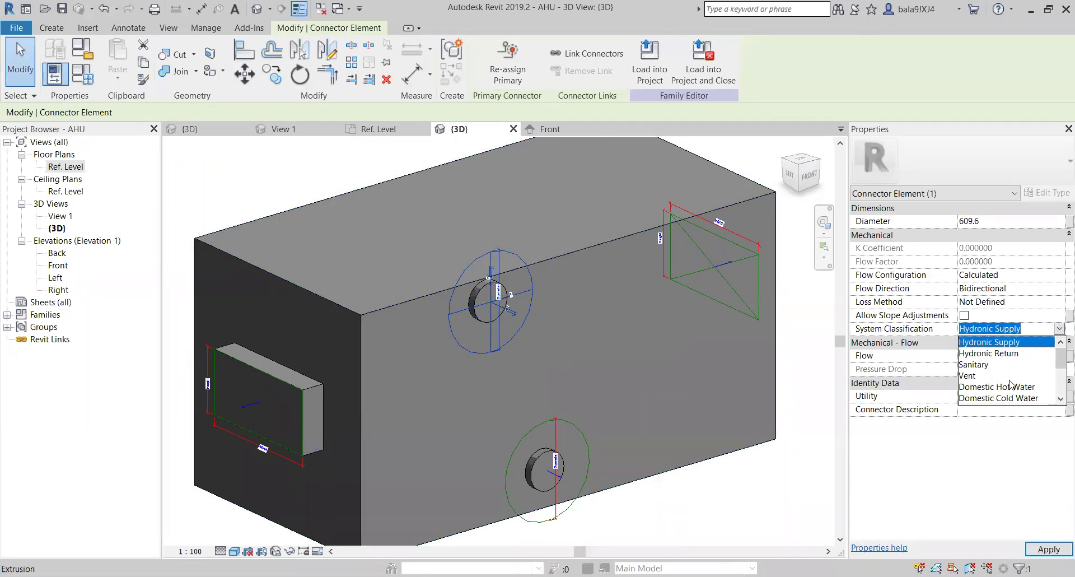
pyautogui.moveTo(1059, 364); pyautogui.dragTo(1060, 396)
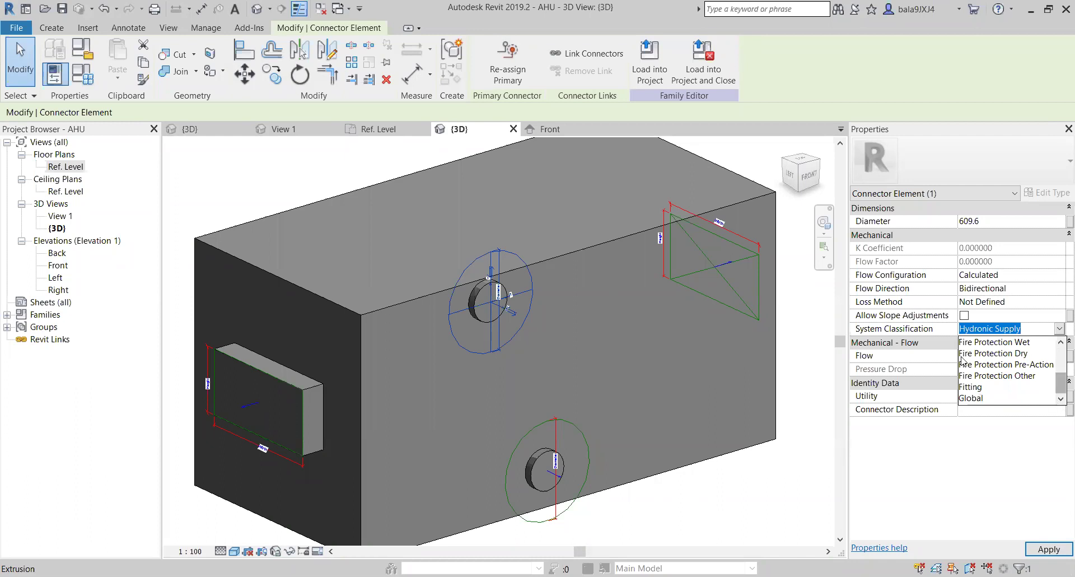
pyautogui.click(739, 496)
pyautogui.press('Escape')
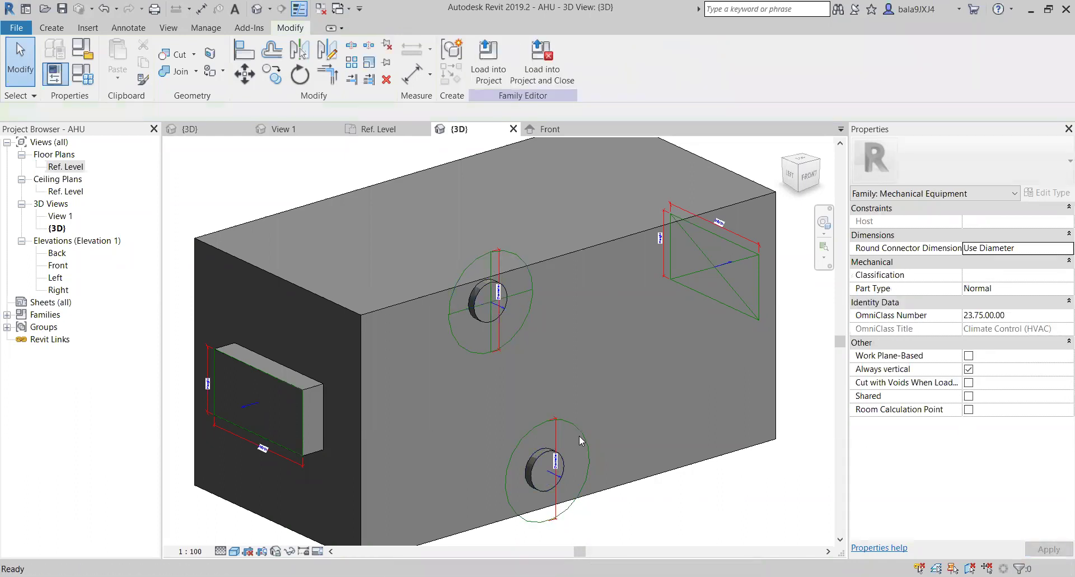
pyautogui.click(580, 434)
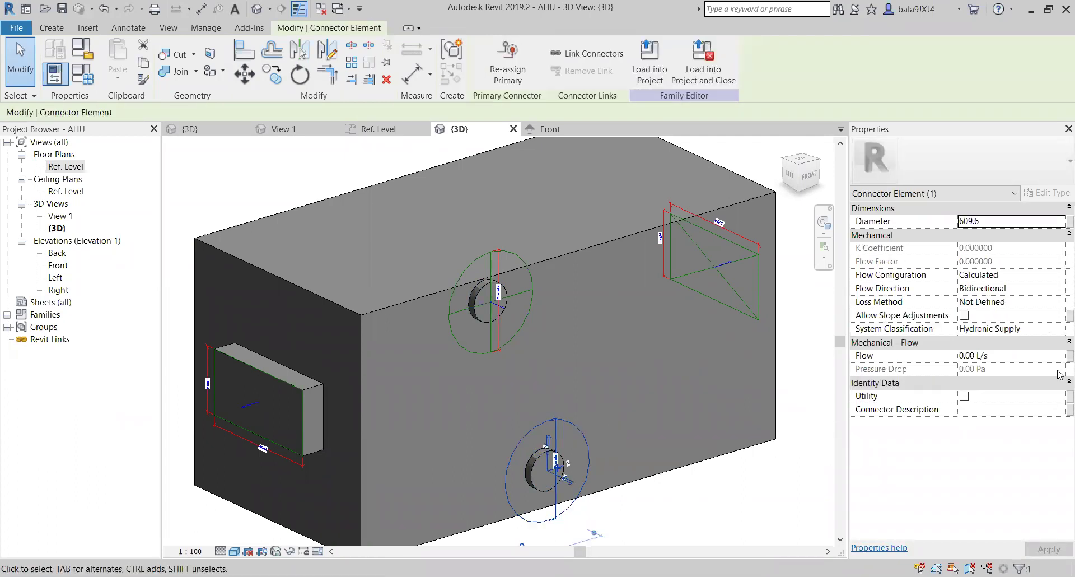
pyautogui.click(1060, 331)
pyautogui.click(1060, 331)
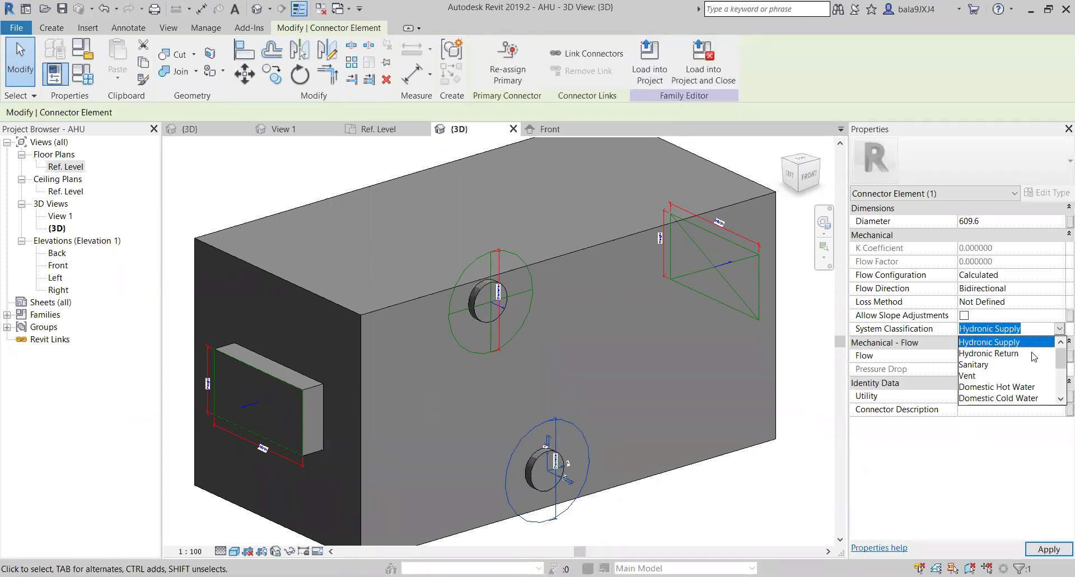
pyautogui.click(868, 447)
pyautogui.click(596, 324)
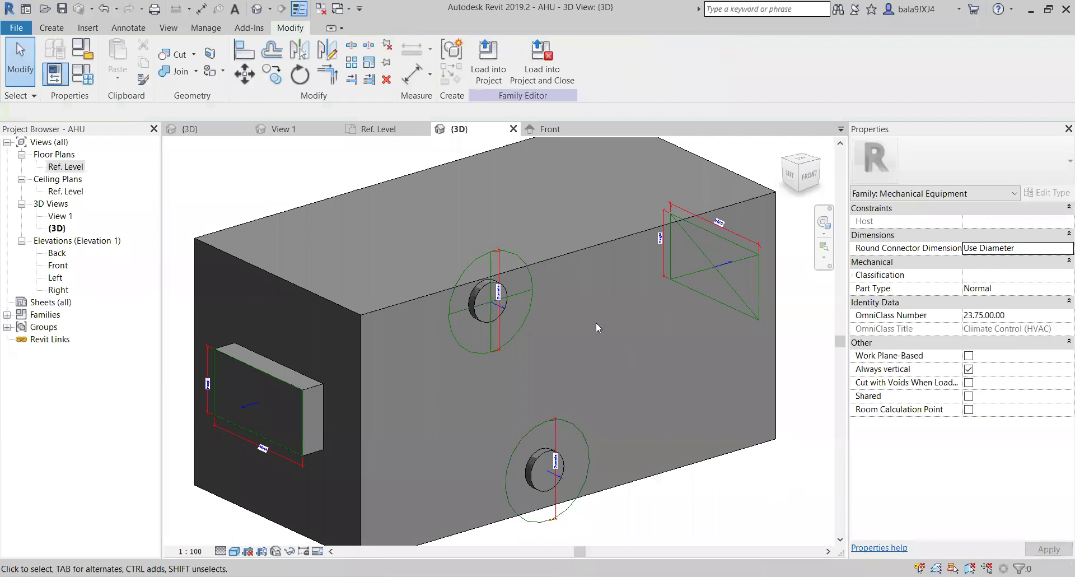
# - Set the upper pipe connector's diameter to 100 mm
pyautogui.click(529, 298)
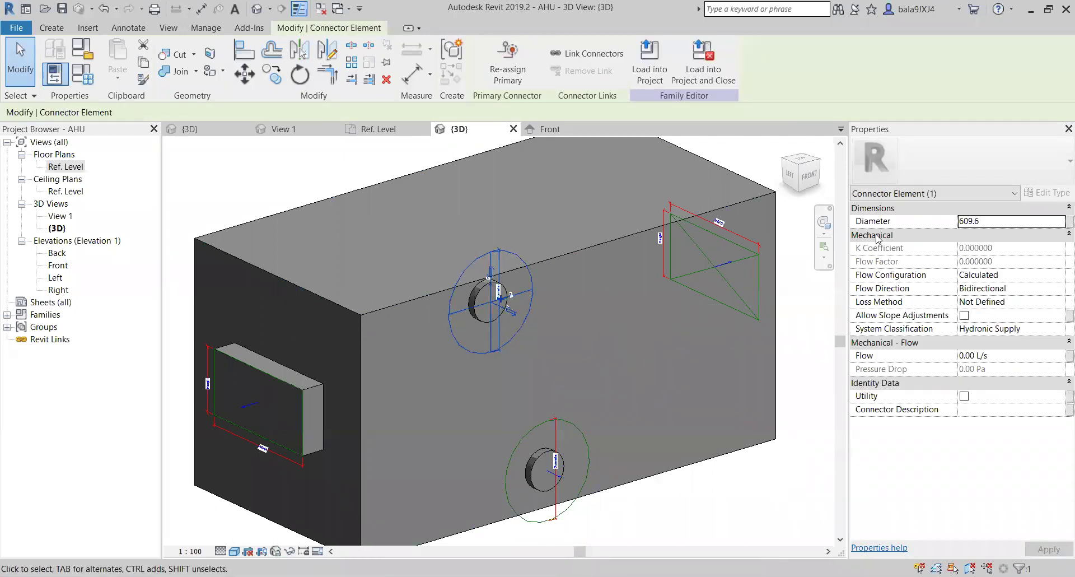
pyautogui.click(994, 223)
pyautogui.write('100')
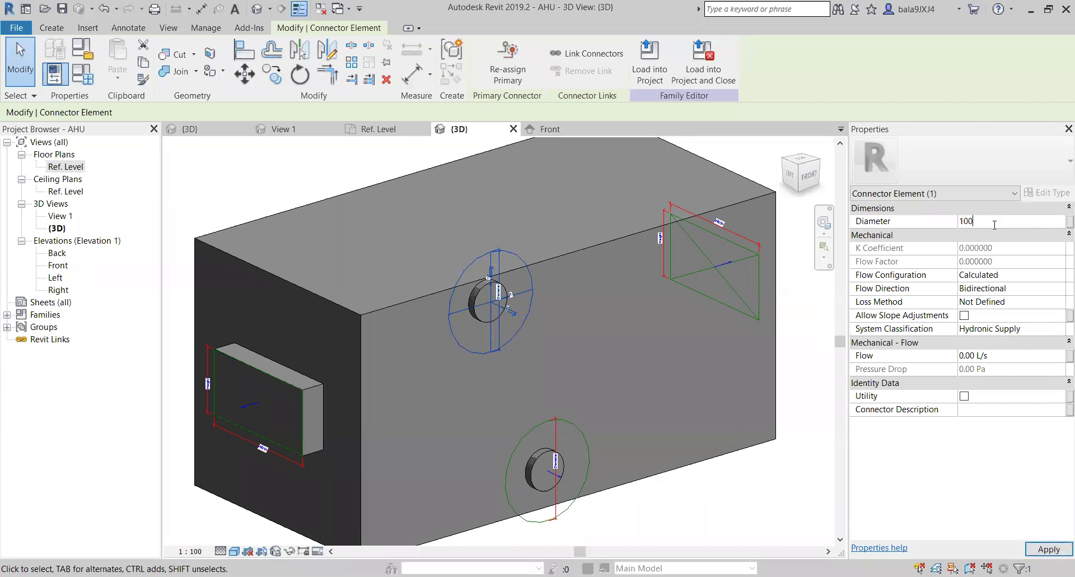
pyautogui.press('Escape')
pyautogui.scroll(3, 542, 287)
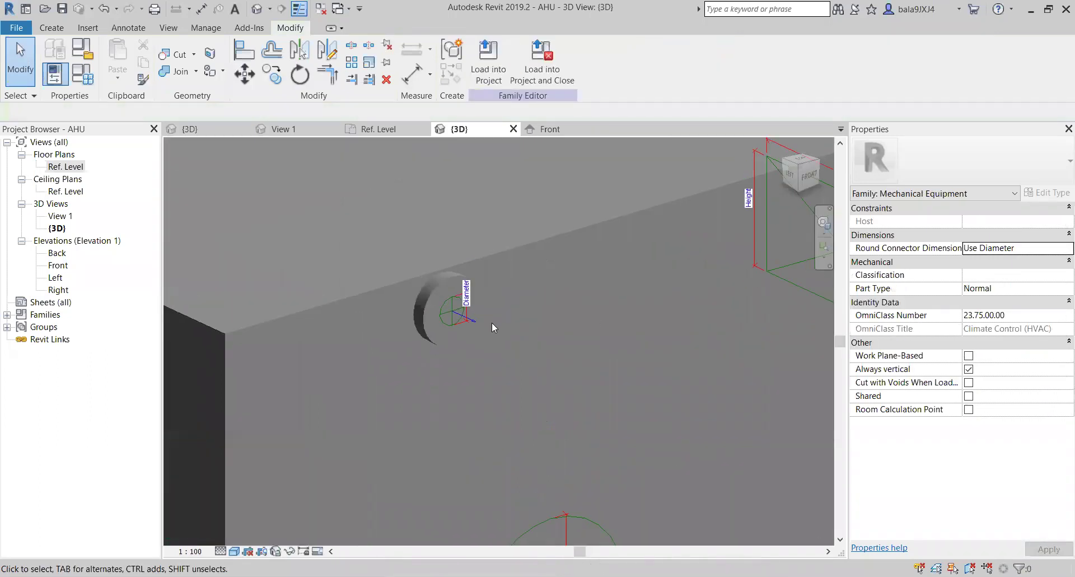
# - Set the upper pipe connector's diameter to 200 mm
pyautogui.click(450, 280)
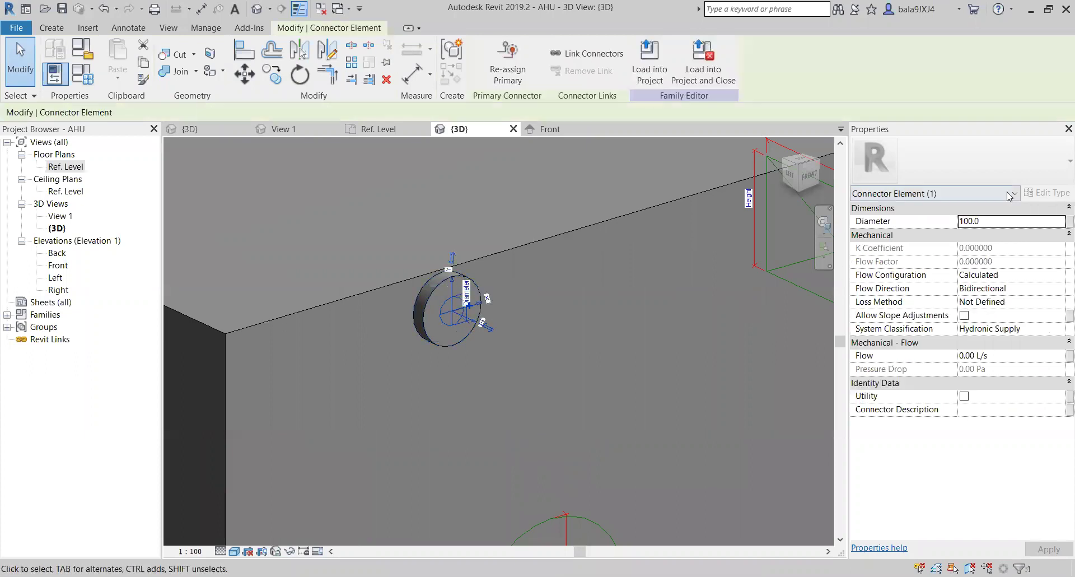
pyautogui.click(1002, 221)
pyautogui.write('200')
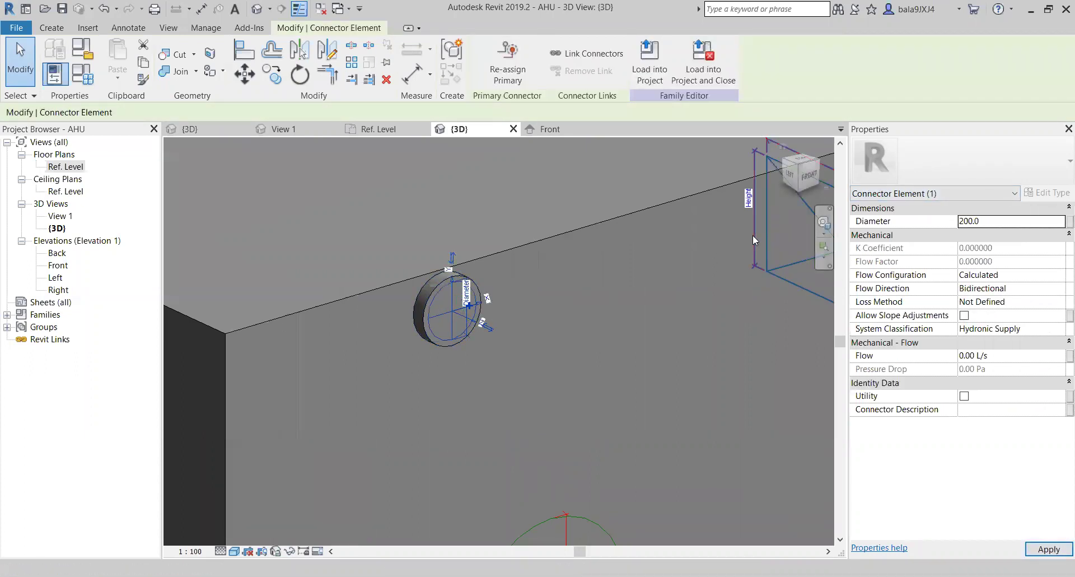
pyautogui.scroll(-3, 645, 286)
pyautogui.press('Escape')
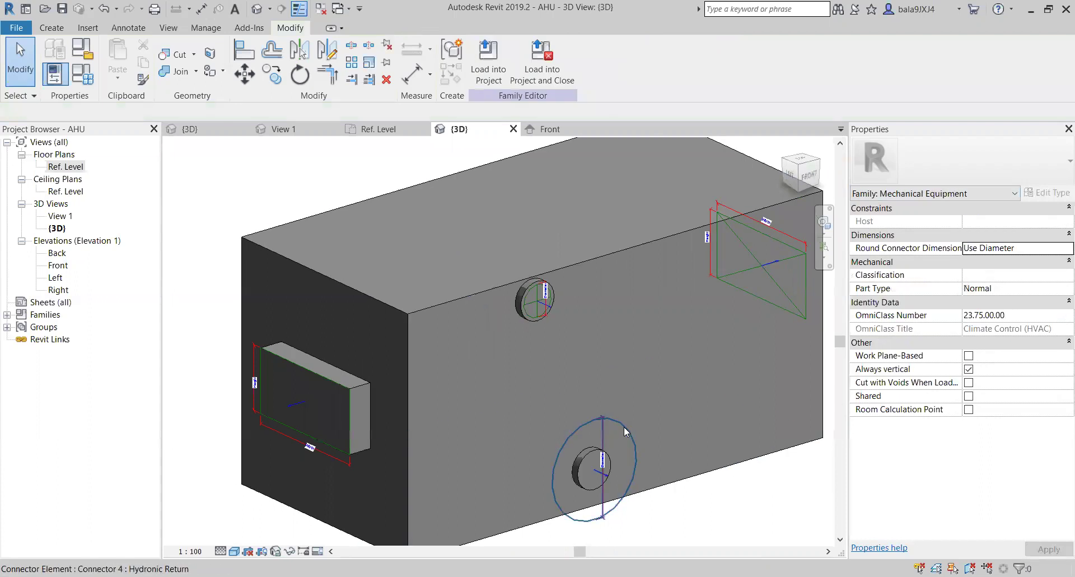
# - Set the lower Hydronic Return pipe connector's diameter to 200 mm
pyautogui.click(623, 425)
pyautogui.click(991, 221)
pyautogui.write('200')
pyautogui.press('Escape')
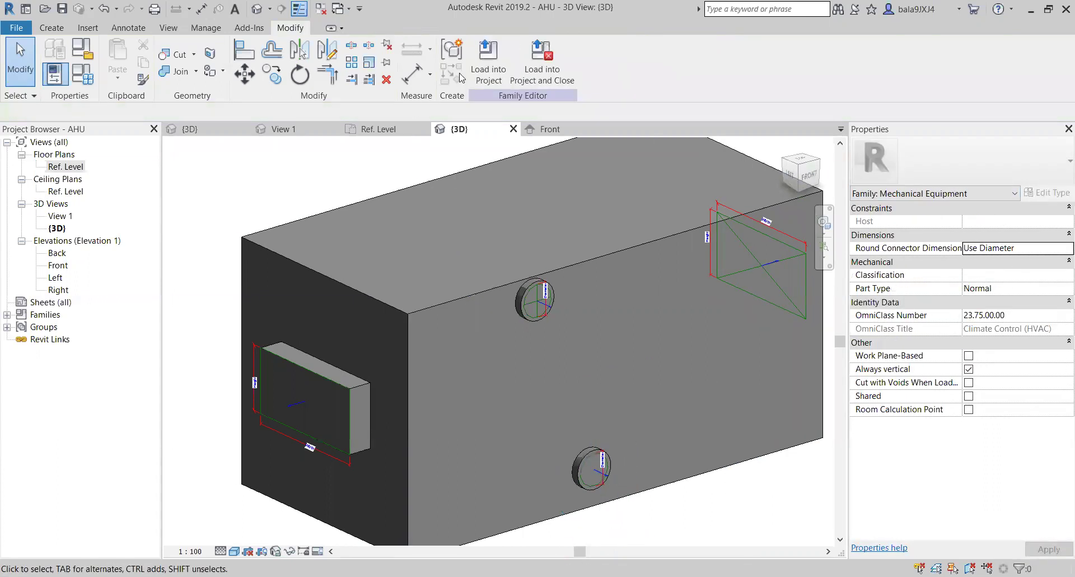
# - Load the updated AHU family into the 1-HVAC project and inspect the unit's pipe stubs in the 3D view
pyautogui.click(489, 59)
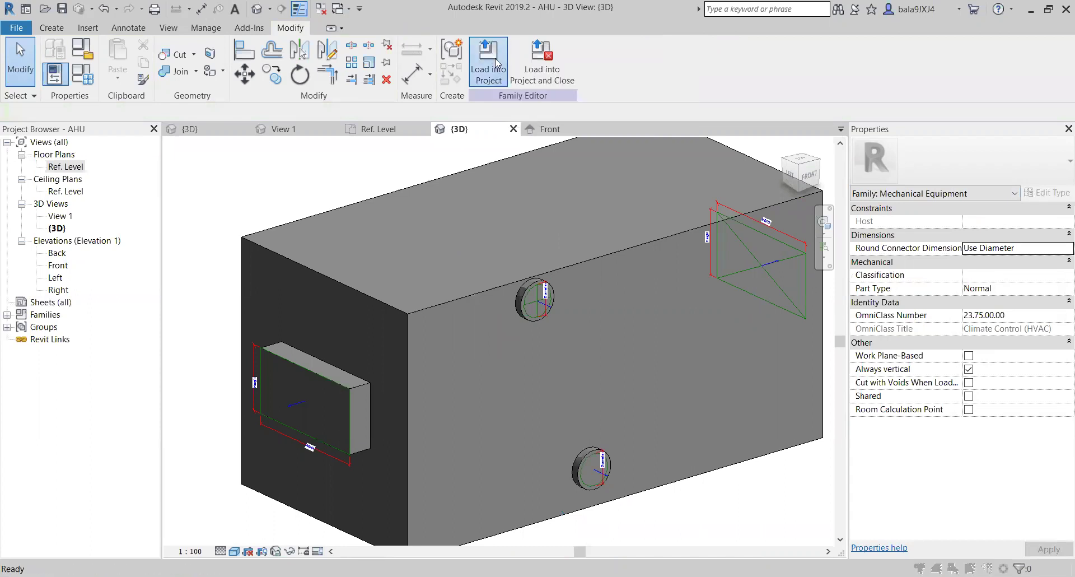
pyautogui.click(460, 280)
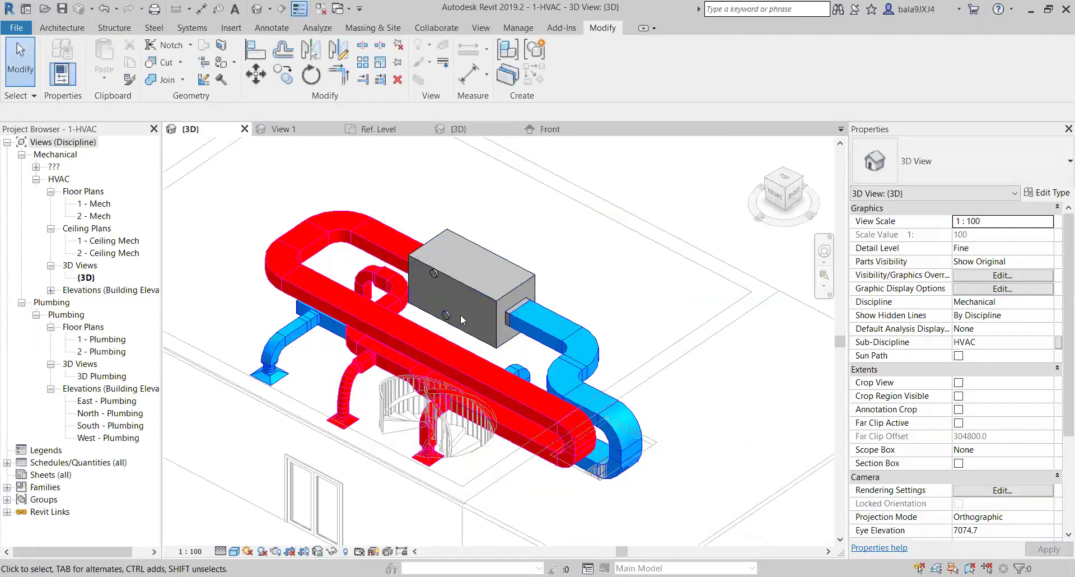
pyautogui.scroll(3, 460, 318)
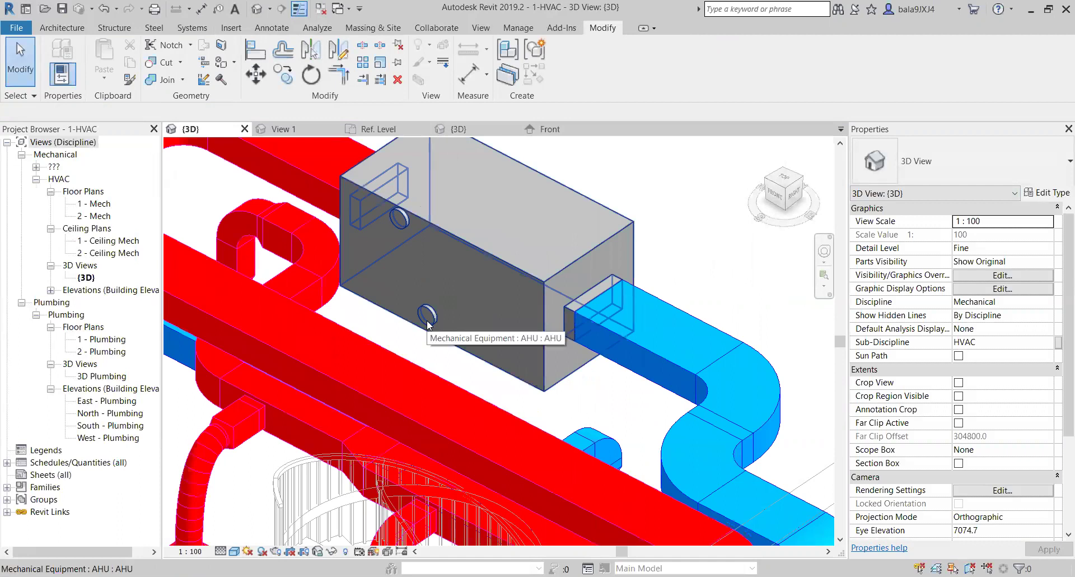
pyautogui.scroll(-2, 427, 324)
pyautogui.scroll(2, 405, 250)
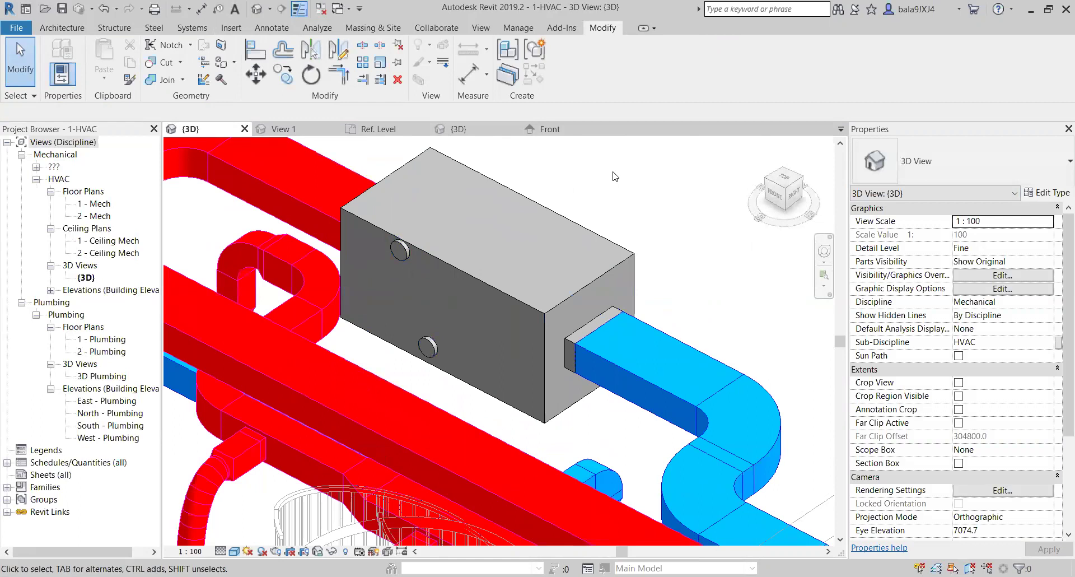
# - Reopen the placed AHU's family for editing and display its Front elevation
pyautogui.click(519, 197)
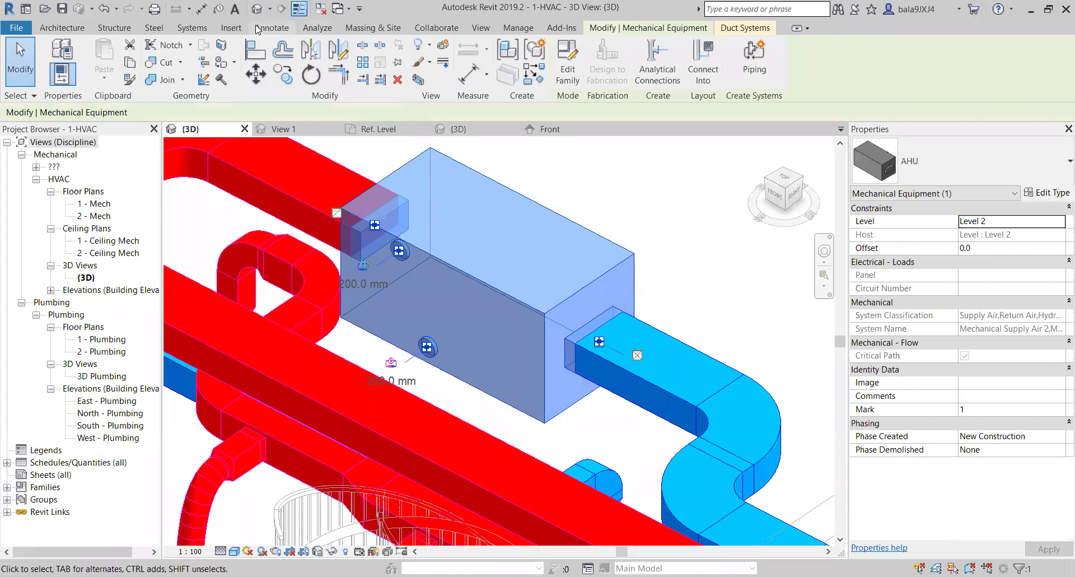
pyautogui.click(568, 58)
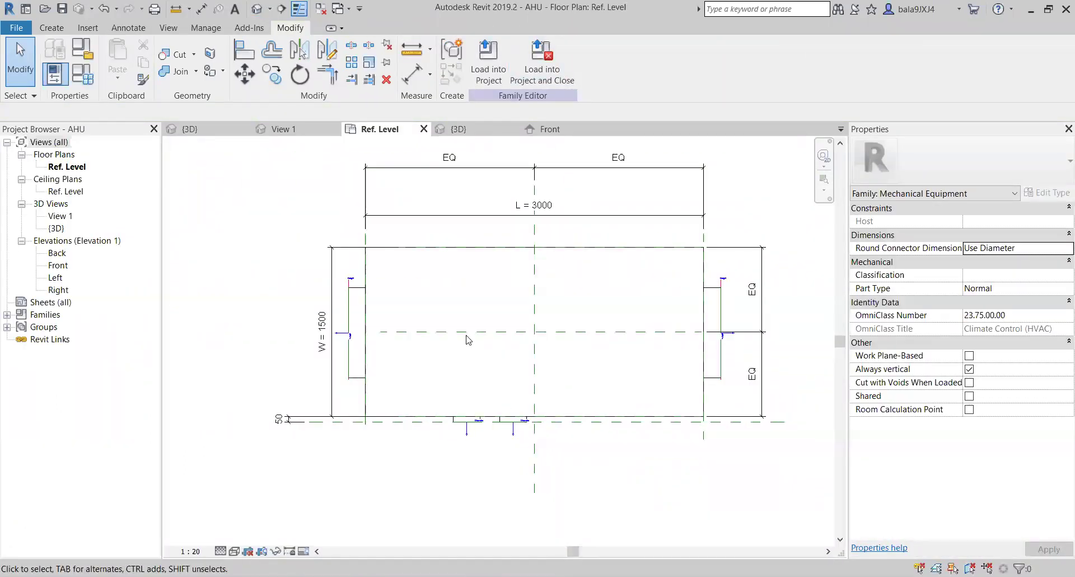
pyautogui.doubleClick(56, 264)
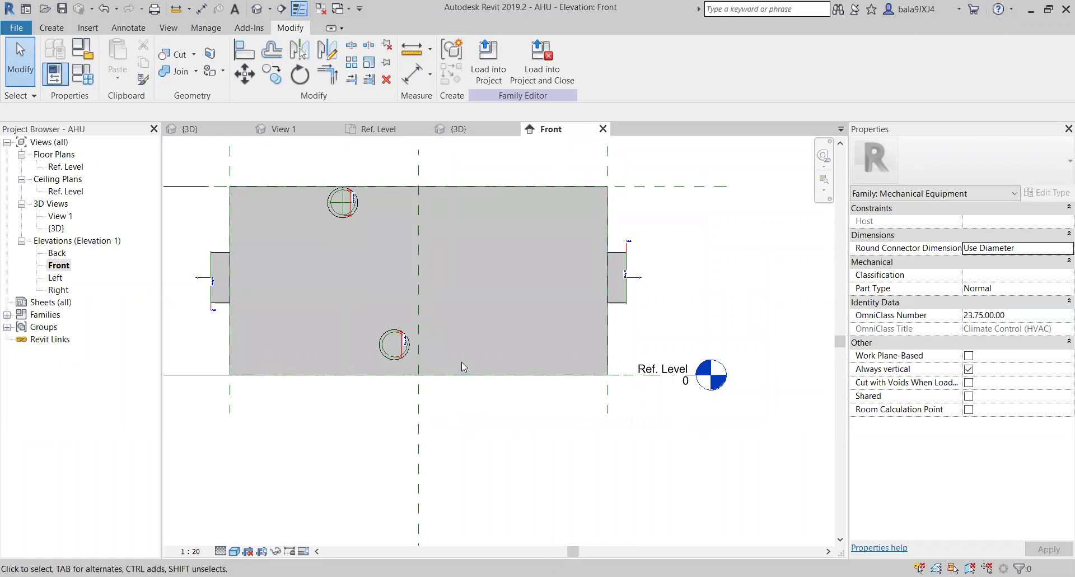
# - Start an extrusion and sketch a circle of about 35 mm radius near the front face's lower edge, just right of the centre plane
pyautogui.click(56, 28)
pyautogui.click(119, 56)
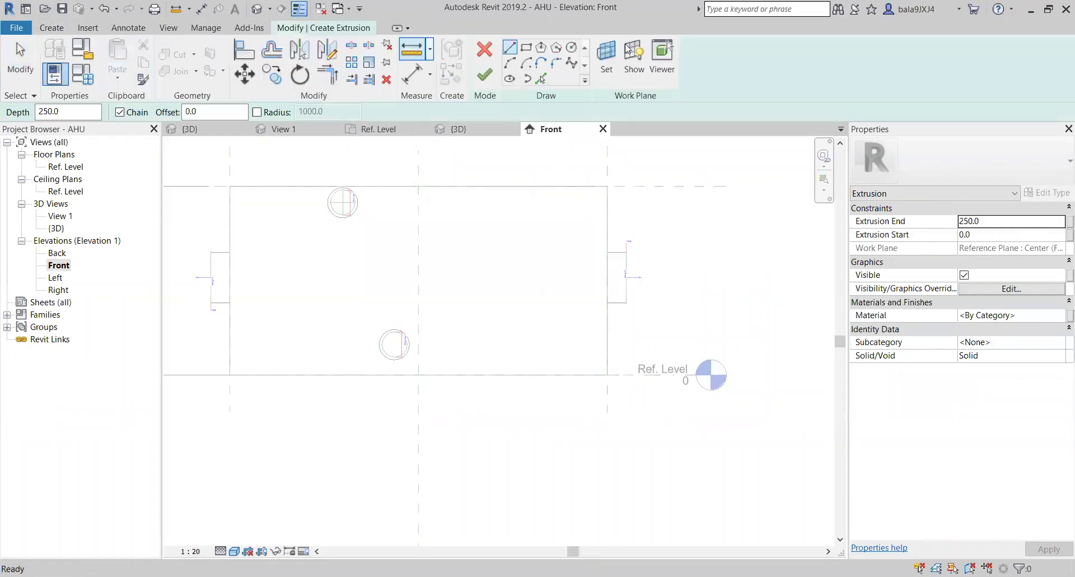
pyautogui.click(571, 47)
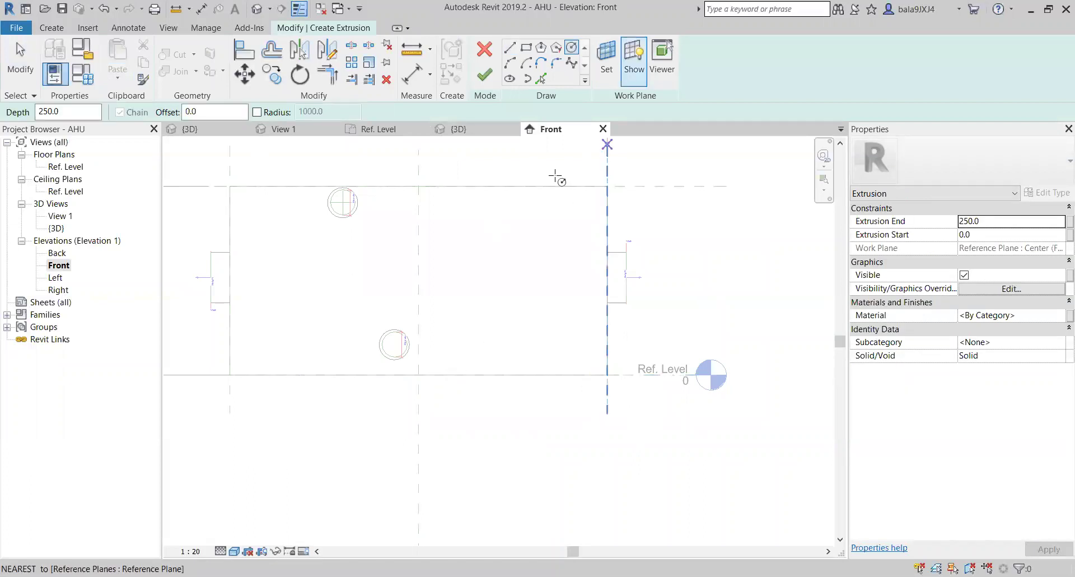
pyautogui.click(461, 362)
pyautogui.scroll(3, 470, 363)
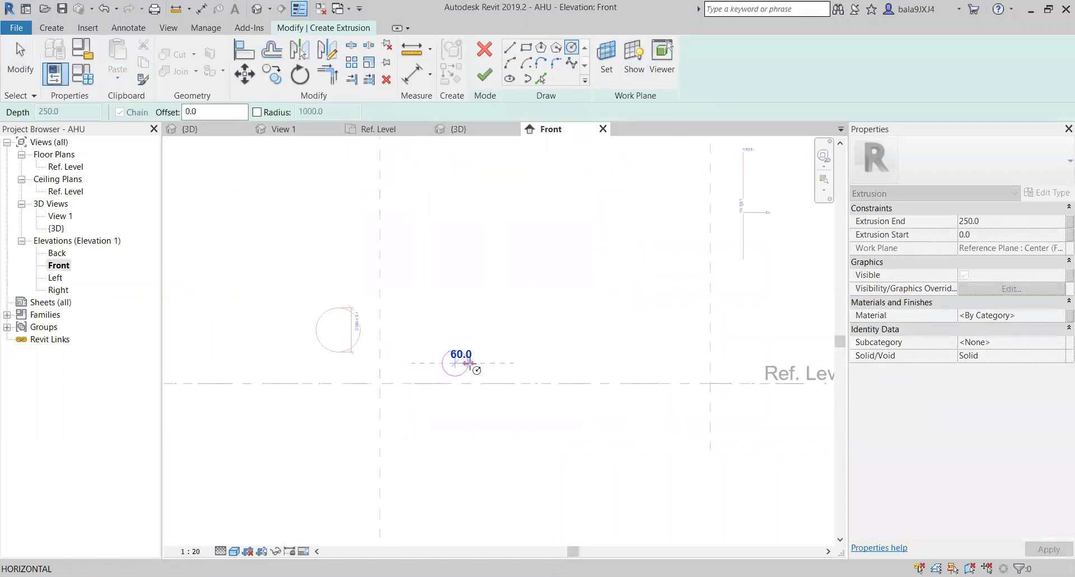
pyautogui.scroll(4, 464, 363)
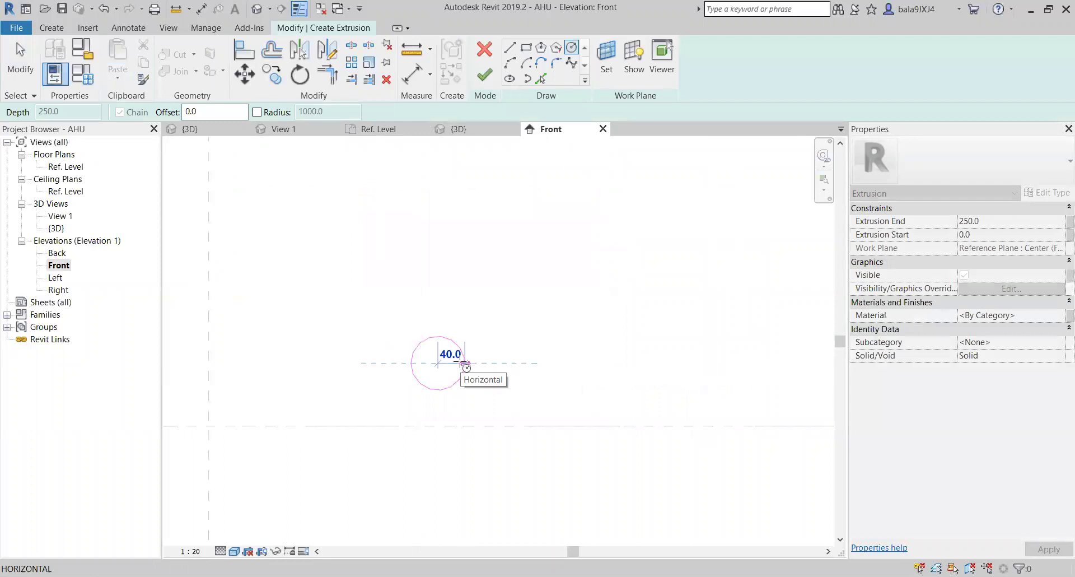
pyautogui.click(463, 364)
# - Set the sketched circle's radius to 50 mm and finish the extrusion
pyautogui.press('Escape')
pyautogui.click(453, 341)
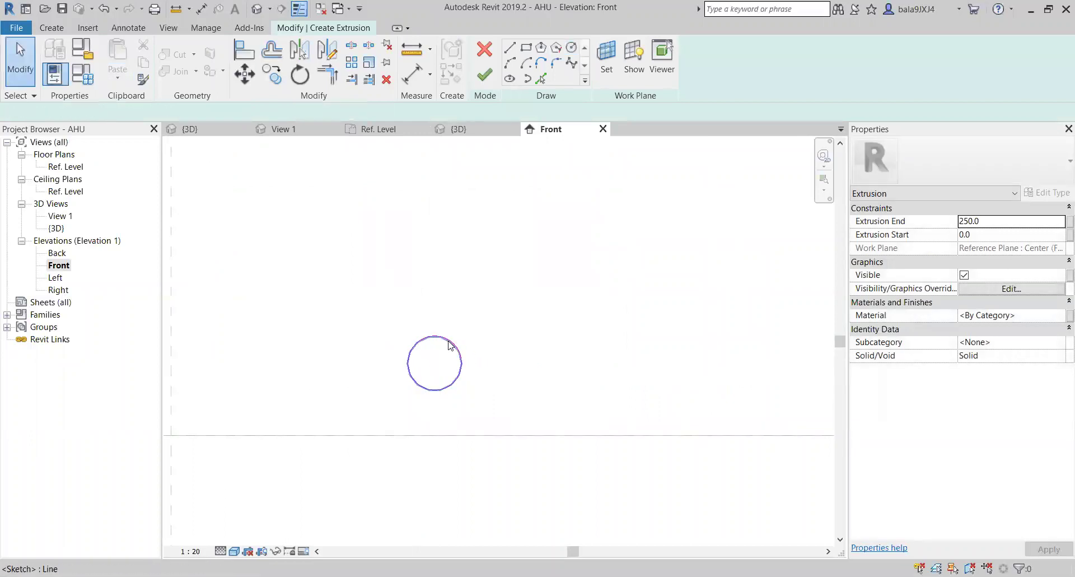
pyautogui.click(437, 350)
pyautogui.write('50')
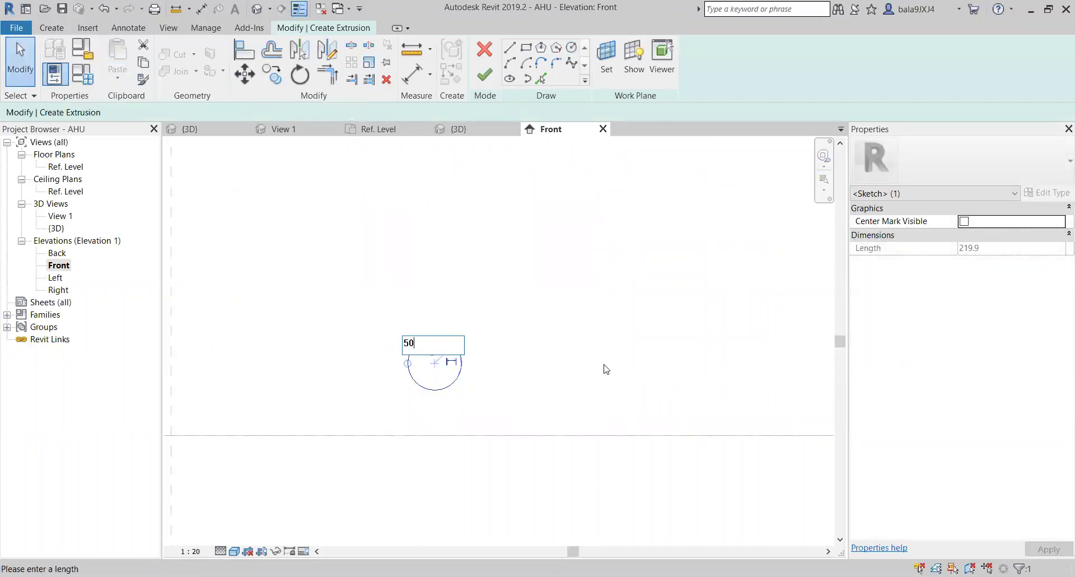
pyautogui.press('Return')
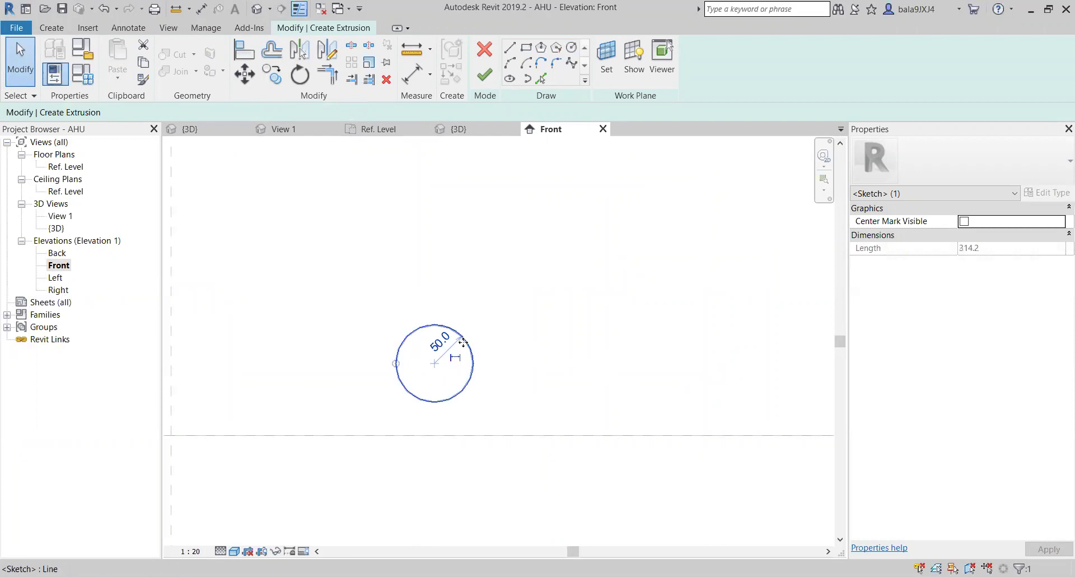
pyautogui.click(485, 74)
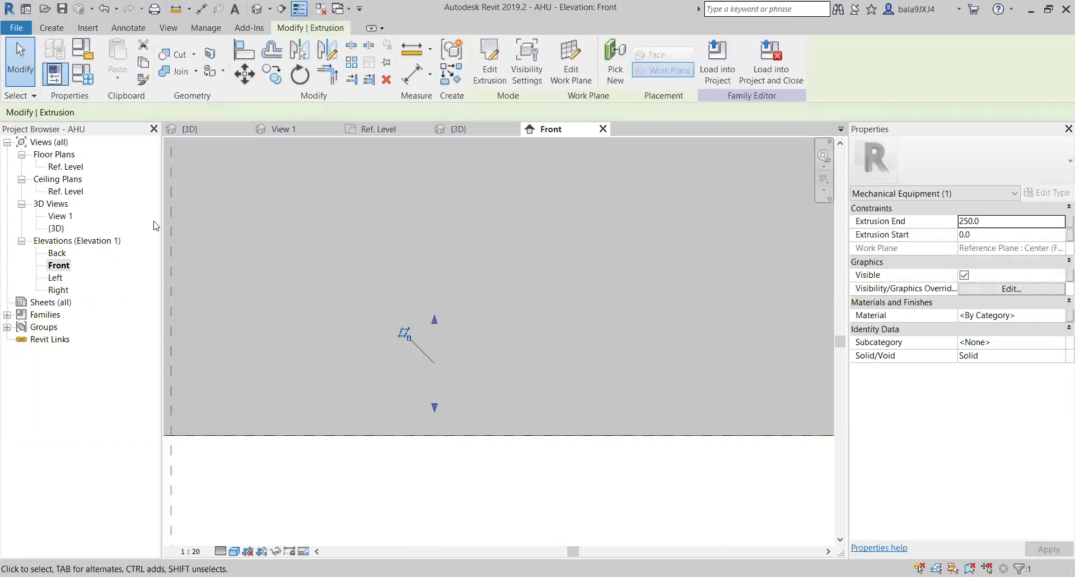
# - In the Ref. Level plan, stretch the small extrusion to span from the front face to the outer reference plane, 750 to 800 mm
pyautogui.doubleClick(62, 167)
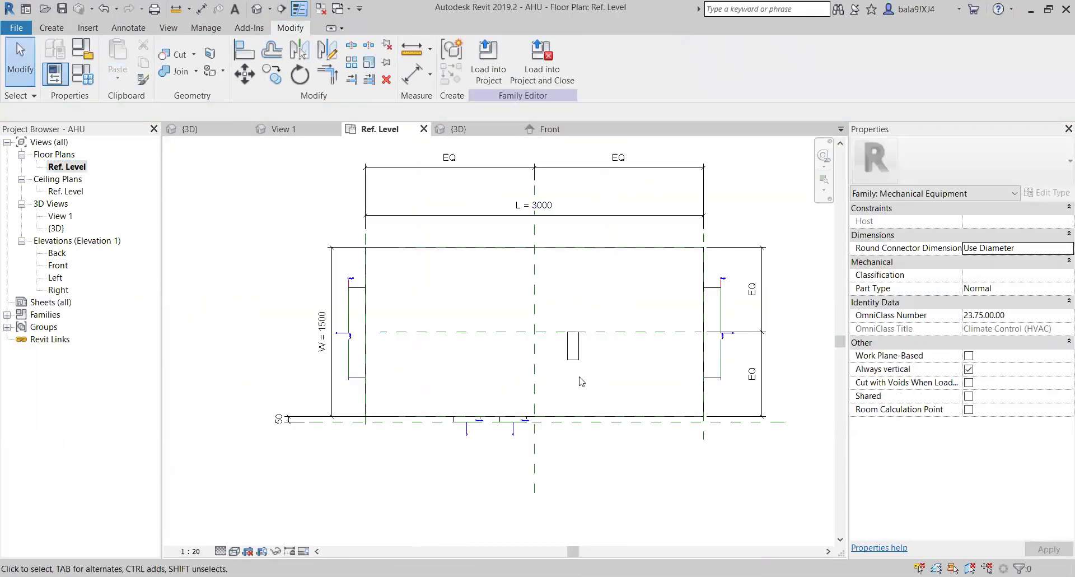
pyautogui.click(576, 375)
pyautogui.scroll(3, 577, 376)
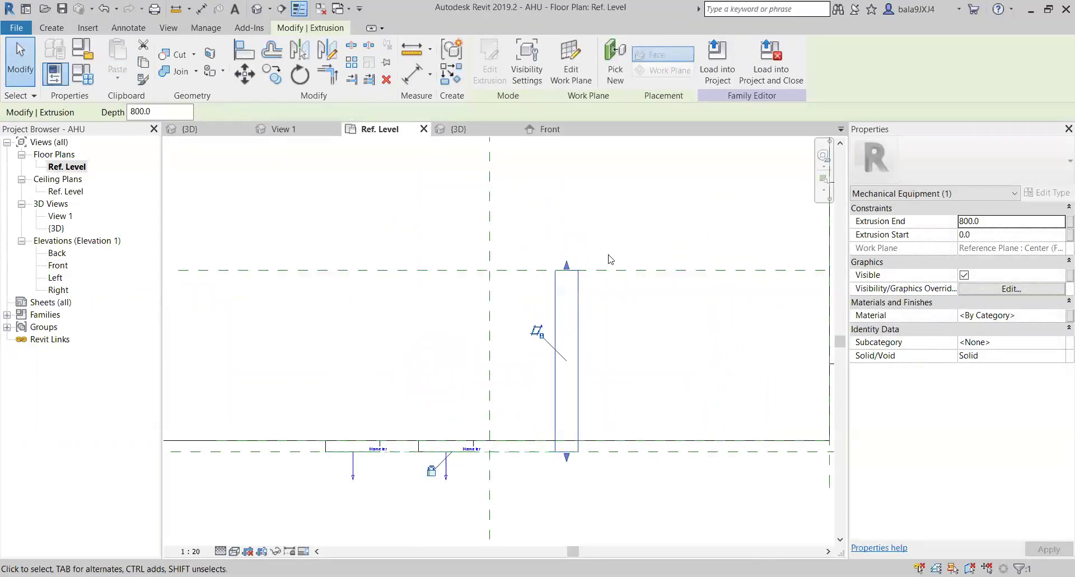
pyautogui.moveTo(567, 265); pyautogui.dragTo(566, 440)
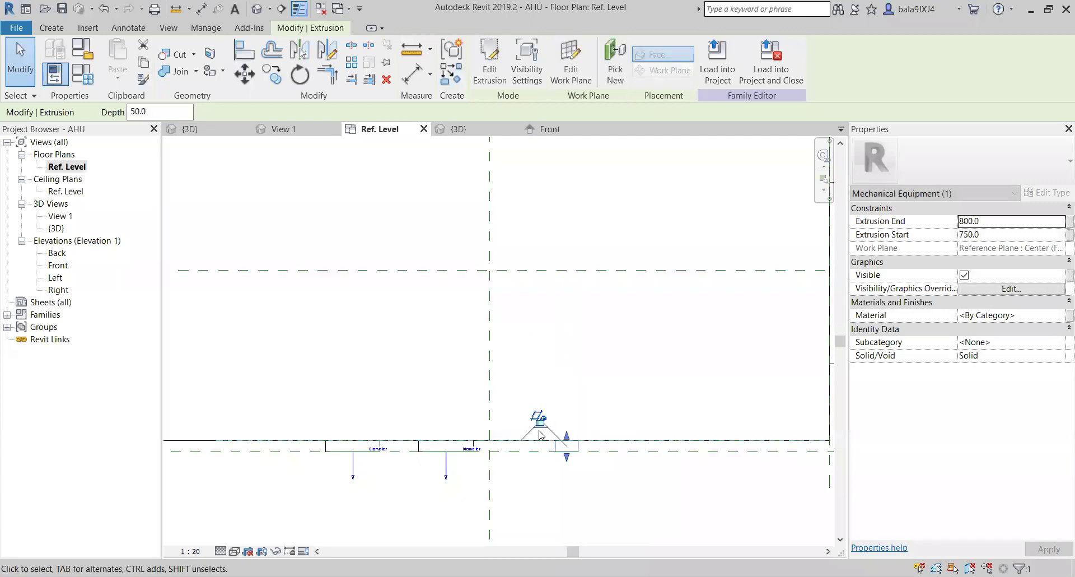
pyautogui.click(517, 390)
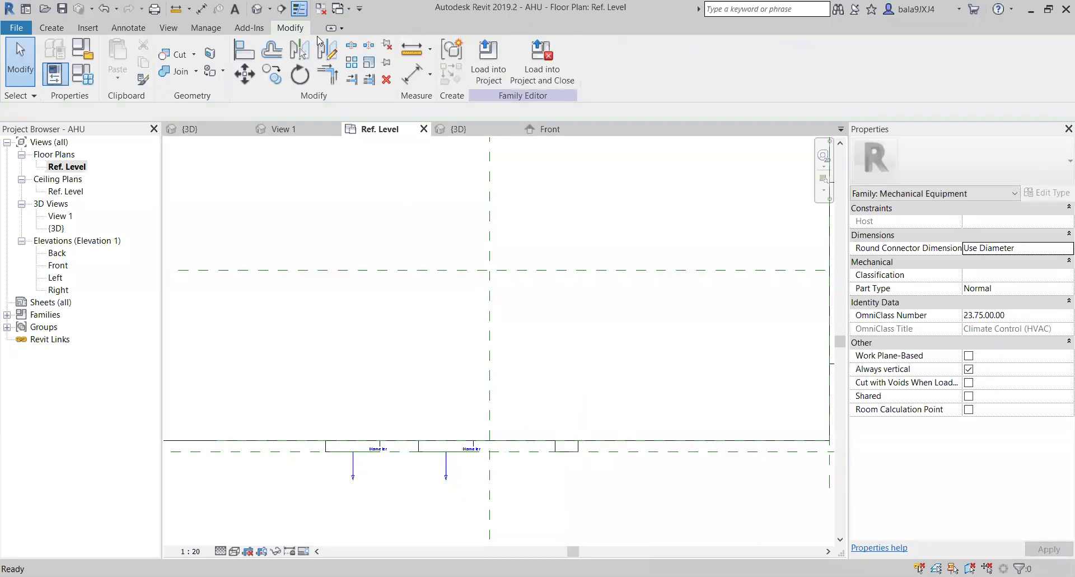
# - Place a Hydronic Supply pipe connector on the small stub's outer face in the 3D view
pyautogui.click(257, 8)
pyautogui.moveTo(671, 415); pyautogui.dragTo(479, 370, button='middle')
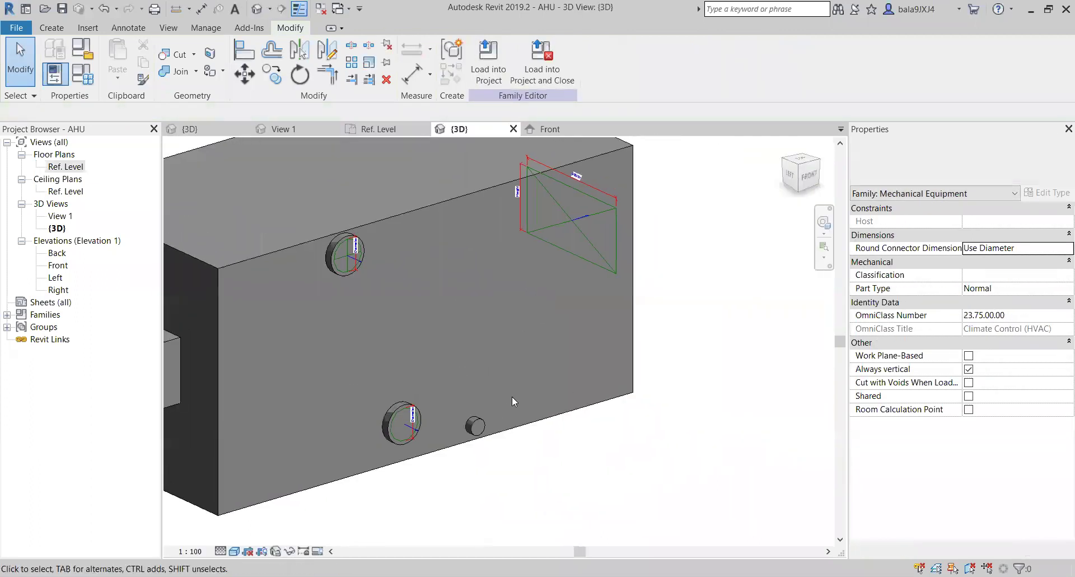
pyautogui.click(56, 29)
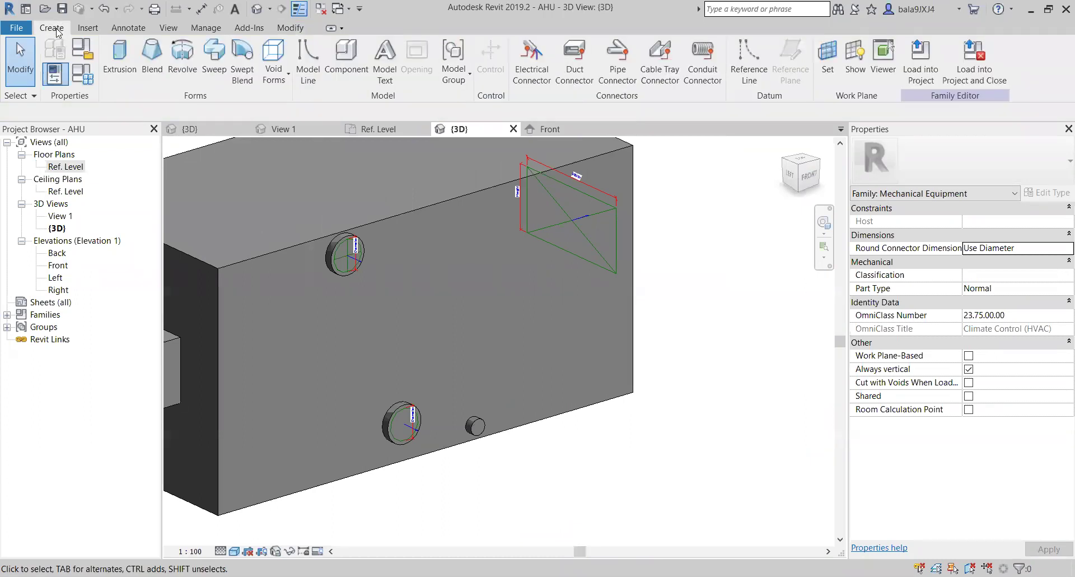
pyautogui.click(622, 62)
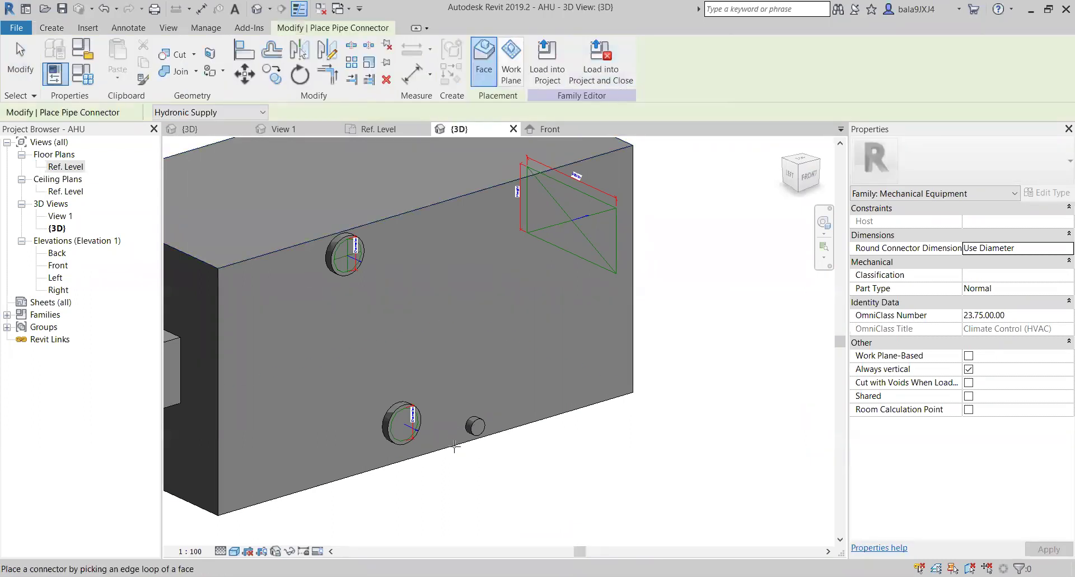
pyautogui.scroll(5, 484, 425)
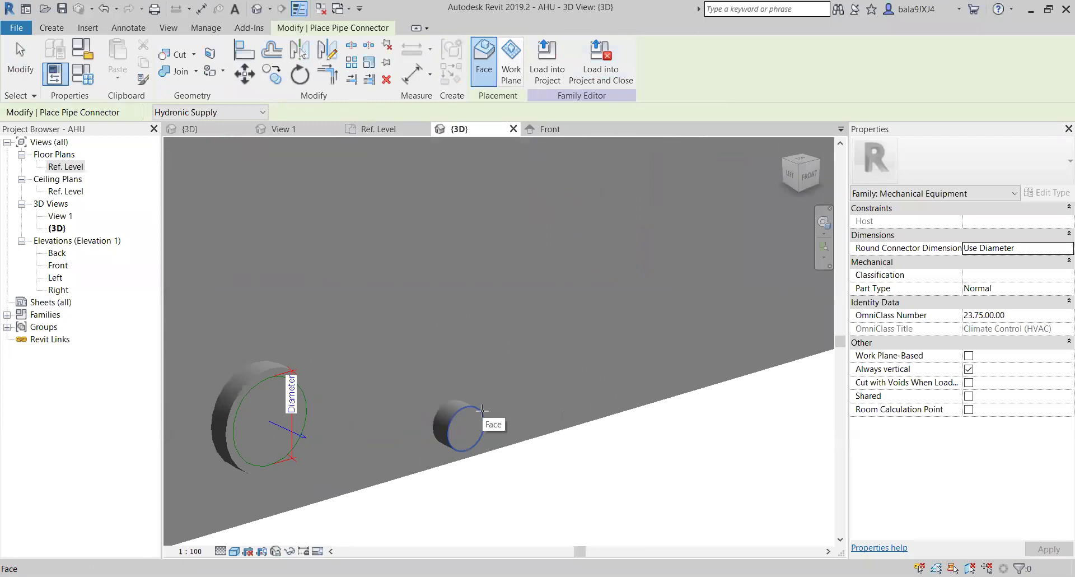
pyautogui.click(498, 438)
# - Set the small stub's pipe connector diameter to 100 mm
pyautogui.scroll(-3, 498, 425)
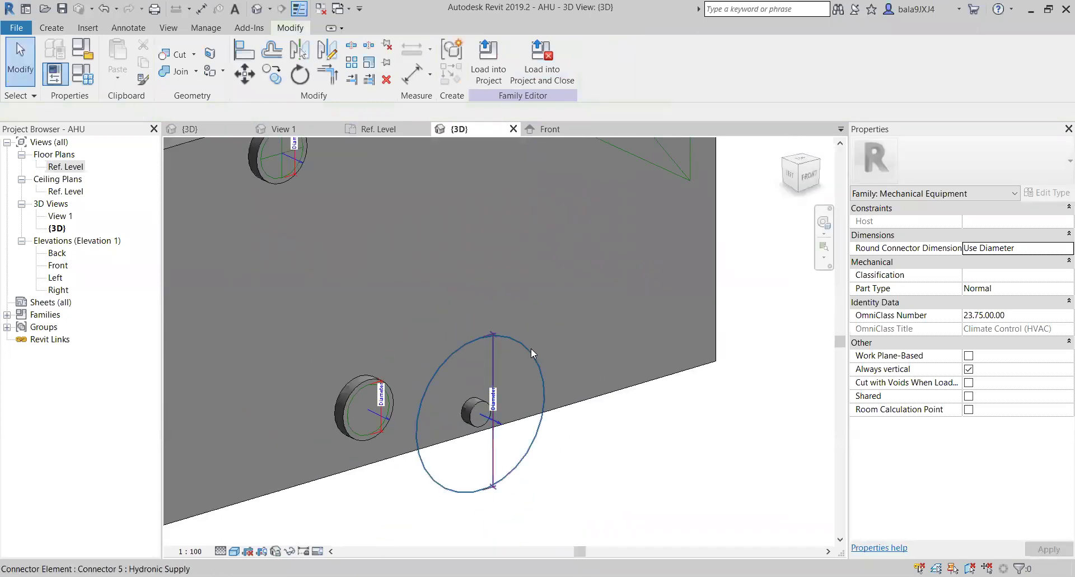
pyautogui.click(1002, 223)
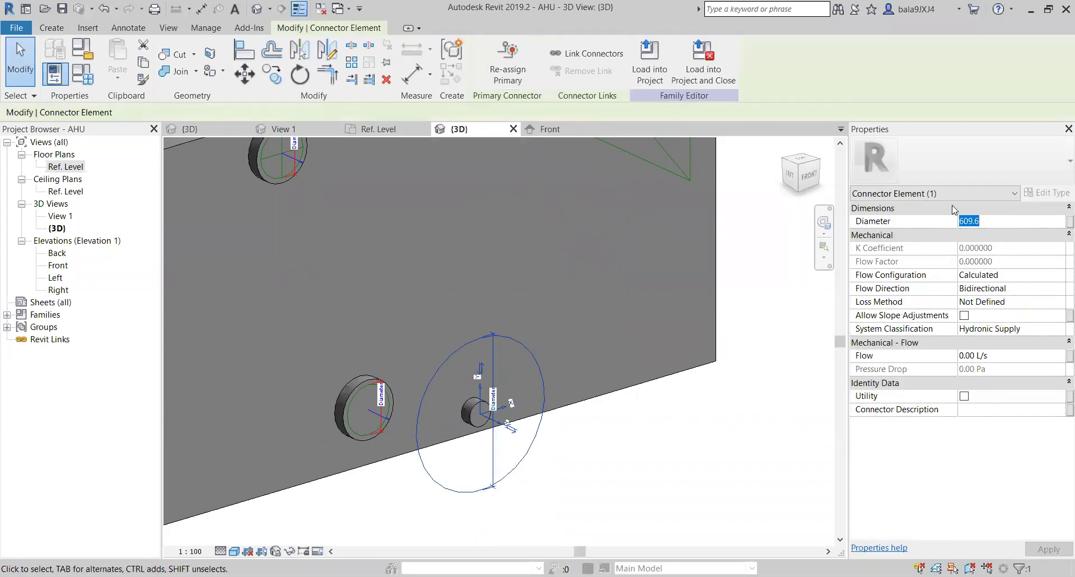
pyautogui.write('100')
pyautogui.click(437, 425)
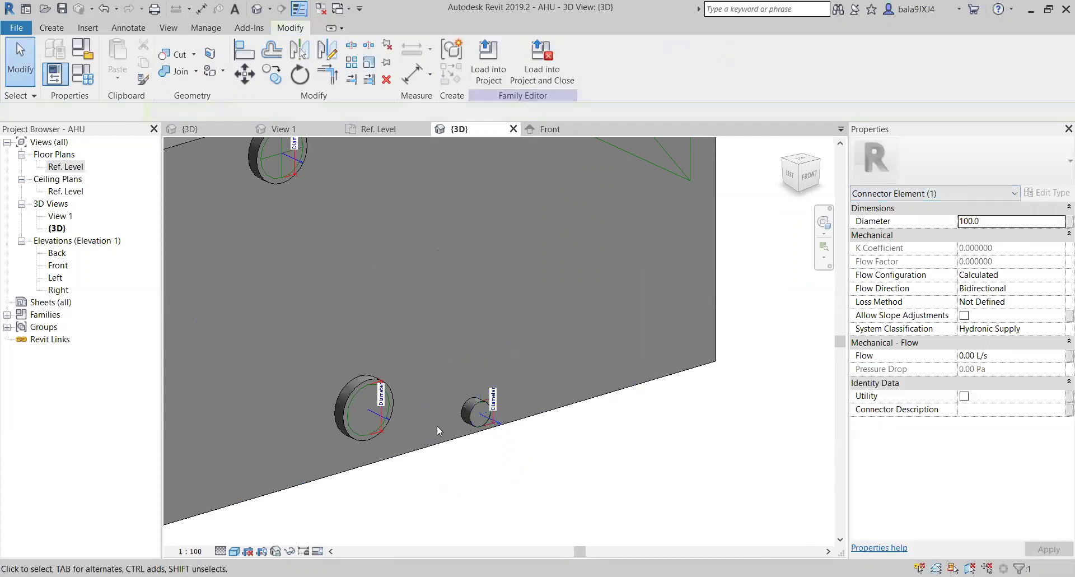
# - Change the small stub's pipe connector system classification to Sanitary
pyautogui.scroll(2, 612, 487)
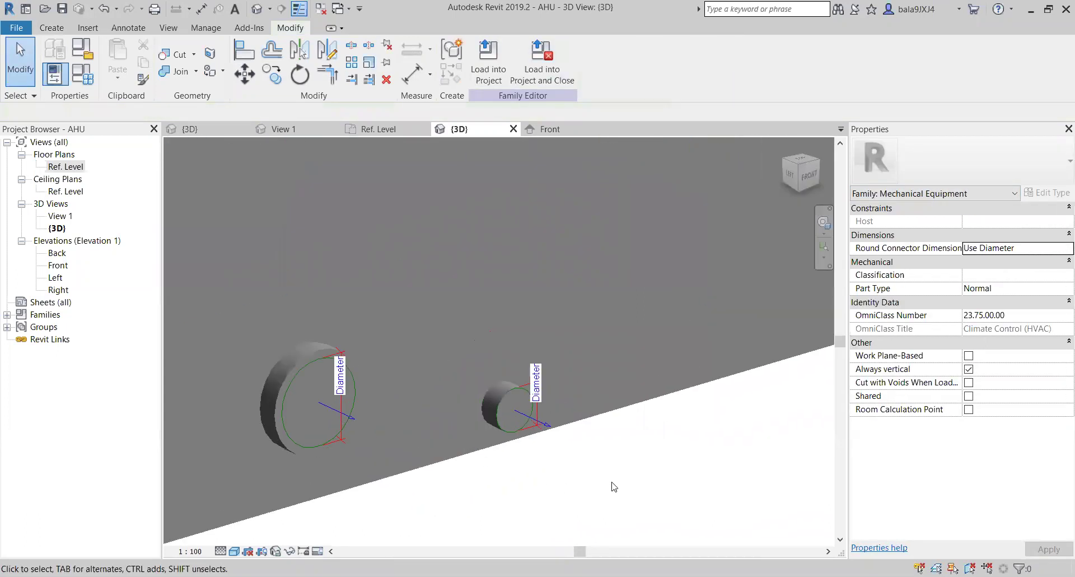
pyautogui.click(546, 426)
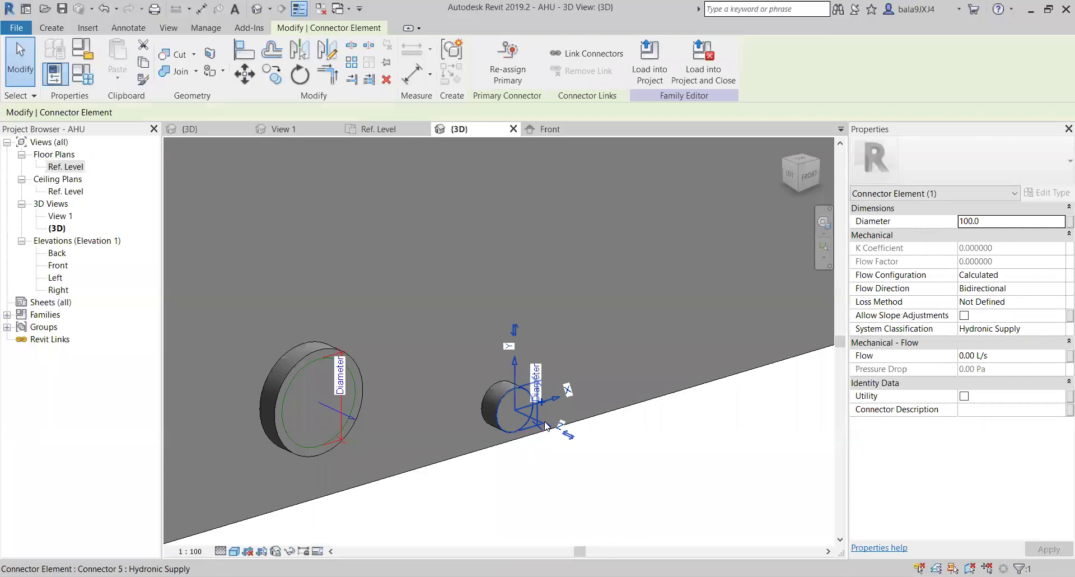
pyautogui.click(1060, 331)
pyautogui.click(1059, 329)
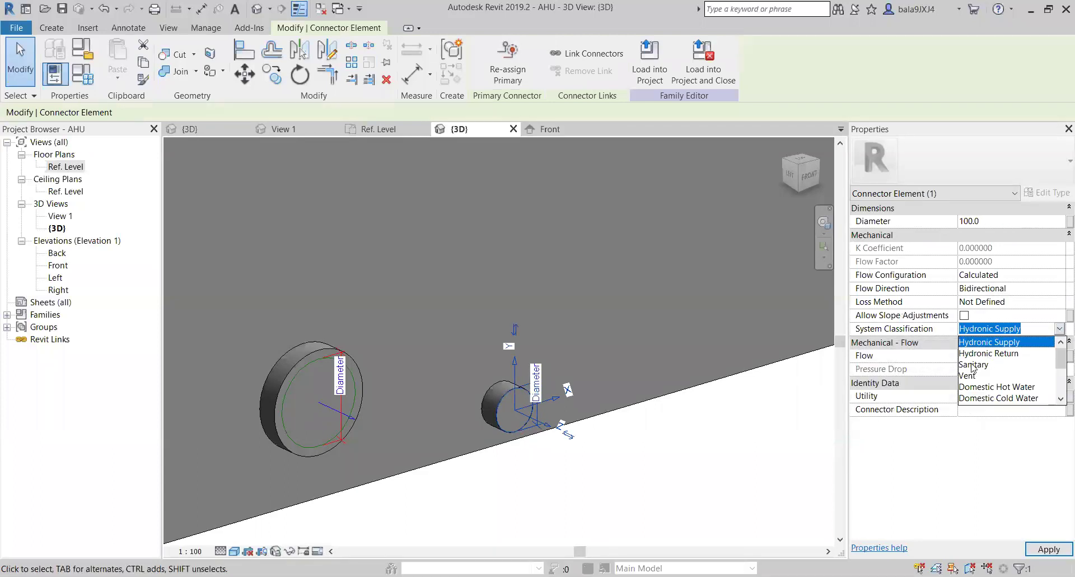
pyautogui.click(972, 366)
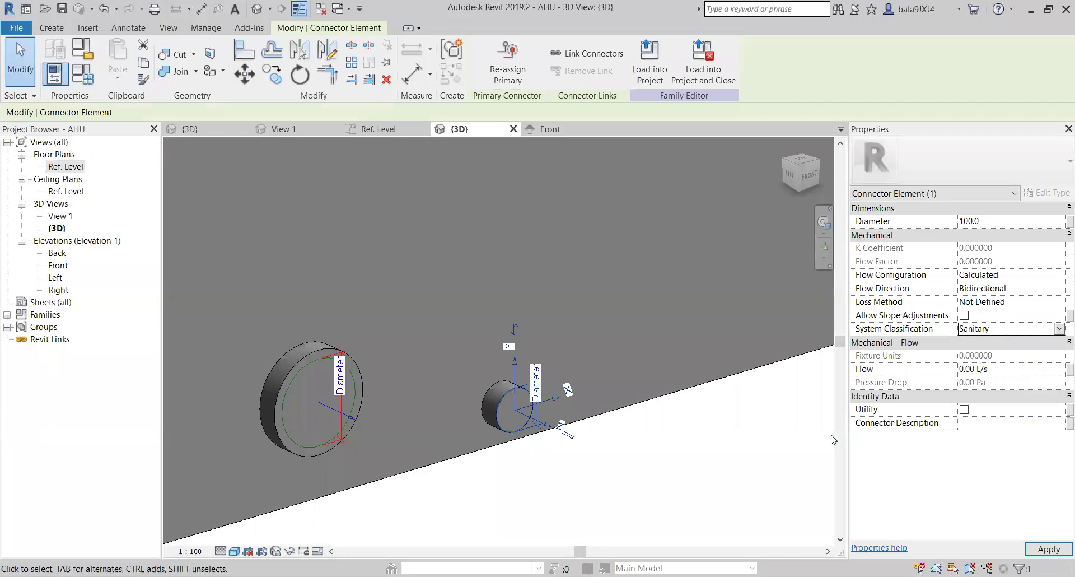
pyautogui.click(757, 446)
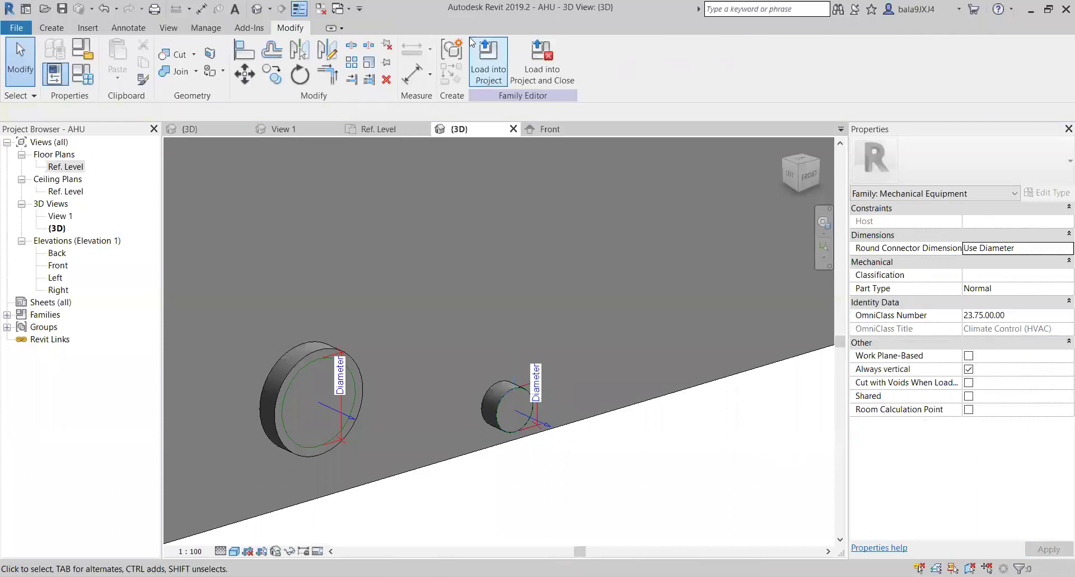
# - Load the AHU family into the 1-HVAC project and check the new pipe connectors on the placed unit
pyautogui.click(501, 55)
pyautogui.click(489, 284)
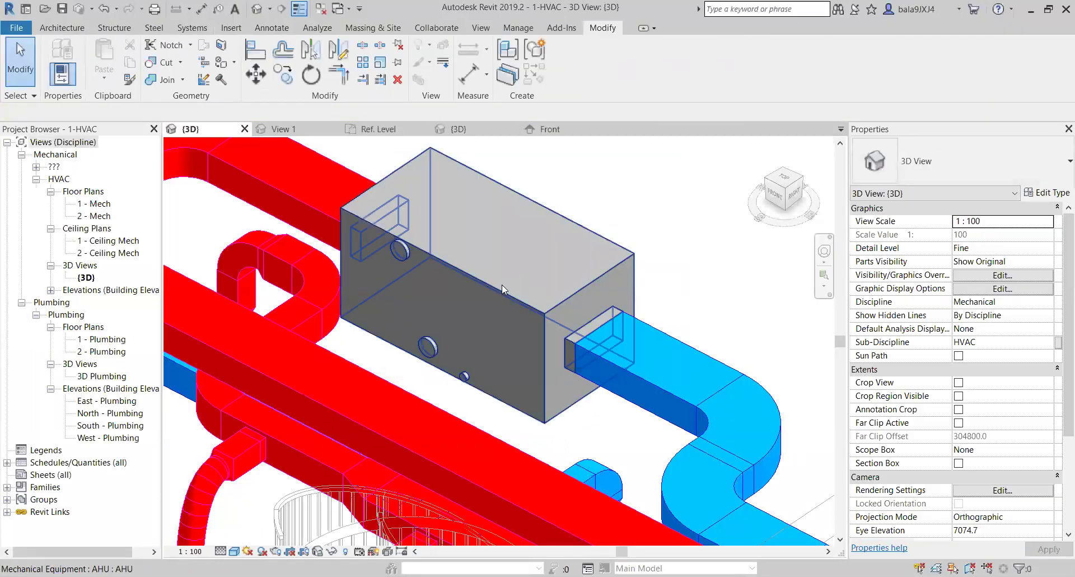
pyautogui.click(502, 284)
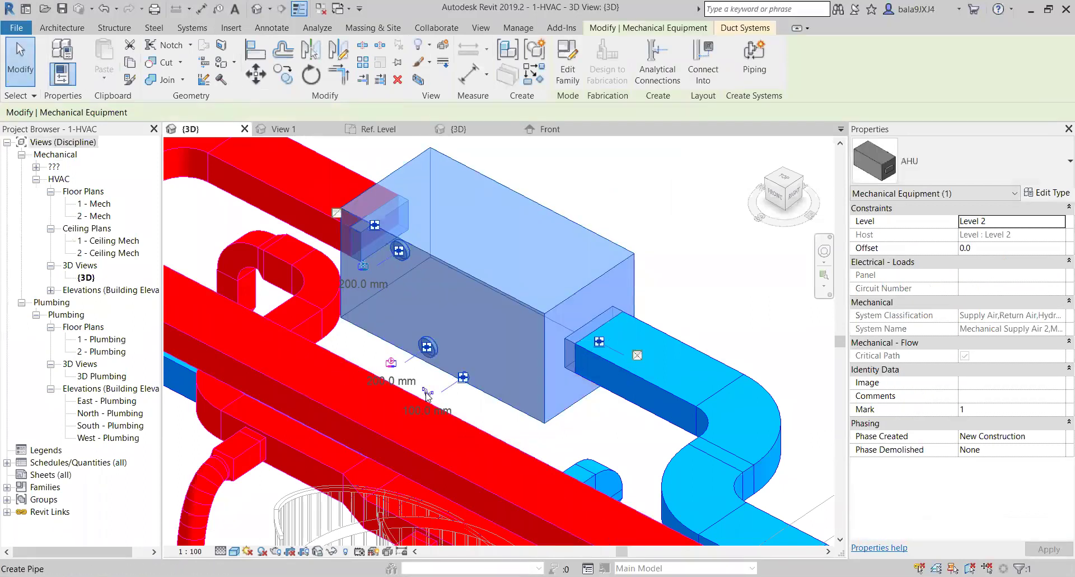
pyautogui.scroll(2, 427, 395)
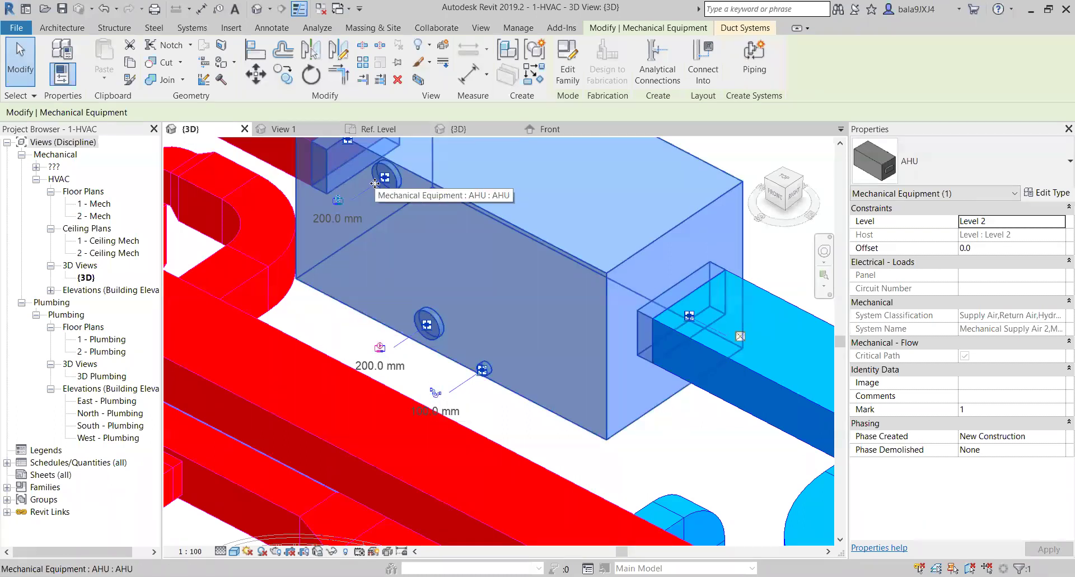
pyautogui.scroll(-5, 374, 184)
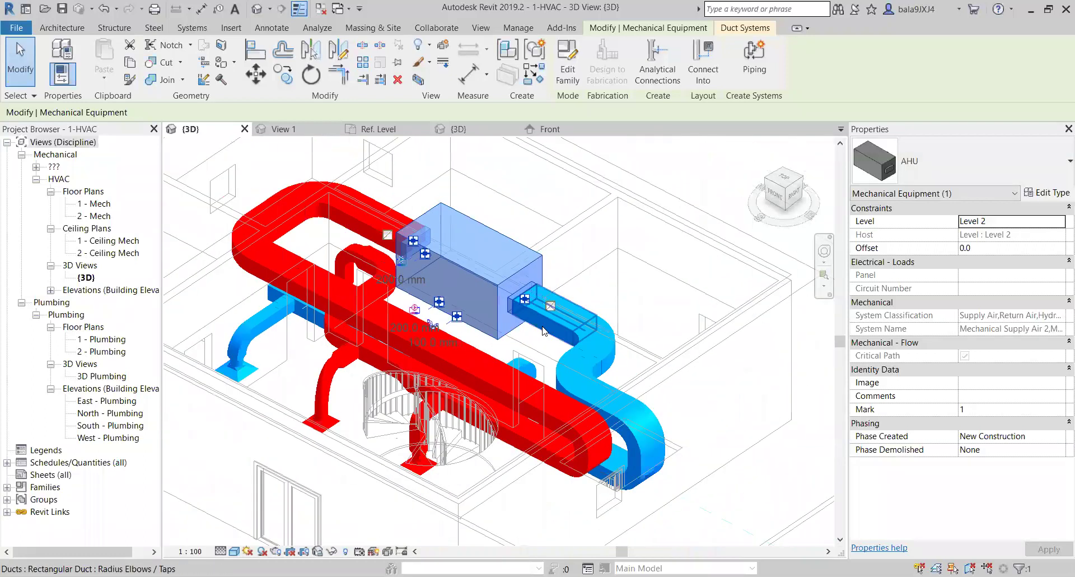
pyautogui.click(641, 220)
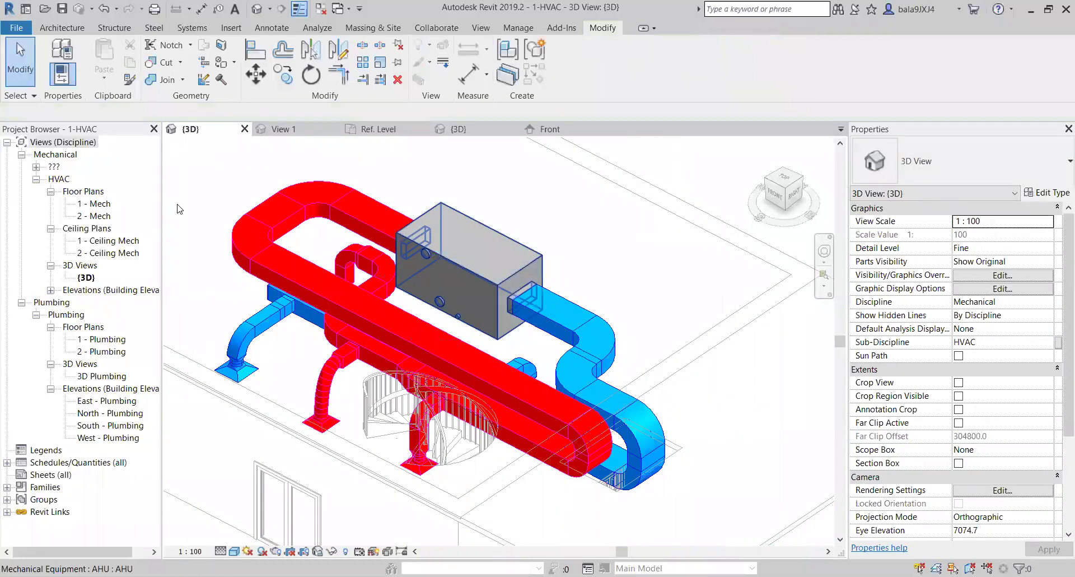
# - In the 2 - Mech floor plan, move Section 2 to cut through the AHU near its return-duct end and shorten its far clip offset to about 1718 mm
pyautogui.doubleClick(94, 204)
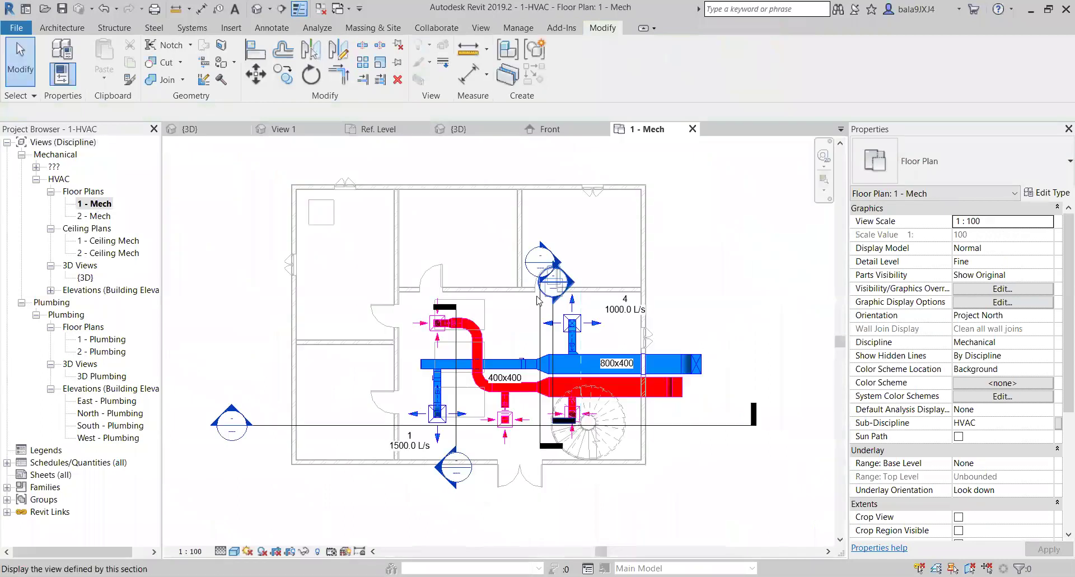
pyautogui.doubleClick(96, 216)
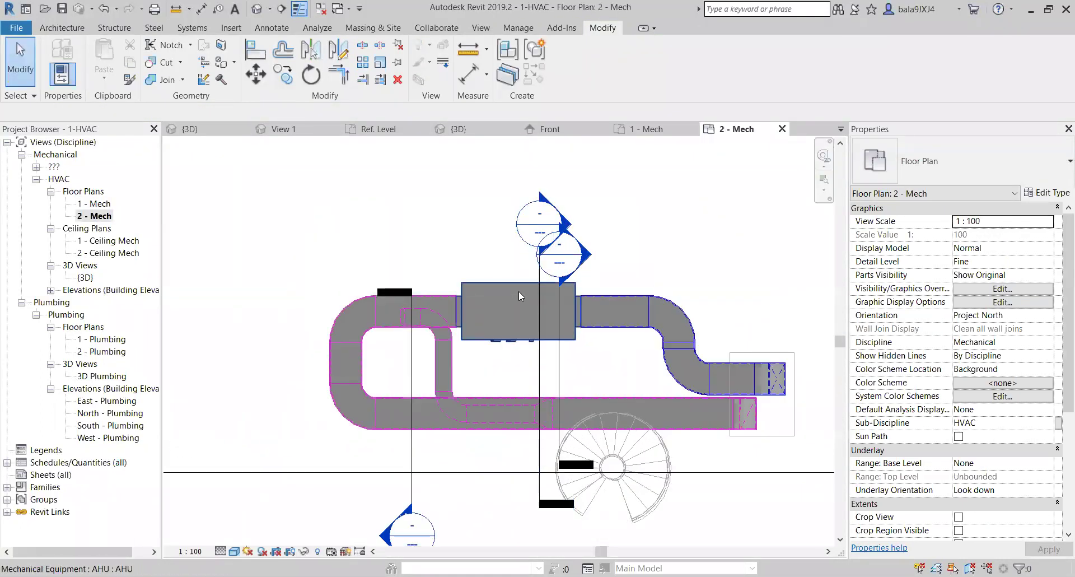
pyautogui.scroll(-4, 518, 291)
pyautogui.scroll(4, 525, 317)
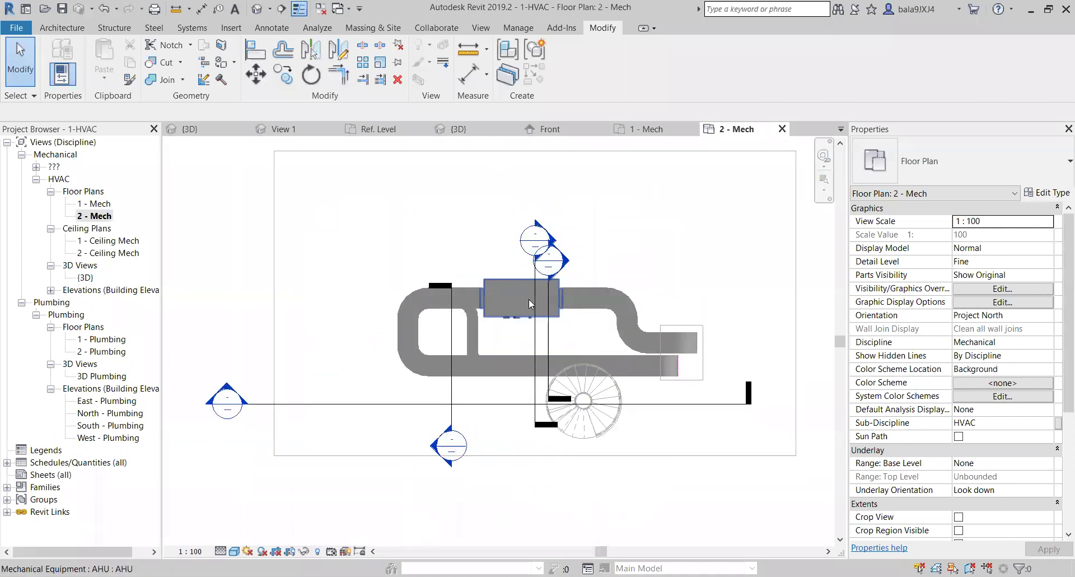
pyautogui.scroll(4, 532, 297)
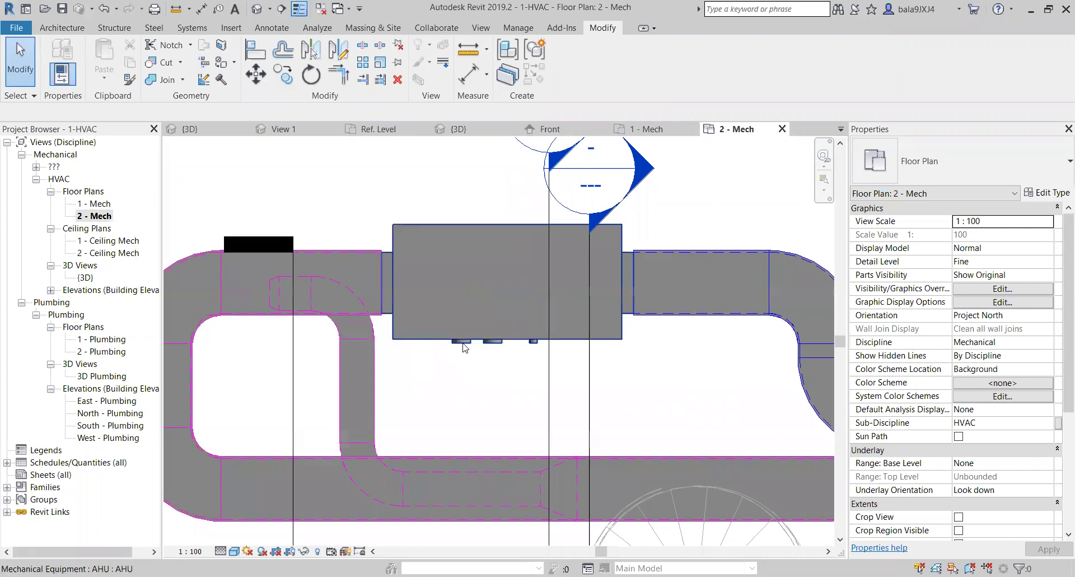
pyautogui.scroll(-3, 518, 367)
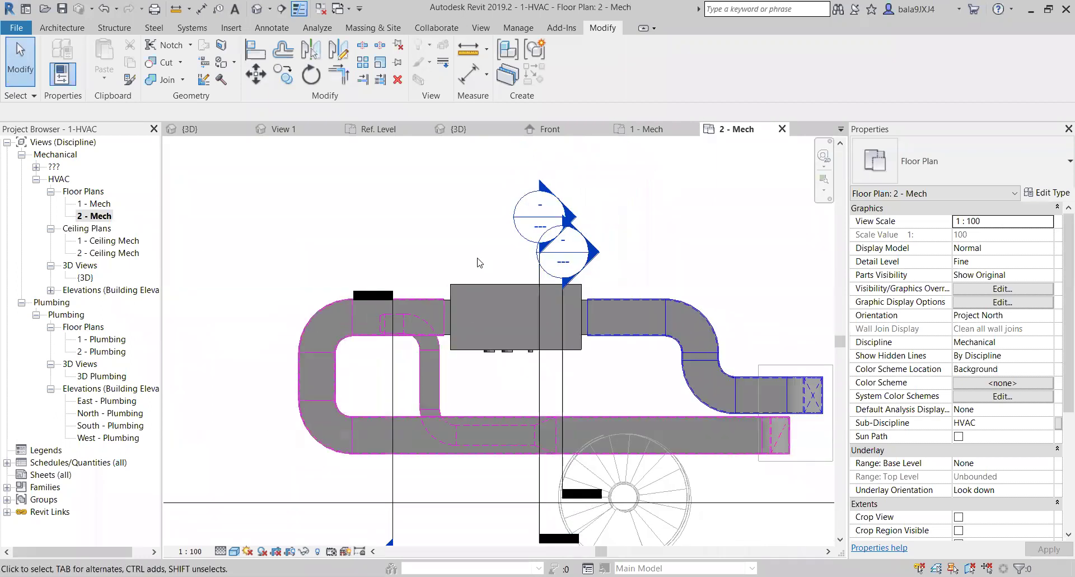
pyautogui.click(538, 371)
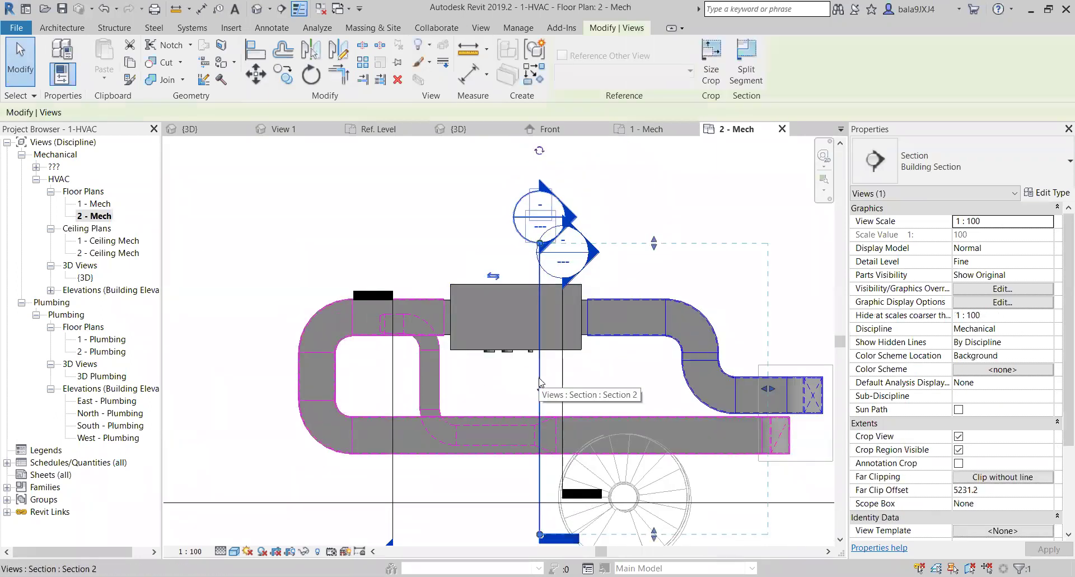
pyautogui.moveTo(538, 371); pyautogui.dragTo(472, 371)
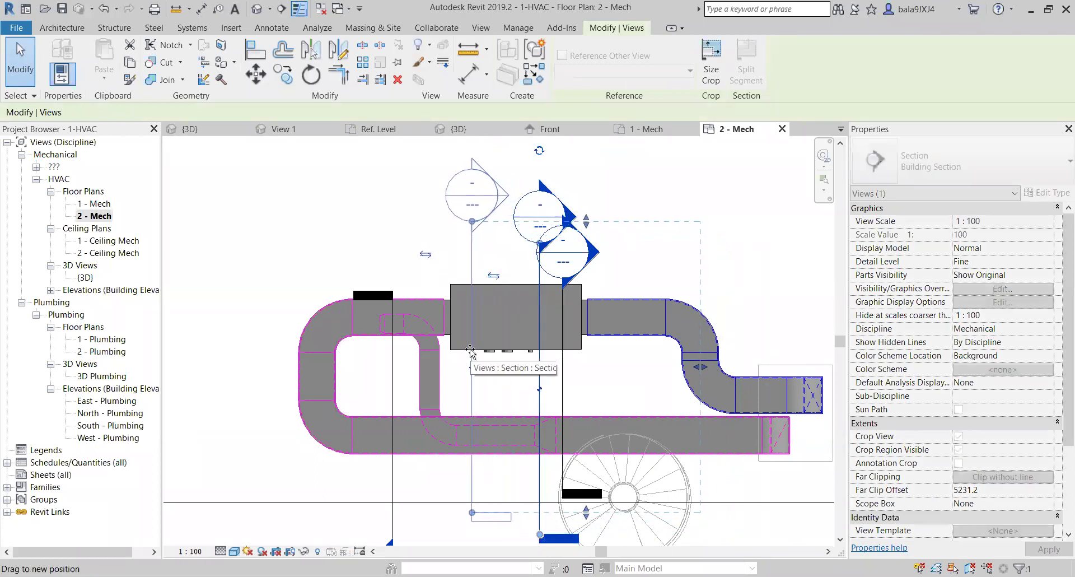
pyautogui.moveTo(590, 367); pyautogui.dragTo(547, 370)
pyautogui.click(613, 378)
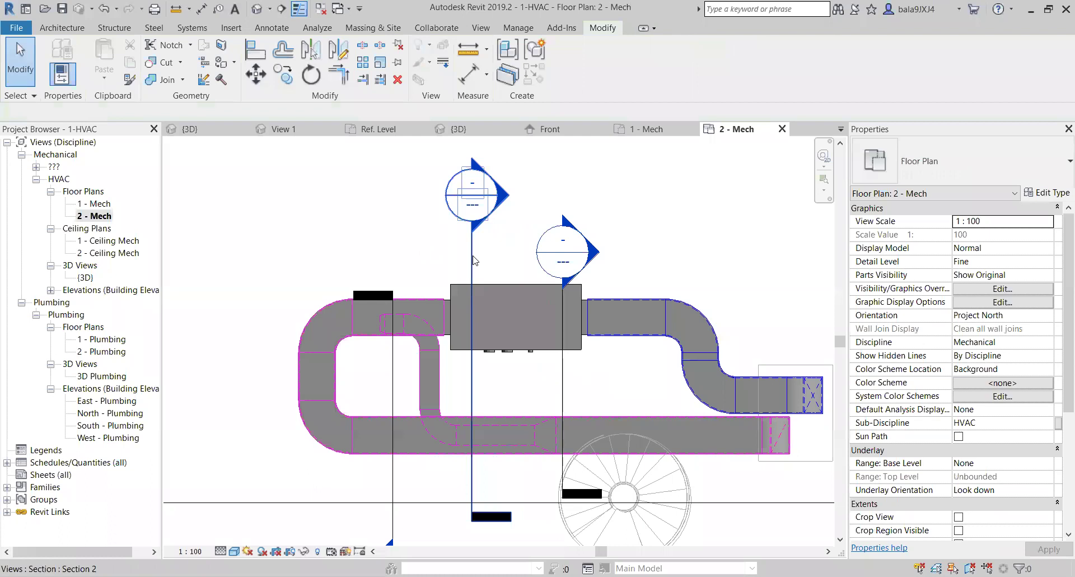
# - Open the Section 2 view and extend its crop region upward to show the full height of the AHU
pyautogui.click(474, 259)
pyautogui.rightClick(474, 259)
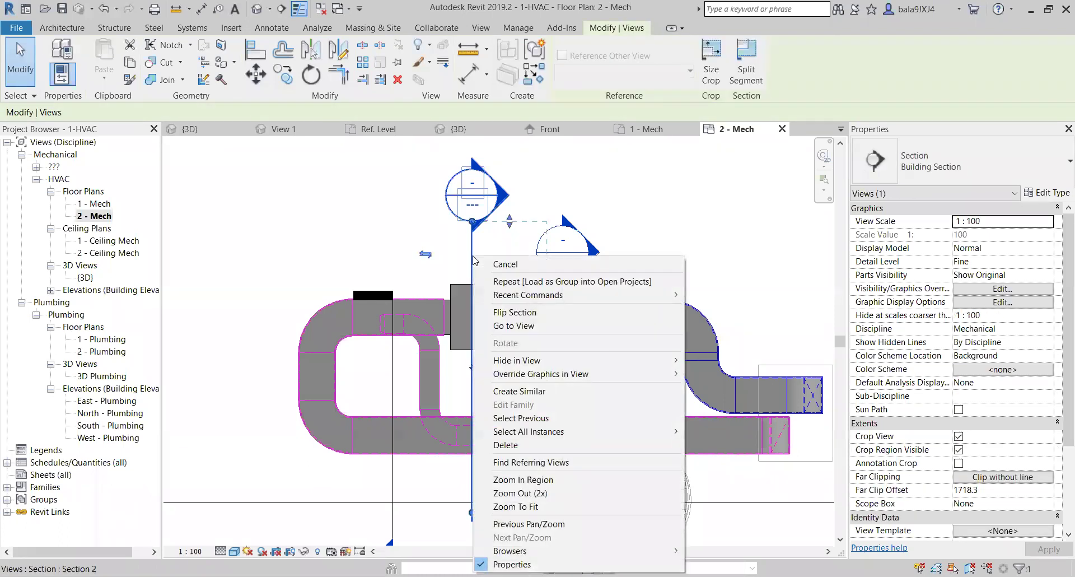
pyautogui.click(531, 327)
pyautogui.scroll(4, 536, 328)
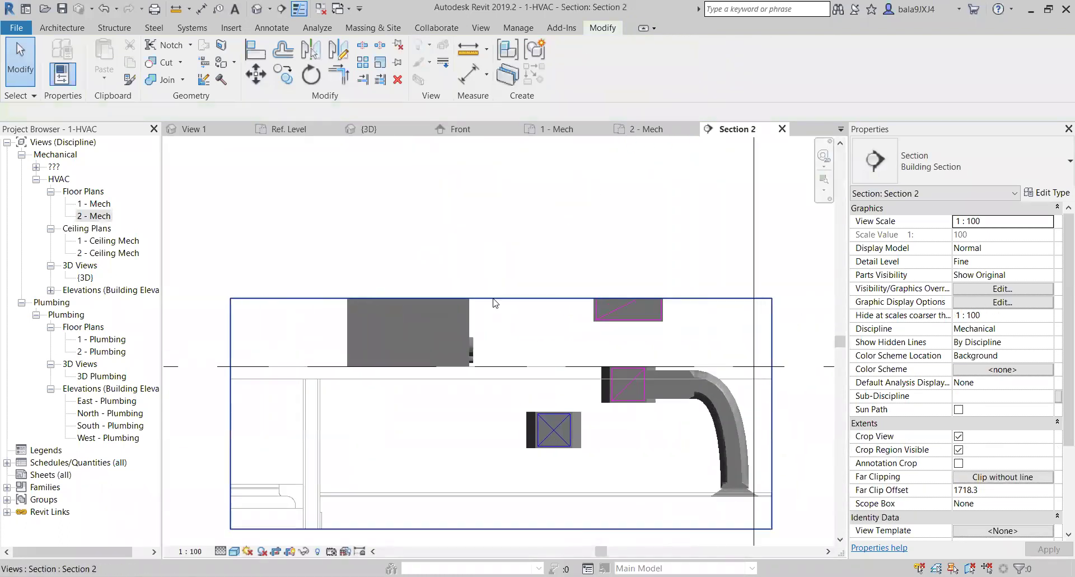
pyautogui.click(501, 300)
pyautogui.moveTo(501, 300); pyautogui.dragTo(501, 176)
pyautogui.moveTo(538, 274); pyautogui.dragTo(420, 319, button='middle')
pyautogui.scroll(2, 420, 319)
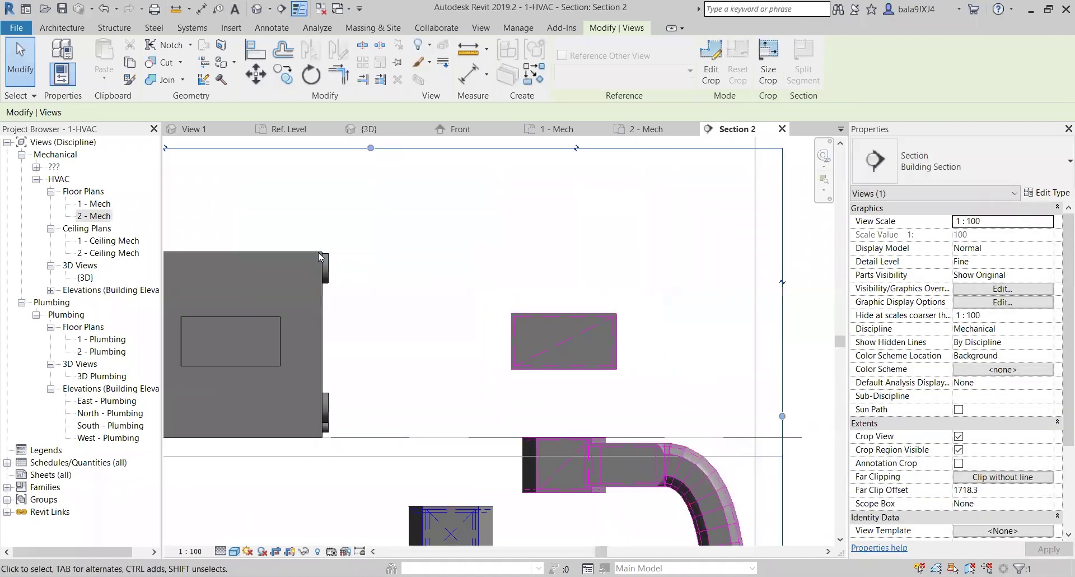
# - Examine the AHU's pipe connectors in the Section 2 view
pyautogui.click(329, 268)
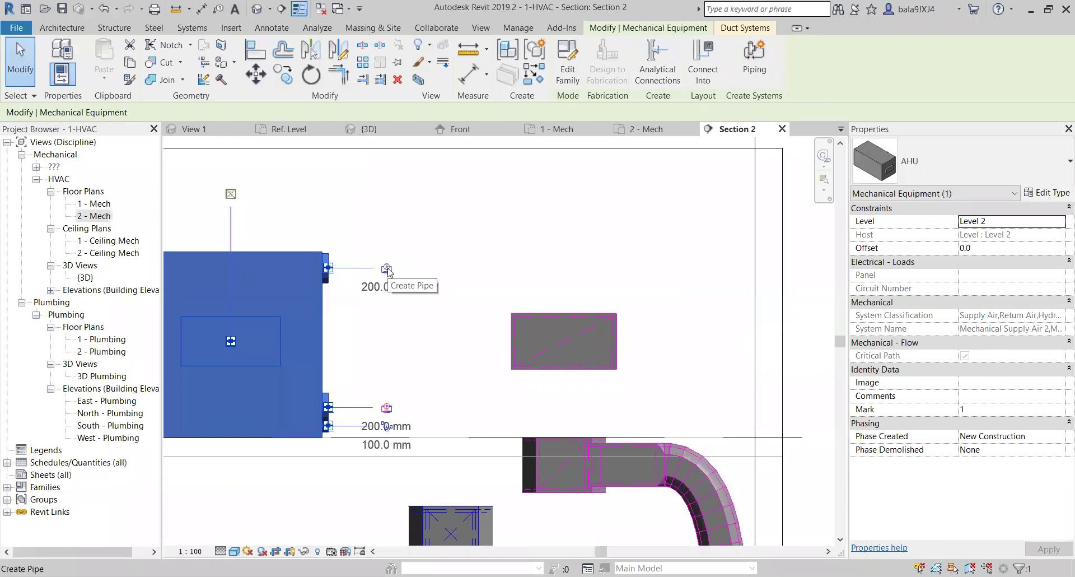
pyautogui.click(353, 274)
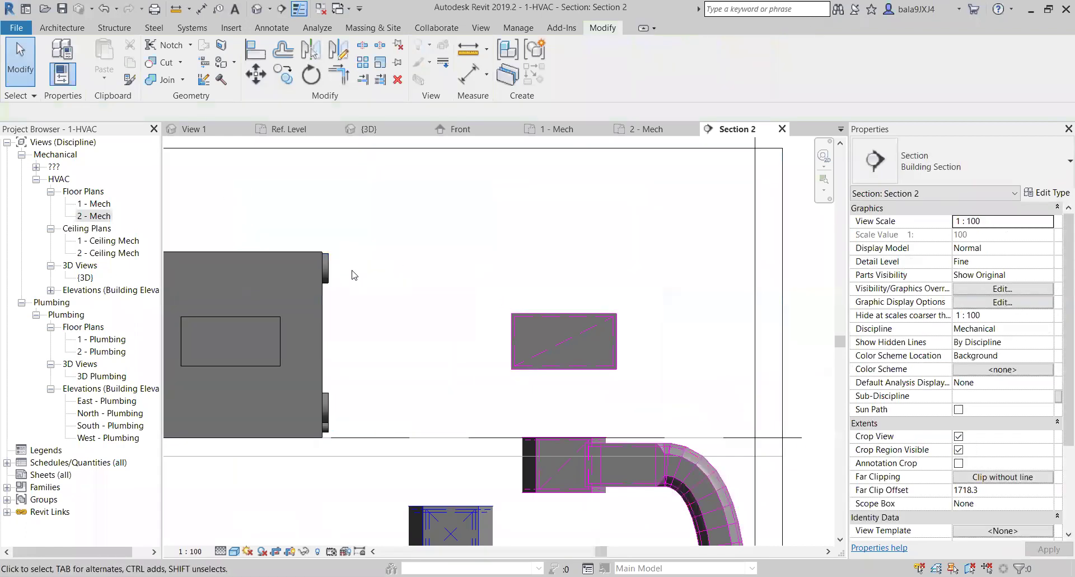
pyautogui.scroll(-3, 312, 275)
pyautogui.moveTo(448, 213); pyautogui.dragTo(531, 309, button='middle')
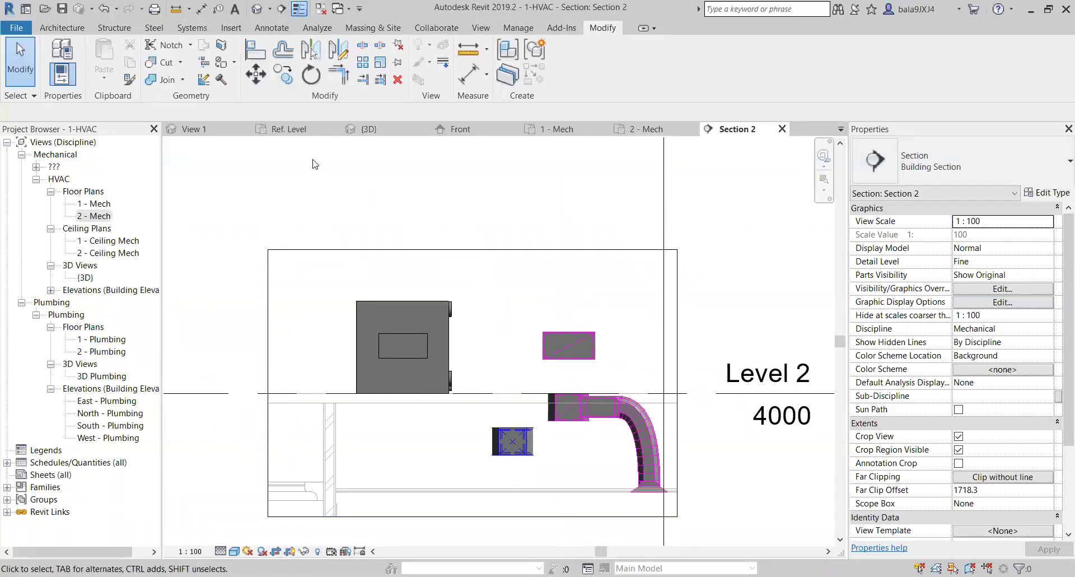
# - Start the Pipe command with a 200 mm diameter and the Chilled Water pipe type
pyautogui.click(193, 28)
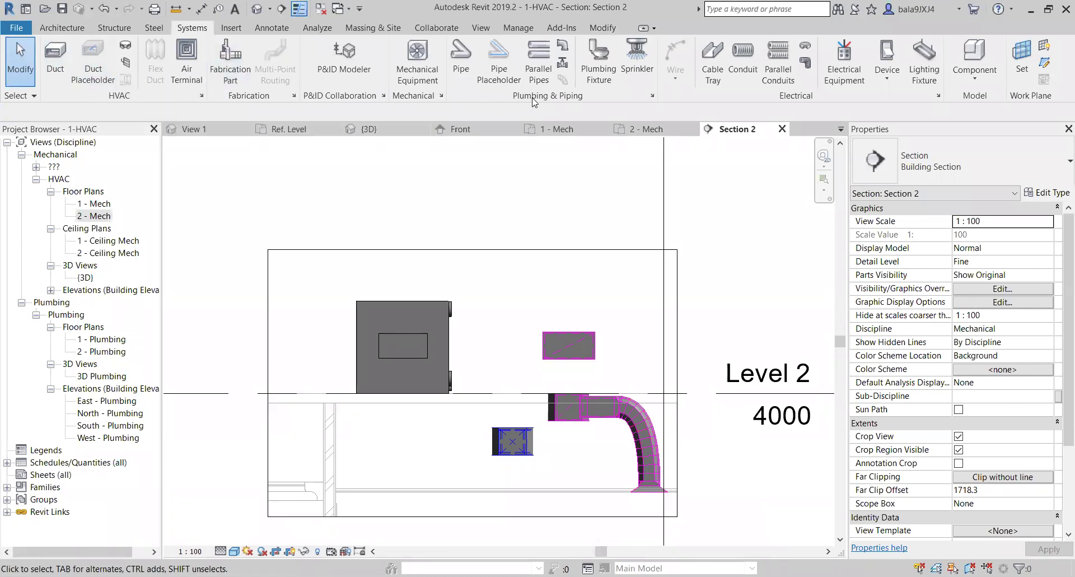
pyautogui.click(464, 78)
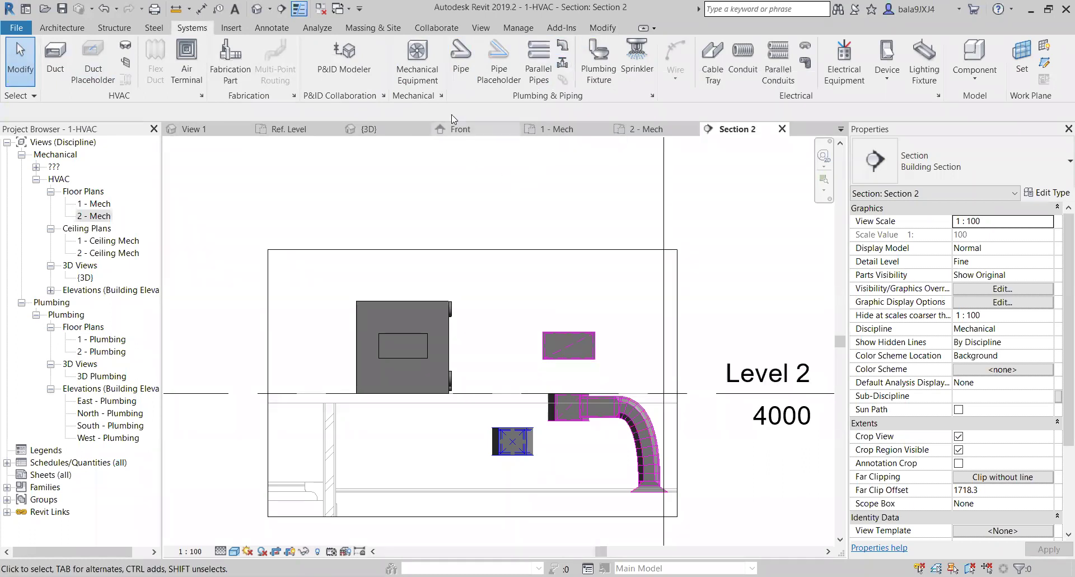
pyautogui.click(466, 59)
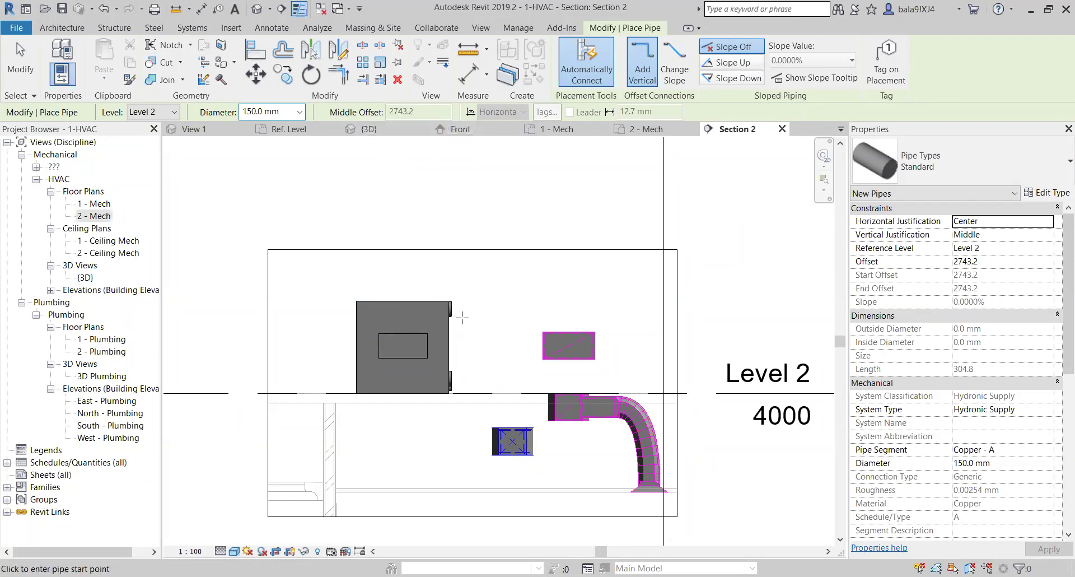
pyautogui.scroll(2, 462, 318)
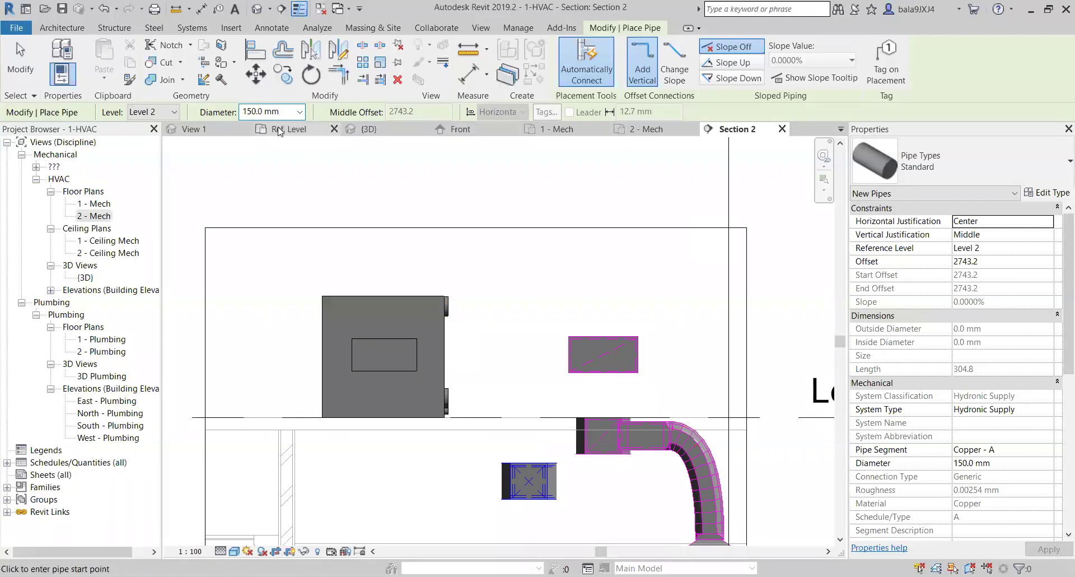
pyautogui.click(300, 111)
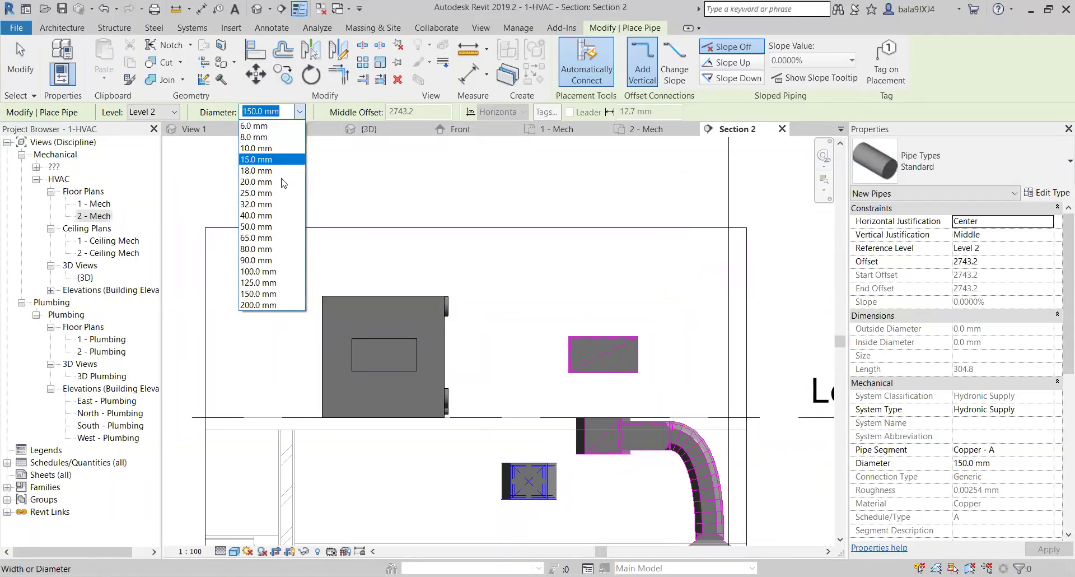
pyautogui.click(269, 305)
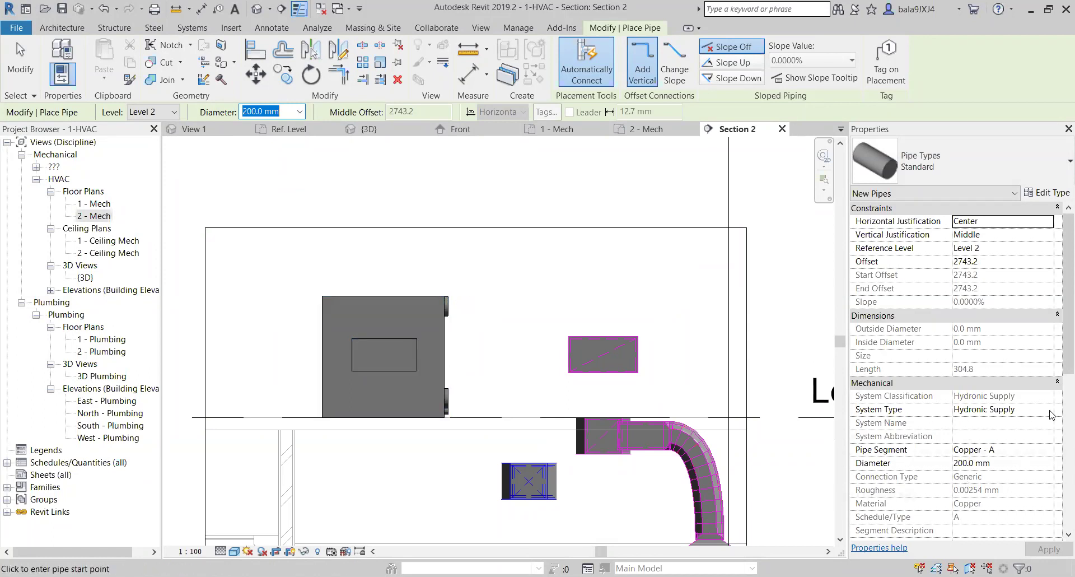
pyautogui.click(952, 161)
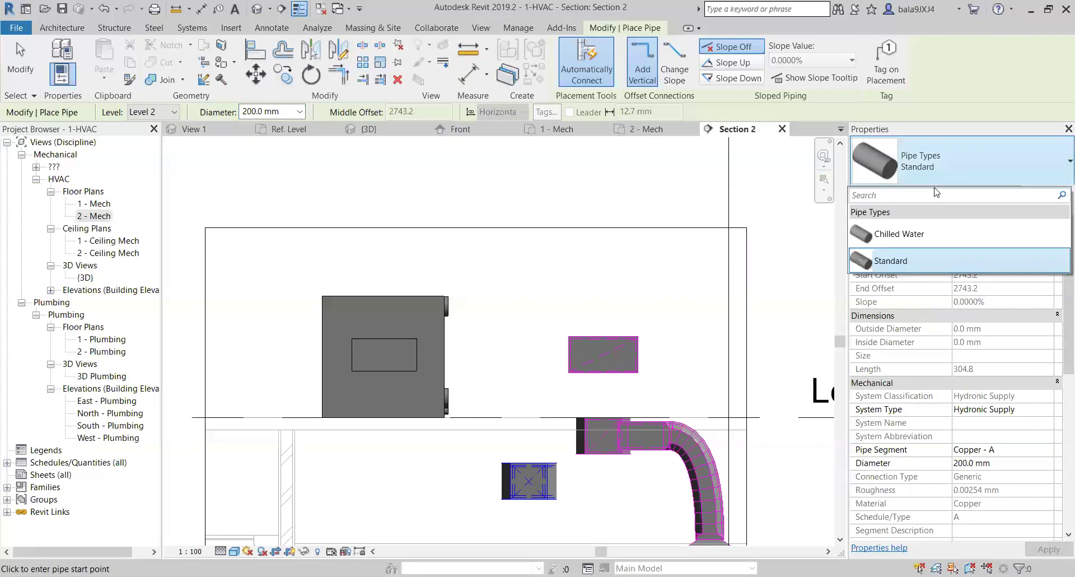
pyautogui.moveTo(917, 238)
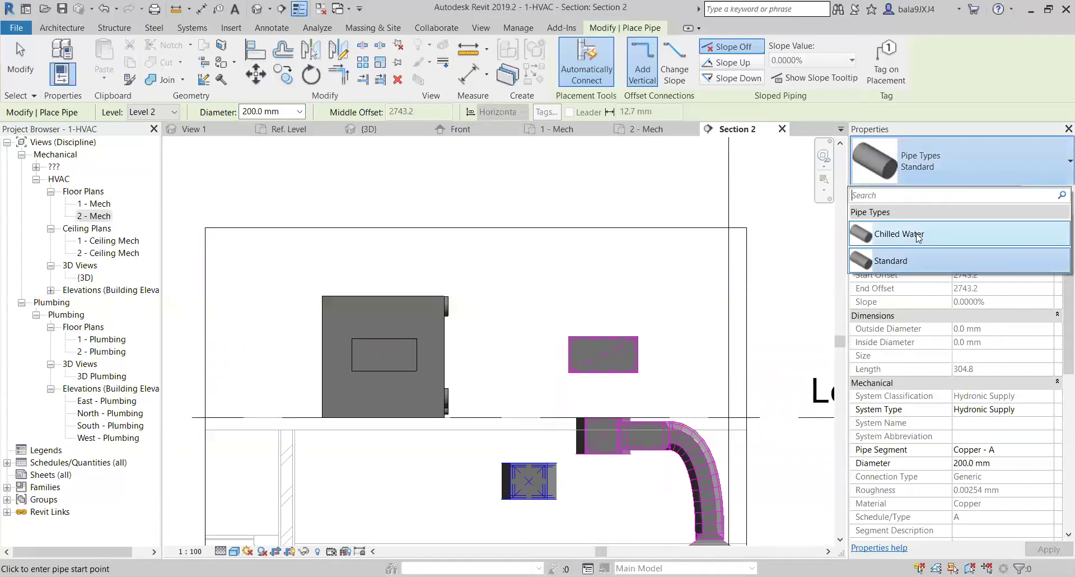
pyautogui.click(918, 236)
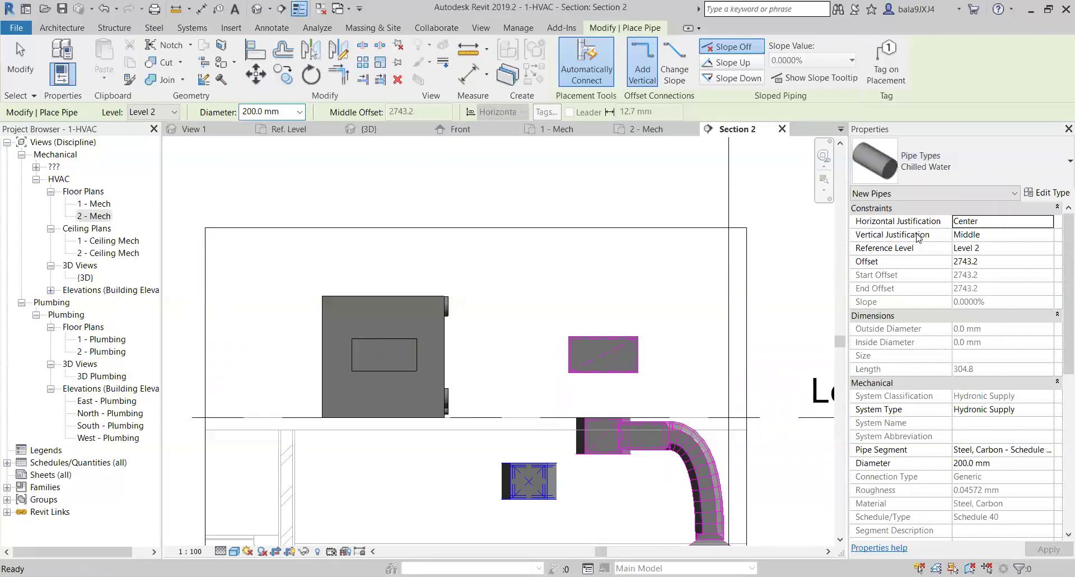
# - Review the Chilled Water pipe type's routing preferences, keeping Steel, Carbon - Schedule 40 as the pipe segment for 32 to 600 mm
pyautogui.click(1046, 194)
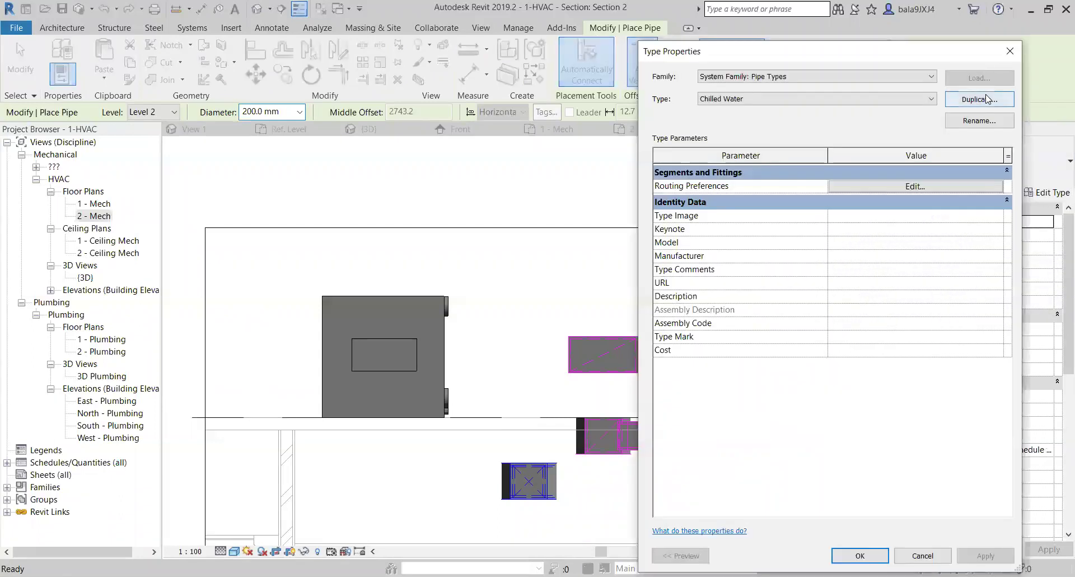
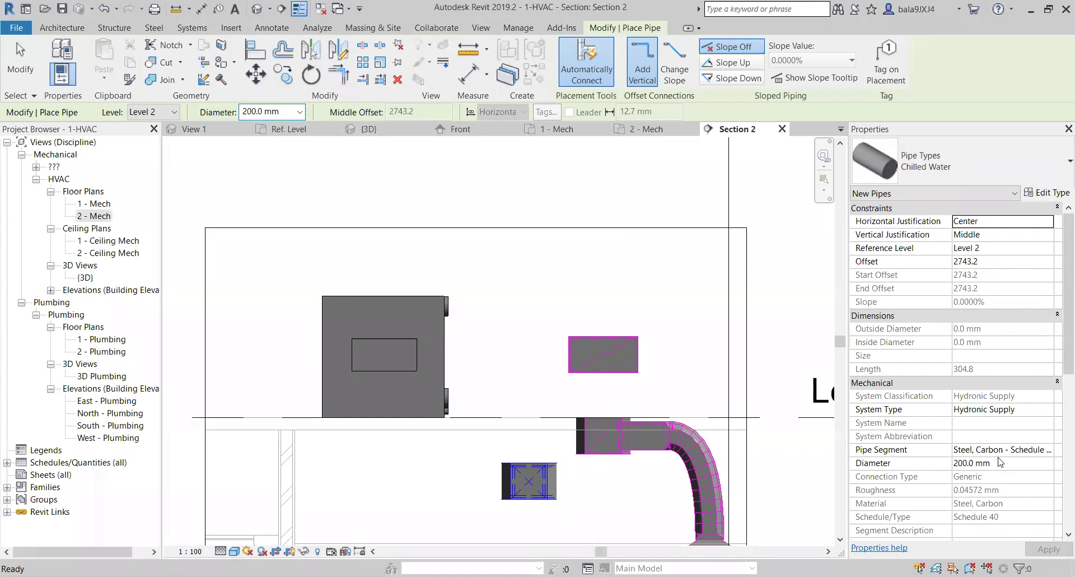
pyautogui.click(1040, 195)
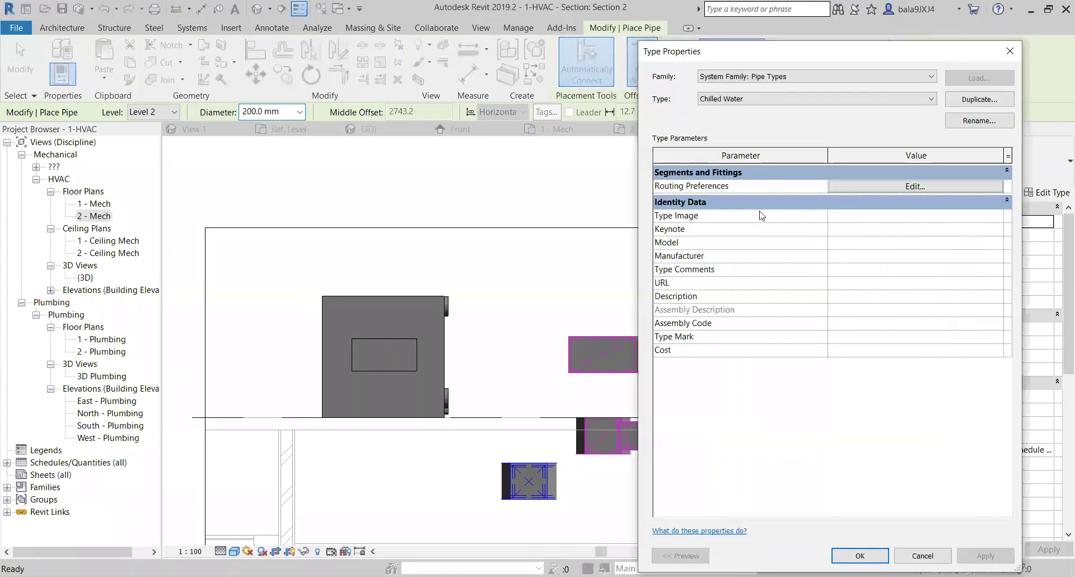
pyautogui.click(863, 186)
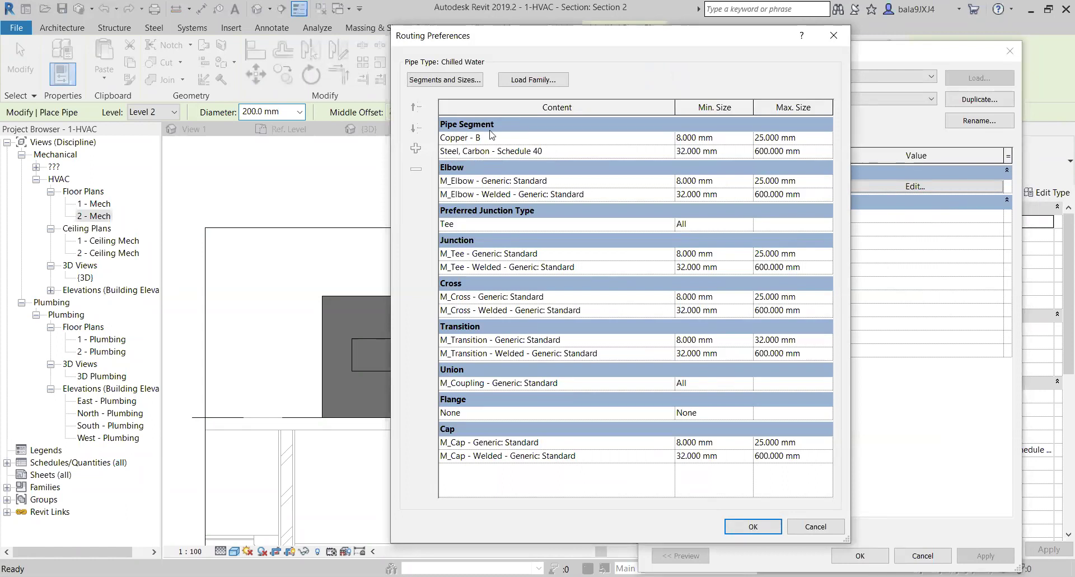
pyautogui.click(671, 152)
pyautogui.click(668, 151)
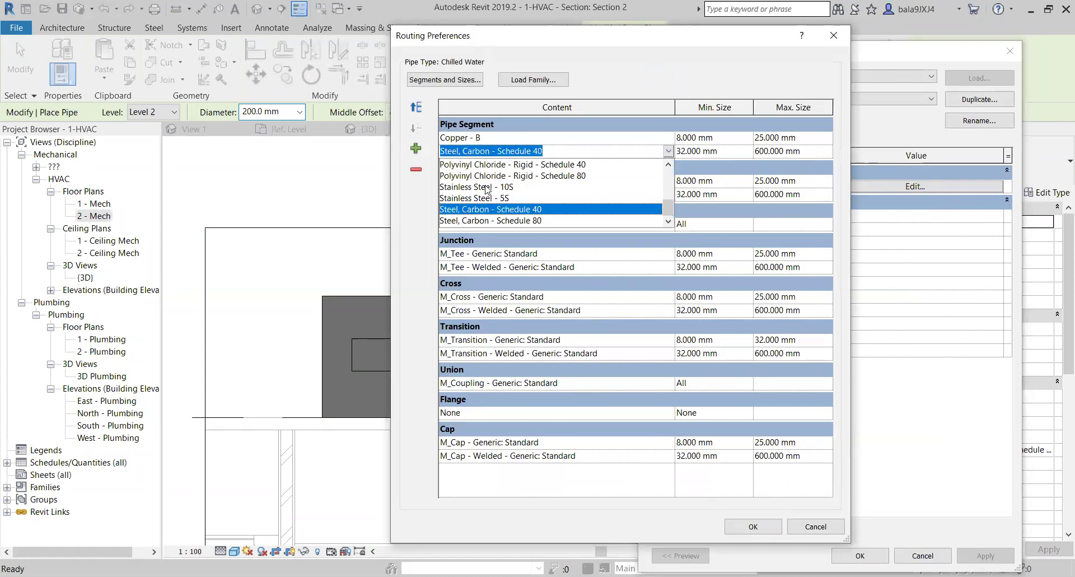
pyautogui.click(497, 210)
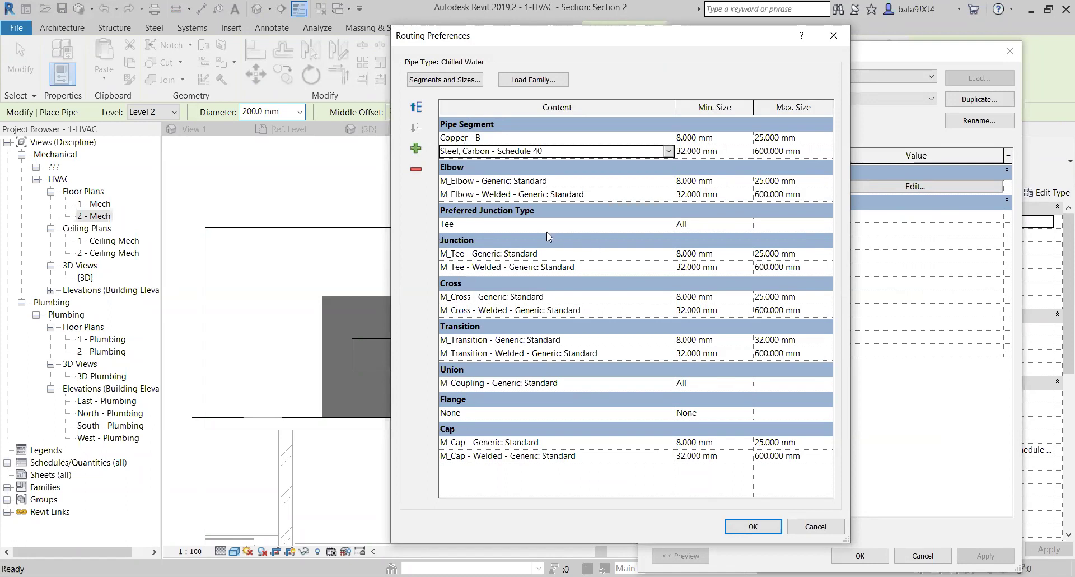
pyautogui.click(753, 526)
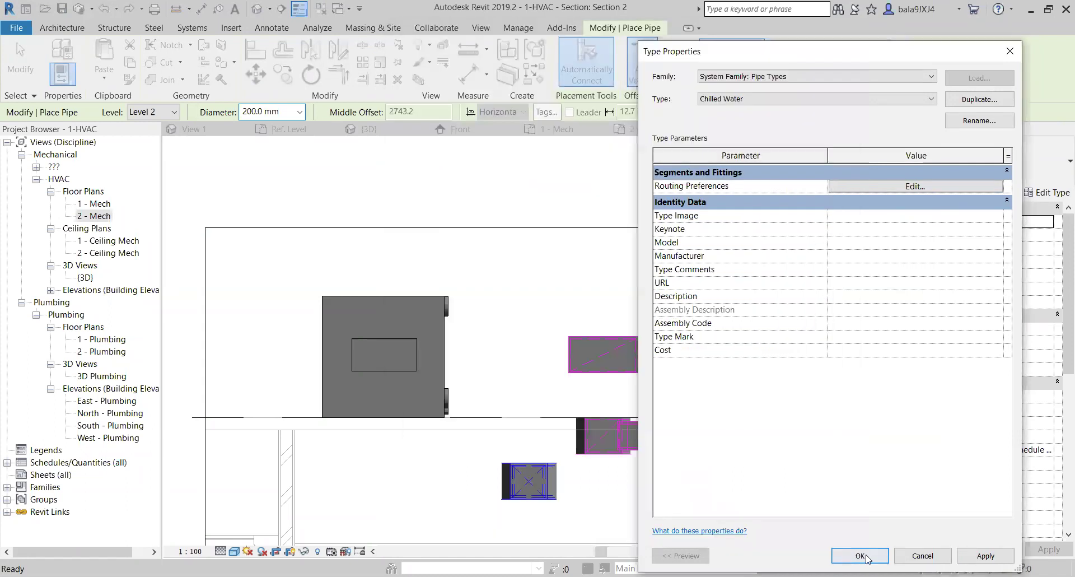
pyautogui.click(860, 555)
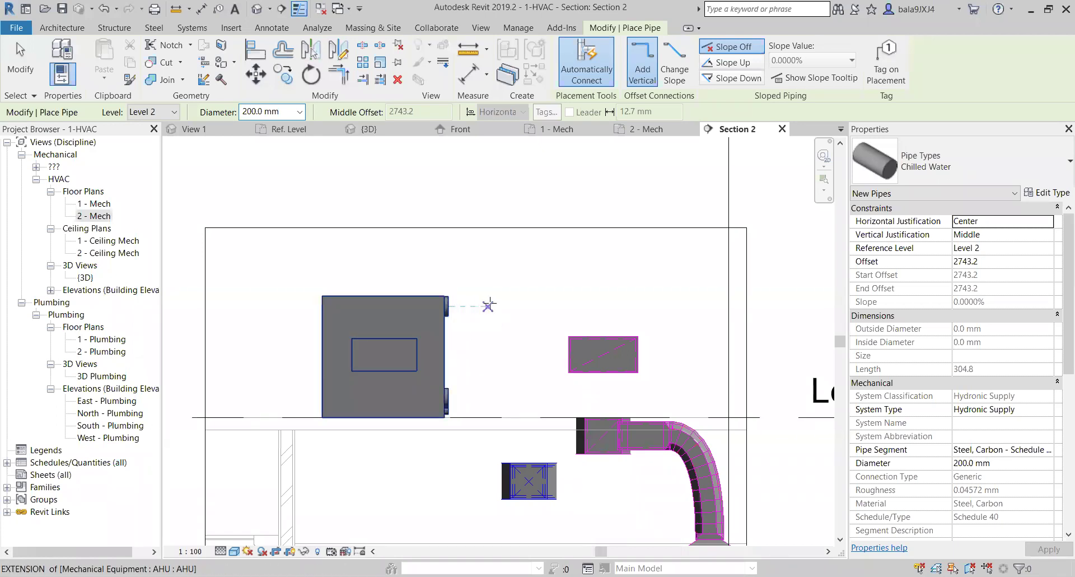
# - Draw a horizontal 200 mm Hydronic Supply pipe outward from the AHU's upper pipe connector in the Section 2 view
pyautogui.scroll(3, 449, 305)
pyautogui.moveTo(446, 308); pyautogui.dragTo(448, 285, button='middle')
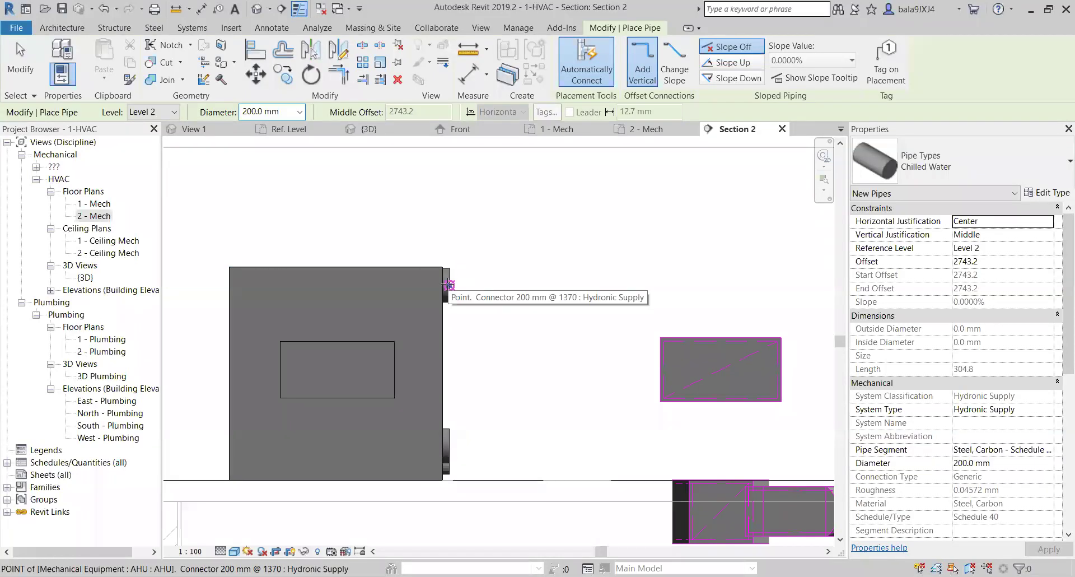
pyautogui.click(449, 285)
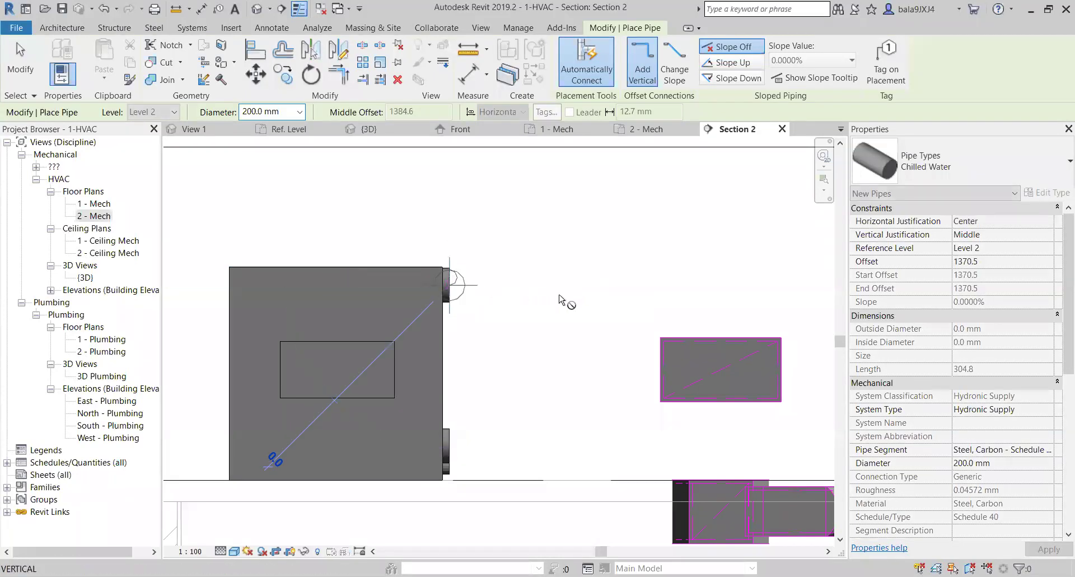
pyautogui.scroll(-1, 626, 277)
pyautogui.scroll(-4, 664, 288)
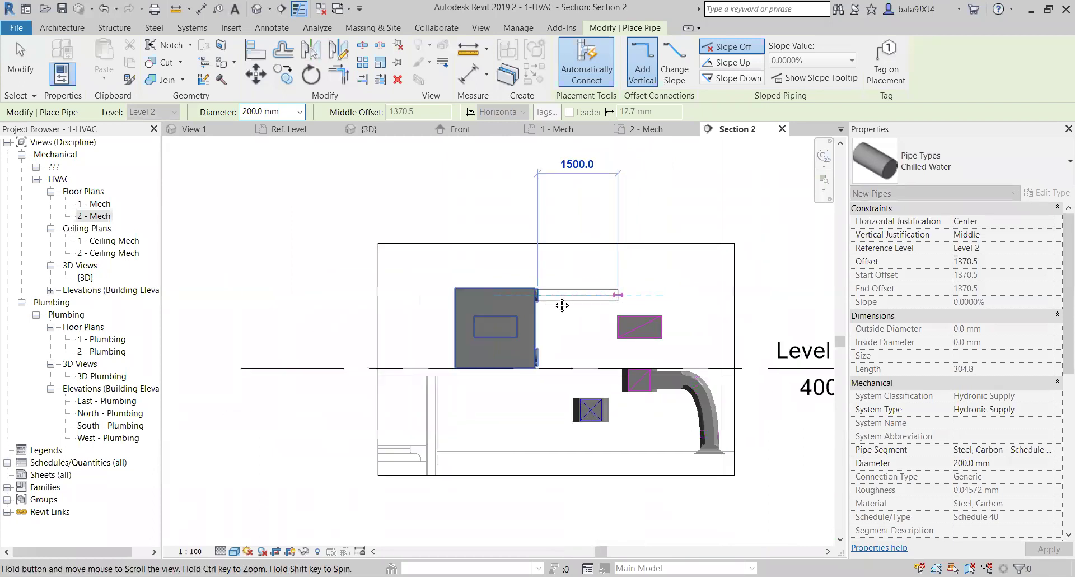
pyautogui.click(539, 298)
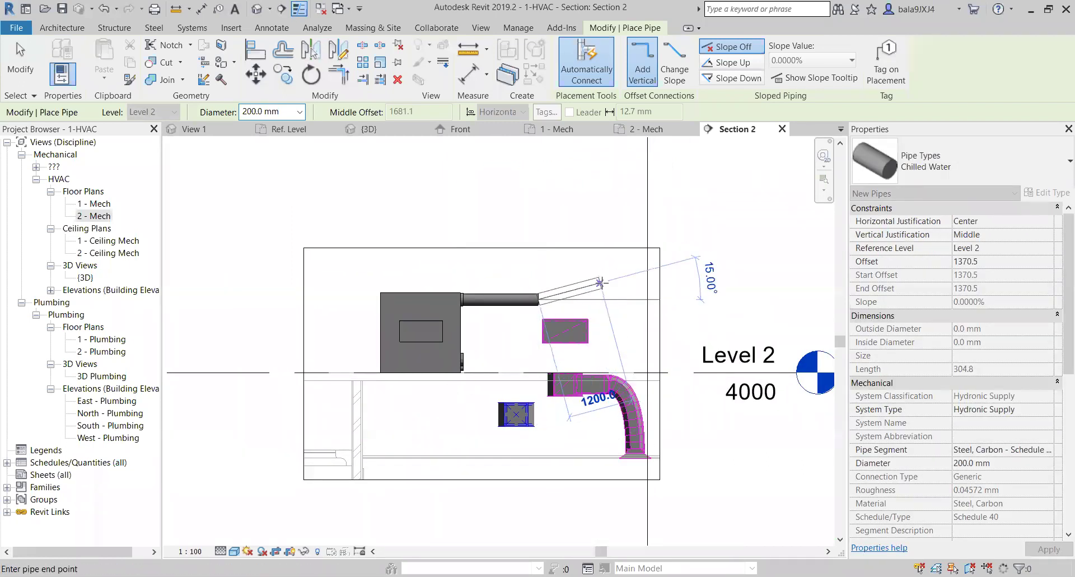
pyautogui.press('Escape')
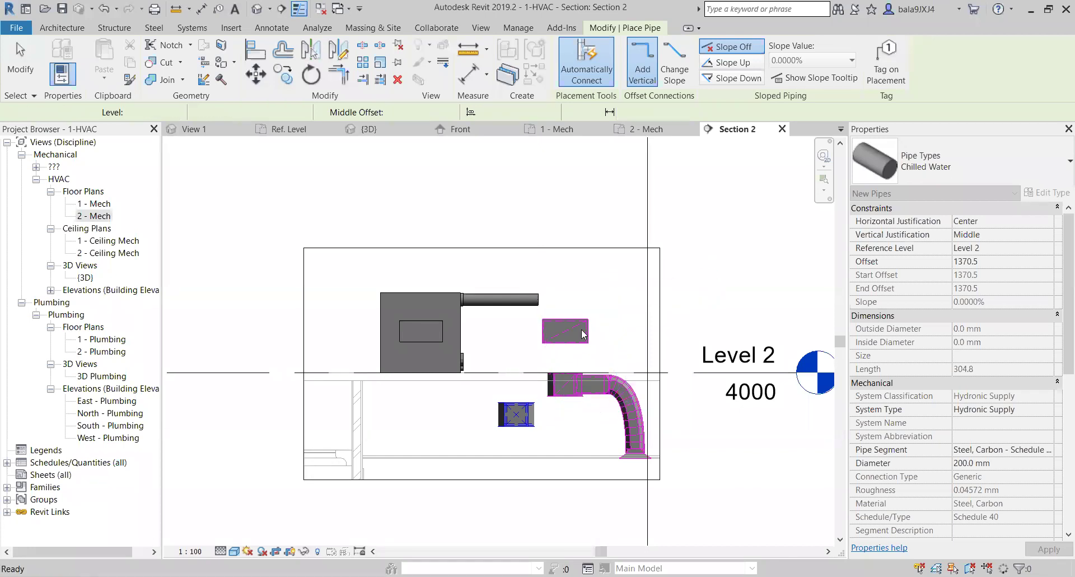
# - Set the system type to Hydronic Return and draw a horizontal 200 mm pipe about 1040 mm long from the AHU's lower connector
pyautogui.click(1049, 413)
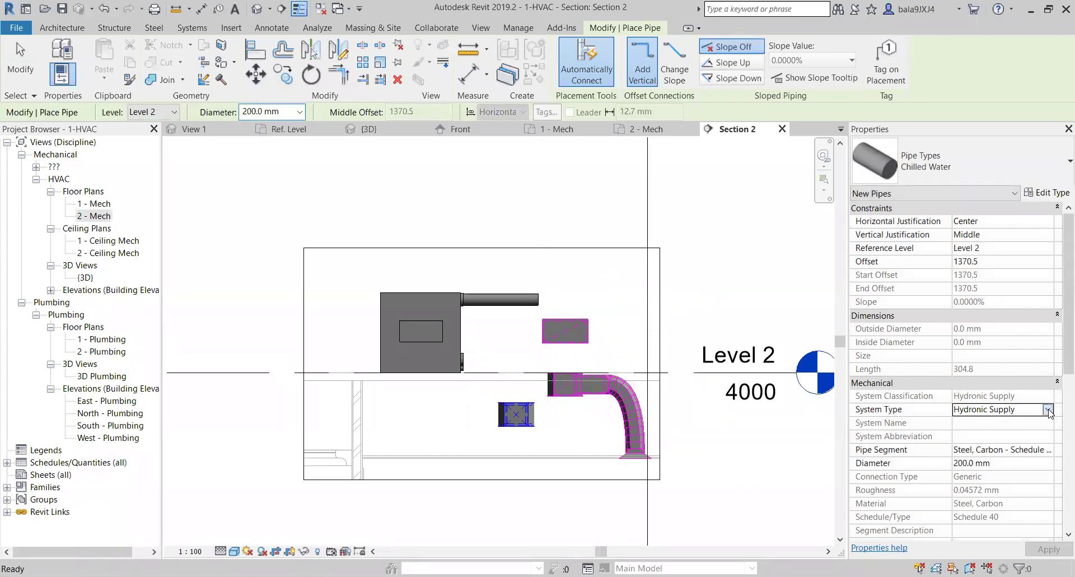
pyautogui.click(1046, 412)
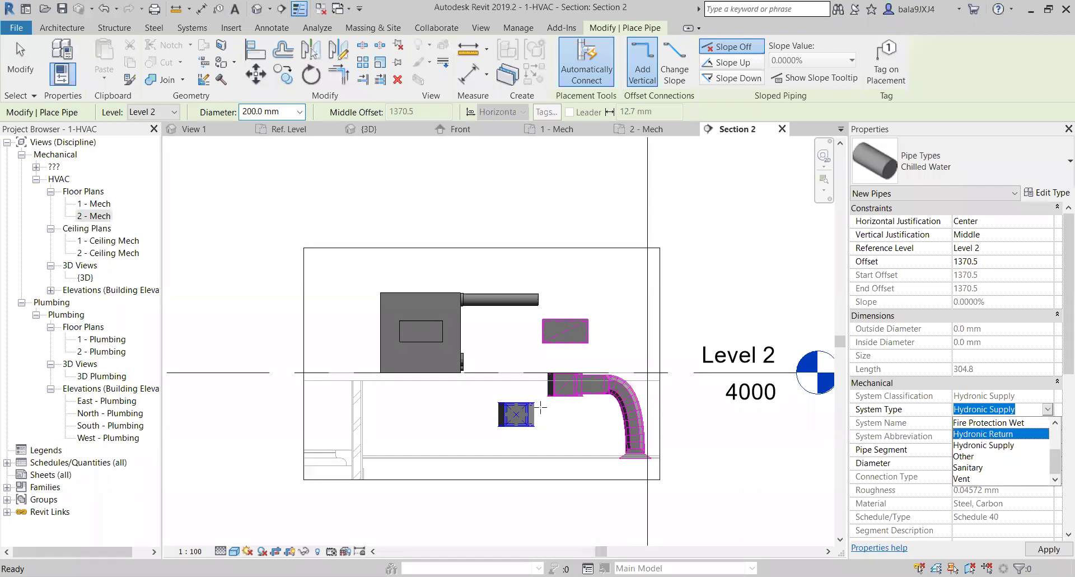
pyautogui.press('Return')
pyautogui.scroll(5, 463, 363)
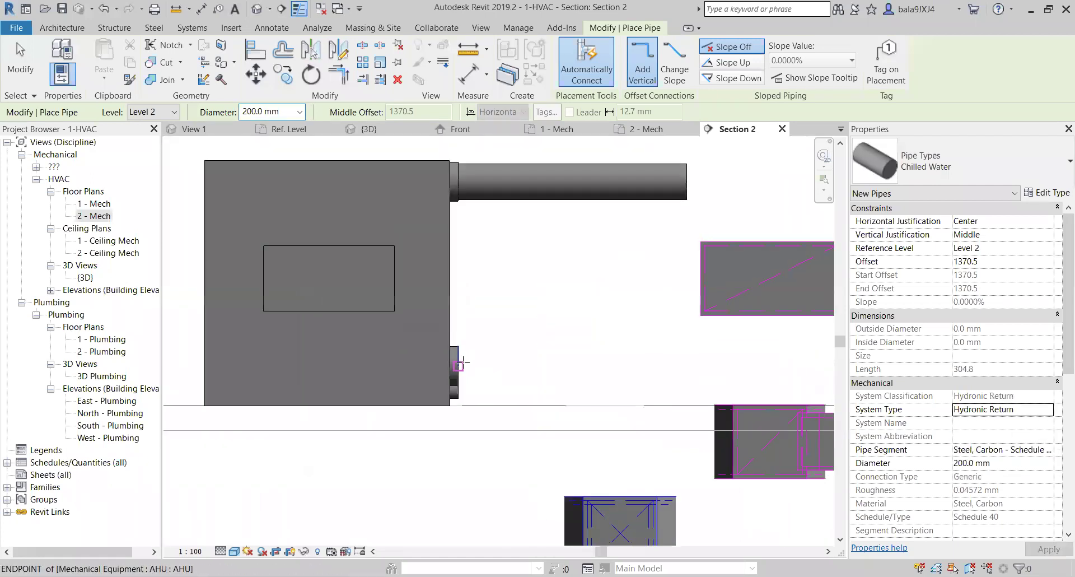
pyautogui.click(462, 363)
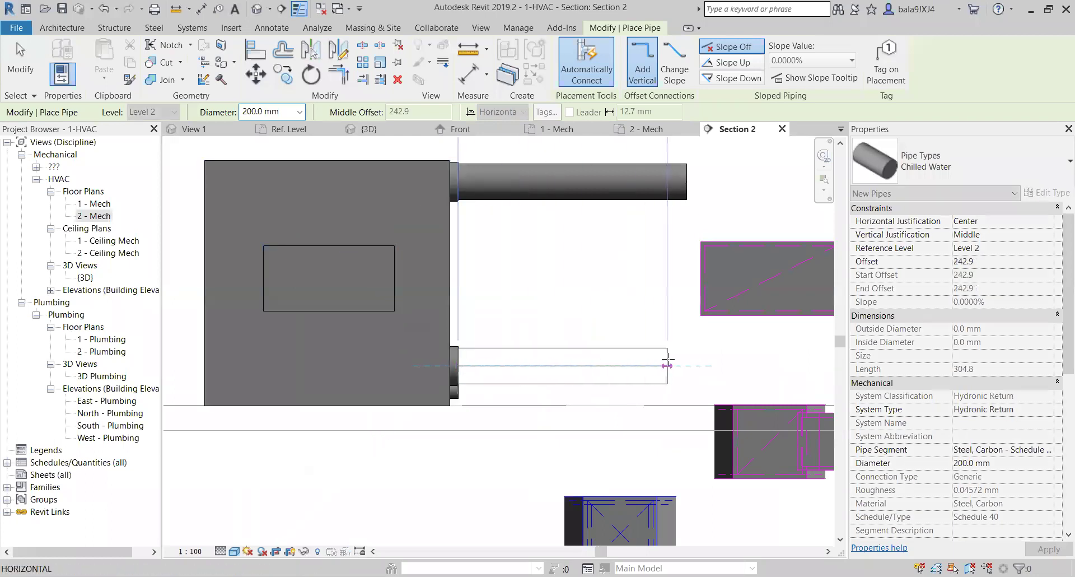
pyautogui.click(628, 363)
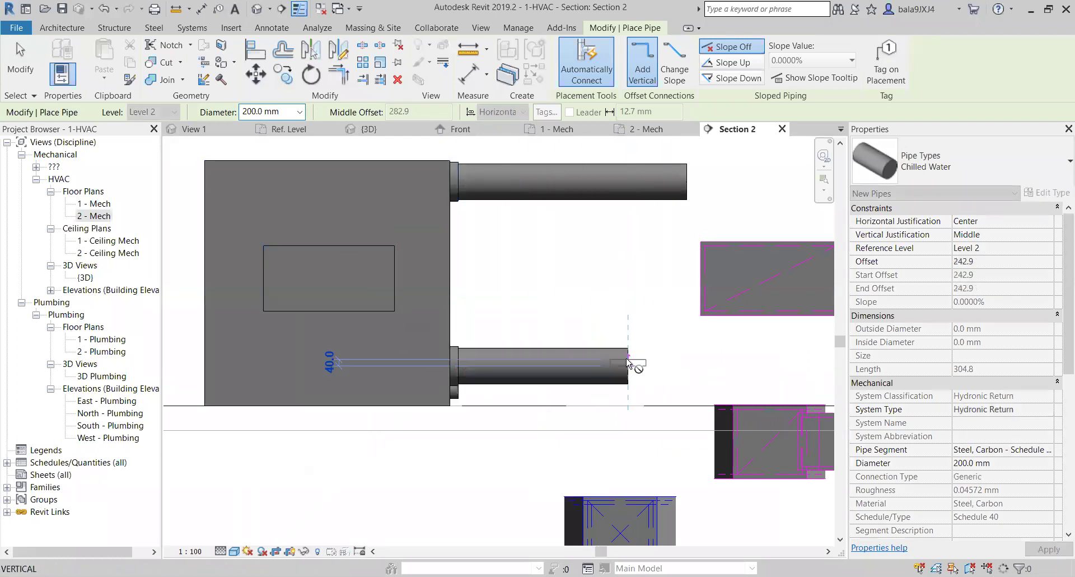
pyautogui.press('Escape')
pyautogui.press('Escape')
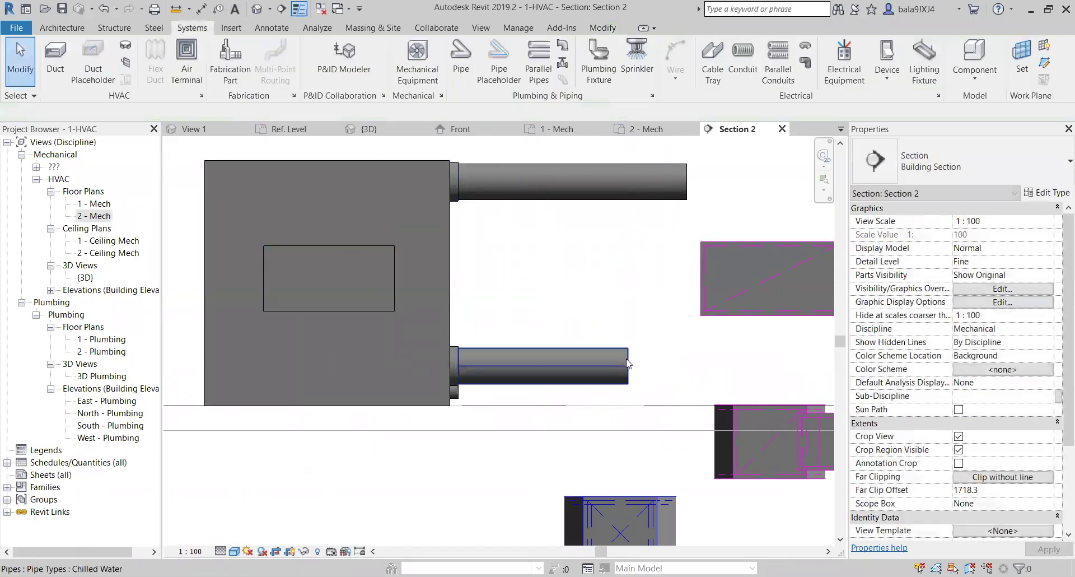
# - Open the 2 - Mech floor plan and shorten the AHU's hydronic return pipe to 600 mm
pyautogui.doubleClick(94, 216)
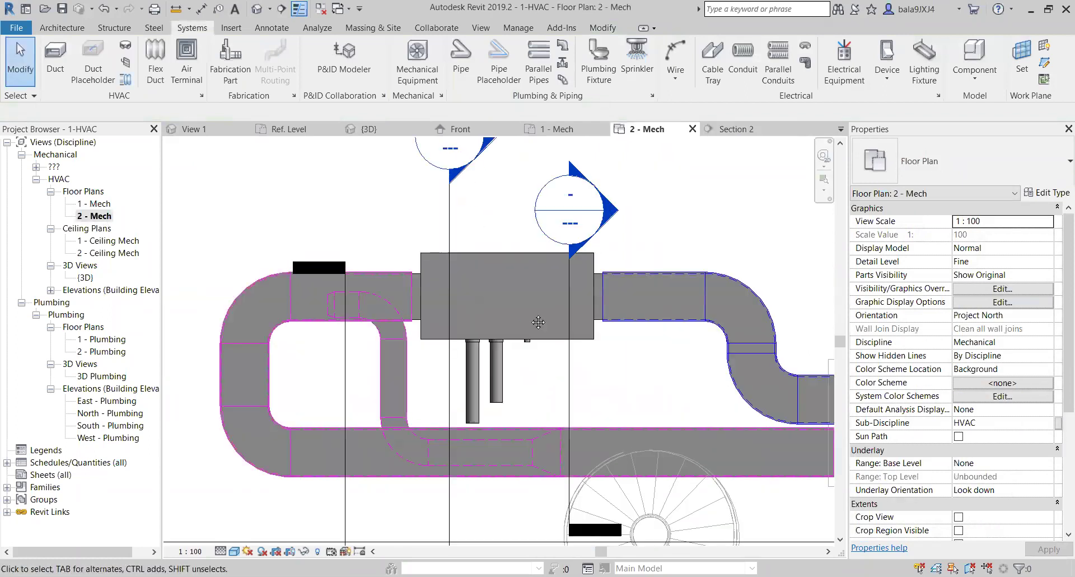
pyautogui.click(484, 333)
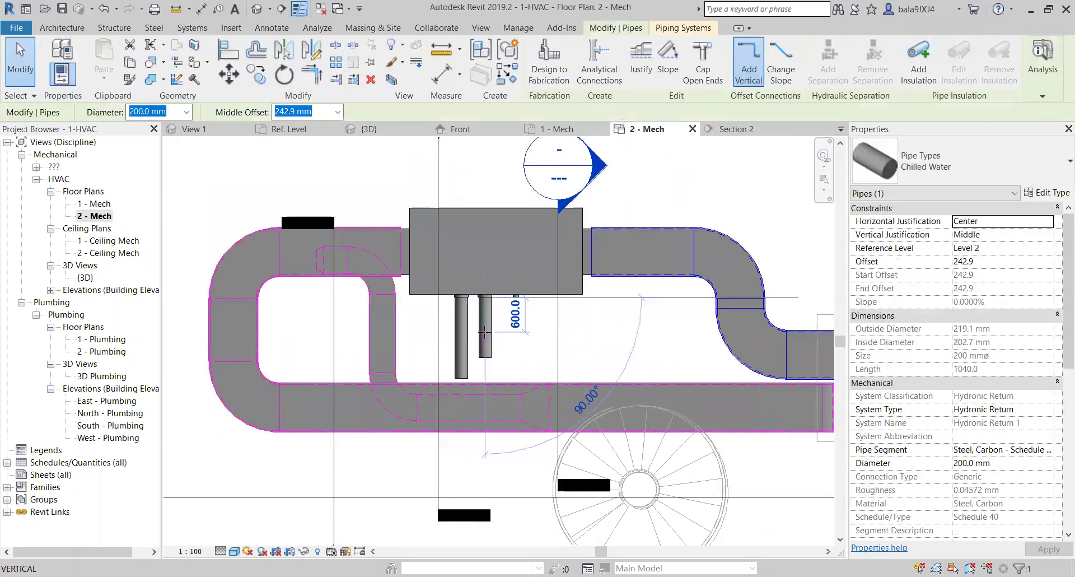
pyautogui.press('Escape')
# - Shorten the AHU's hydronic supply pipe to 900 mm in the 2 - Mech floor plan
pyautogui.click(465, 374)
pyautogui.press('Escape')
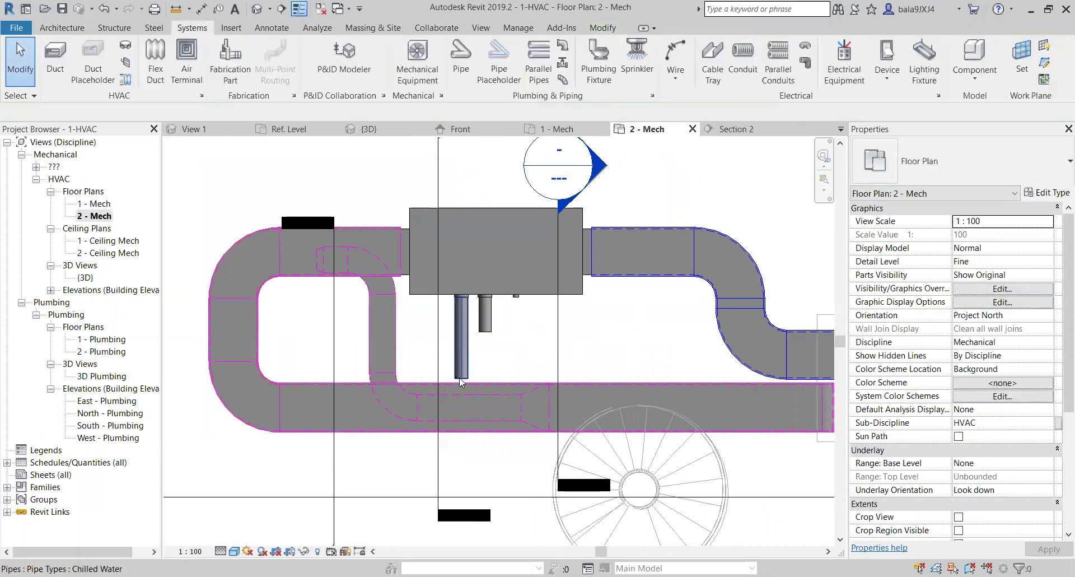
pyautogui.click(462, 366)
pyautogui.press('r')
pyautogui.press('o')
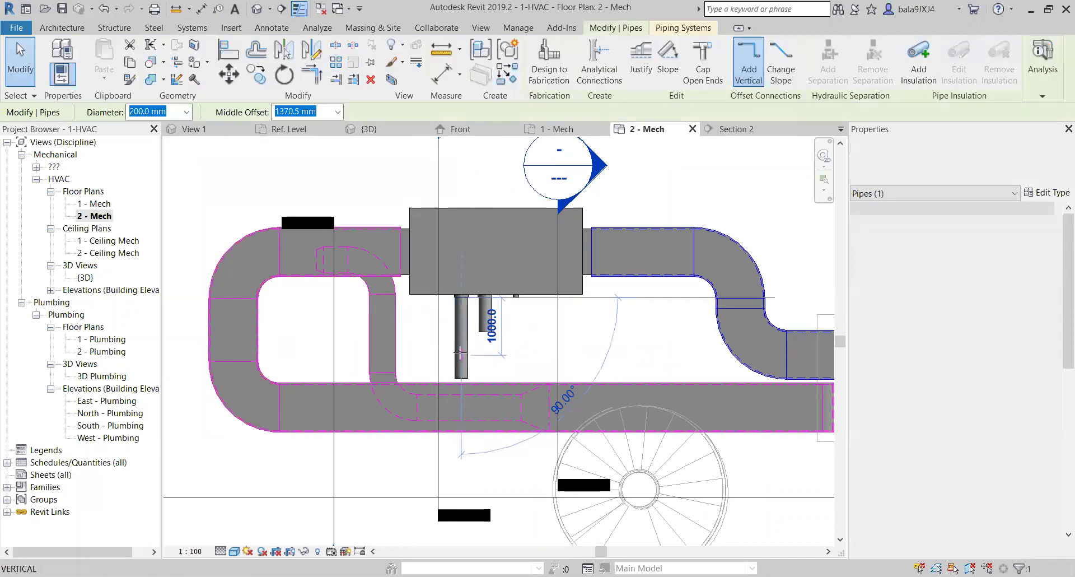
pyautogui.press('Escape')
pyautogui.press('Escape')
pyautogui.scroll(3, 498, 344)
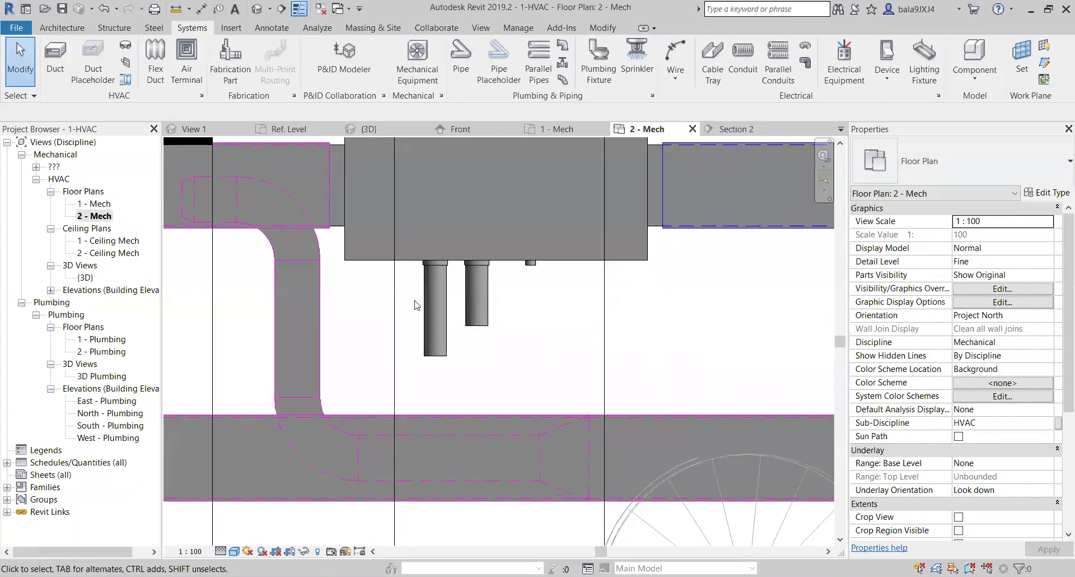
# - Check the system type of both AHU pipes and look over their surroundings in the floor plan
pyautogui.click(489, 307)
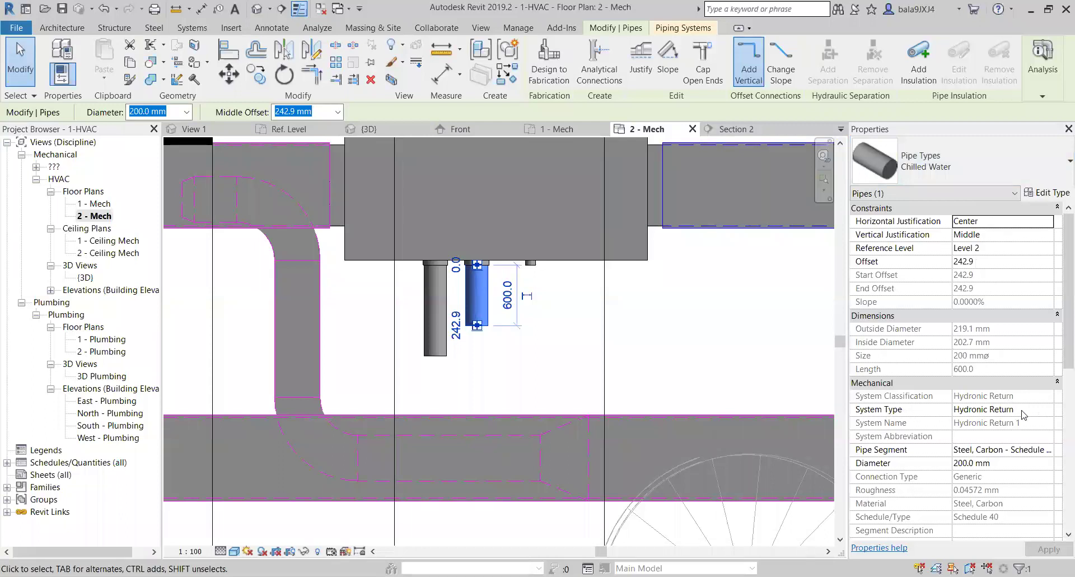
pyautogui.press('Escape')
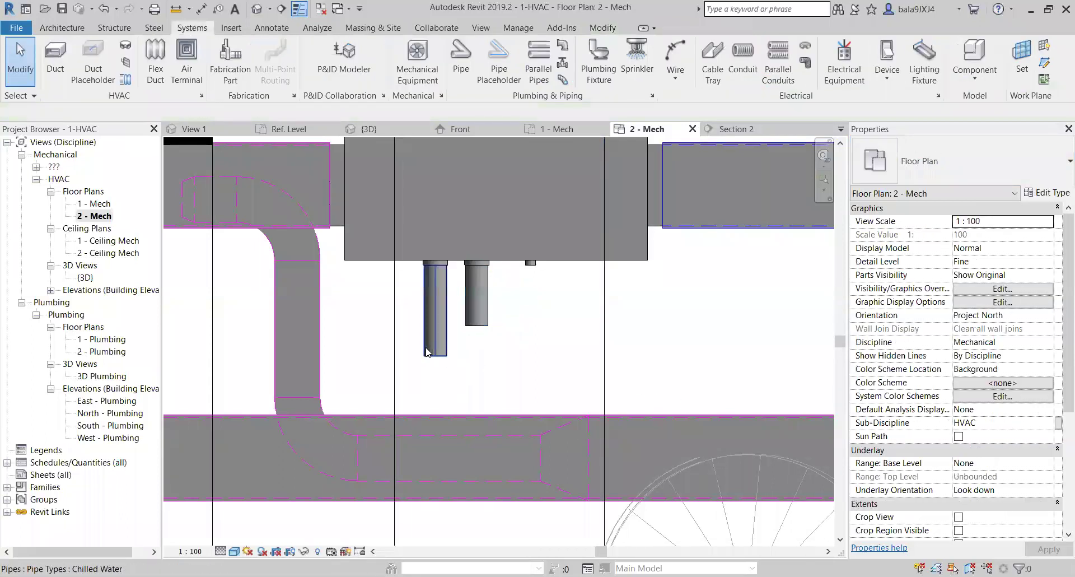
pyautogui.click(426, 351)
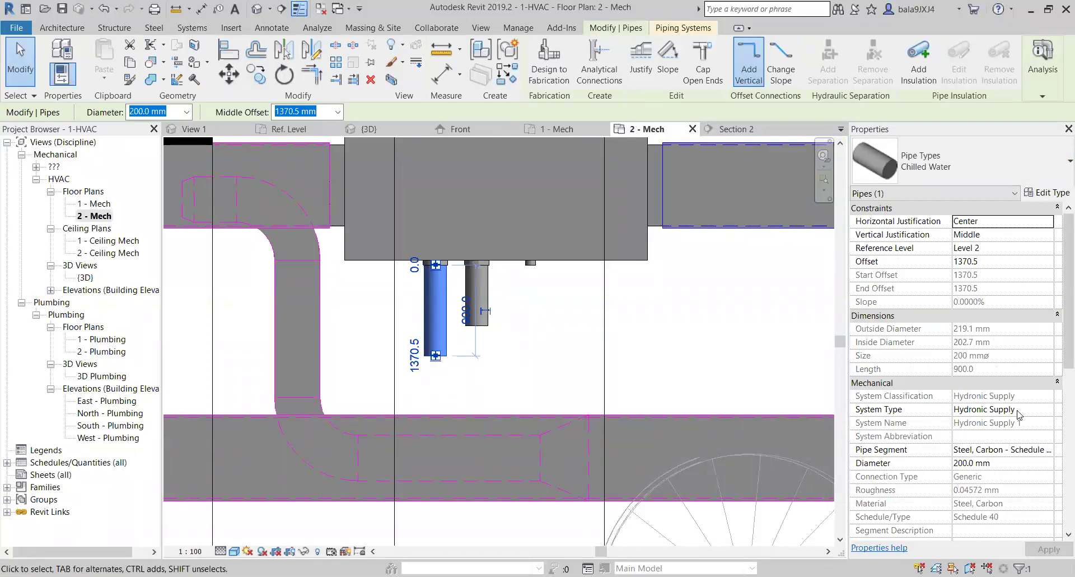
pyautogui.press('Escape')
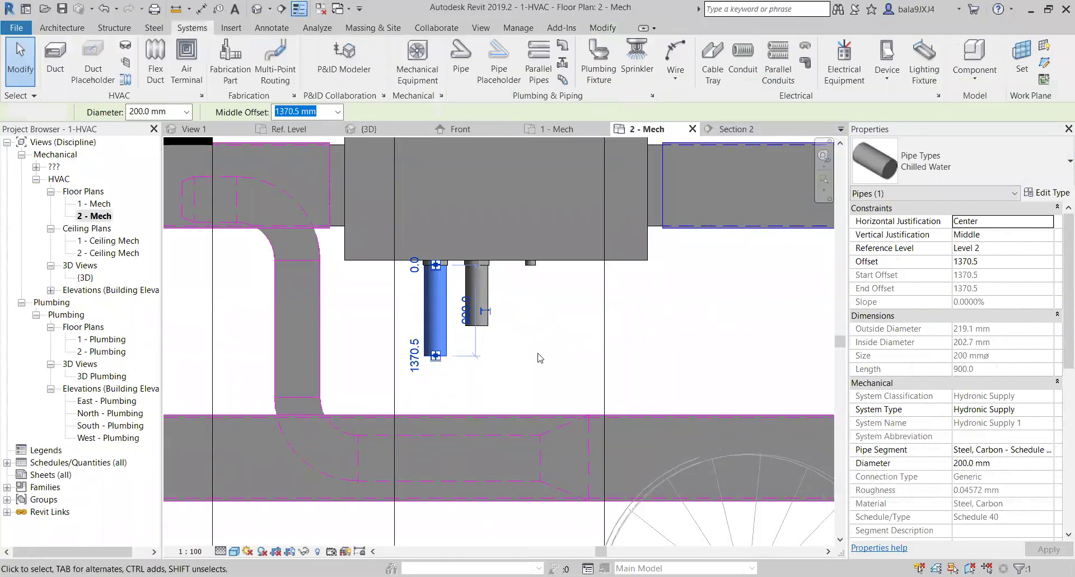
pyautogui.scroll(-4, 537, 352)
pyautogui.scroll(-5, 632, 360)
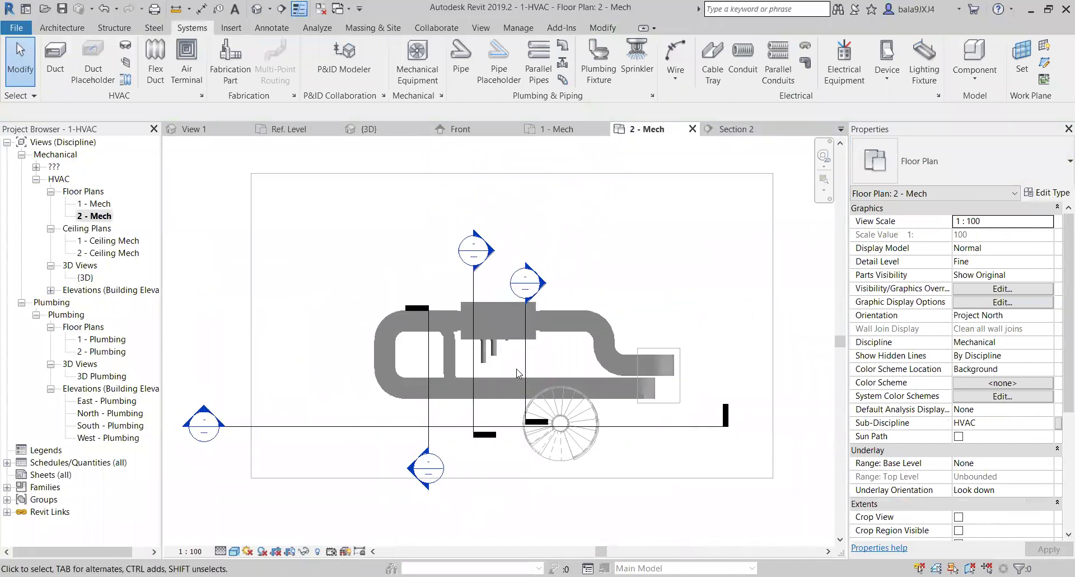
pyautogui.scroll(5, 539, 343)
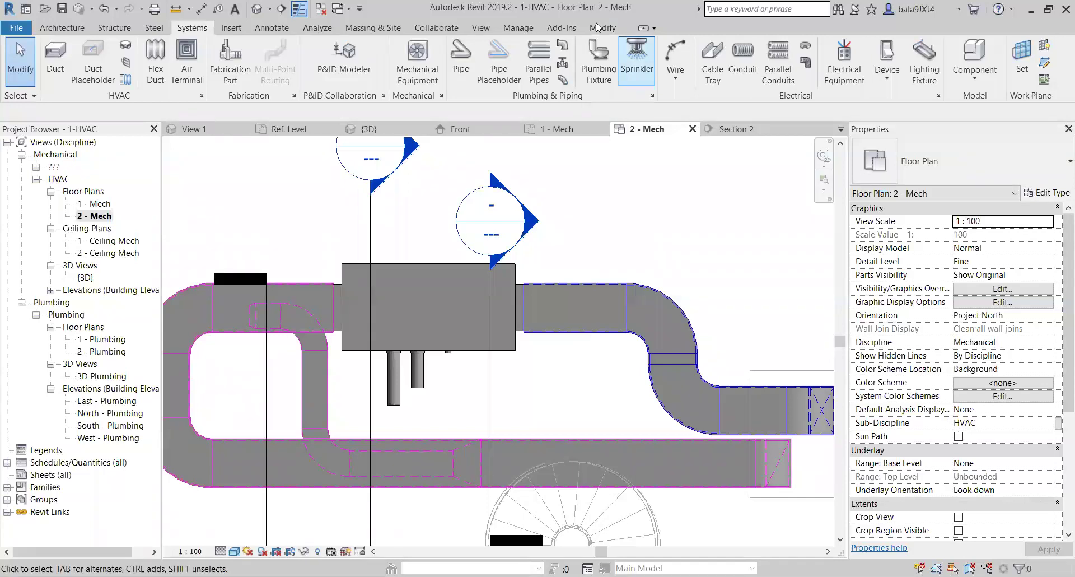
# - Create a new rule-based filter named CHWS from the 2 - Mech floor plan's visibility/graphics filter settings
pyautogui.click(480, 27)
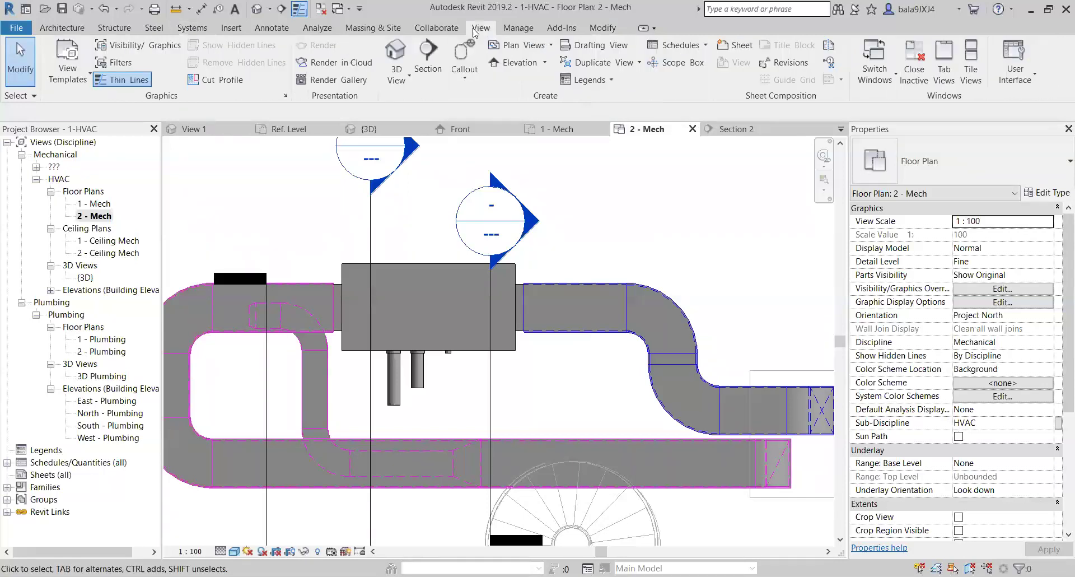
pyautogui.click(128, 46)
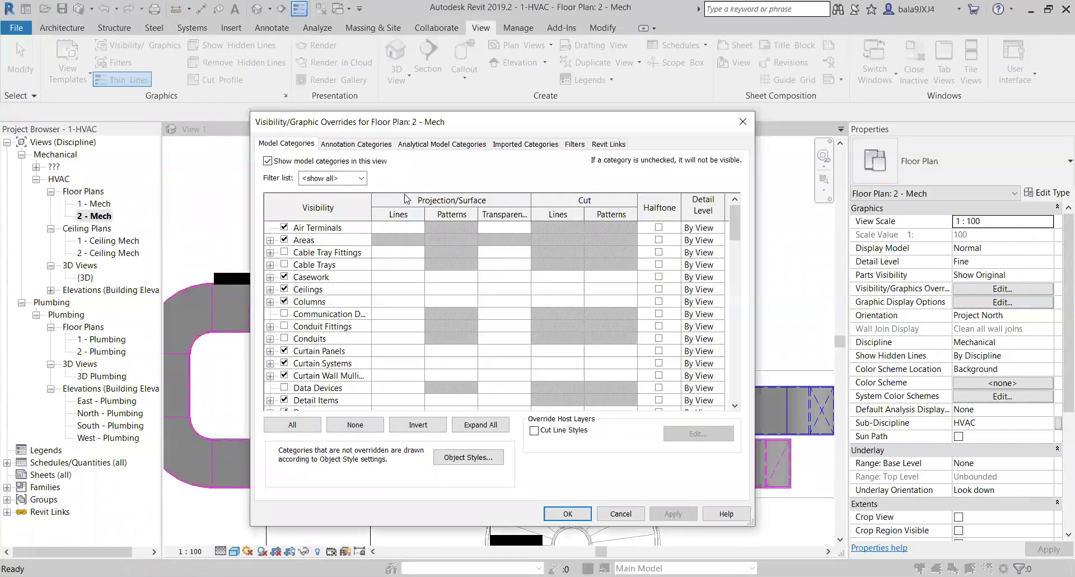
pyautogui.click(582, 145)
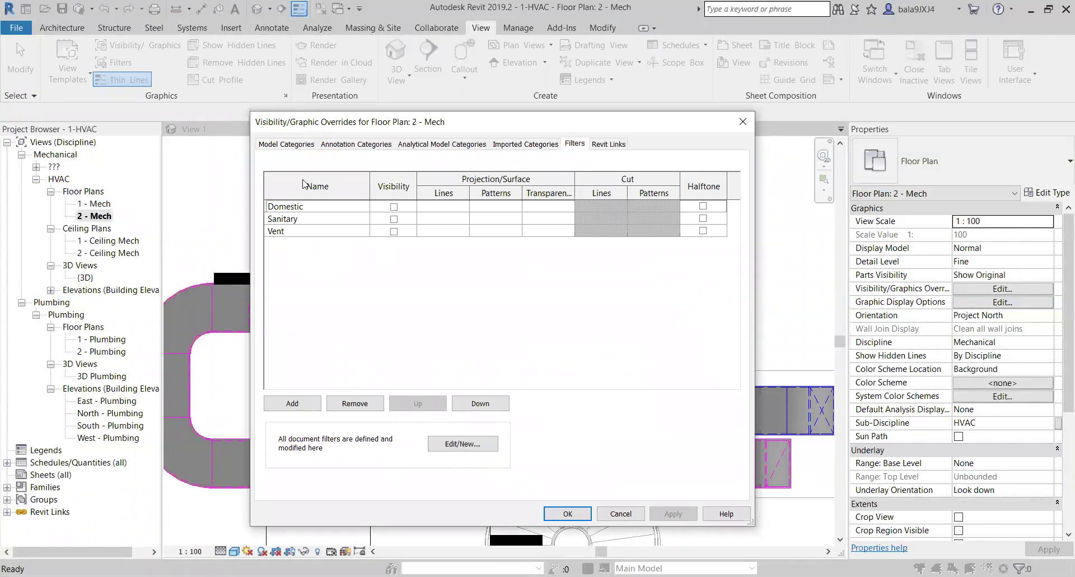
pyautogui.click(474, 444)
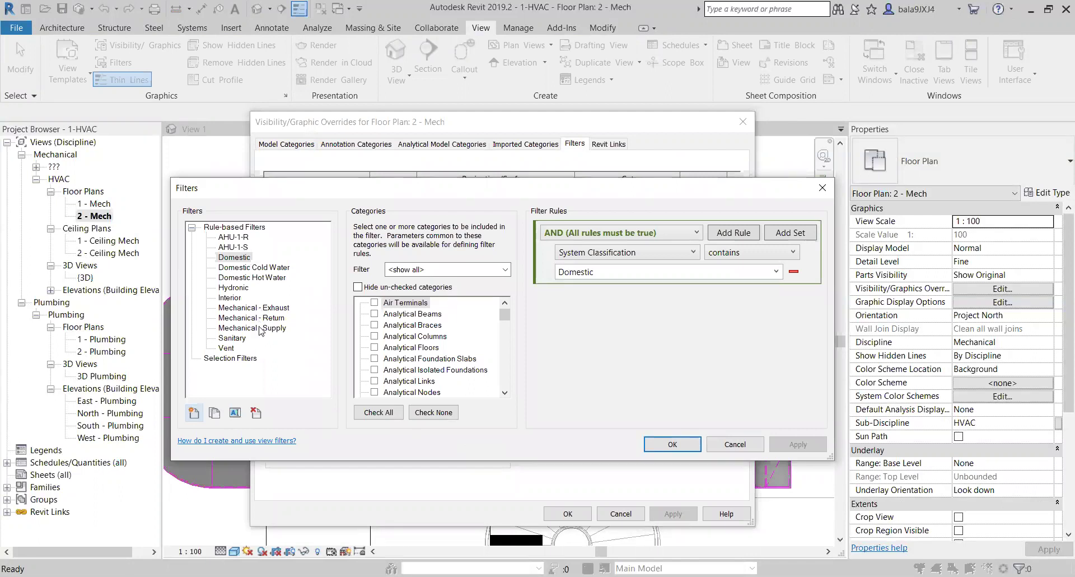
pyautogui.click(245, 289)
pyautogui.click(192, 413)
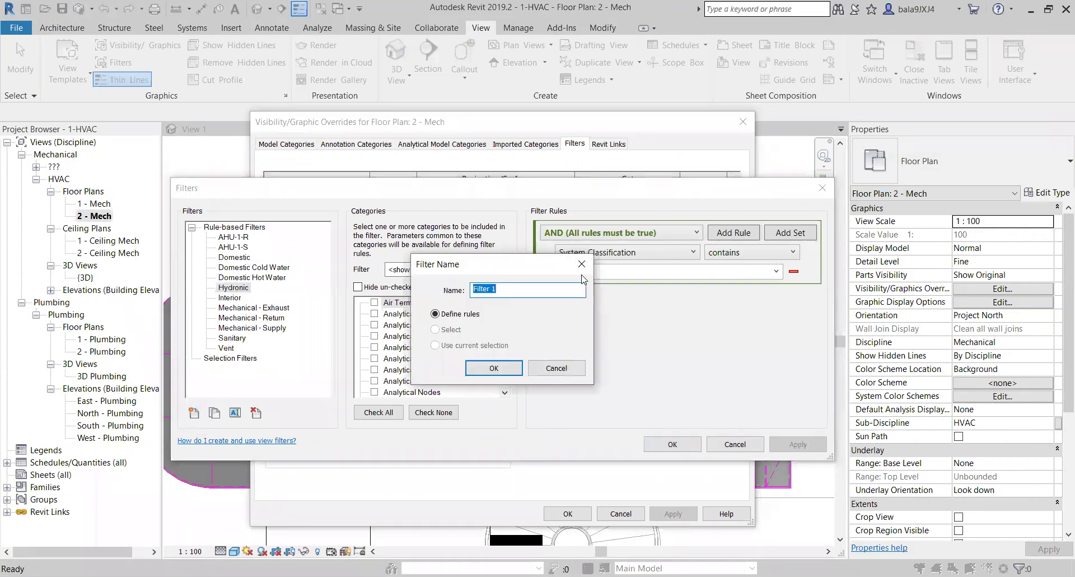
pyautogui.write('ch')
pyautogui.press('BackSpace')
pyautogui.press('BackSpace')
pyautogui.write('CHW')
pyautogui.click(493, 368)
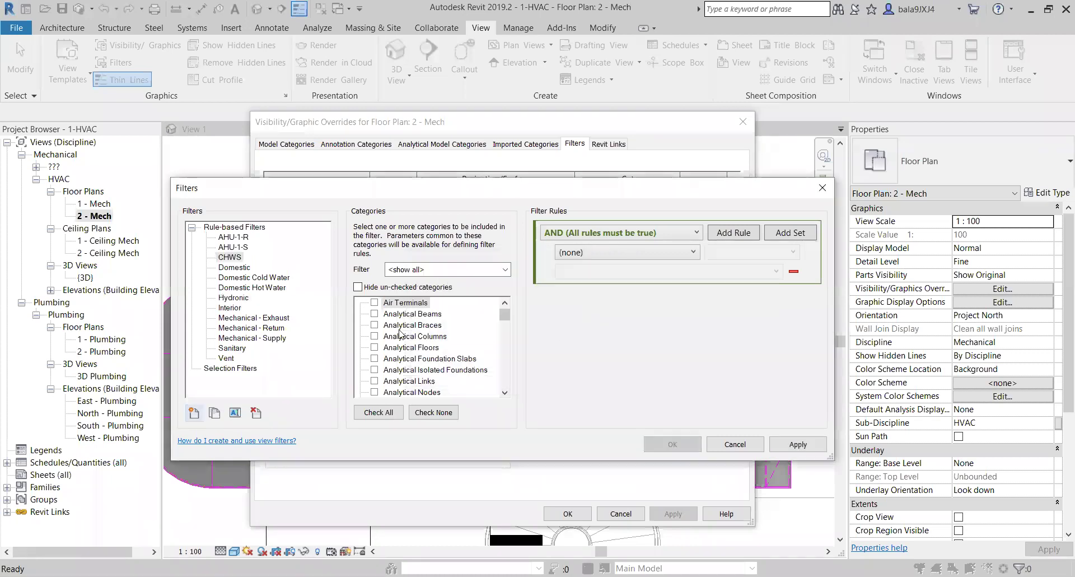
# - Include the Pipe Accessories, Pipe Fittings and Pipes categories in the CHWS filter
pyautogui.click(400, 329)
pyautogui.press('p')
pyautogui.scroll(-3, 406, 358)
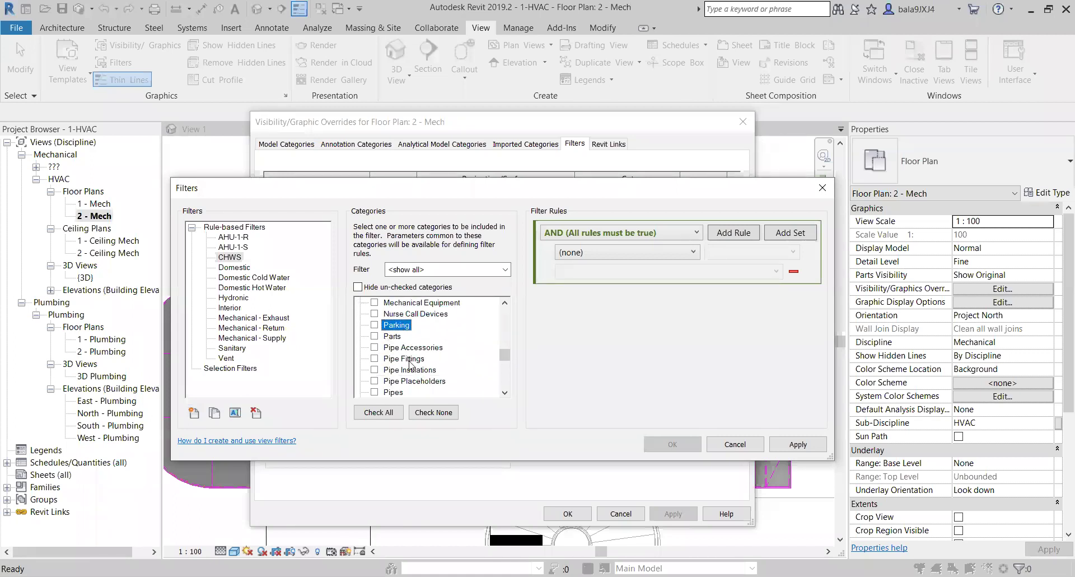
pyautogui.click(374, 348)
pyautogui.click(374, 358)
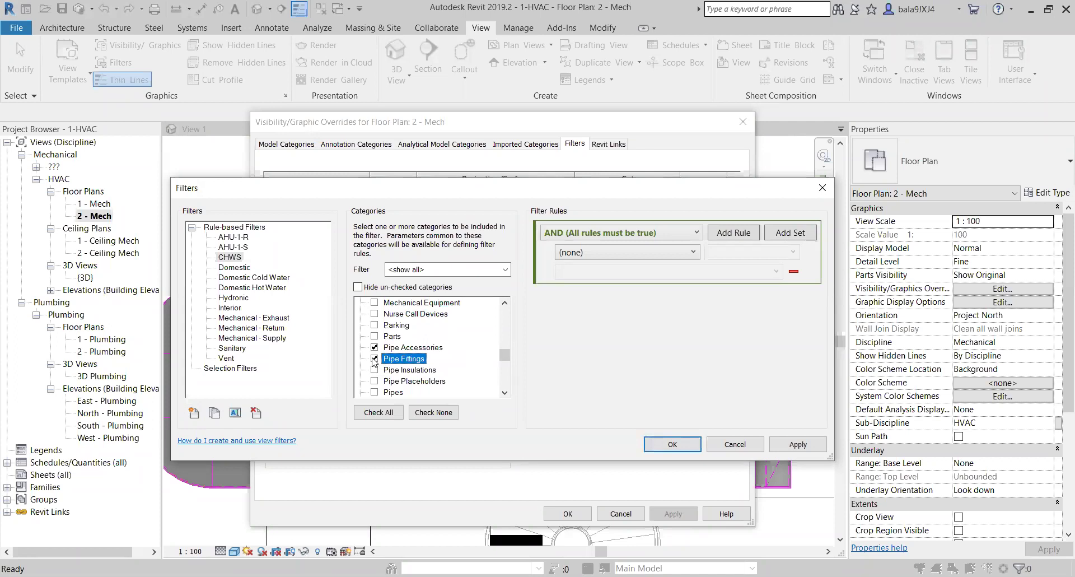
pyautogui.click(374, 392)
pyautogui.scroll(-1, 435, 368)
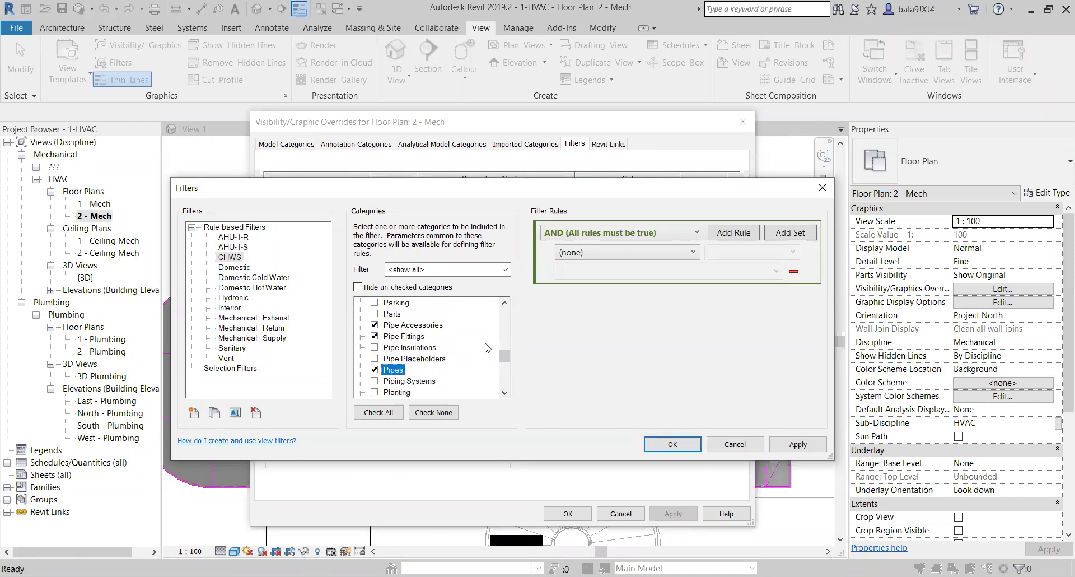
# - Define the CHWS filter rule as System Type equals Hydronic Supply and accept the filter definition
pyautogui.click(613, 253)
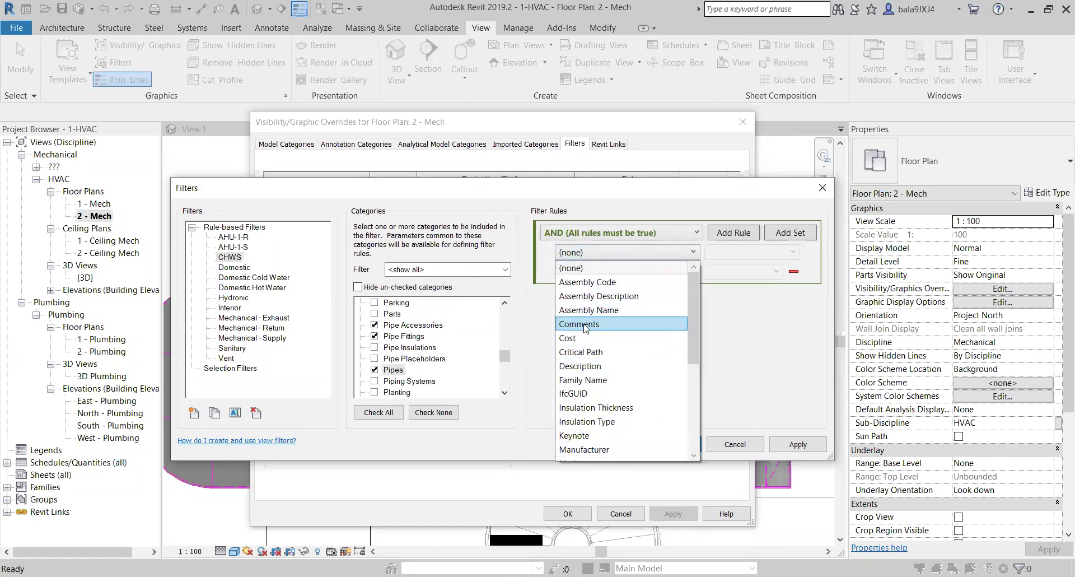
pyautogui.moveTo(697, 344); pyautogui.dragTo(692, 402)
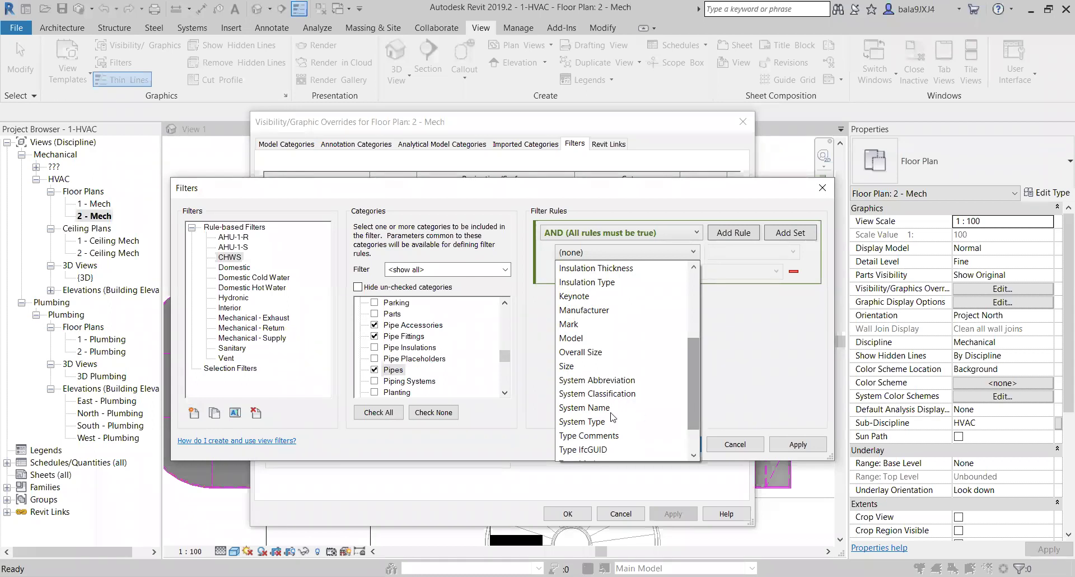
pyautogui.click(593, 421)
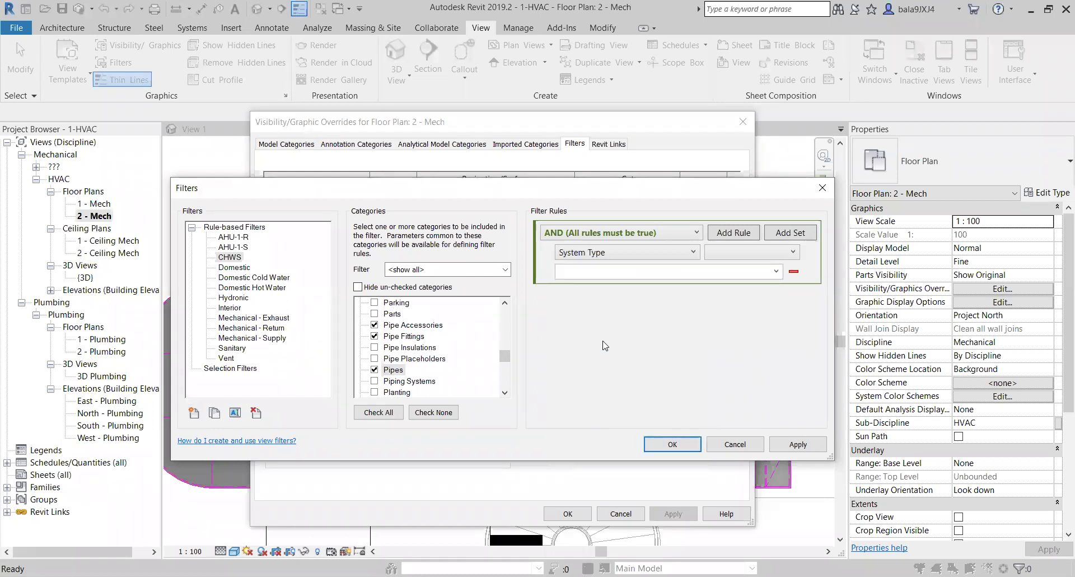
pyautogui.click(765, 256)
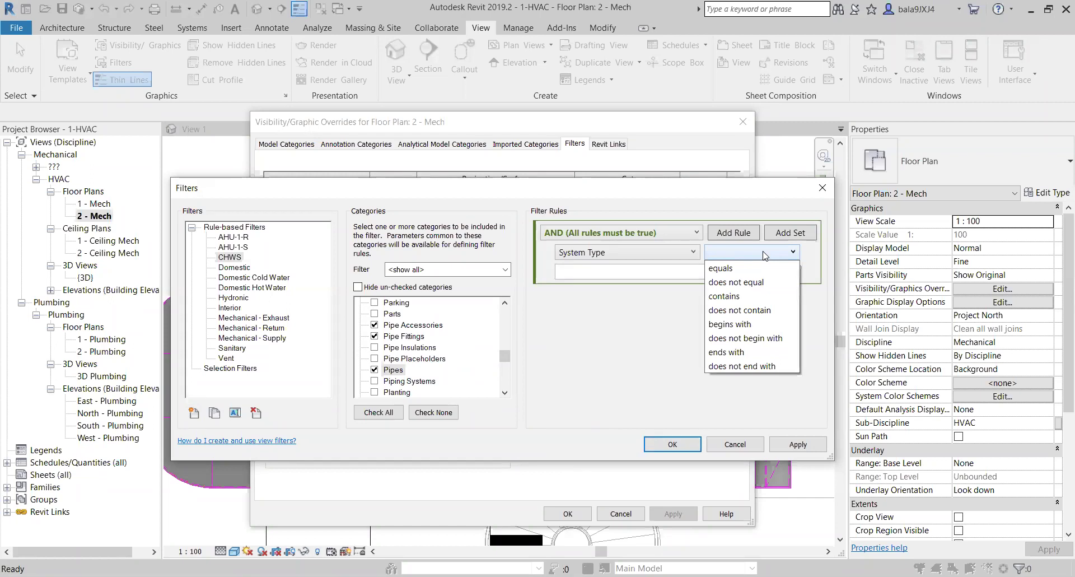
pyautogui.click(722, 268)
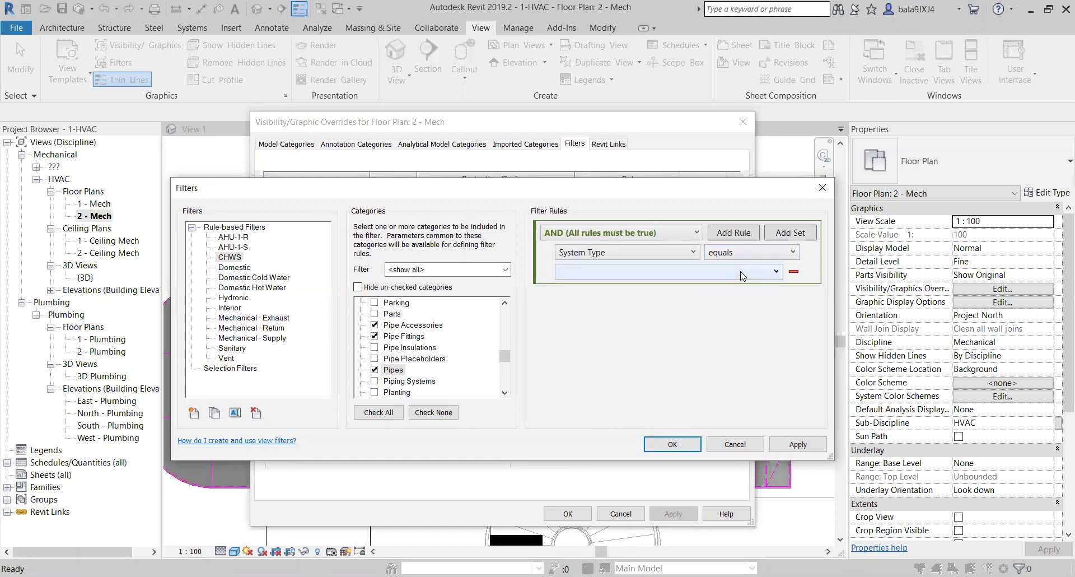
pyautogui.click(753, 273)
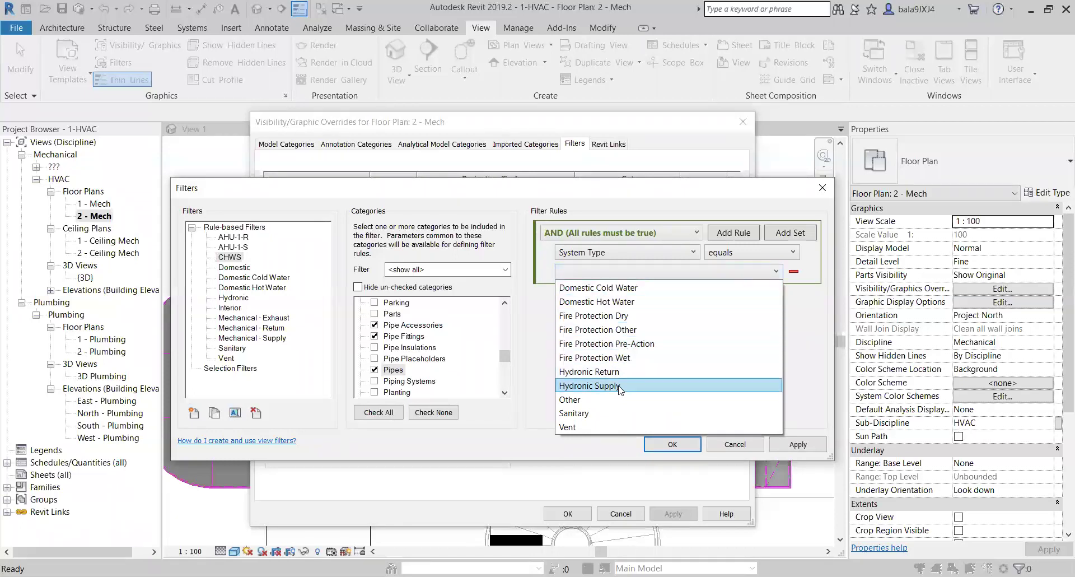
pyautogui.click(590, 386)
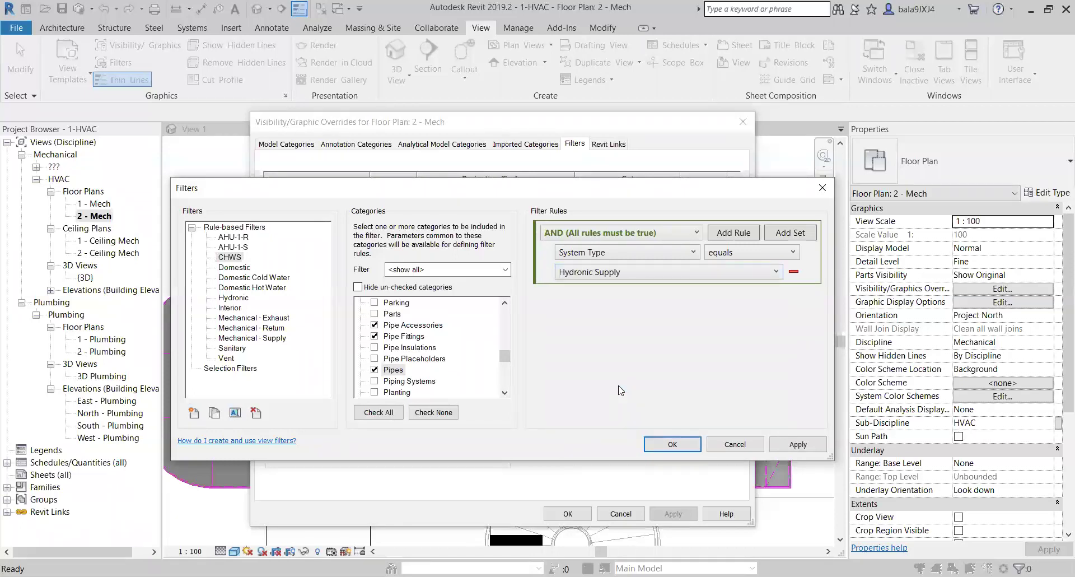
pyautogui.click(600, 255)
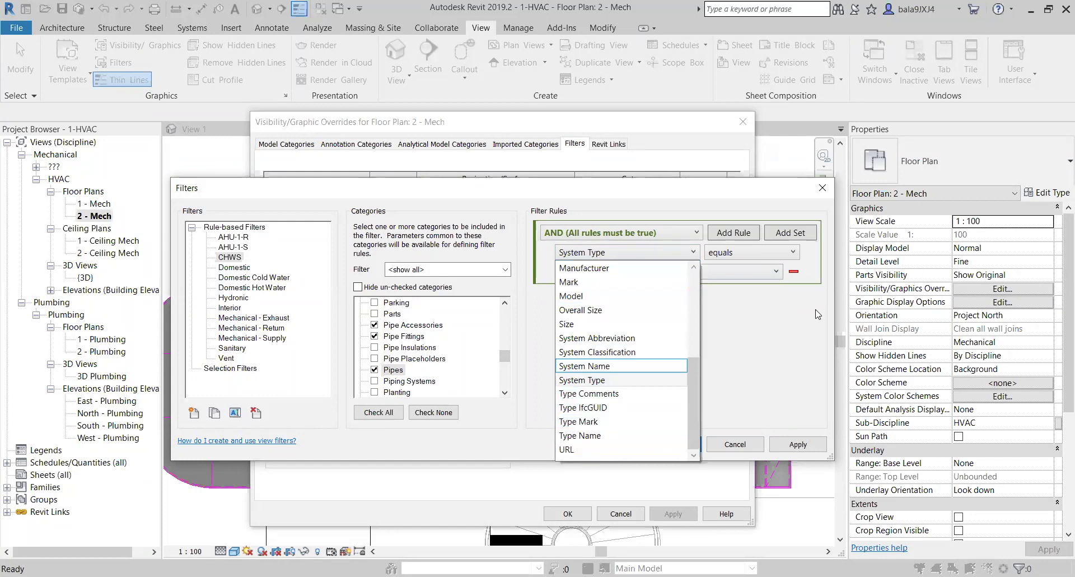
pyautogui.click(593, 380)
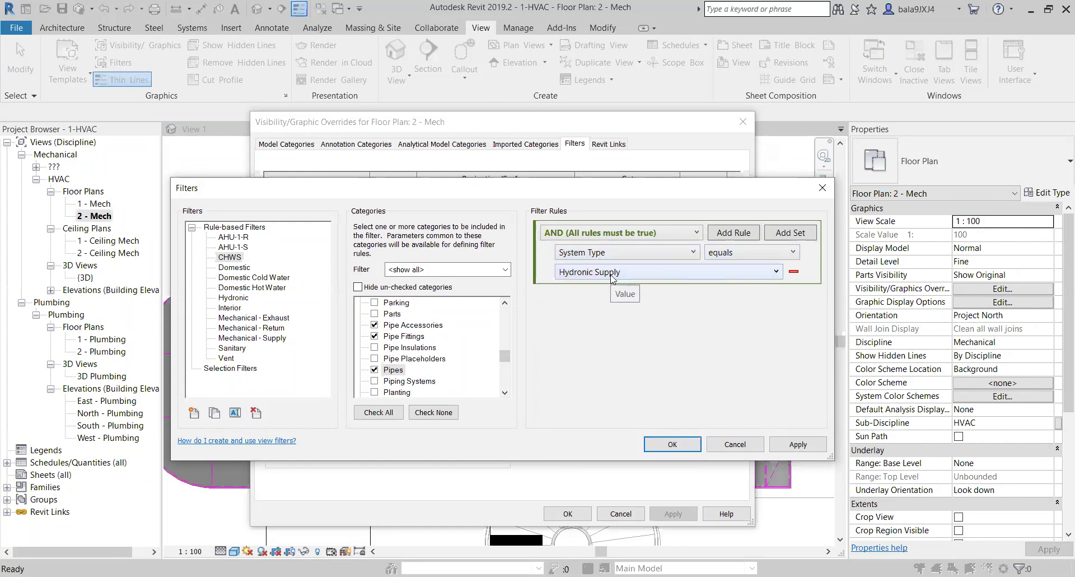
pyautogui.click(672, 444)
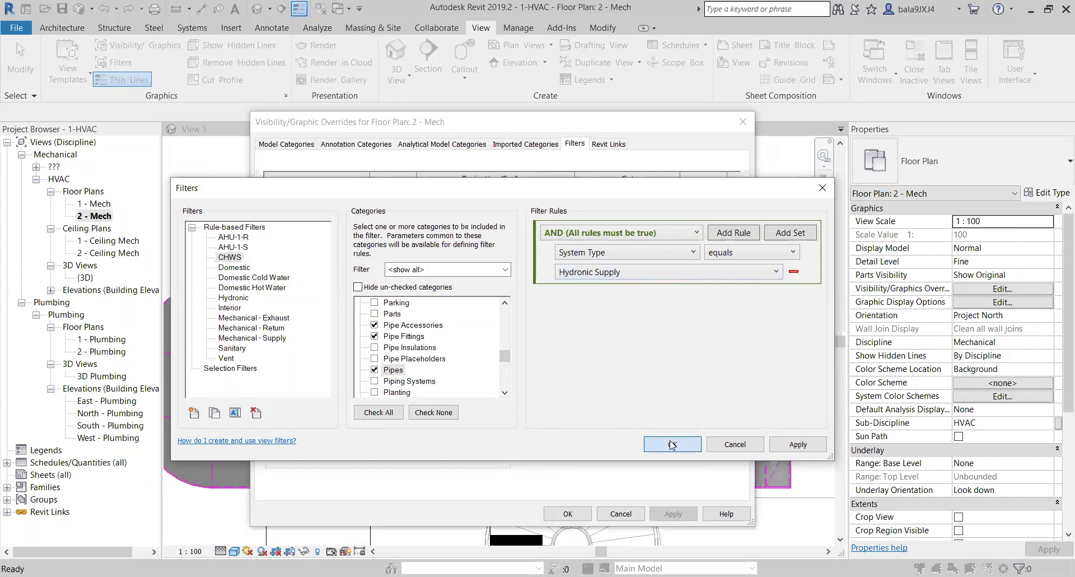
# - Add the CHWS filter to the 2 - Mech floor plan's visibility/graphics overrides
pyautogui.click(304, 403)
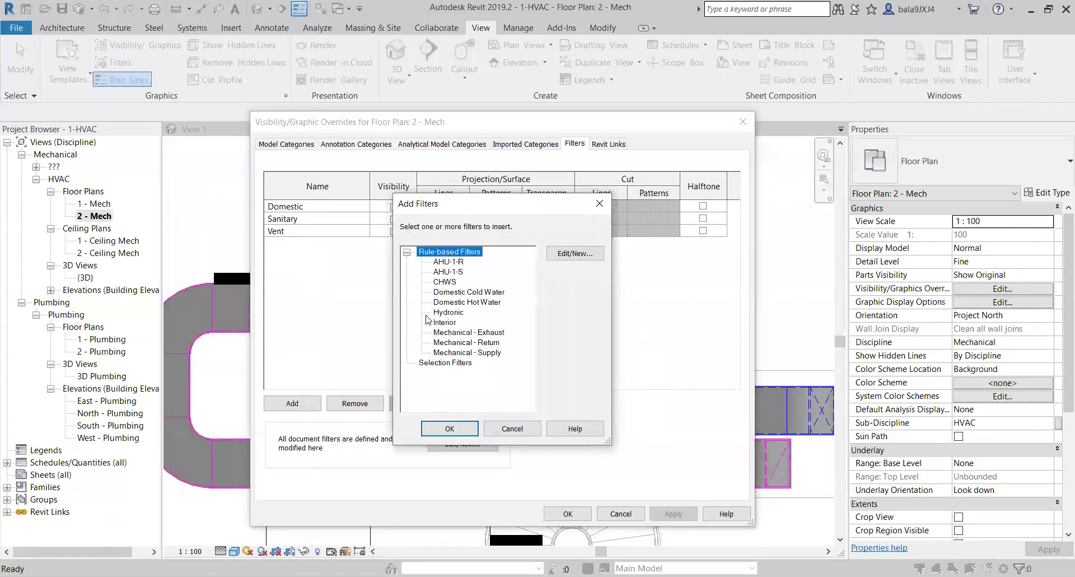
pyautogui.click(455, 282)
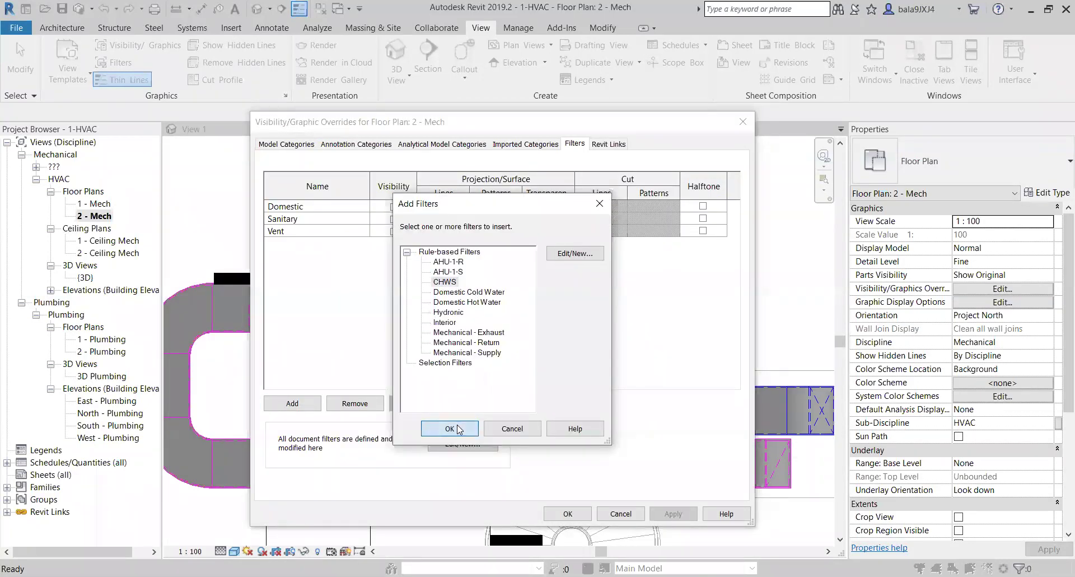
pyautogui.click(458, 430)
# - Override the CHWS filter's projection foreground pattern with a solid fill in green RGB 128-255-000 and apply it to the view
pyautogui.click(503, 220)
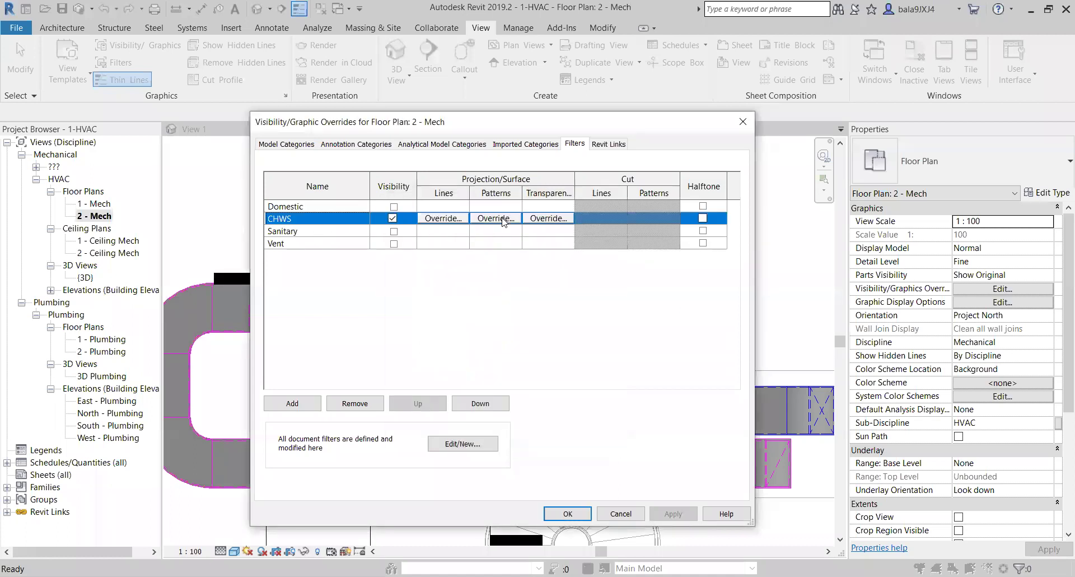
pyautogui.click(495, 219)
pyautogui.click(543, 318)
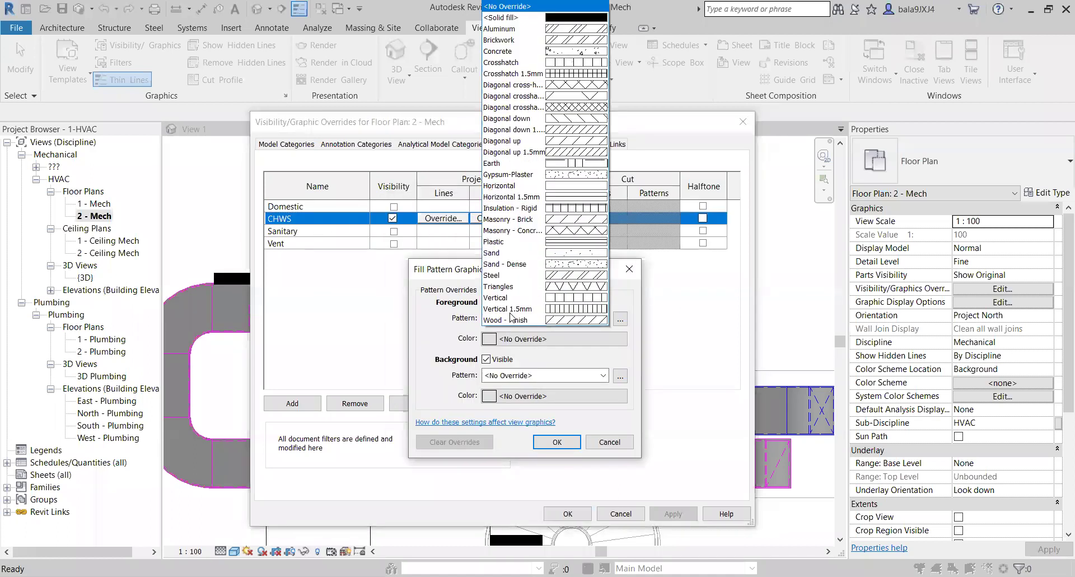
pyautogui.click(574, 18)
pyautogui.click(489, 338)
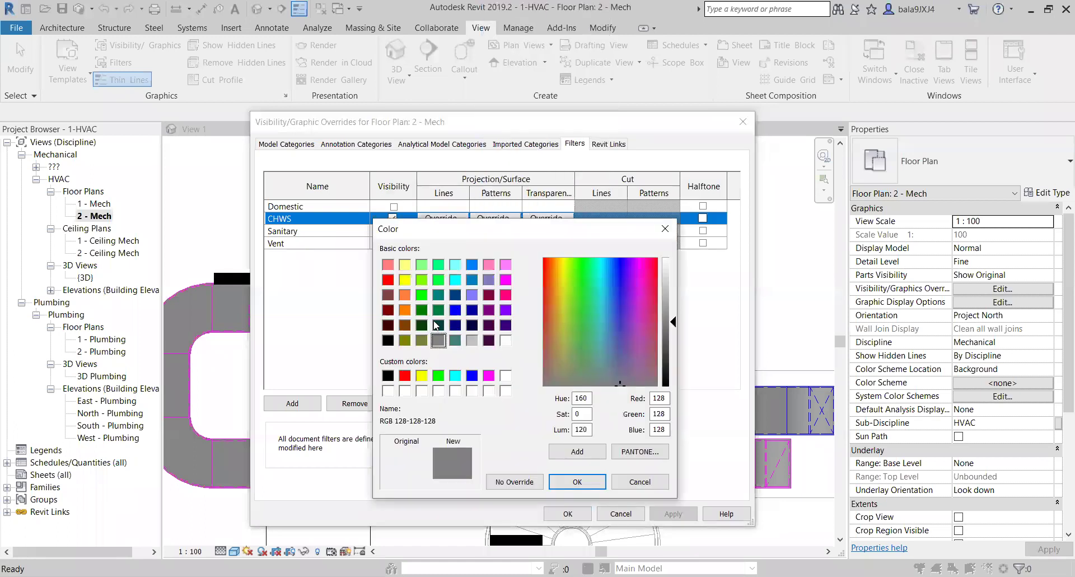
pyautogui.click(422, 280)
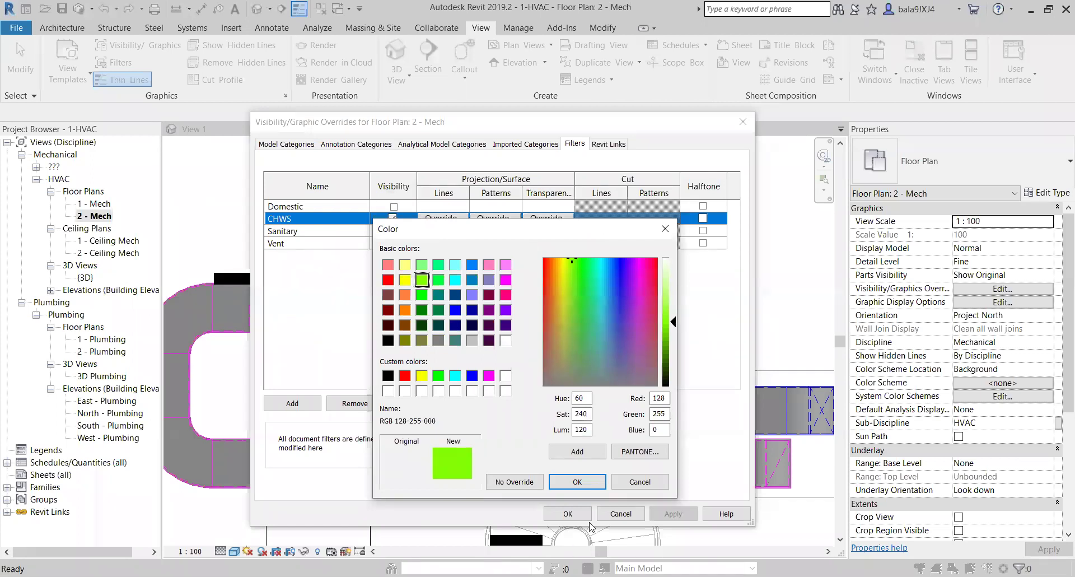
pyautogui.click(578, 481)
pyautogui.click(553, 440)
pyautogui.click(671, 513)
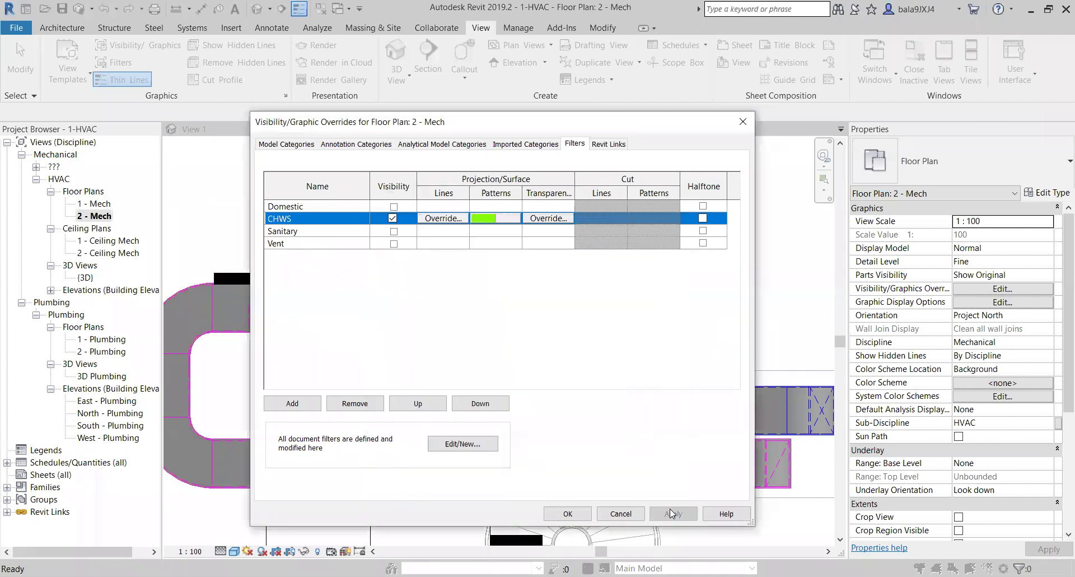
pyautogui.click(567, 513)
# - Reopen the 2 - Mech floor plan's filter overrides and place the dialog clear of the AHU pipes
pyautogui.scroll(4, 400, 402)
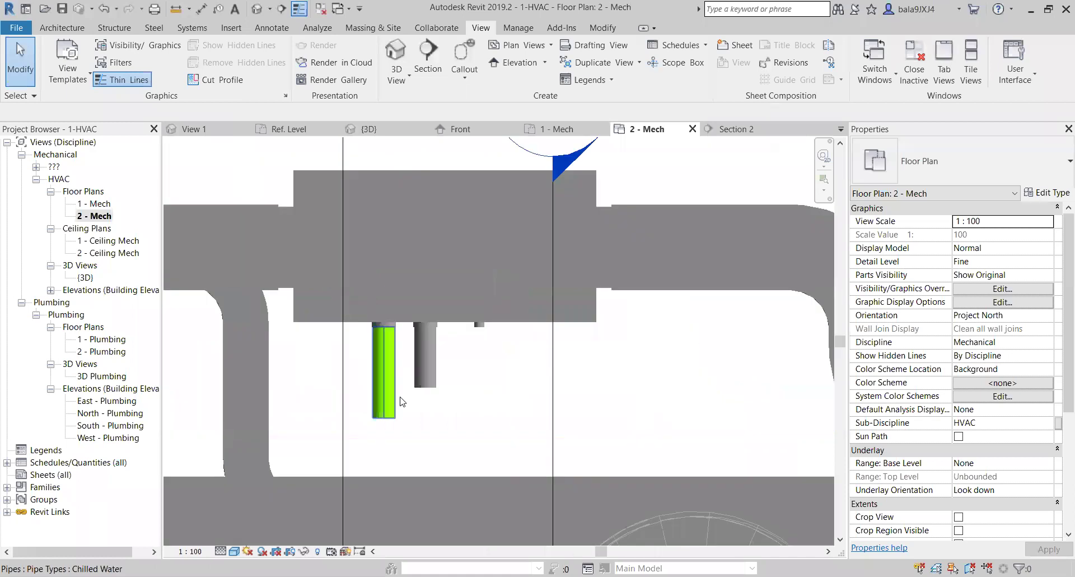
pyautogui.scroll(-2, 400, 401)
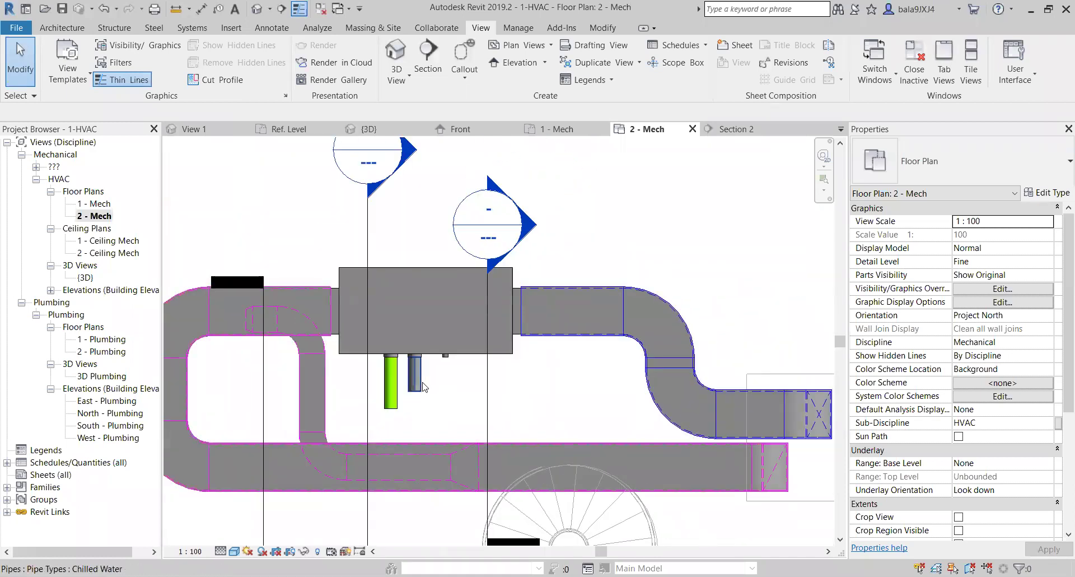
pyautogui.click(962, 292)
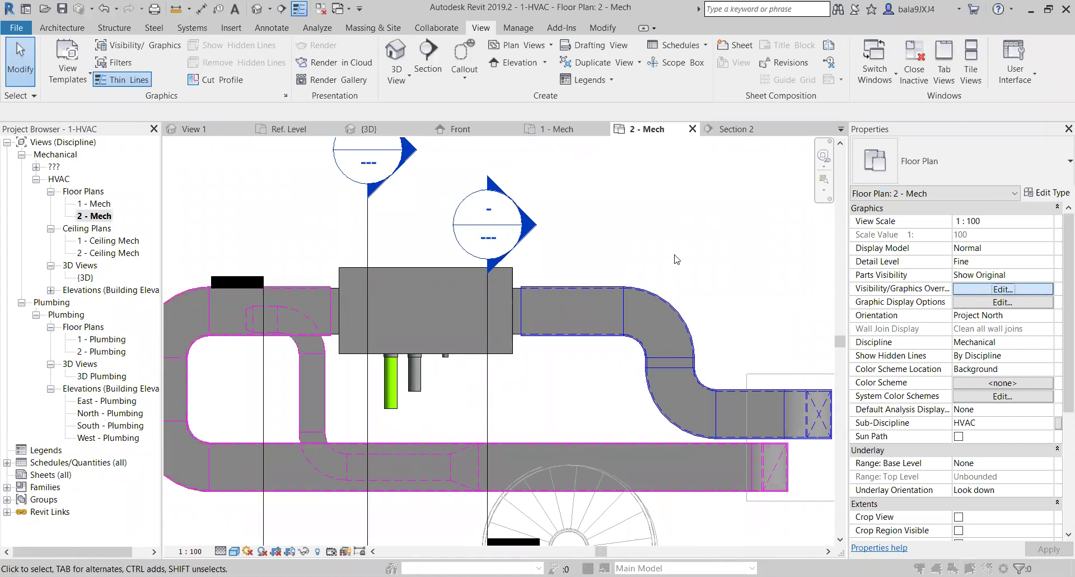
pyautogui.click(575, 144)
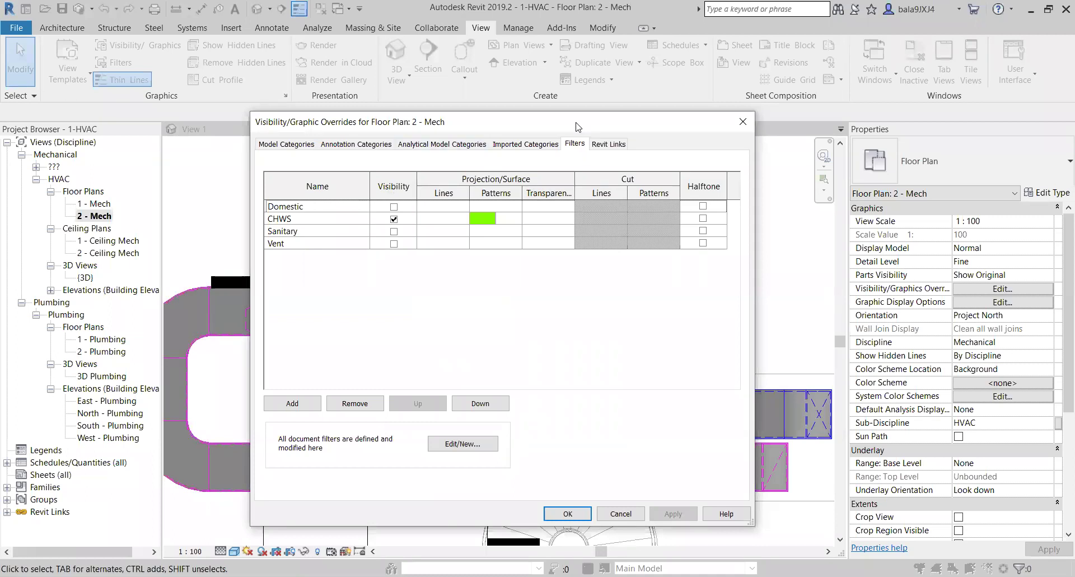
pyautogui.moveTo(576, 125); pyautogui.dragTo(899, 106)
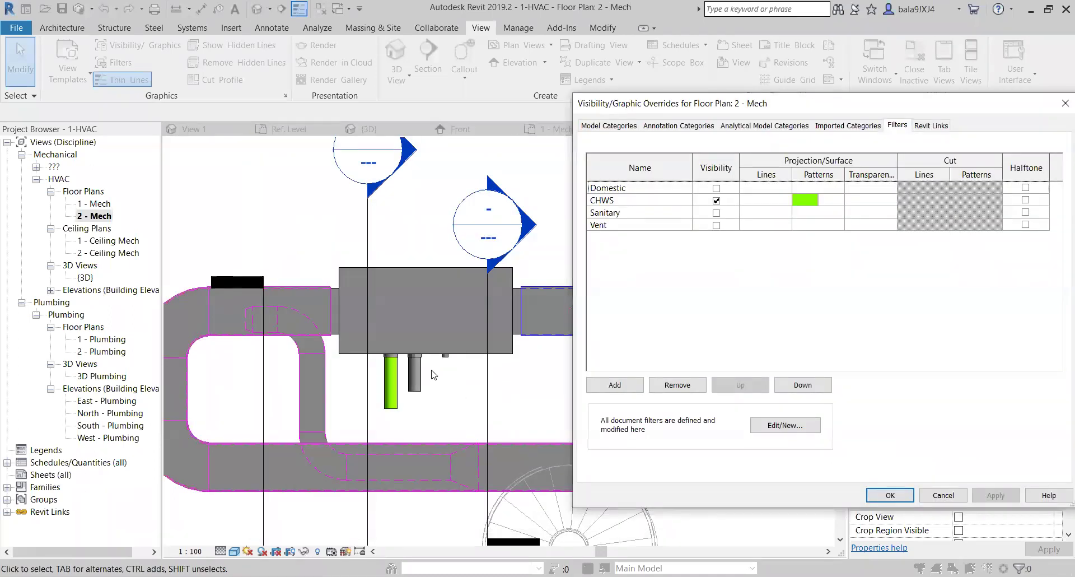
# - Test the CHWS filter by turning its visibility off and back on, applying each change to the view
pyautogui.click(716, 200)
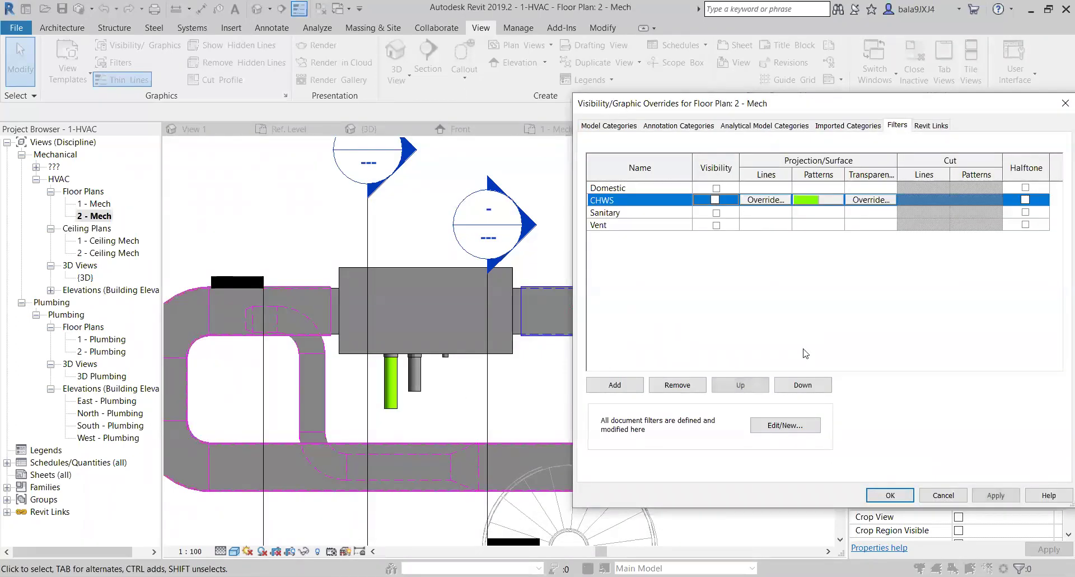
pyautogui.click(995, 495)
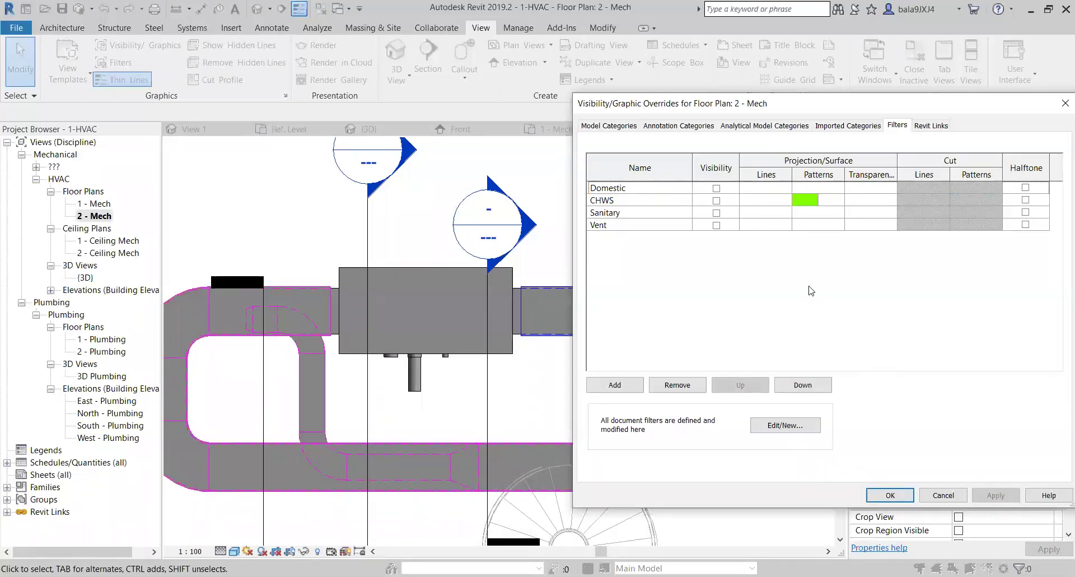
pyautogui.click(716, 200)
pyautogui.click(995, 498)
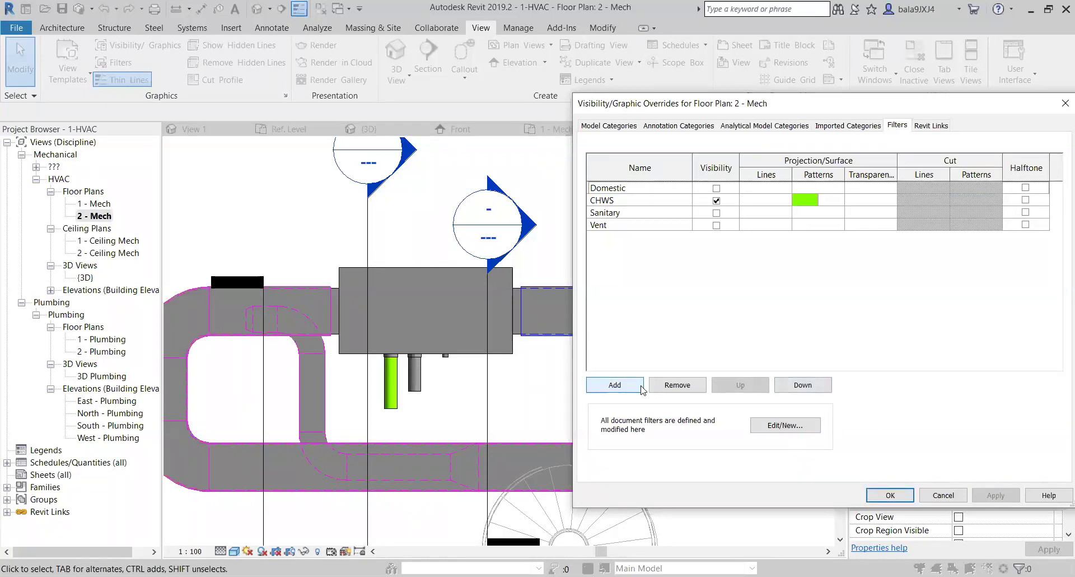
# - Create a rule-based filter named CHWR that covers the Pipe Accessories, Pipe Fittings and Pipes categories
pyautogui.click(806, 425)
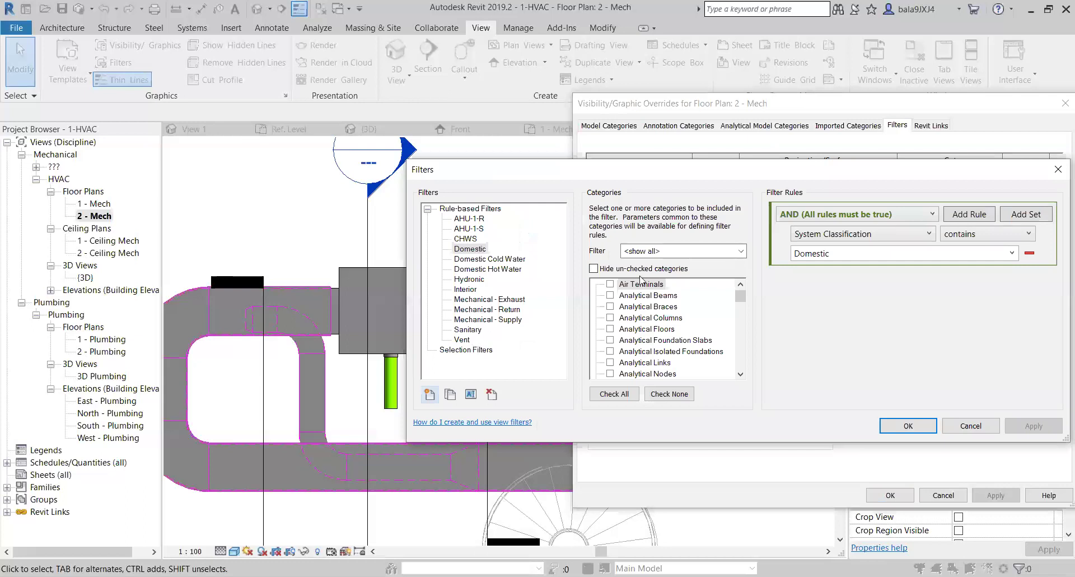
pyautogui.click(429, 394)
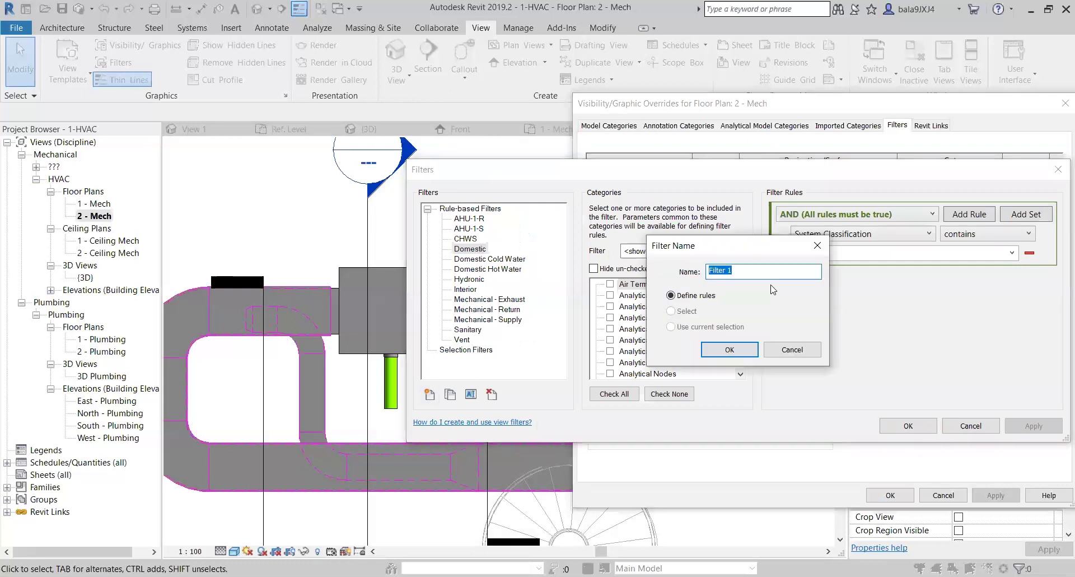
pyautogui.write('CHWR')
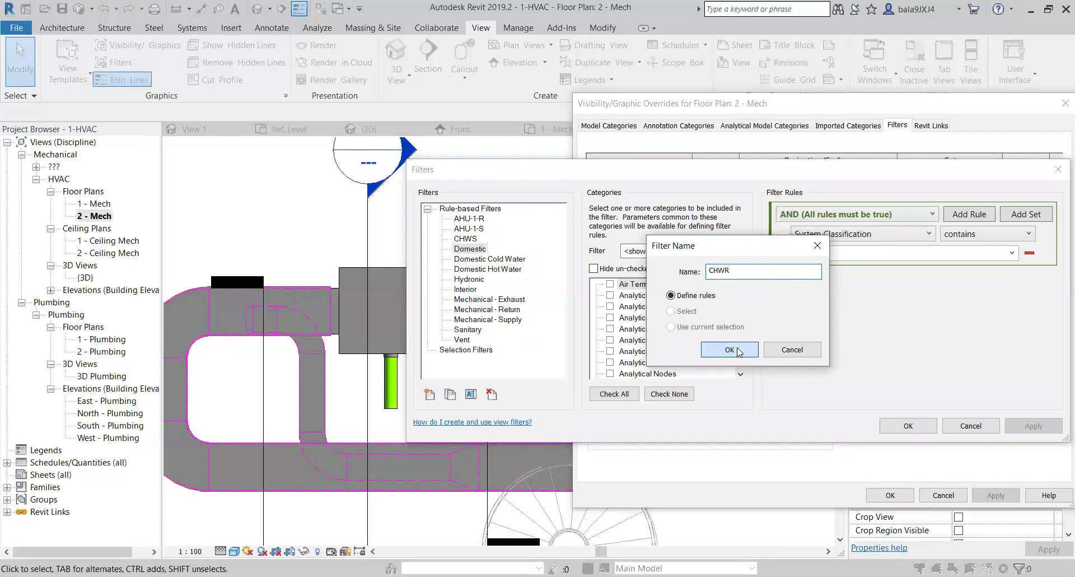
pyautogui.press('Return')
pyautogui.scroll(-15, 649, 347)
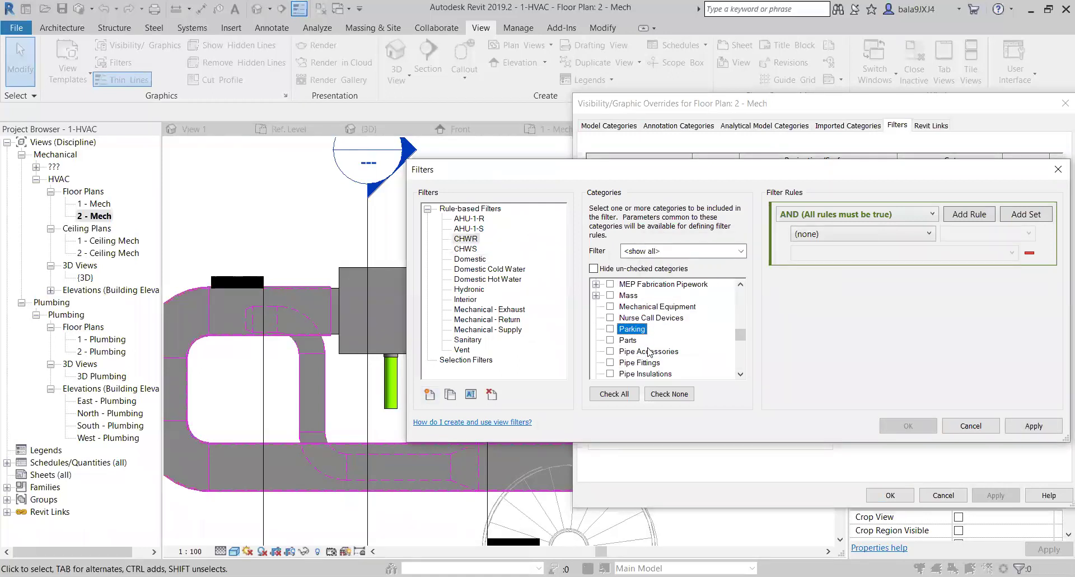
pyautogui.click(610, 351)
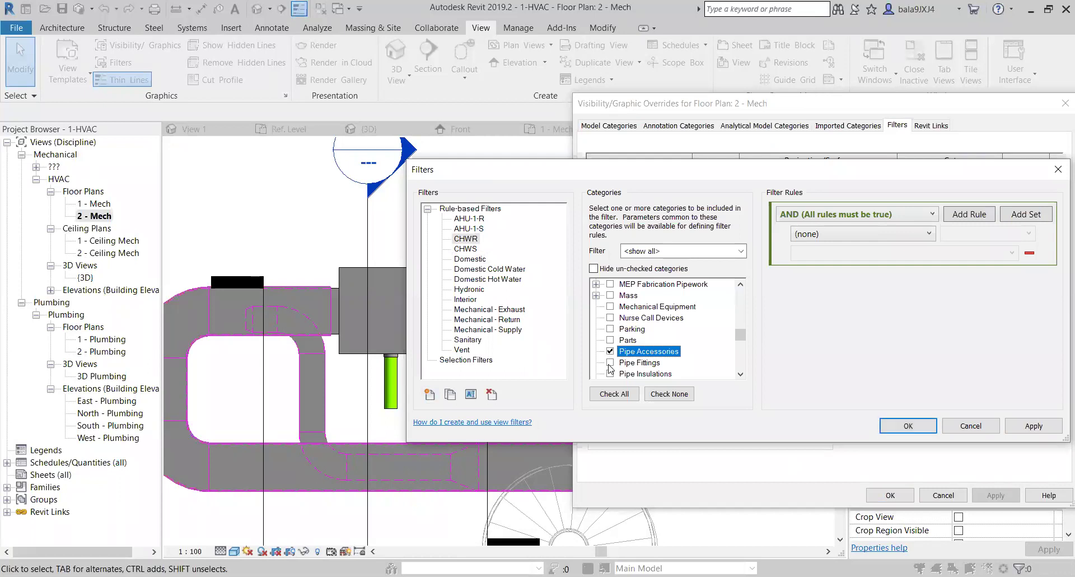
pyautogui.click(610, 363)
pyautogui.scroll(-3, 612, 358)
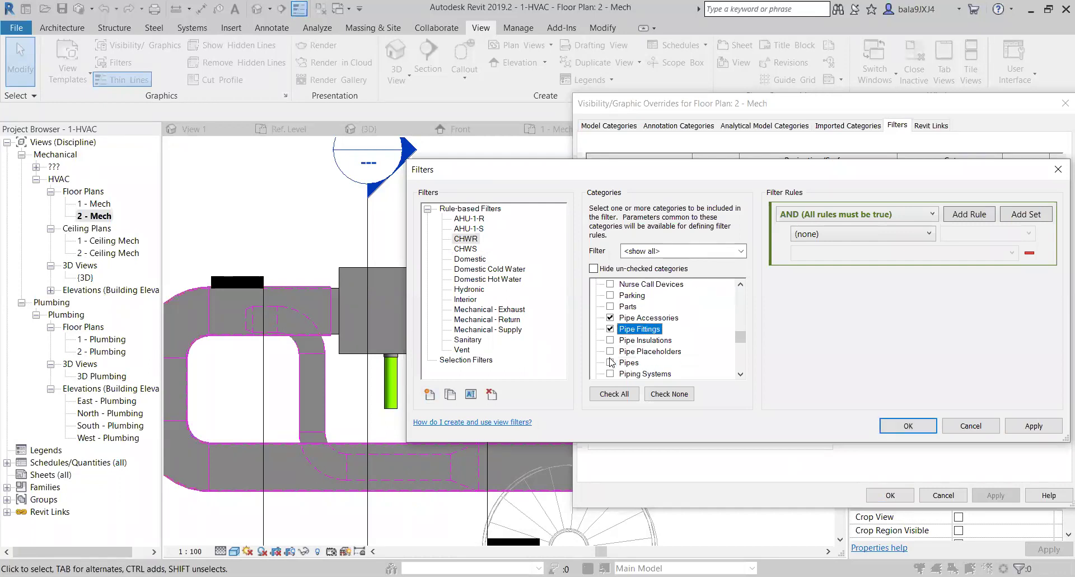
pyautogui.click(610, 364)
# - Define the CHWR filter's rule as System Type equals Hydronic Return and save the filter
pyautogui.click(856, 234)
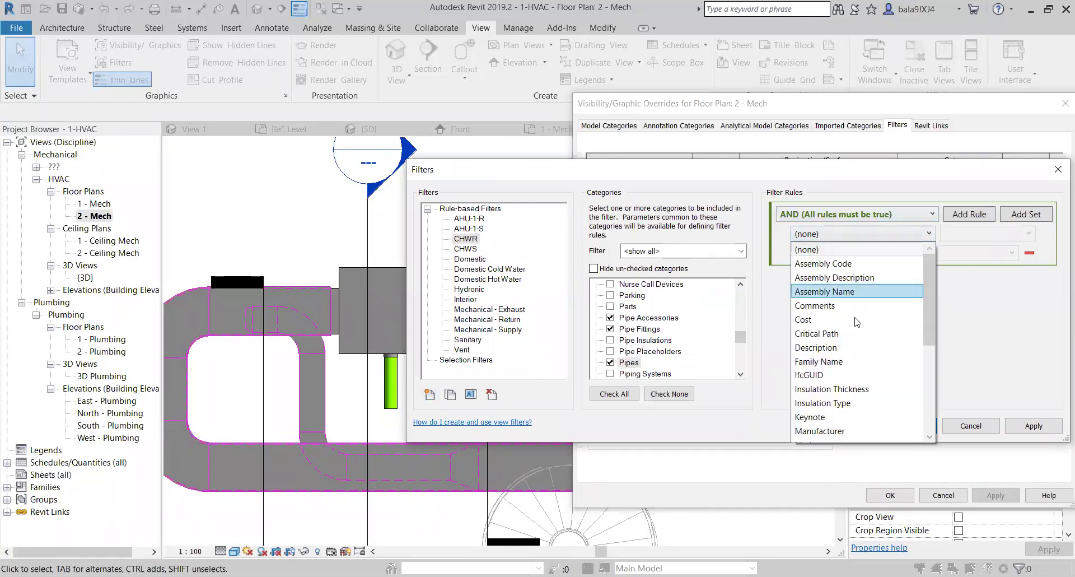
pyautogui.scroll(-4, 852, 345)
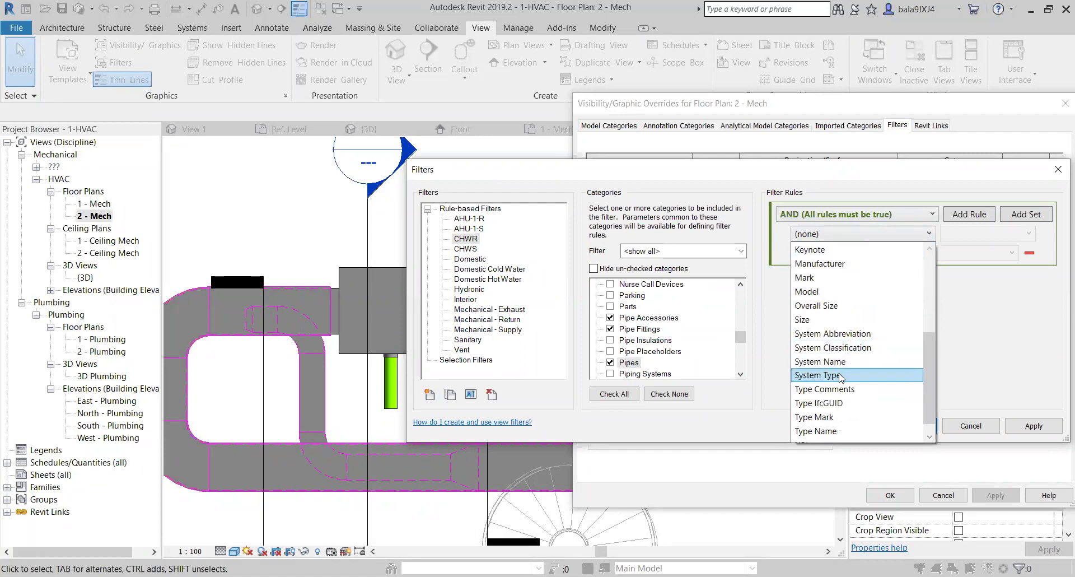
pyautogui.click(838, 375)
pyautogui.click(1007, 236)
pyautogui.click(980, 248)
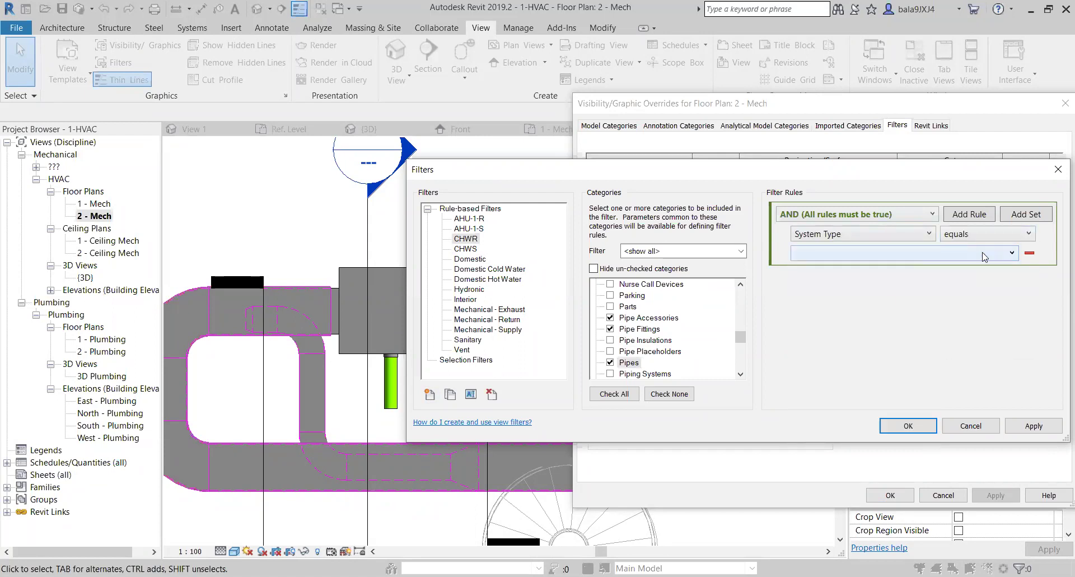
pyautogui.click(985, 253)
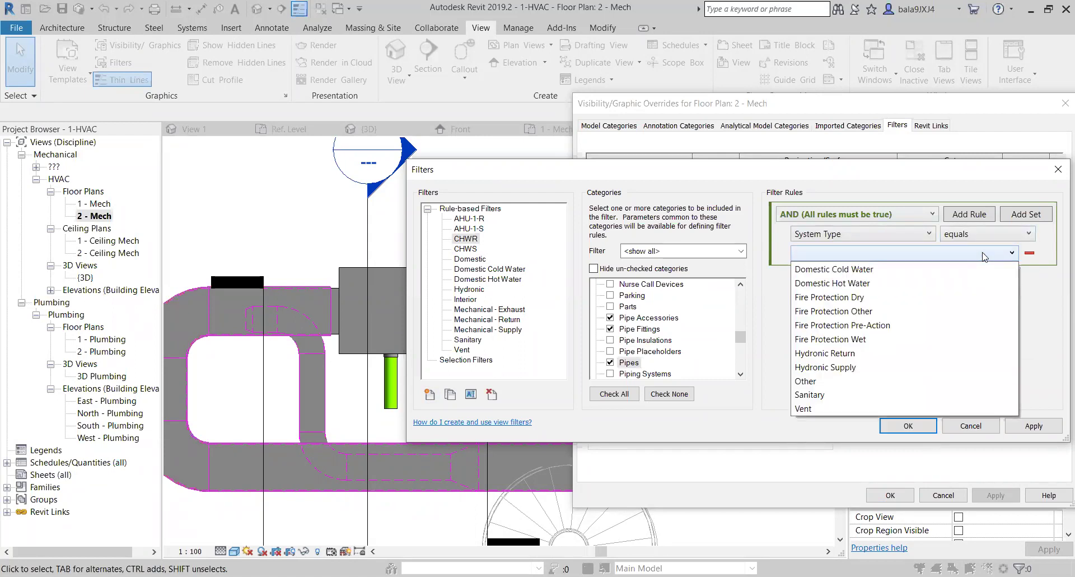
pyautogui.click(852, 353)
pyautogui.click(908, 426)
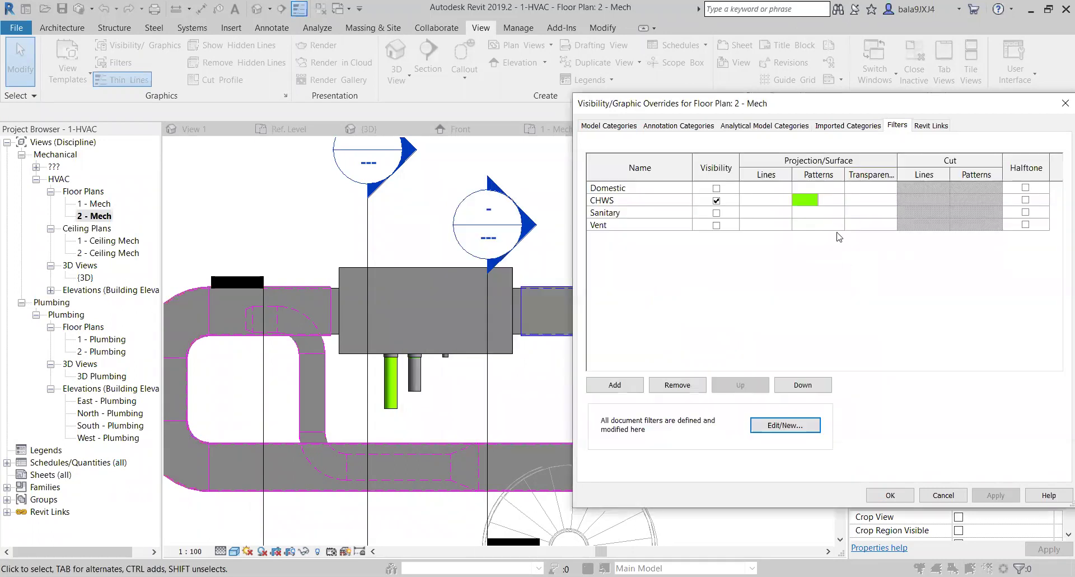
# - Add the CHWR filter to the 2 - Mech floor plan's visibility/graphics overrides
pyautogui.click(820, 213)
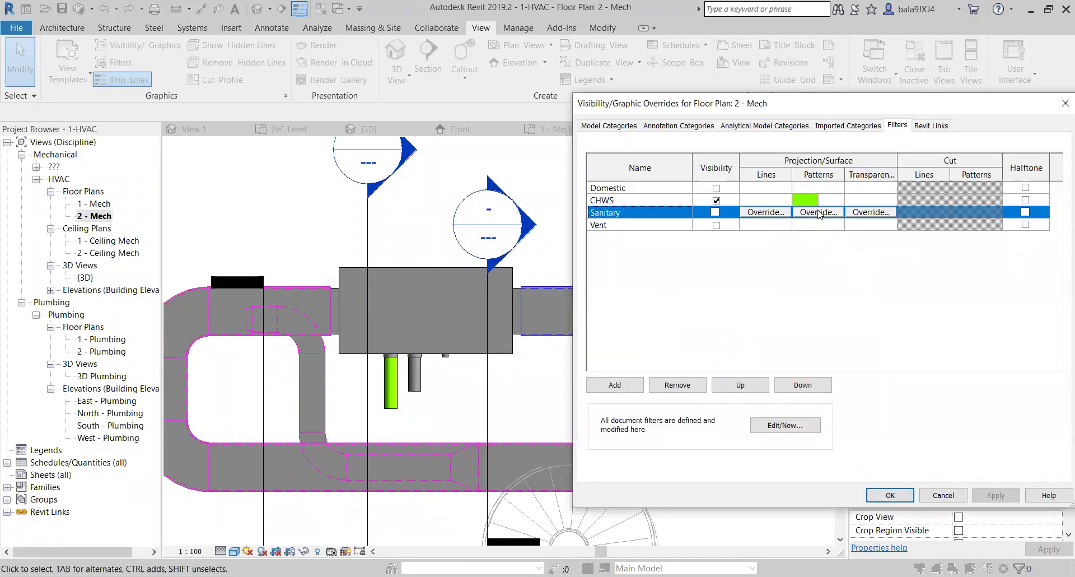
pyautogui.click(612, 385)
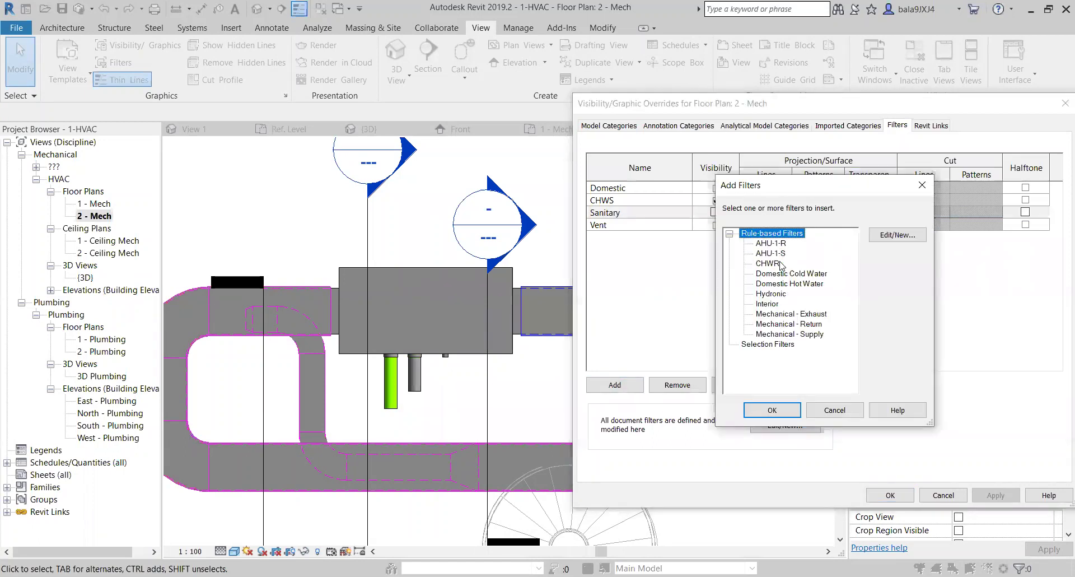
pyautogui.click(766, 265)
pyautogui.click(779, 411)
# - Override the Sanitary filter's projection foreground pattern with a solid fill in orange RGB 255-128-064 and apply it to the view
pyautogui.click(818, 212)
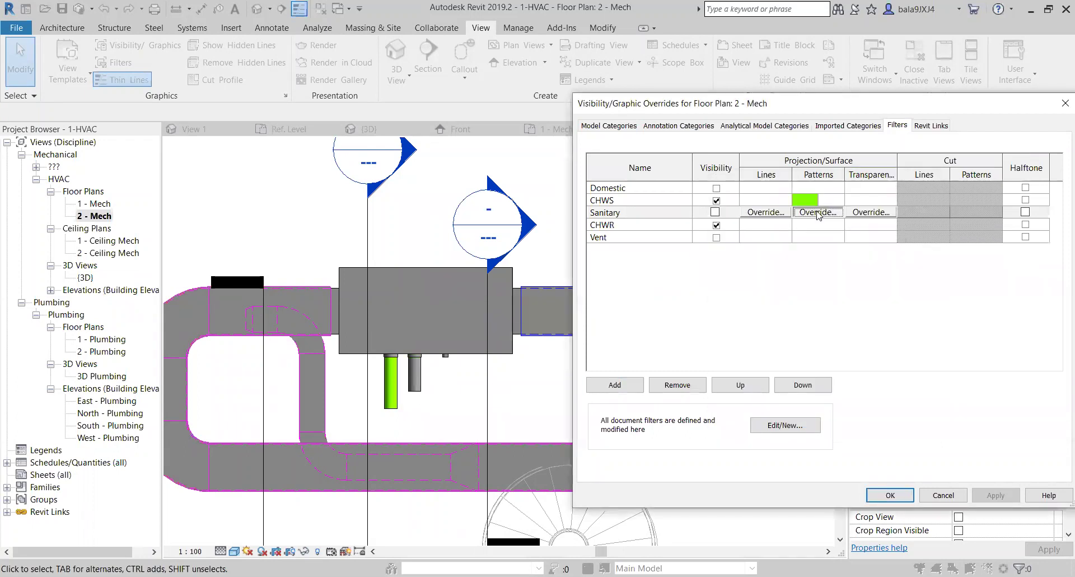
pyautogui.click(537, 318)
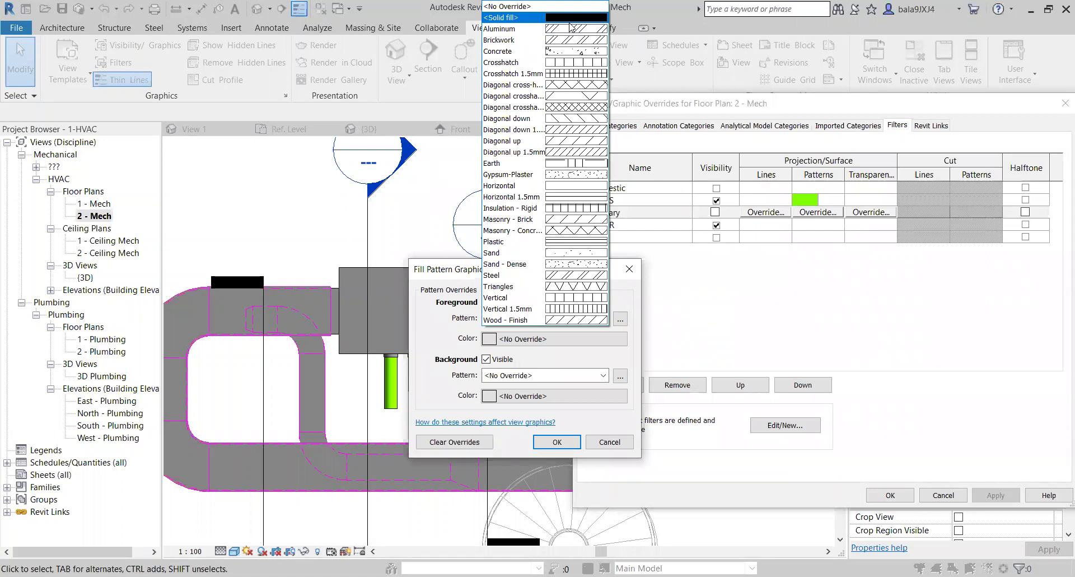
pyautogui.click(569, 22)
pyautogui.click(555, 338)
pyautogui.click(405, 294)
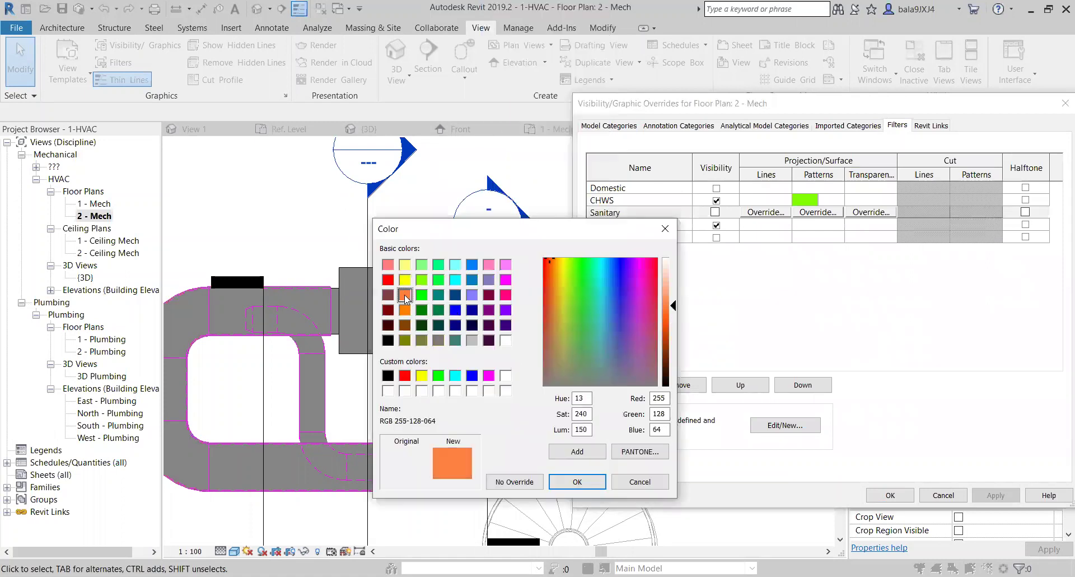
pyautogui.click(587, 484)
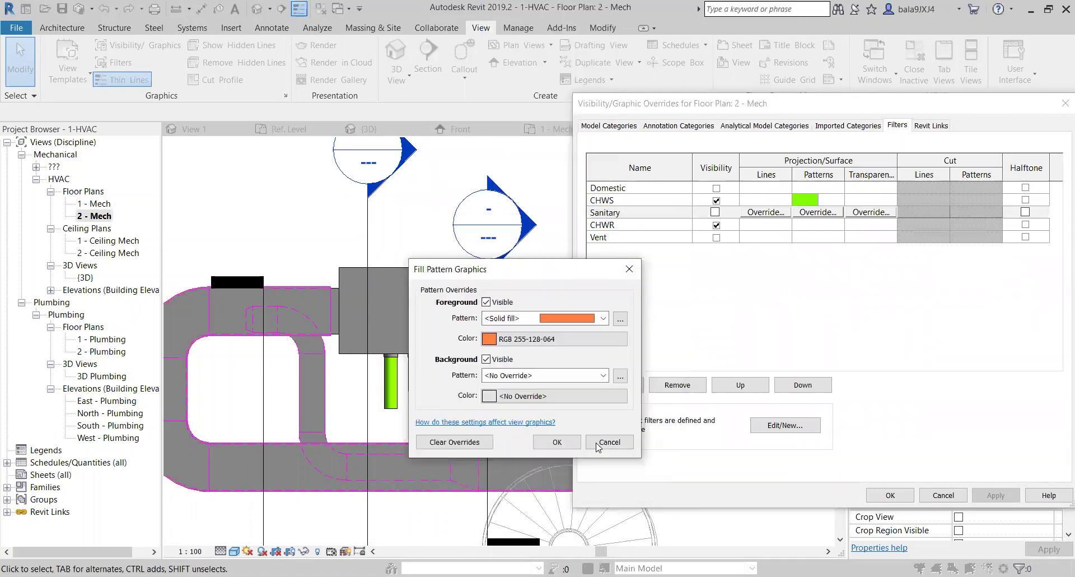
pyautogui.click(557, 442)
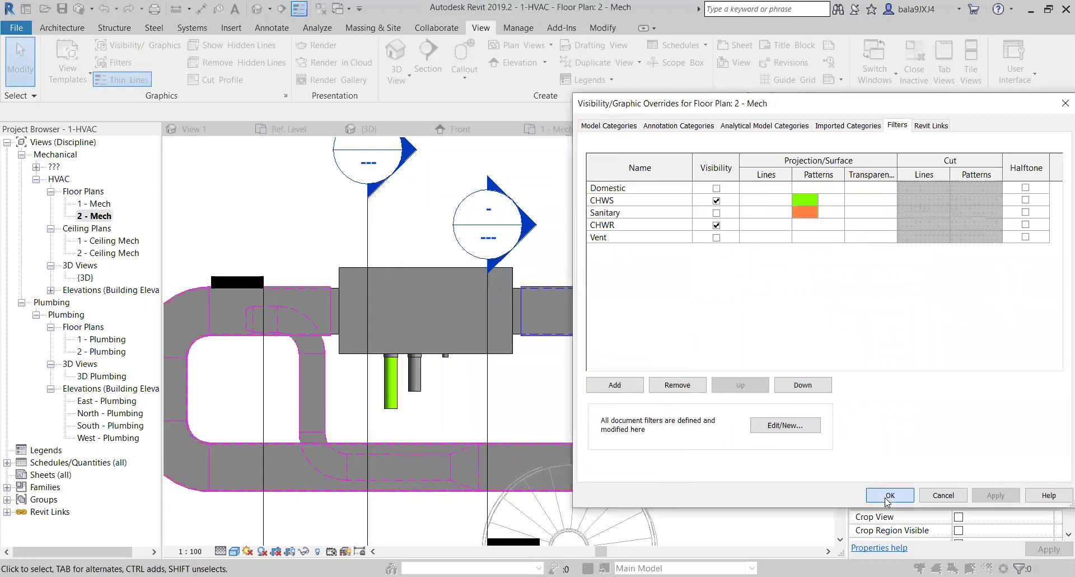
pyautogui.press('Return')
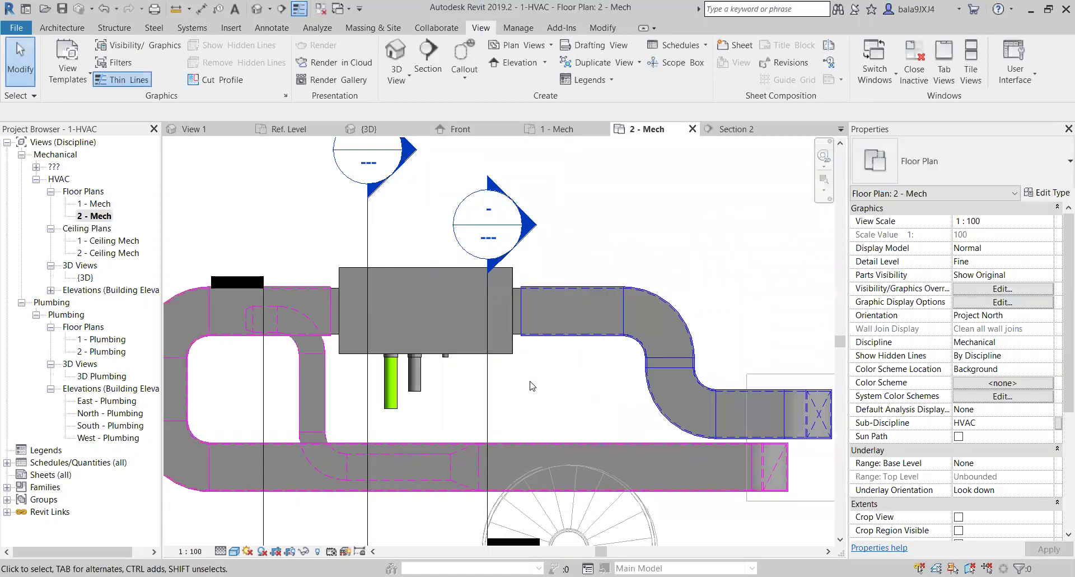
# - Check the system type of the return pipe below the AHU and reopen the floor plan's filter overrides
pyautogui.click(413, 374)
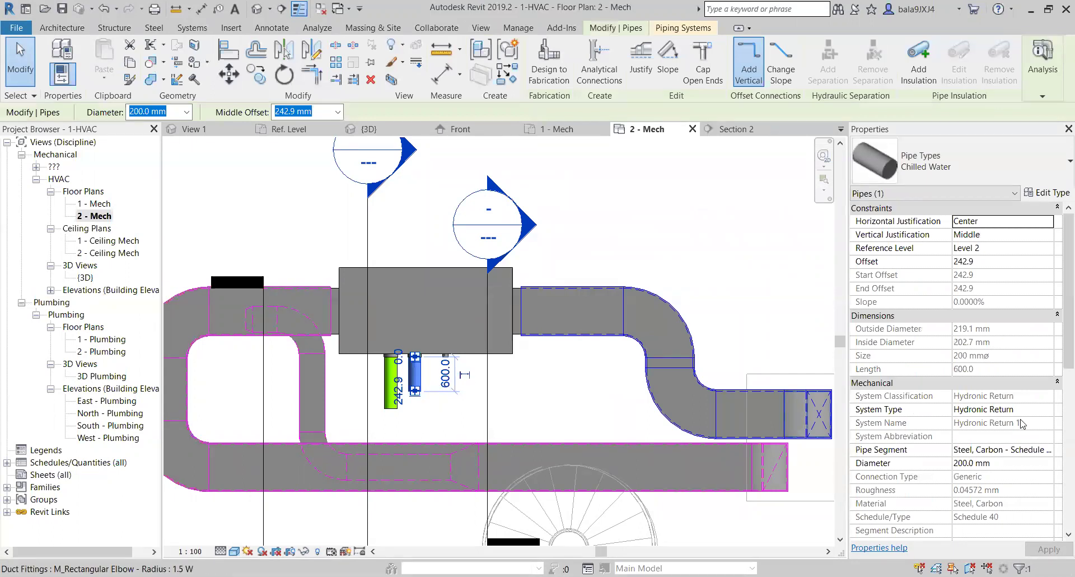
pyautogui.click(523, 386)
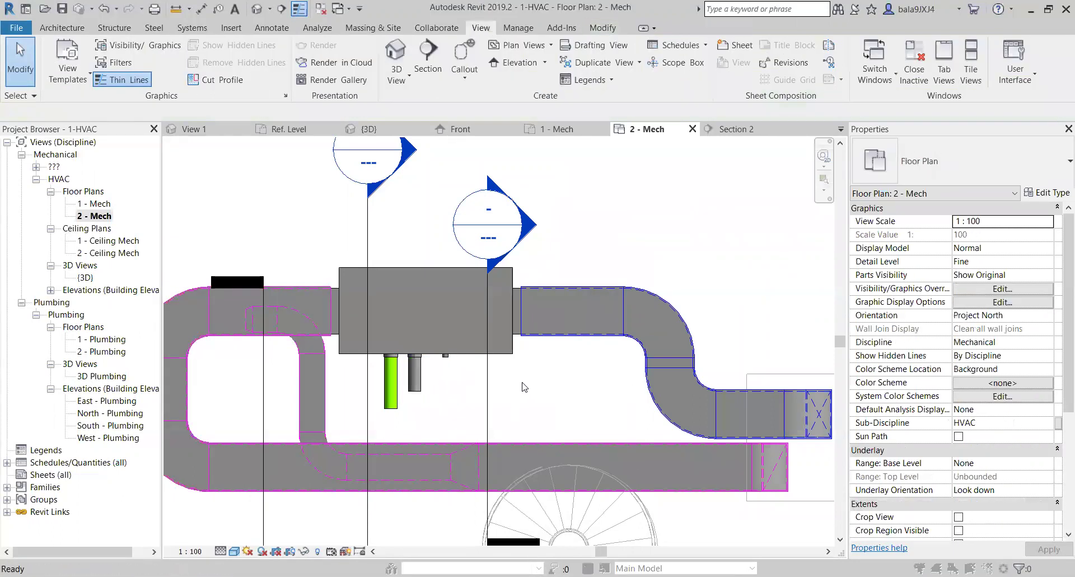
pyautogui.press('v')
pyautogui.press('v')
pyautogui.click(890, 125)
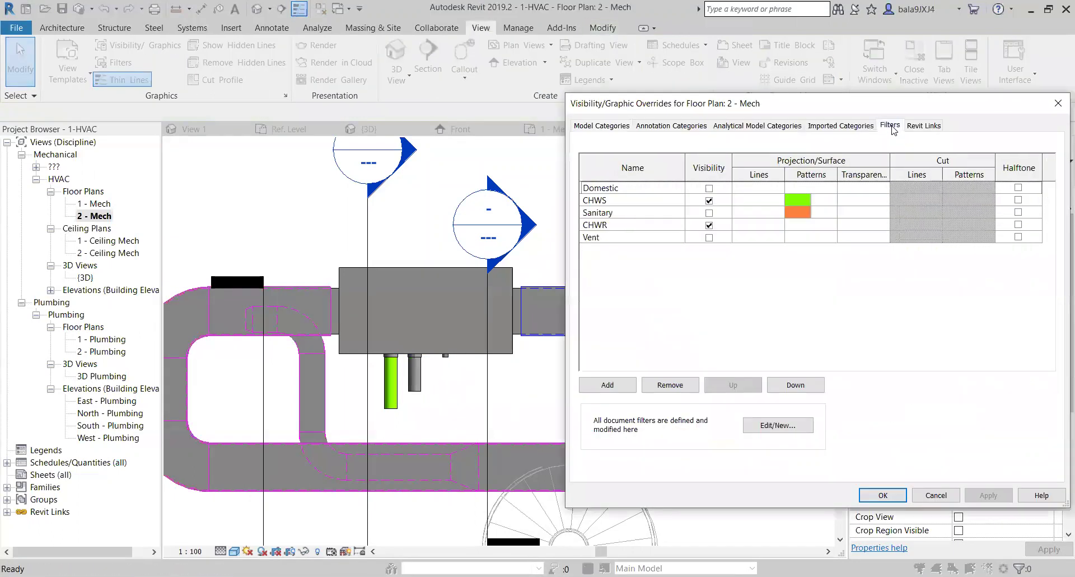
# - Override the CHWR filter's projection foreground pattern with a solid fill in orange RGB 255-128-064
pyautogui.click(615, 227)
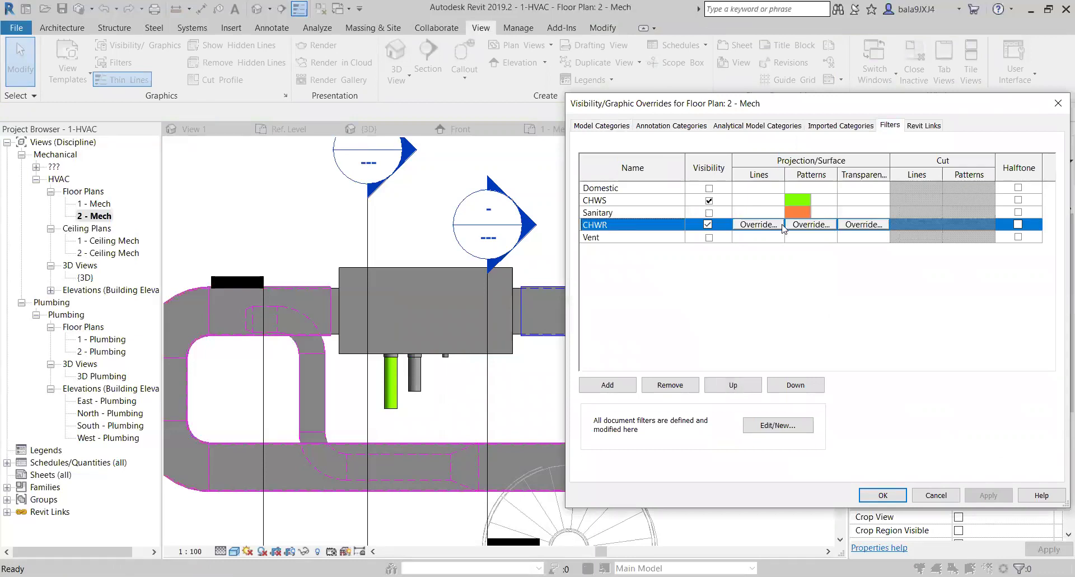
pyautogui.click(807, 225)
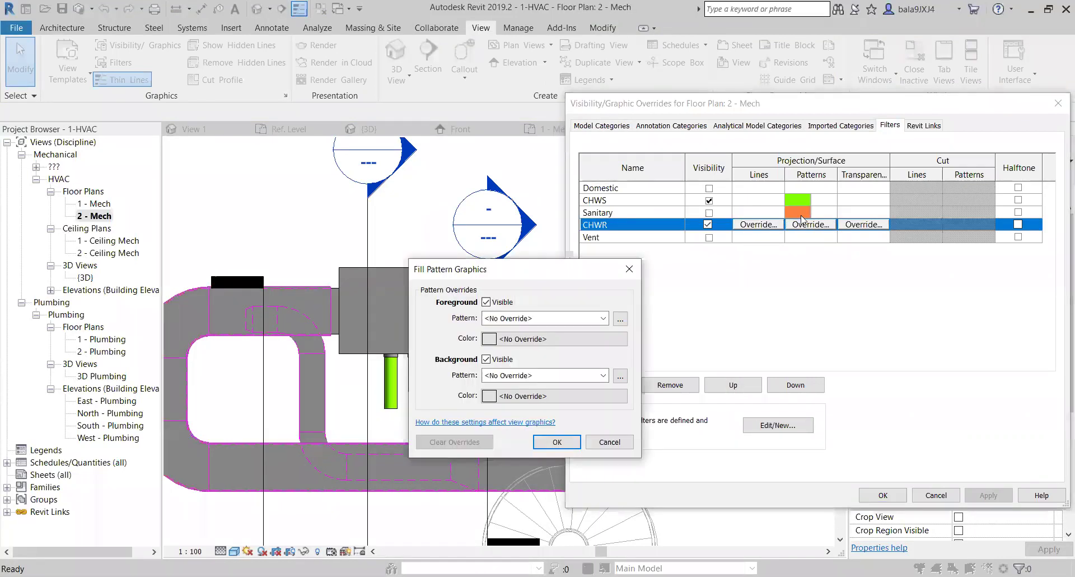
pyautogui.click(505, 322)
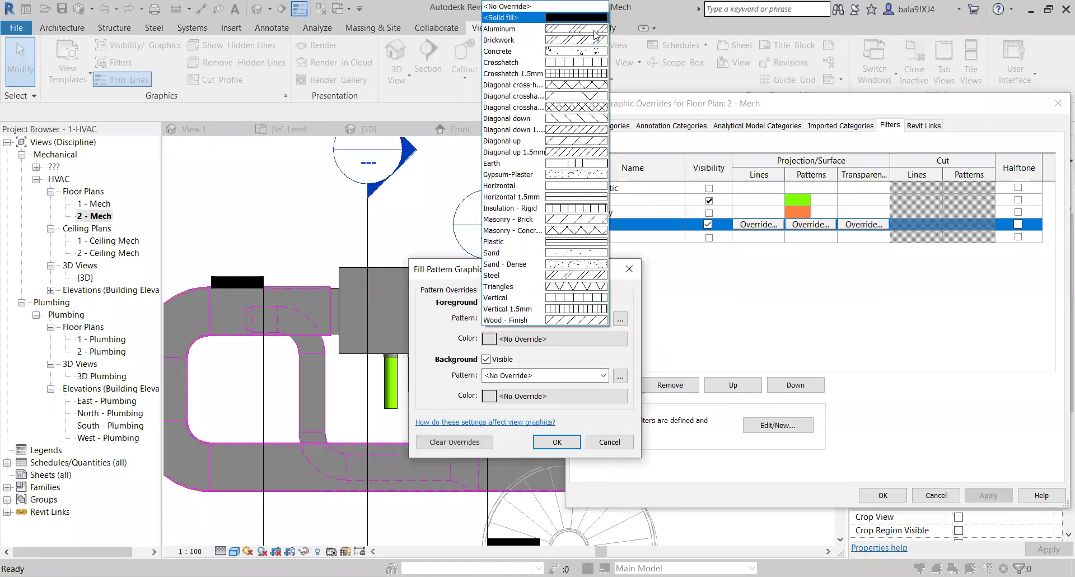
pyautogui.click(405, 295)
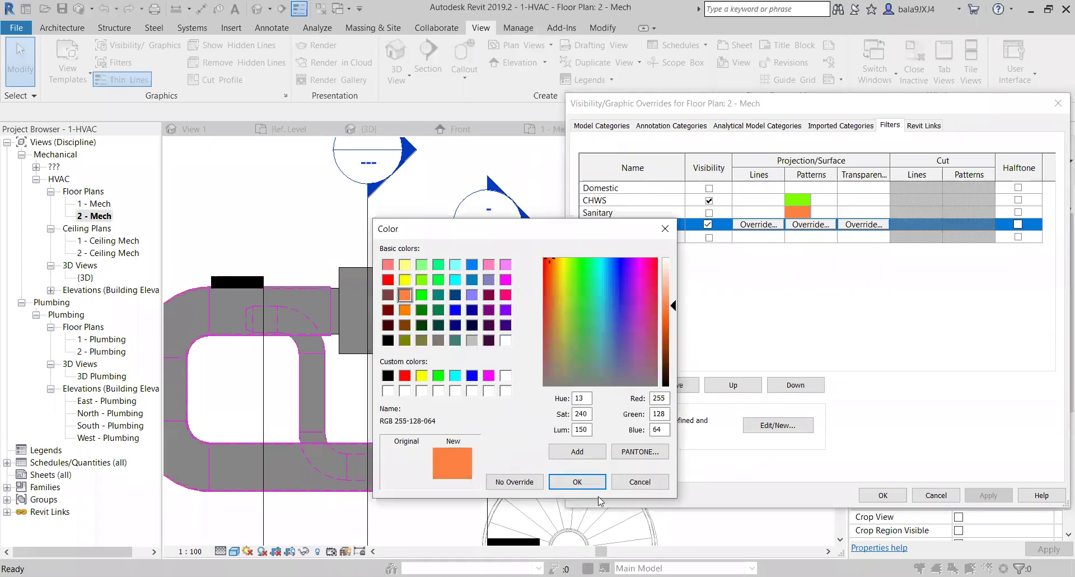
pyautogui.click(585, 480)
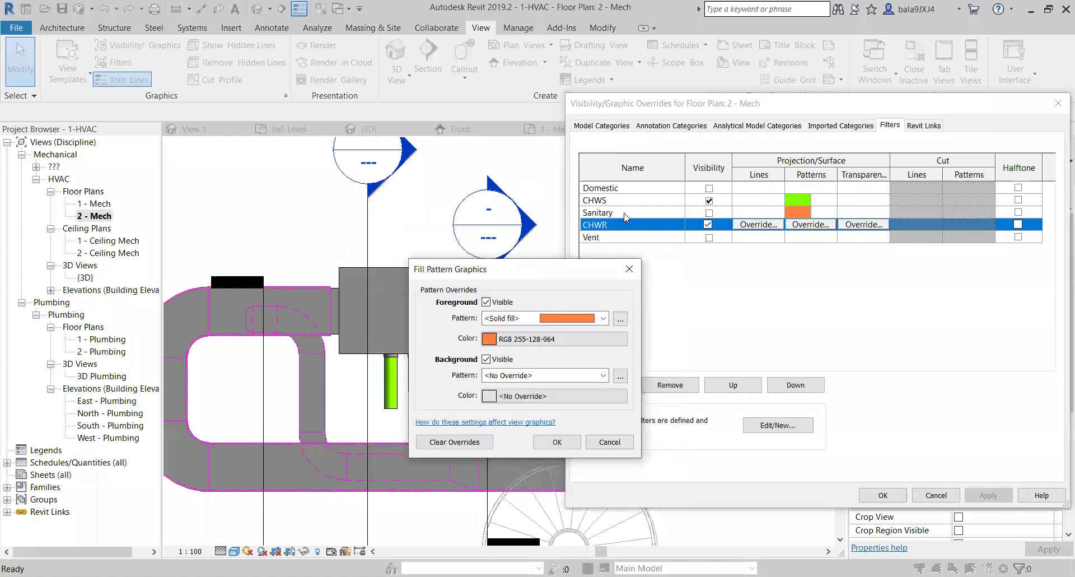
pyautogui.click(639, 233)
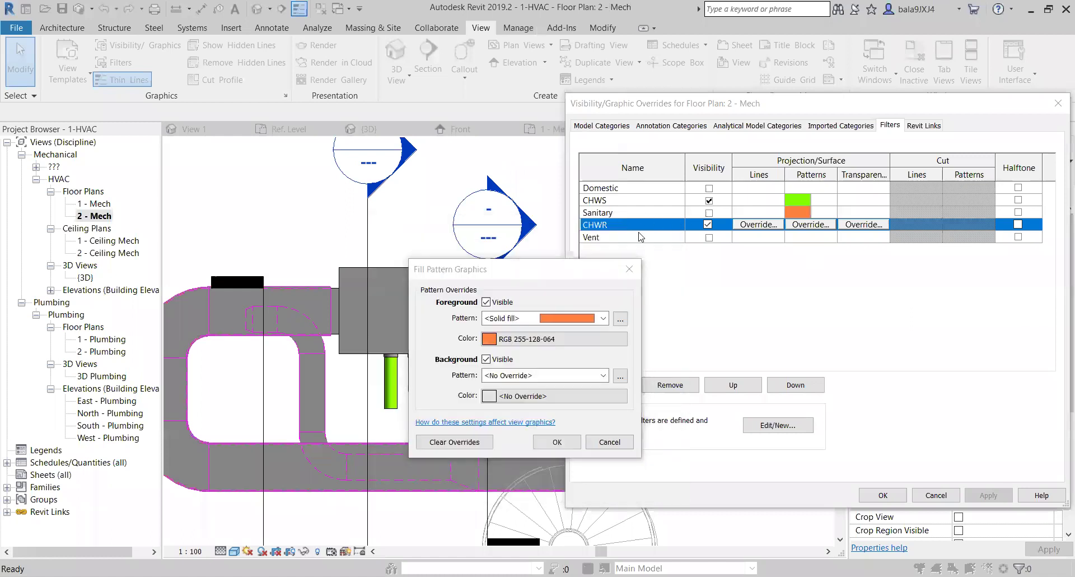
pyautogui.press('Return')
# - Set the Sanitary filter's projection foreground pattern colour to magenta and apply the filter overrides to the view
pyautogui.click(809, 211)
pyautogui.click(809, 212)
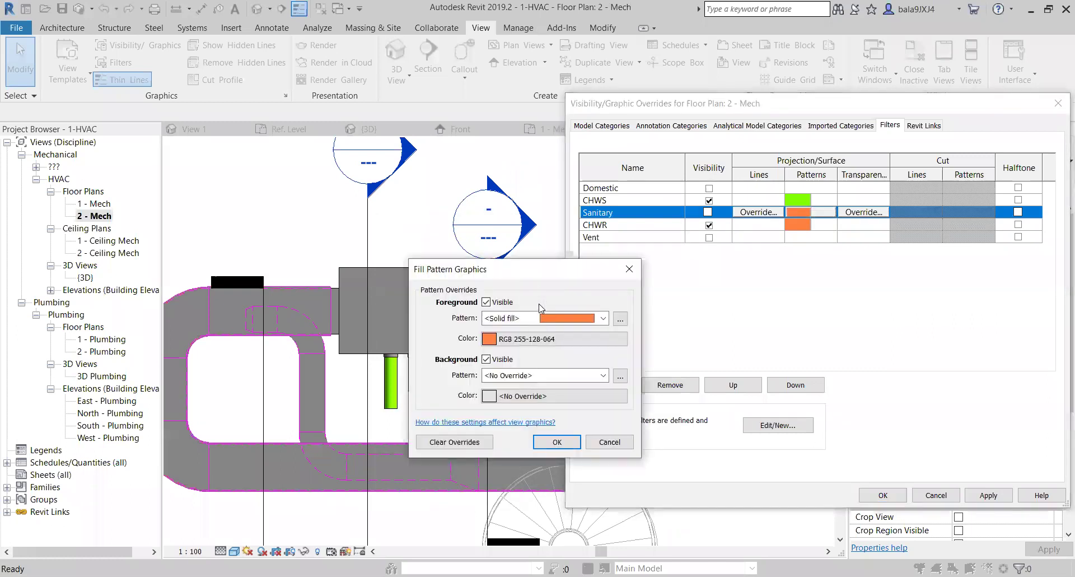
pyautogui.click(541, 318)
pyautogui.click(530, 319)
pyautogui.click(528, 336)
pyautogui.click(472, 310)
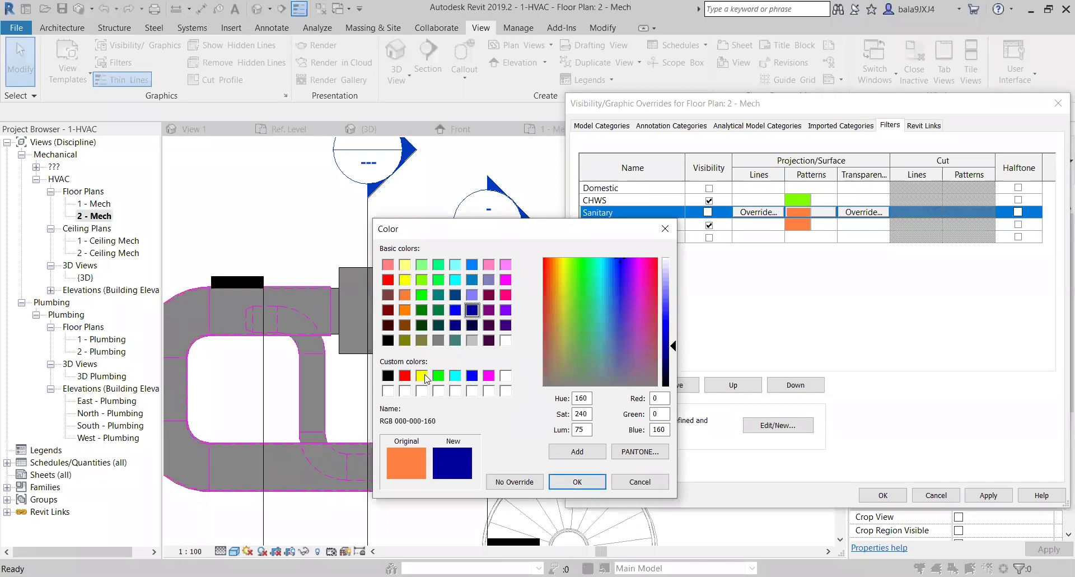
pyautogui.click(488, 375)
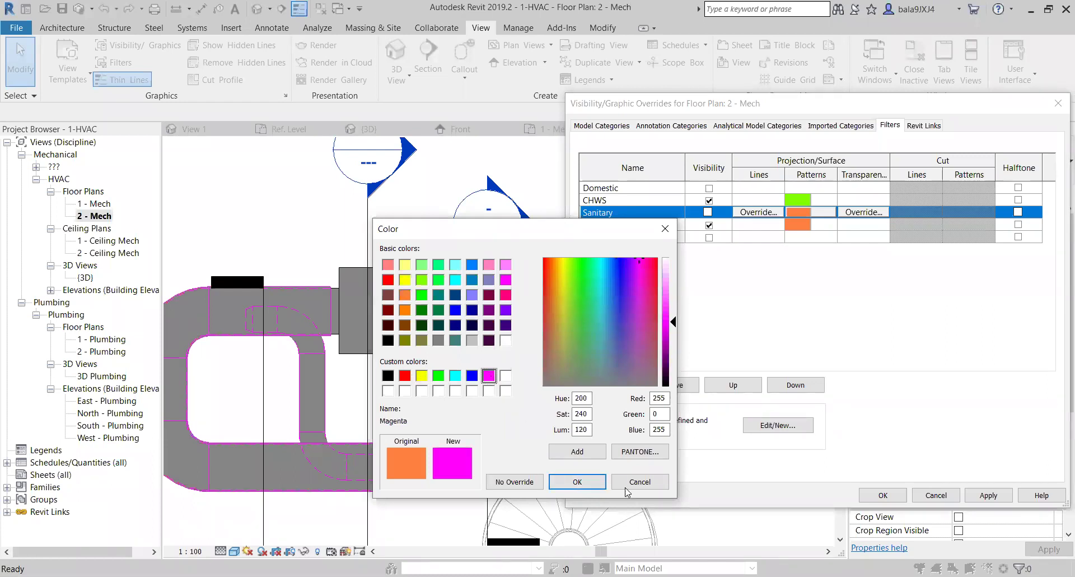
pyautogui.click(577, 481)
pyautogui.click(557, 440)
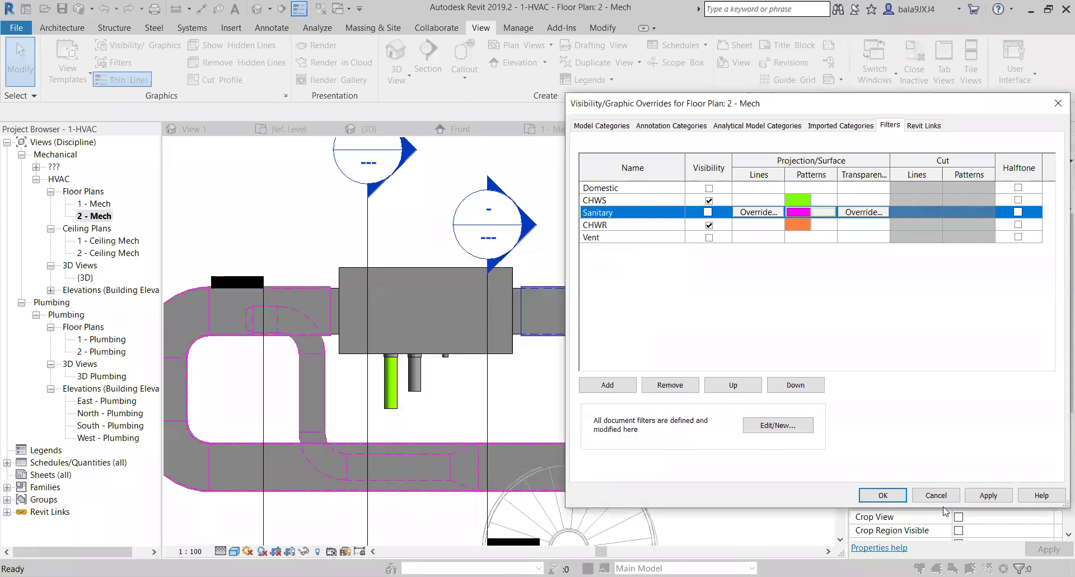
pyautogui.click(983, 495)
pyautogui.click(882, 495)
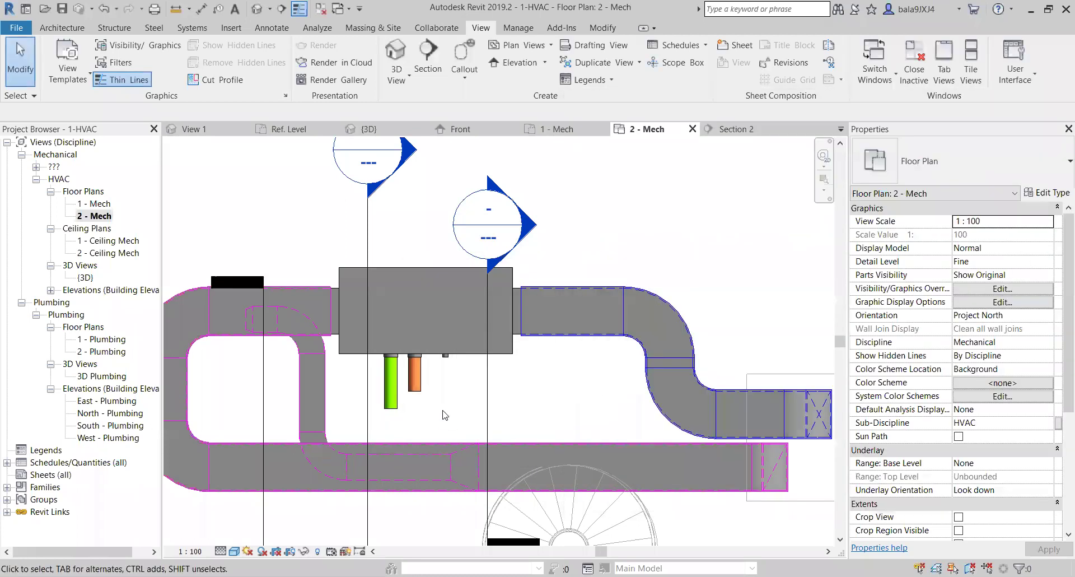
# - Extend the orange return pipe below the AHU with a similar 200 mm pipe running horizontally towards the supply duct's bend
pyautogui.scroll(3, 425, 383)
pyautogui.scroll(-5, 425, 383)
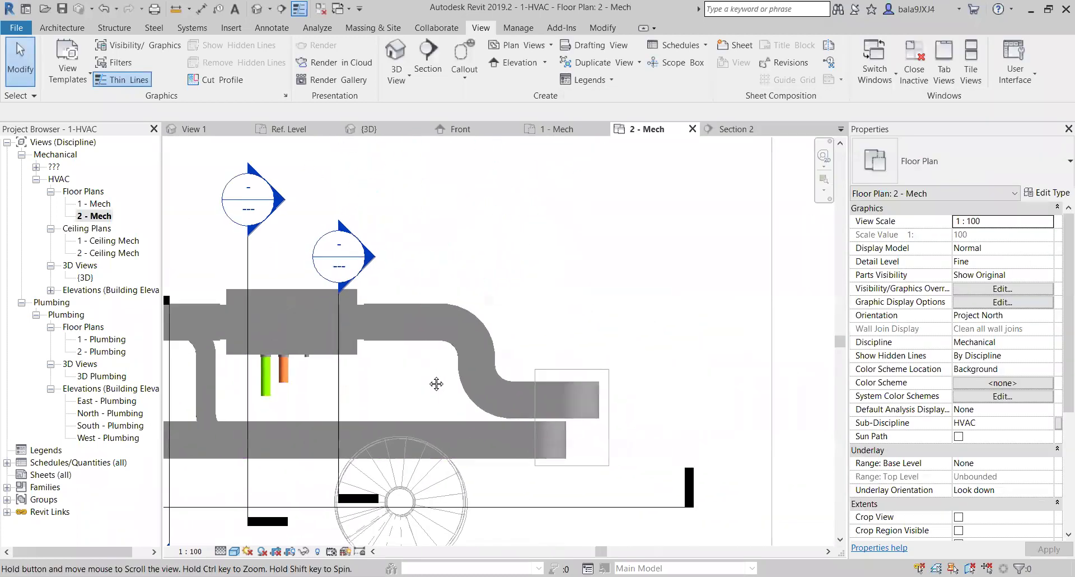
pyautogui.click(290, 386)
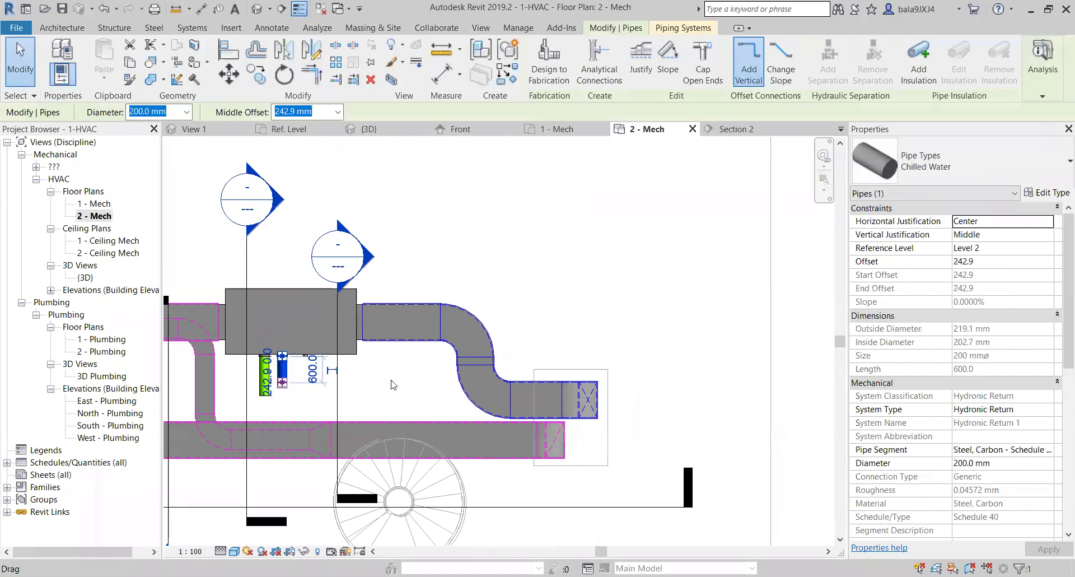
pyautogui.press('Escape')
pyautogui.scroll(2, 290, 386)
pyautogui.click(288, 374)
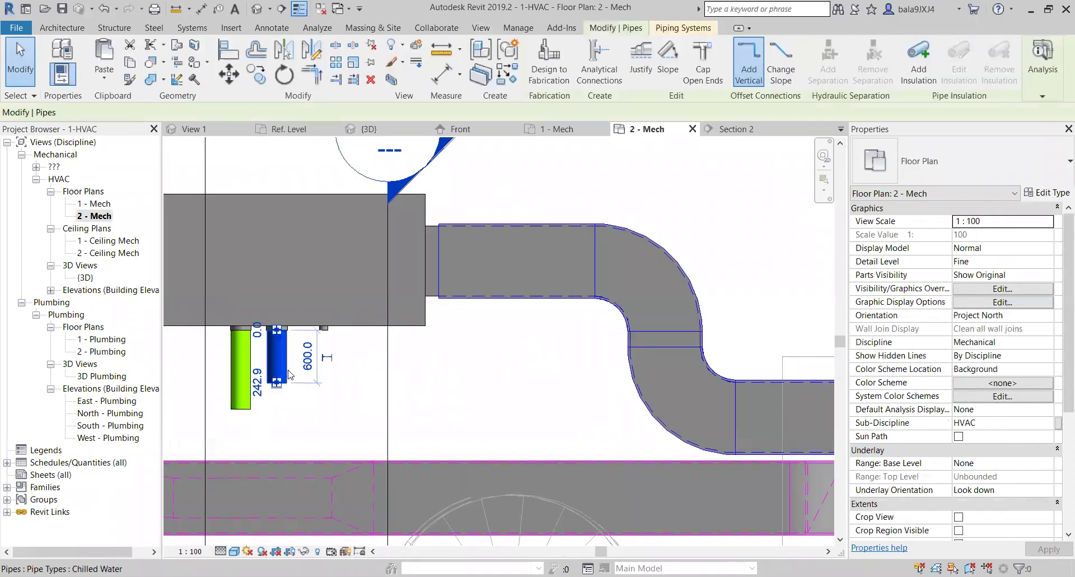
pyautogui.rightClick(290, 374)
pyautogui.click(334, 188)
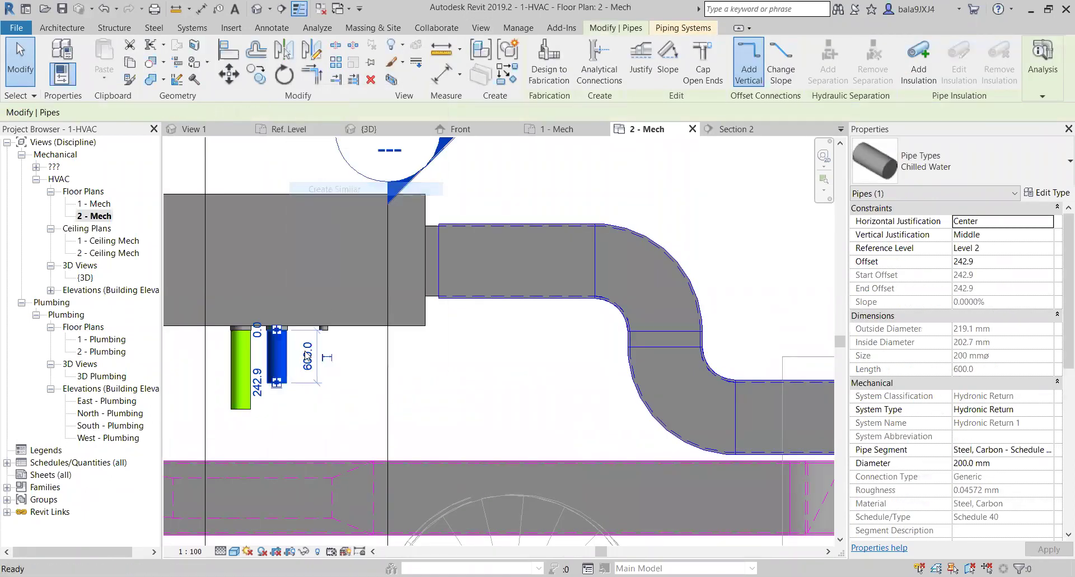
pyautogui.click(276, 382)
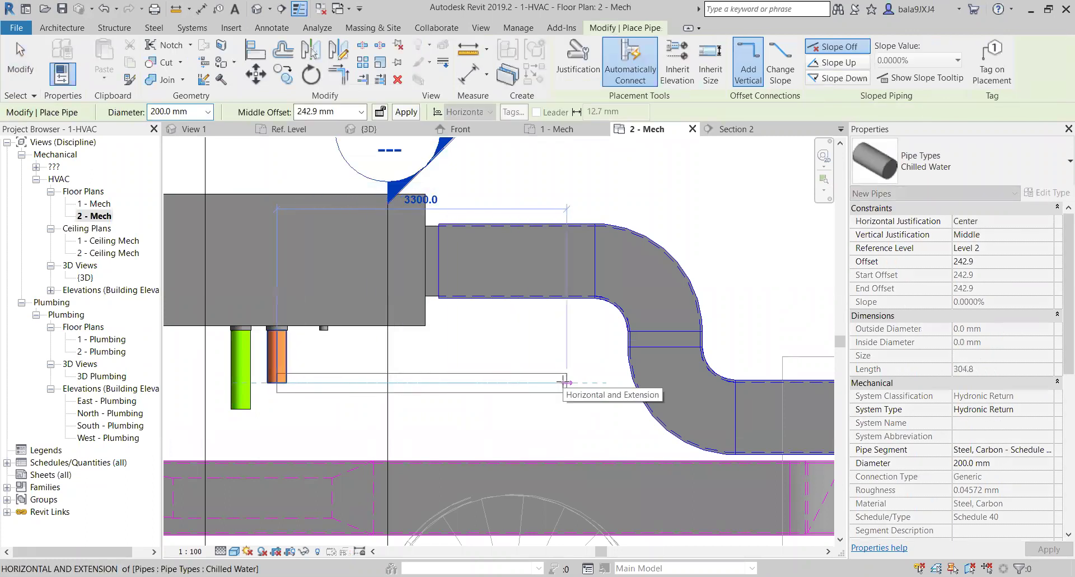
pyautogui.click(546, 383)
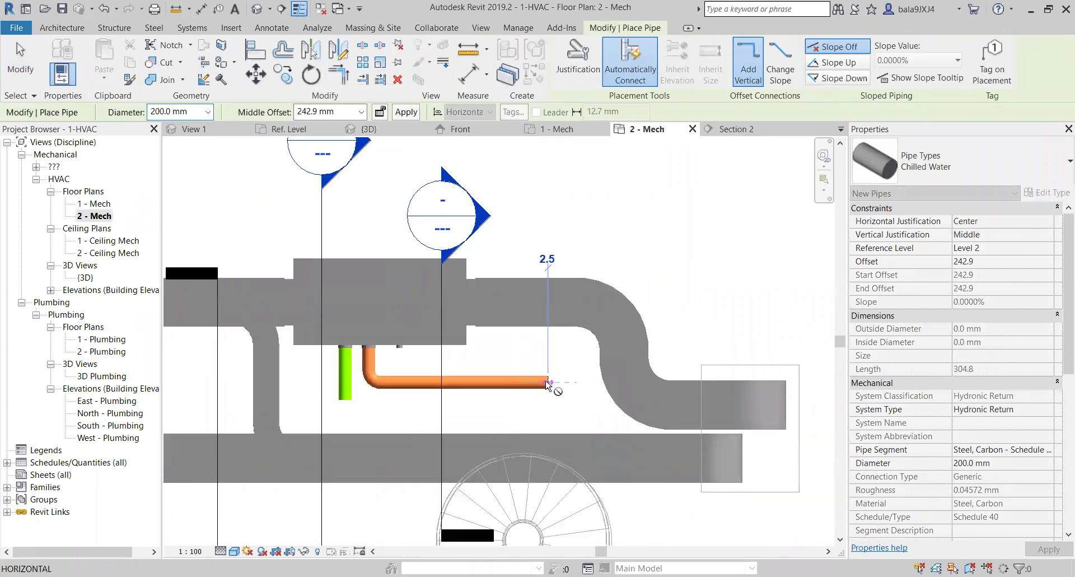
pyautogui.press('Escape')
pyautogui.press('Escape')
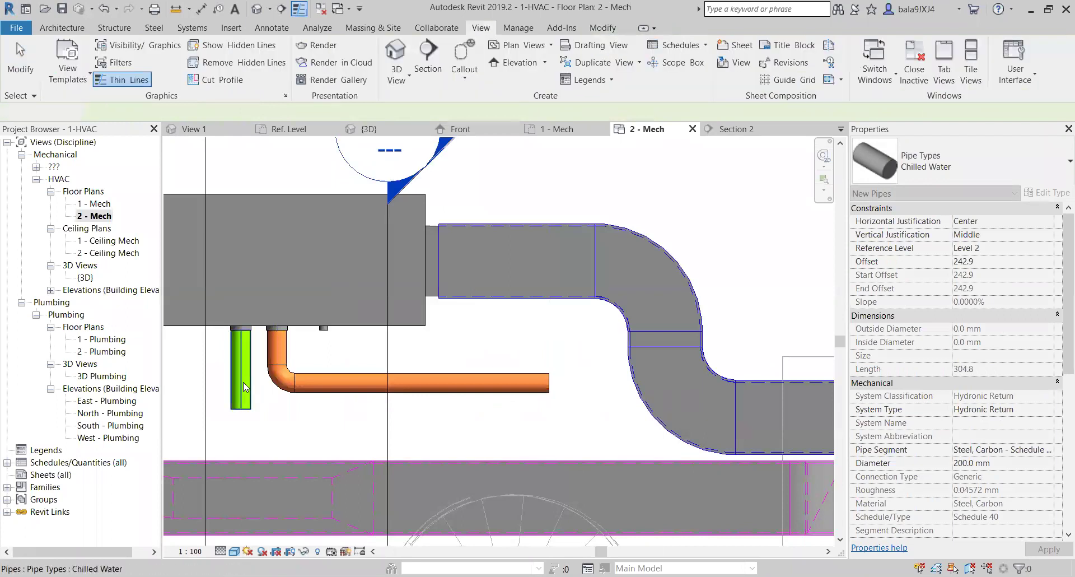
# - Extend the green supply pipe with a similar 200 mm pipe parallel to the return pipe, ending level with its end
pyautogui.click(246, 380)
pyautogui.rightClick(247, 380)
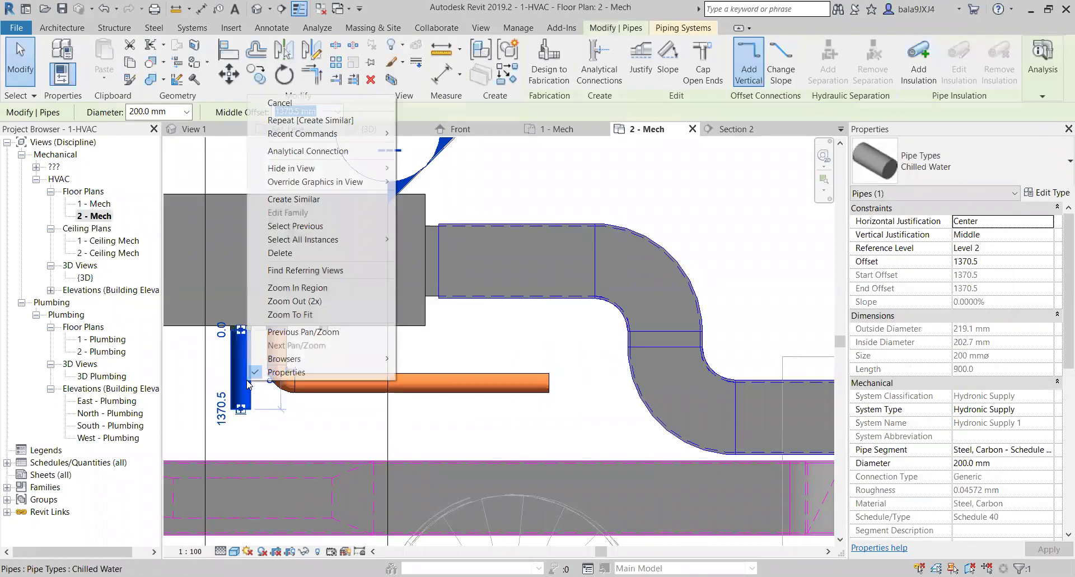
pyautogui.click(319, 200)
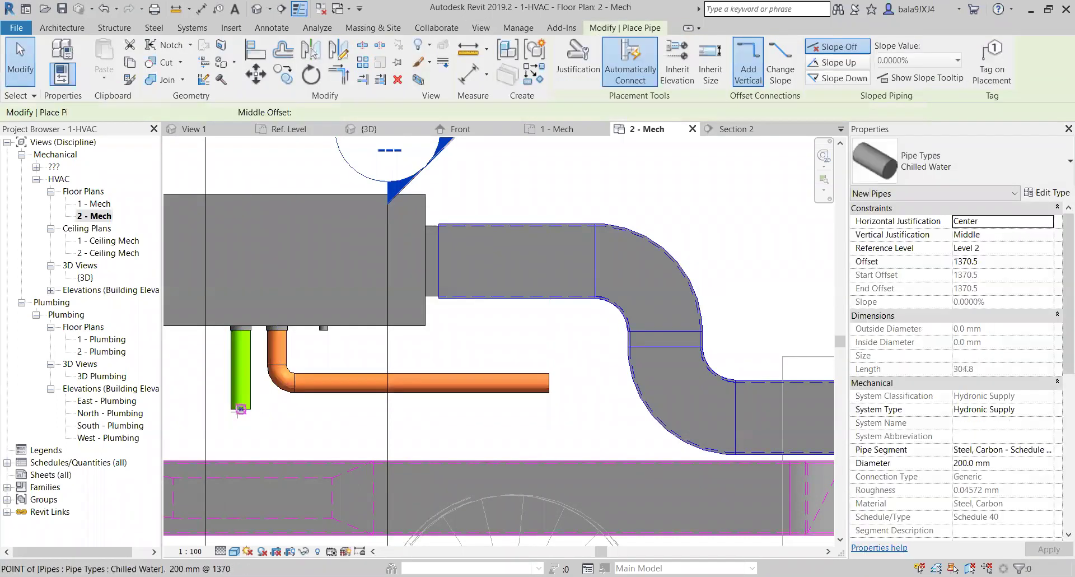
pyautogui.click(241, 409)
pyautogui.click(549, 418)
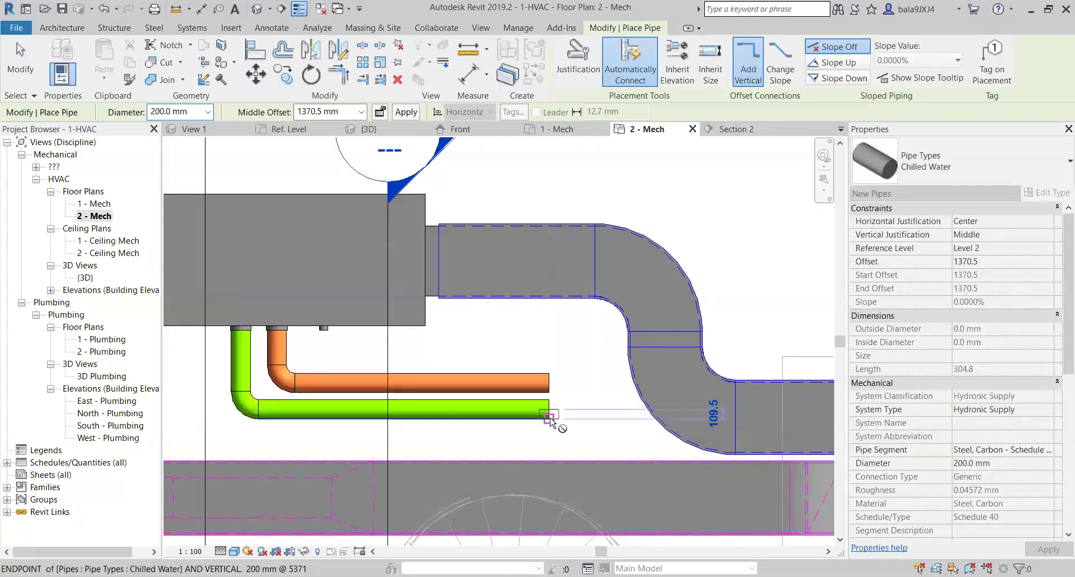
pyautogui.press('Escape')
pyautogui.press('Escape')
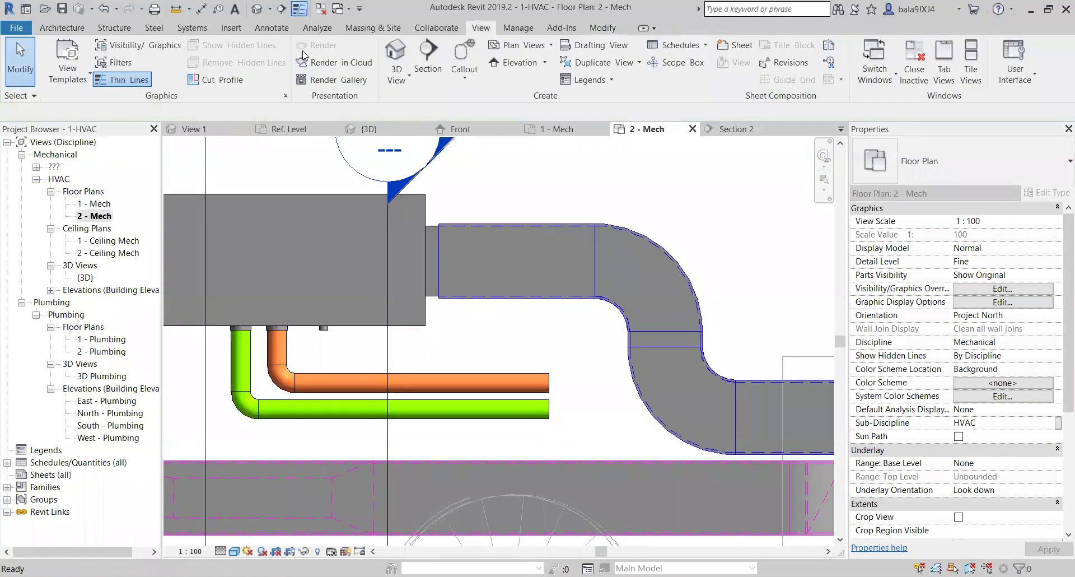
# - Inspect the extended pipes in the 3D view and return to the 2 - Mech floor plan
pyautogui.press('3')
pyautogui.press('d')
pyautogui.keyDown('shift'); pyautogui.moveTo(495, 360); pyautogui.dragTo(526, 327, button='middle'); pyautogui.keyUp('shift')
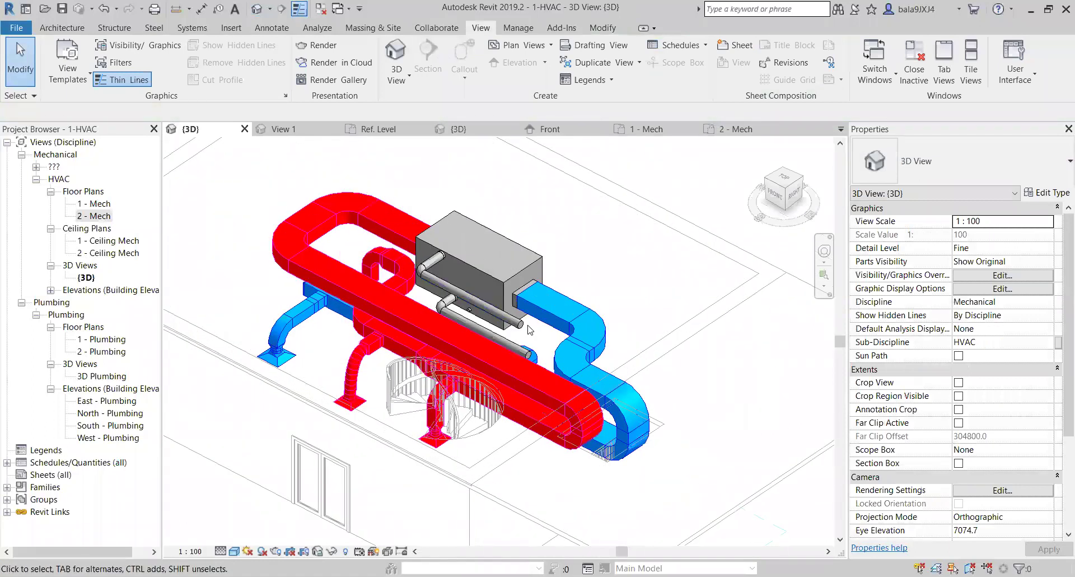
pyautogui.doubleClick(96, 216)
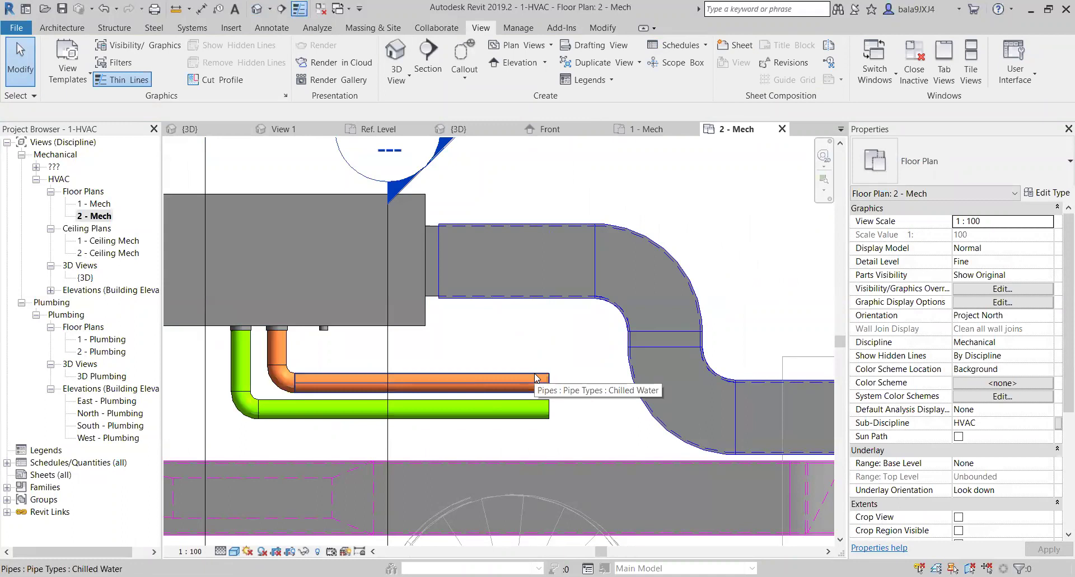
pyautogui.scroll(-4, 495, 379)
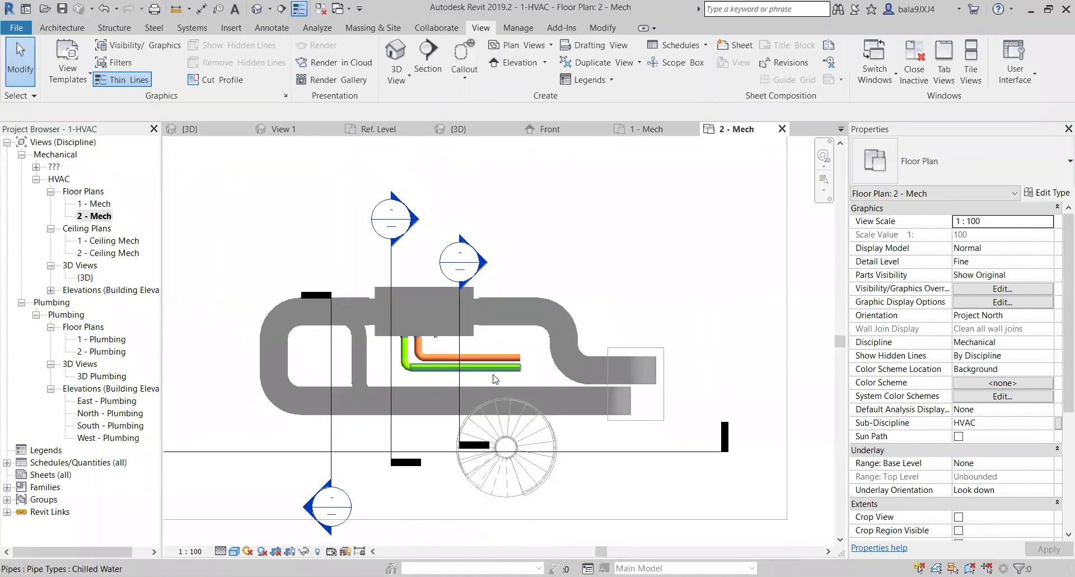
pyautogui.scroll(-1, 495, 379)
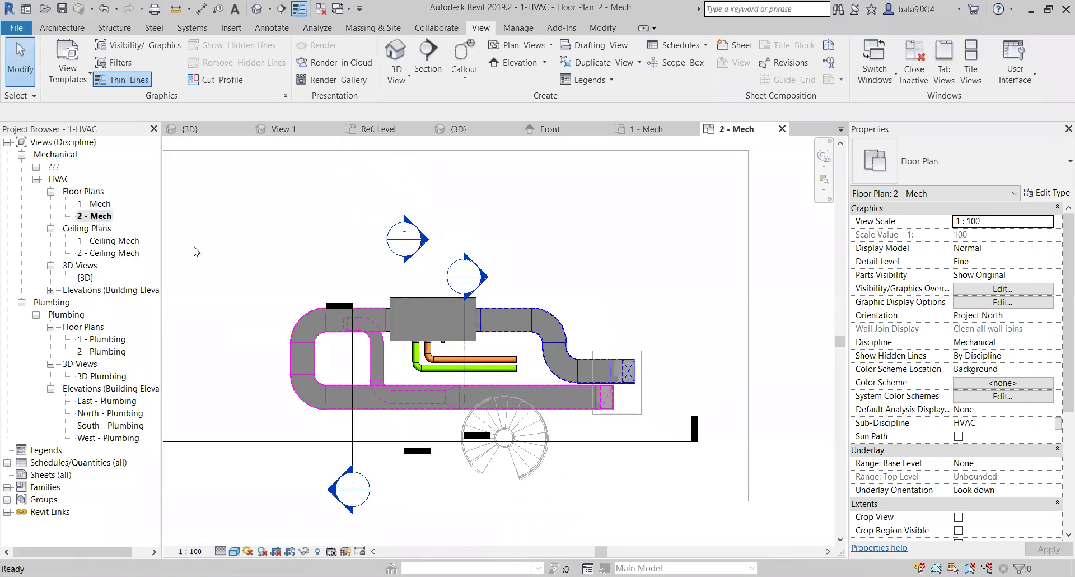
# - Open the view of the section that cuts through the two chilled water pipes at the AHU's end
pyautogui.click(466, 351)
pyautogui.press('Escape')
pyautogui.scroll(3, 466, 351)
pyautogui.click(429, 333)
pyautogui.rightClick(429, 333)
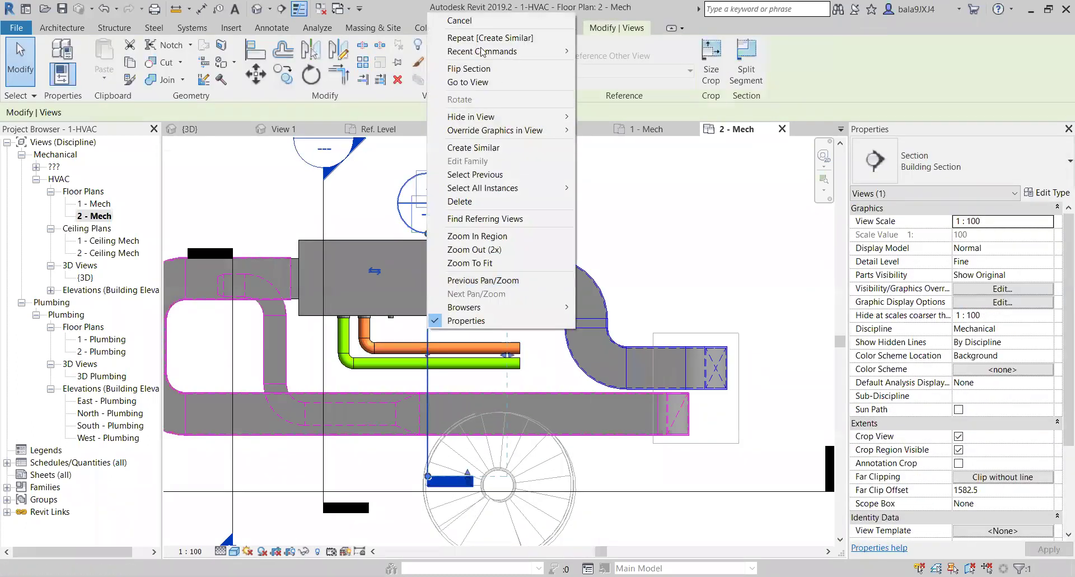
pyautogui.click(478, 83)
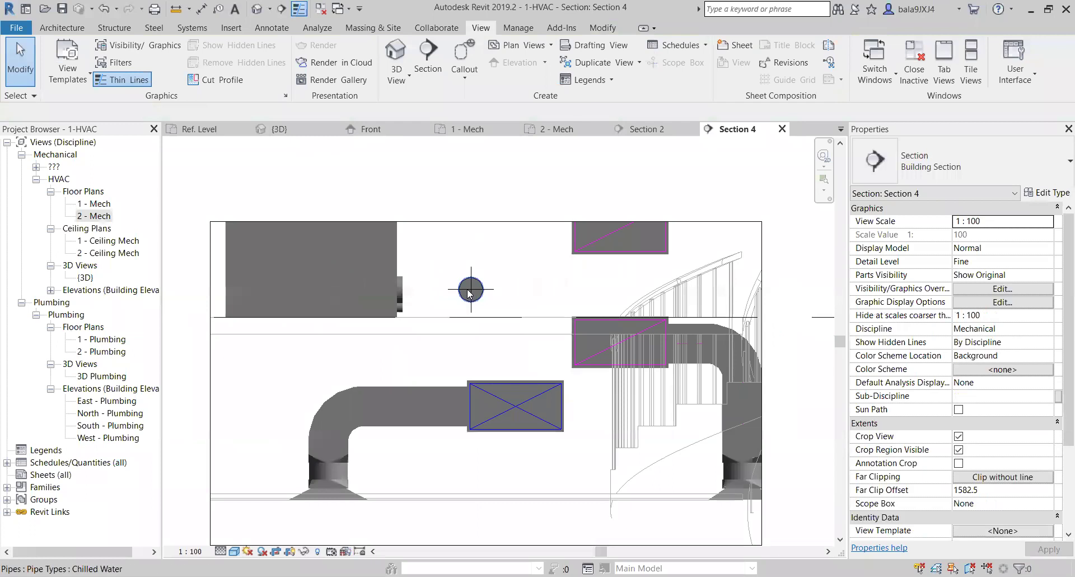
pyautogui.scroll(2, 471, 292)
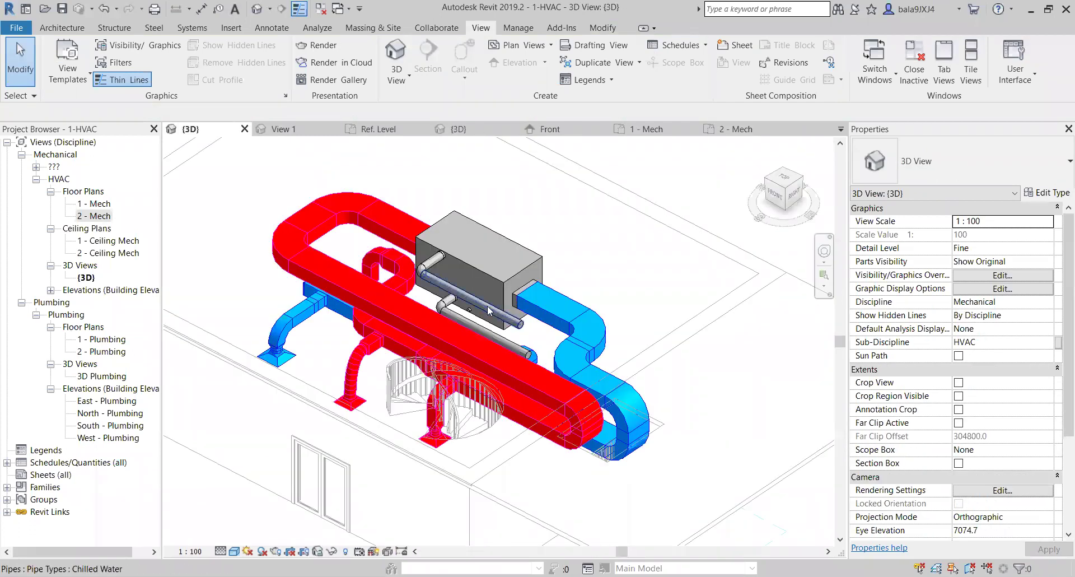
# - Close the inactive views and reopen the 2 - Mech floor plan of the HVAC project
pyautogui.doubleClick(488, 310)
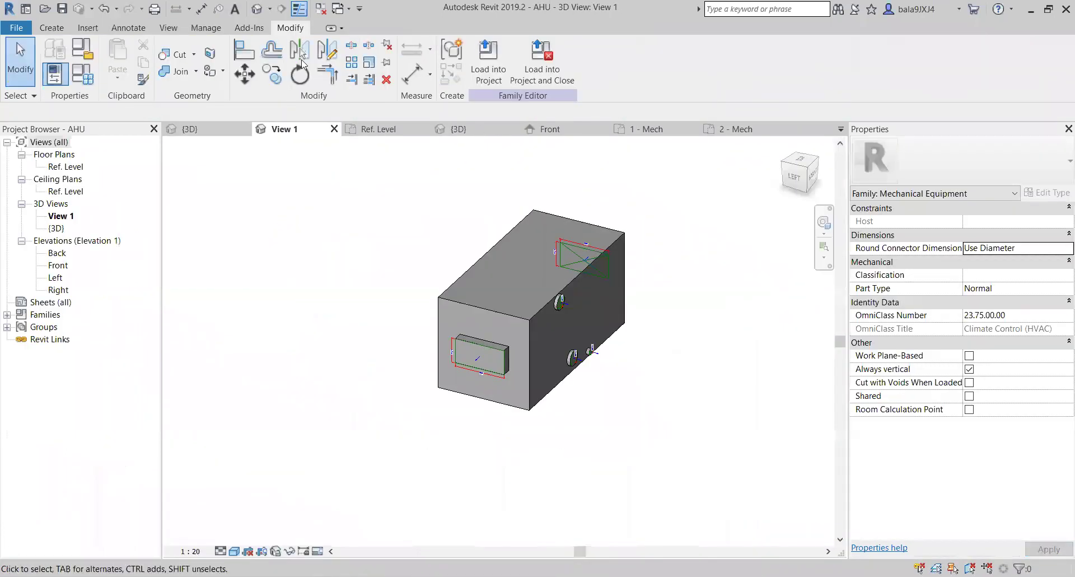
pyautogui.click(320, 8)
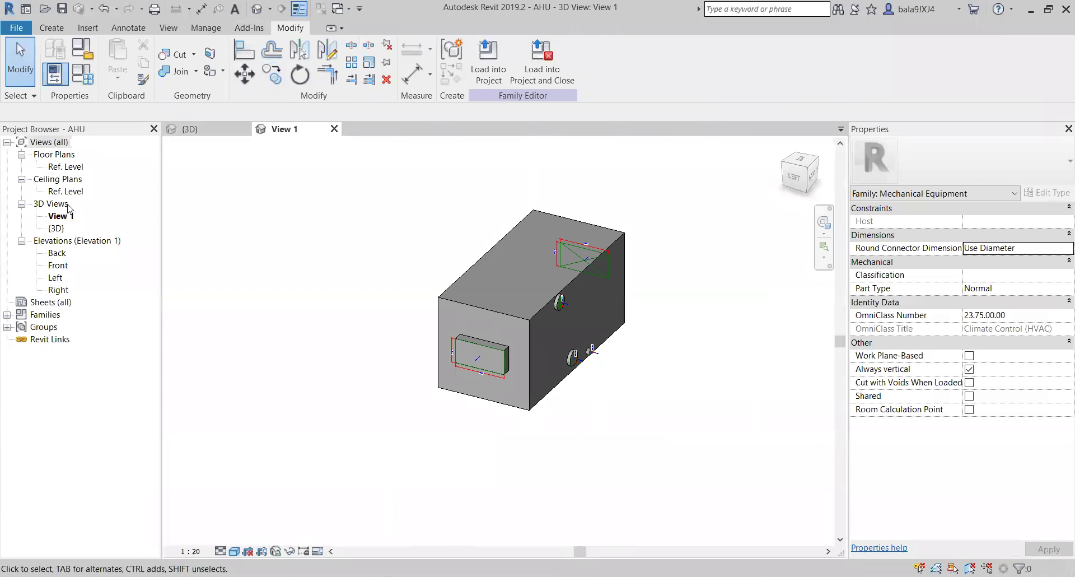
pyautogui.click(196, 130)
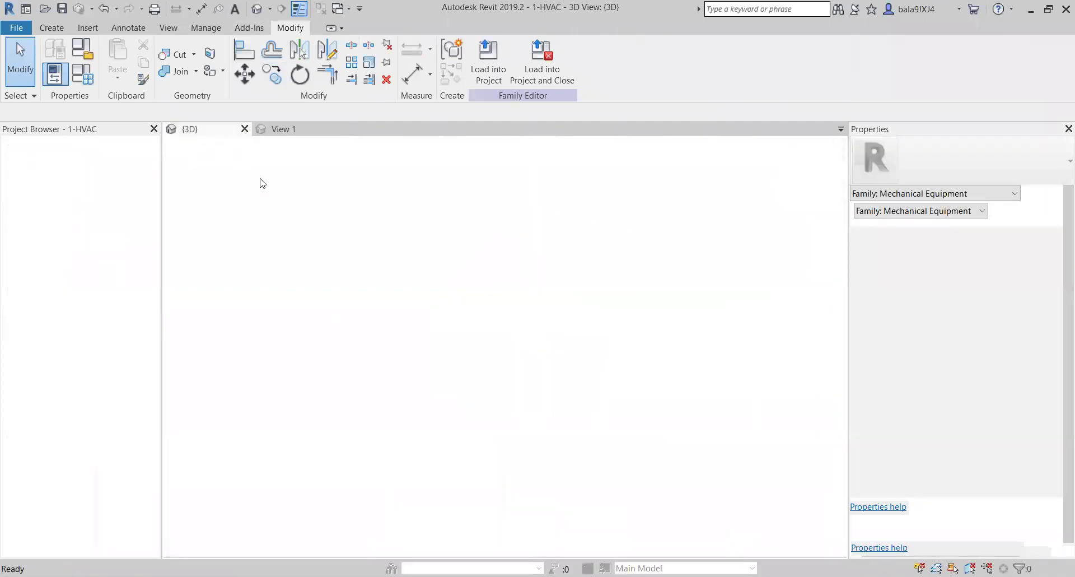
pyautogui.doubleClick(98, 216)
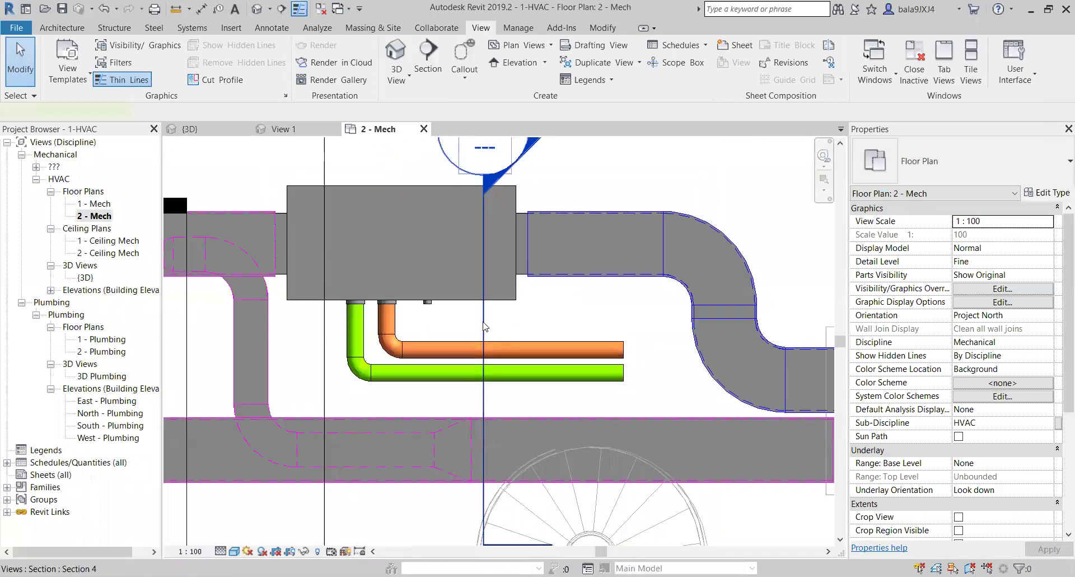
# - Move the Section 4 line along the pipes to just beyond the AHU's end and open its view
pyautogui.click(484, 321)
pyautogui.moveTo(484, 321); pyautogui.dragTo(522, 320)
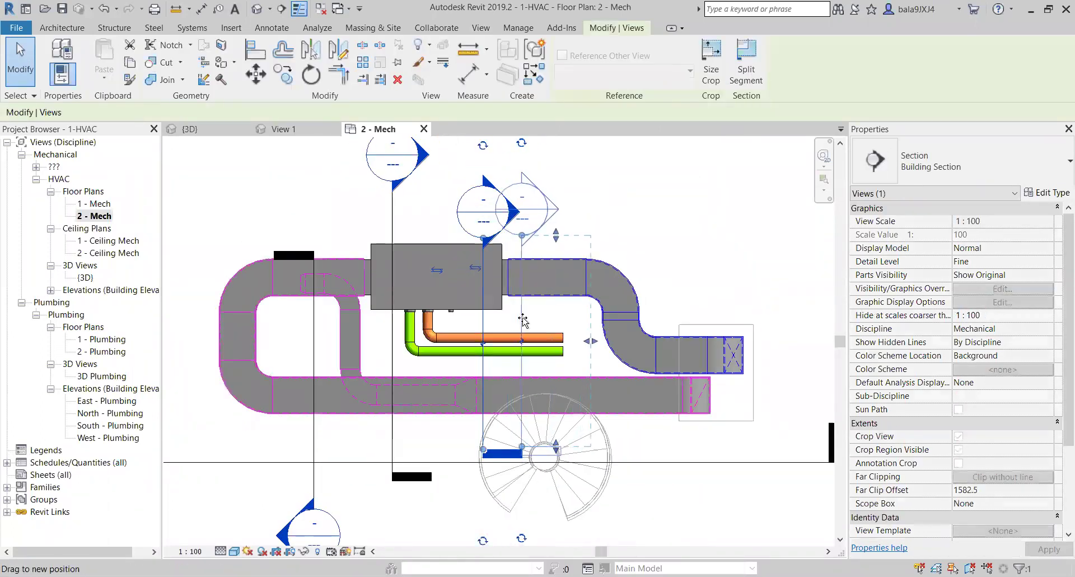
pyautogui.rightClick(521, 313)
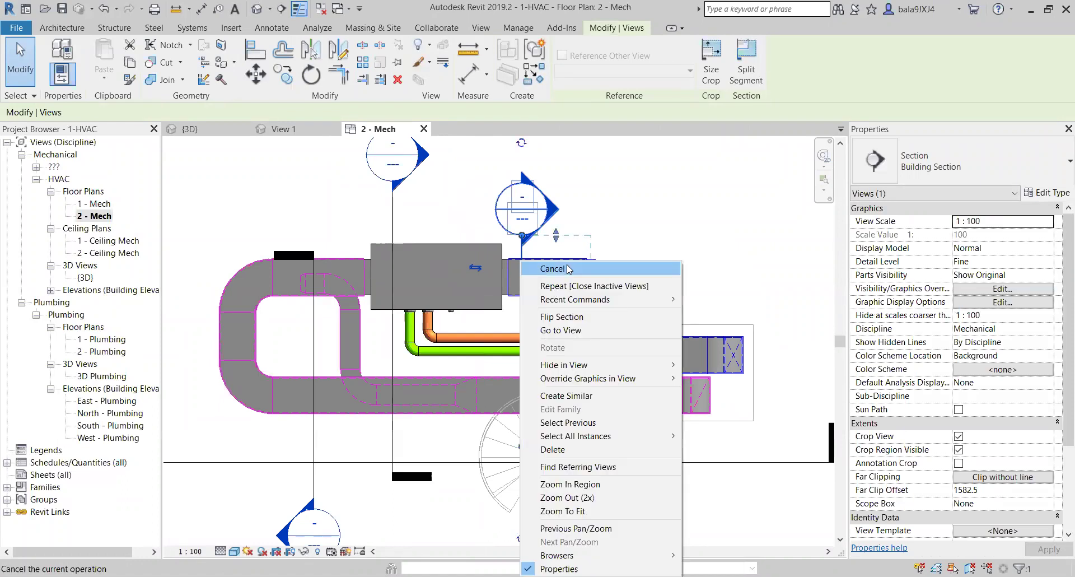
pyautogui.click(565, 333)
pyautogui.scroll(4, 504, 294)
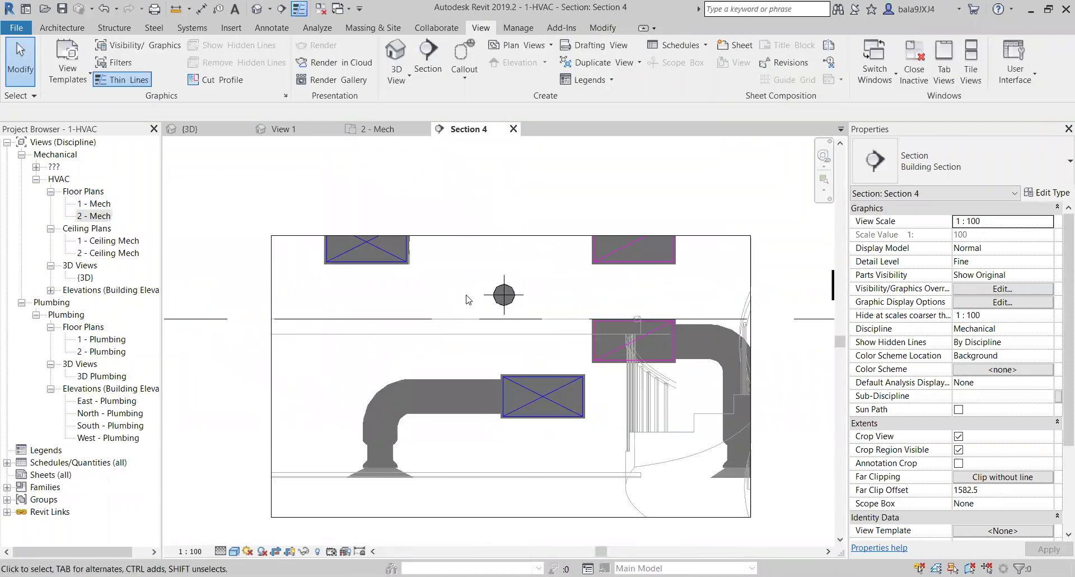
# - Raise the upper crop boundary of Section 4 so that it includes the higher supply pipe
pyautogui.scroll(-2, 504, 295)
pyautogui.scroll(-1, 504, 295)
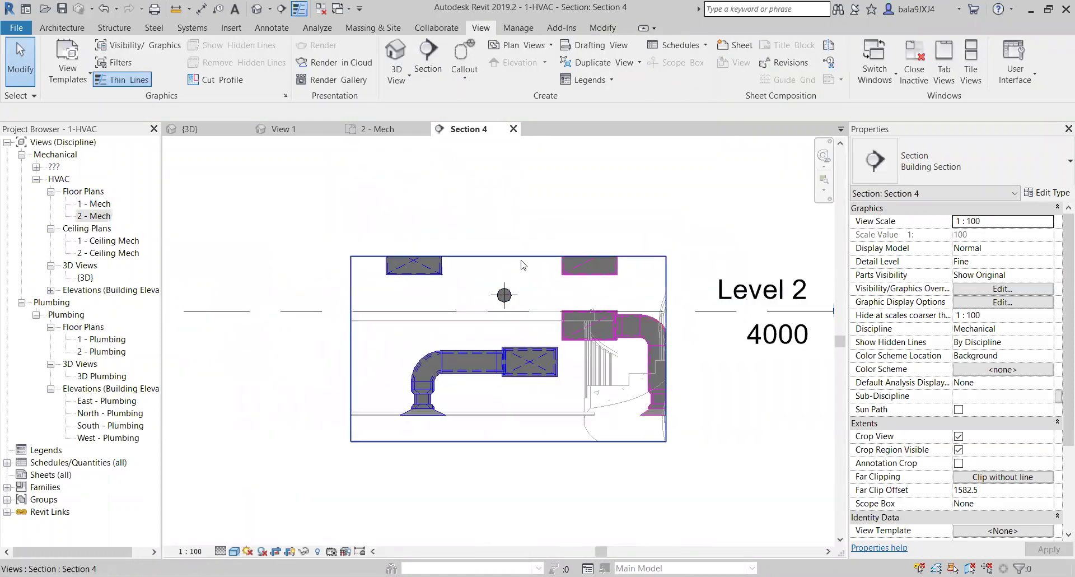
pyautogui.click(668, 347)
pyautogui.moveTo(679, 347); pyautogui.dragTo(656, 471, button='middle')
pyautogui.moveTo(486, 381); pyautogui.dragTo(479, 242)
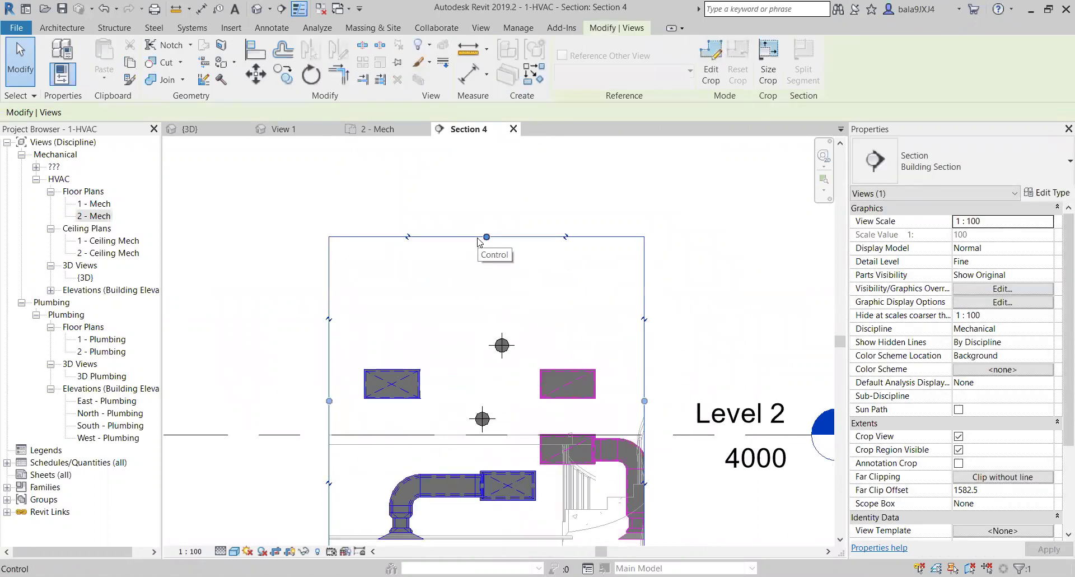
pyautogui.scroll(1, 479, 242)
pyautogui.press('Escape')
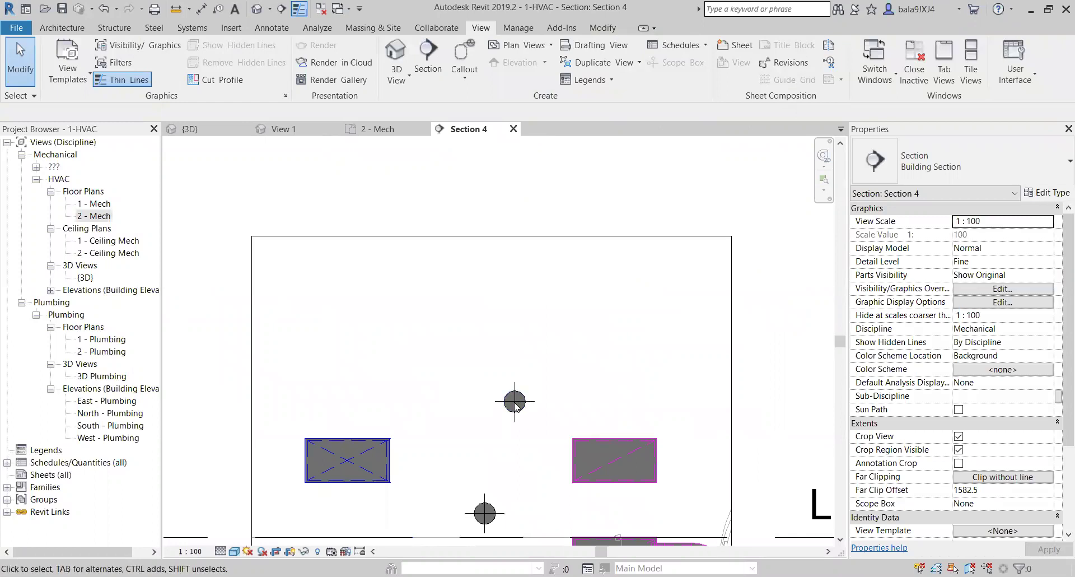
# - Close the inactive views and open the default 3D view to examine the pipes beside the AHU
pyautogui.scroll(-1, 533, 370)
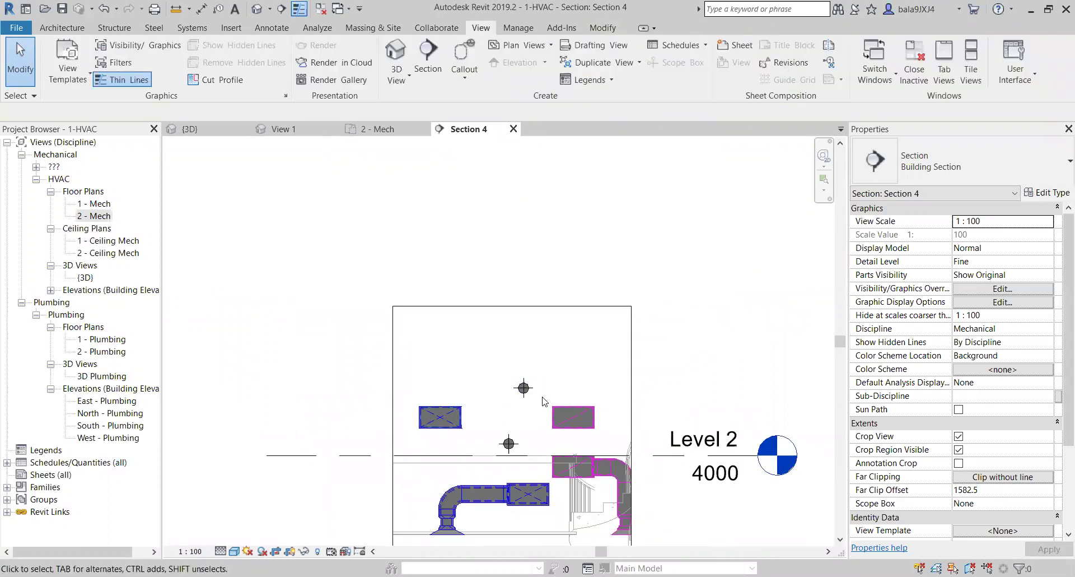
pyautogui.scroll(-1, 531, 389)
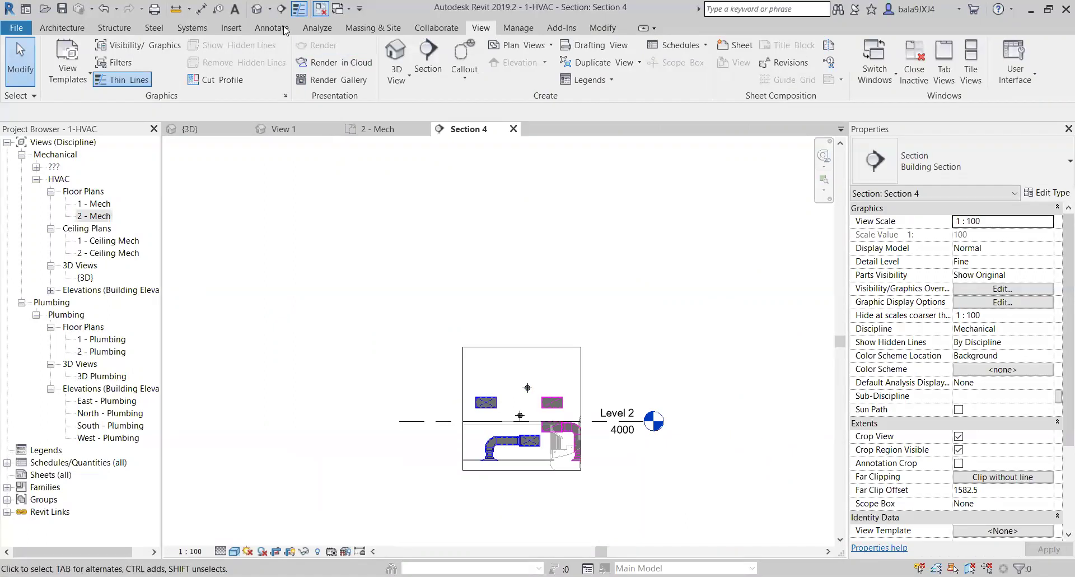
pyautogui.click(321, 9)
pyautogui.click(256, 9)
pyautogui.scroll(3, 550, 302)
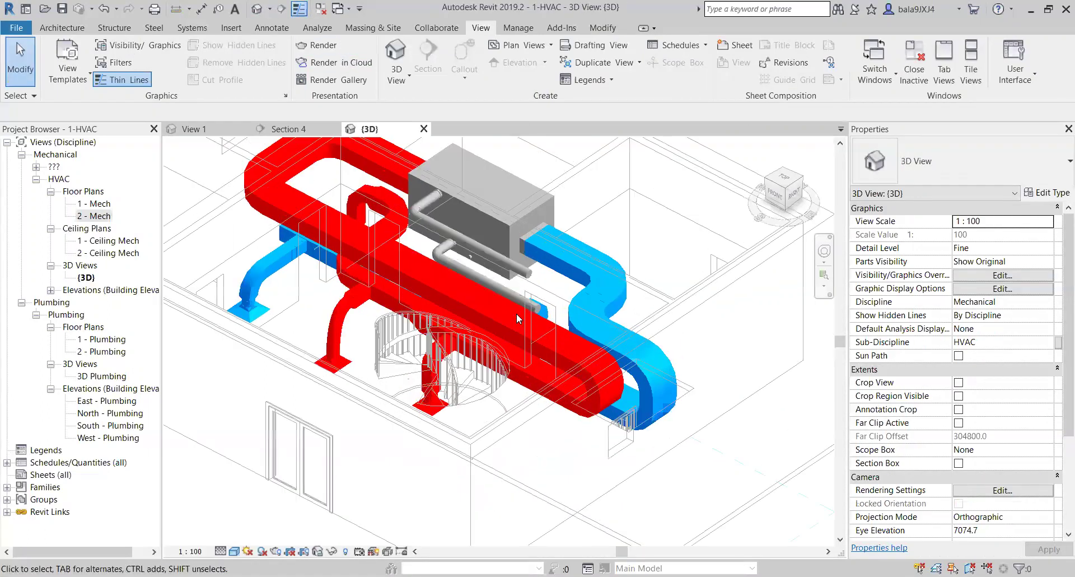
# - Draw a section in the 2 - Mech floor plan lengthwise between the supply and return pipes, facing the AHU
pyautogui.doubleClick(100, 216)
pyautogui.scroll(4, 515, 327)
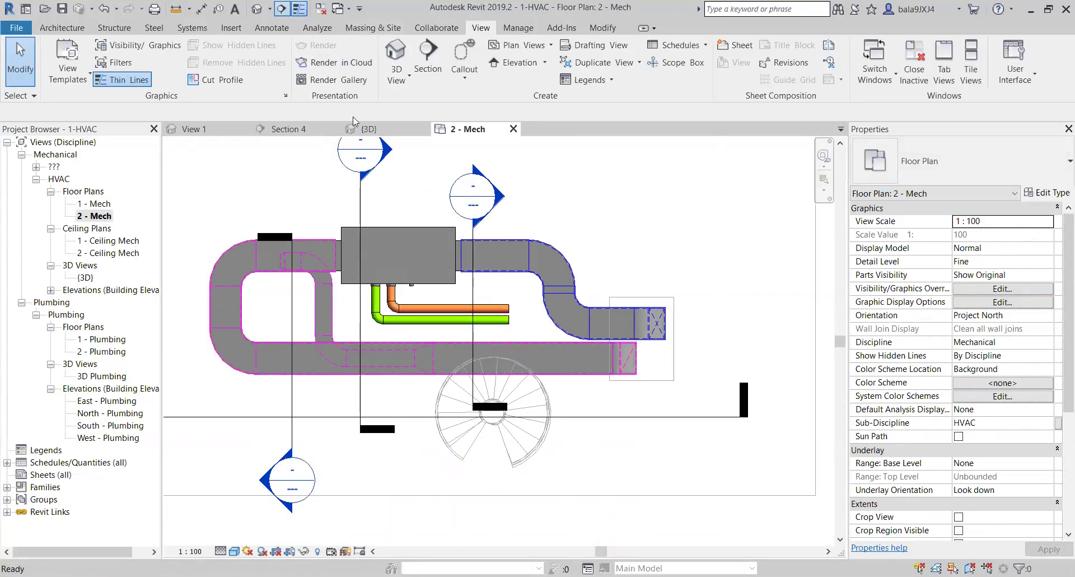
pyautogui.click(428, 56)
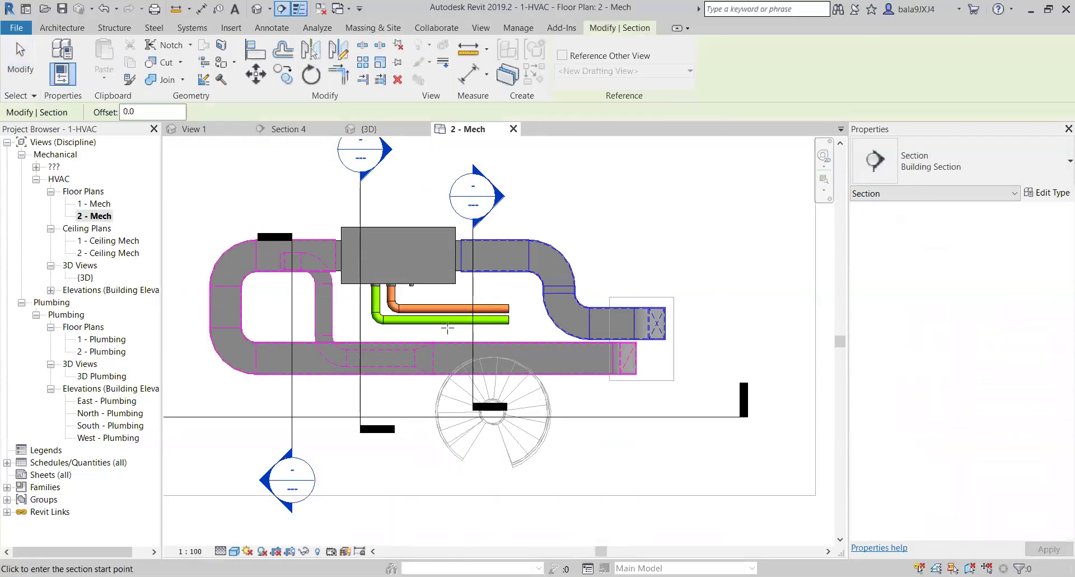
pyautogui.click(418, 314)
pyautogui.click(622, 313)
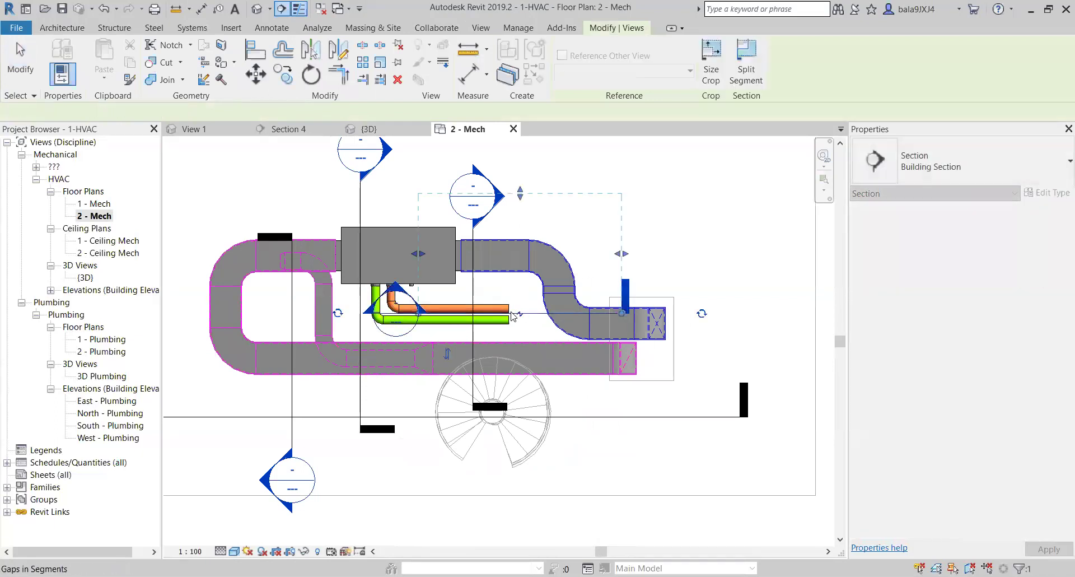
pyautogui.scroll(3, 511, 312)
pyautogui.scroll(-3, 544, 314)
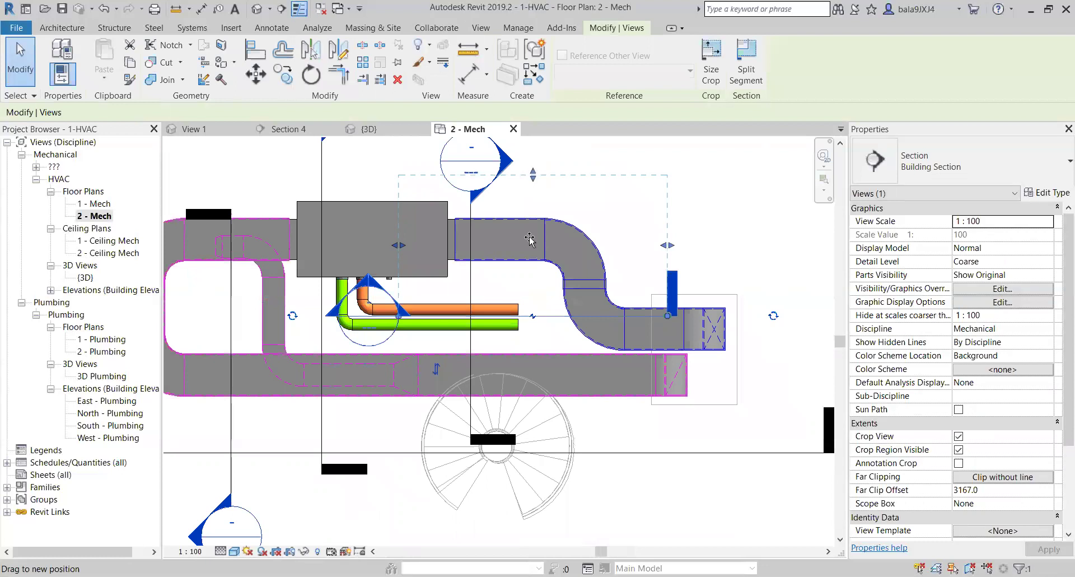
# - Open the new section's view and set it to Fine detail with the Shaded visual style
pyautogui.rightClick(537, 291)
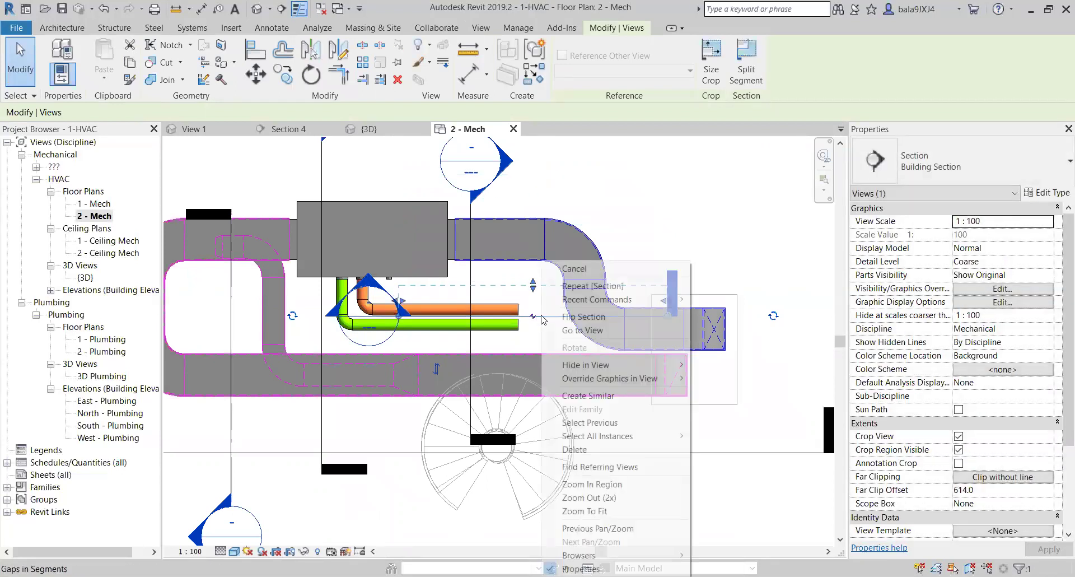
pyautogui.click(582, 331)
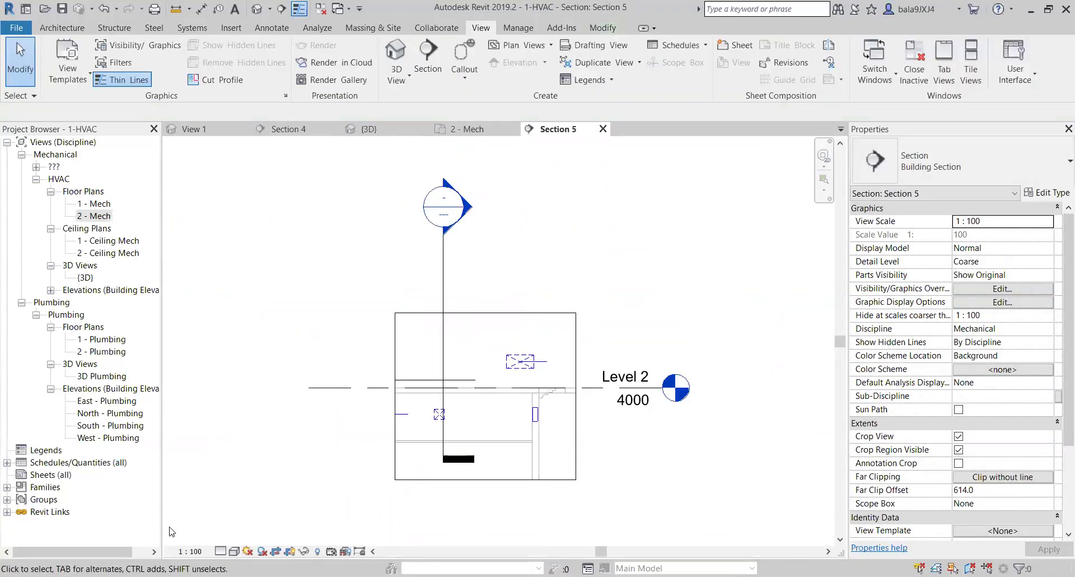
pyautogui.click(220, 551)
pyautogui.click(241, 534)
pyautogui.click(234, 551)
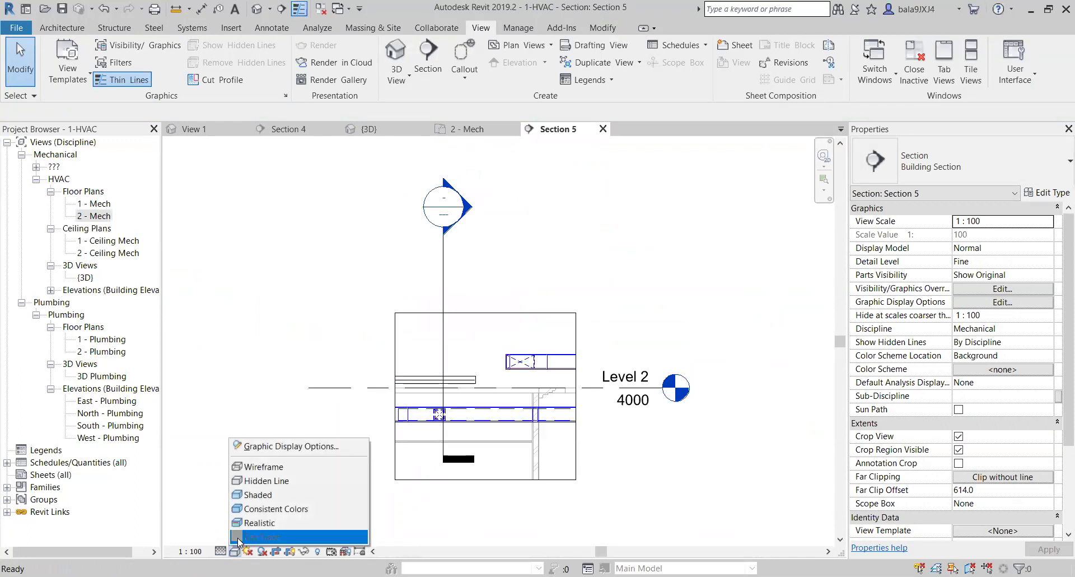
pyautogui.click(255, 496)
# - Draw a vertical riser in Section 5 from the open end of the return pipe to just below the crop region's upper edge
pyautogui.scroll(3, 473, 379)
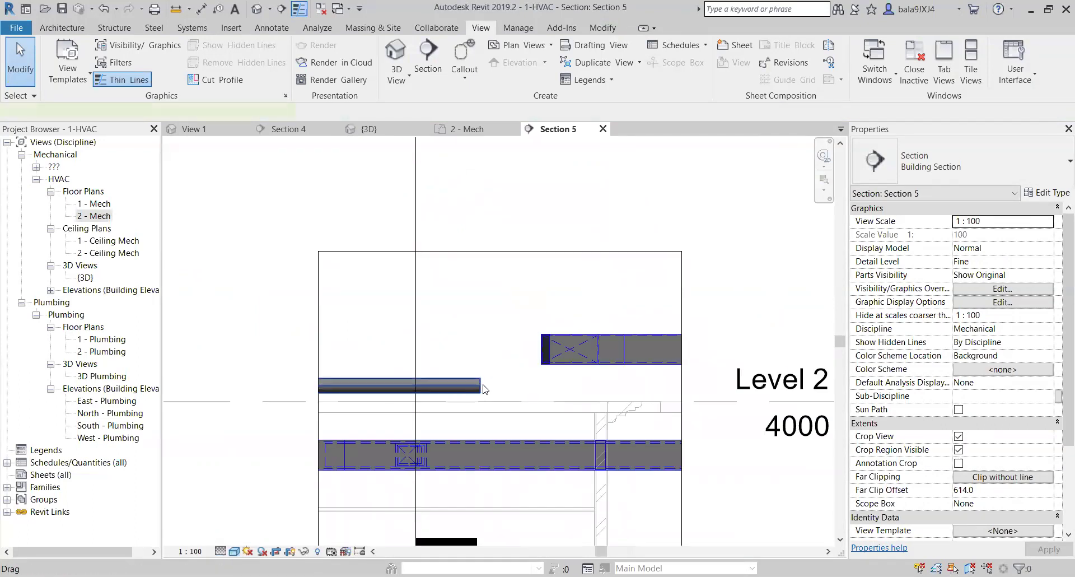
pyautogui.click(482, 387)
pyautogui.rightClick(480, 385)
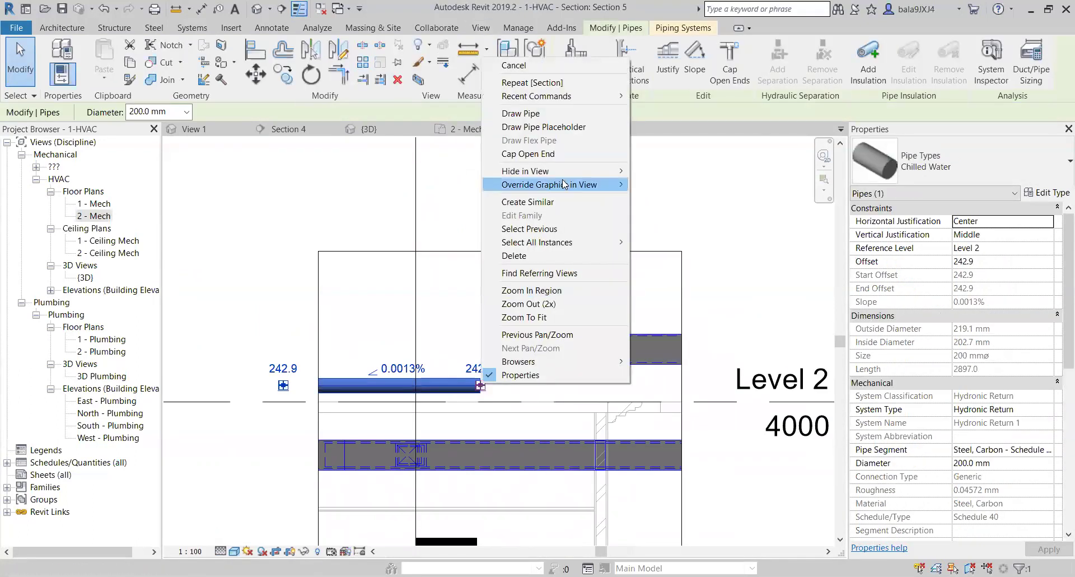
pyautogui.click(521, 113)
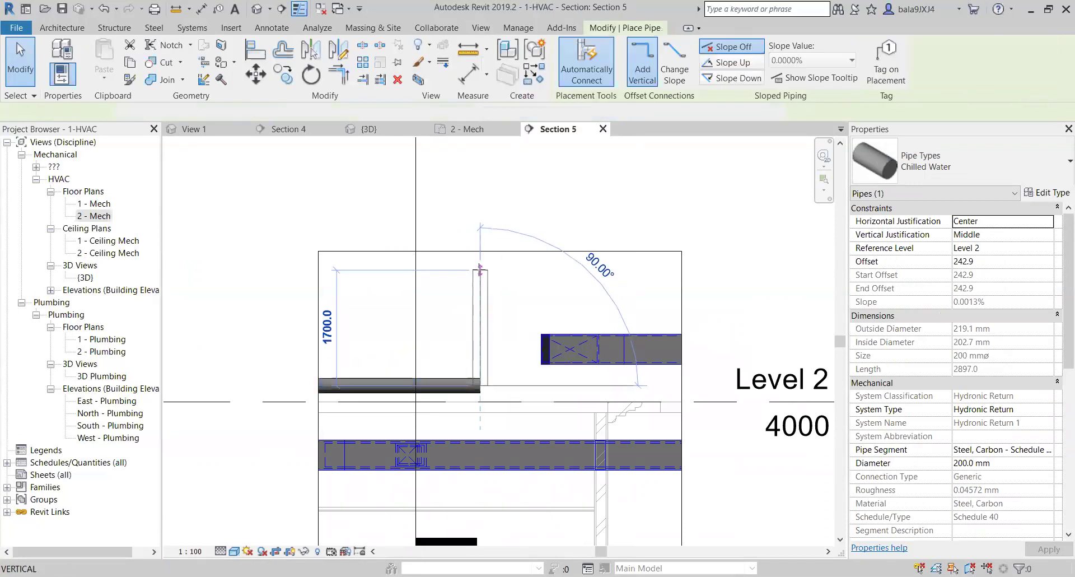
pyautogui.click(479, 263)
pyautogui.press('Escape')
pyautogui.press('Escape')
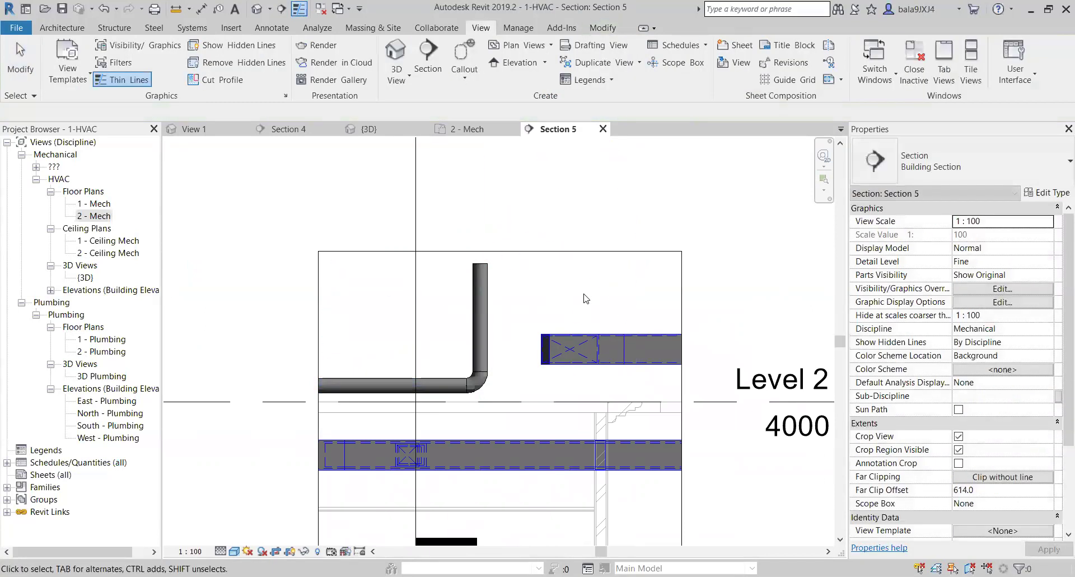
# - Examine the new return riser beside the AHU in the default 3D view
pyautogui.click(256, 9)
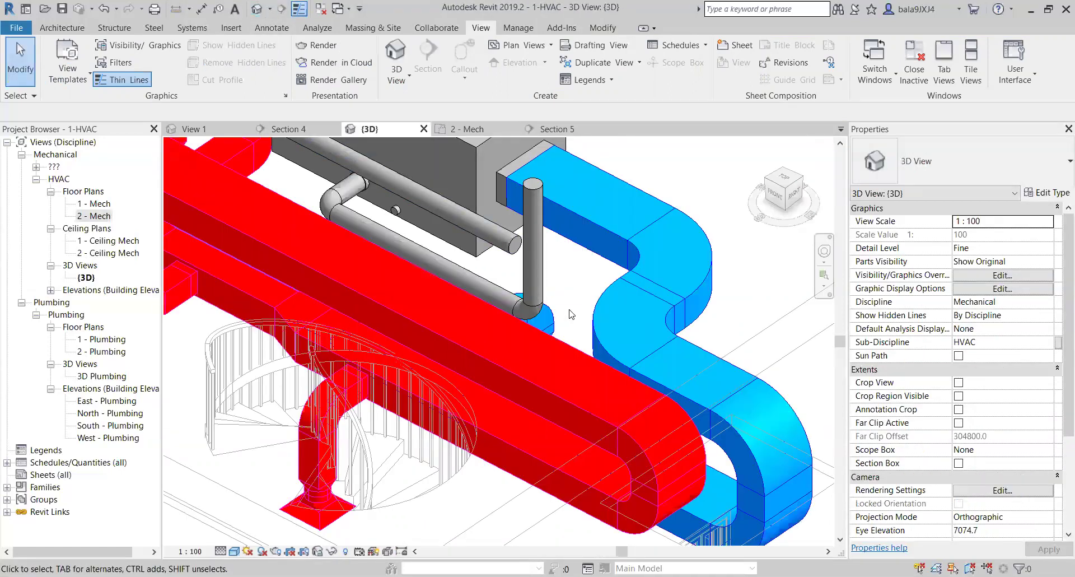
pyautogui.scroll(-3, 537, 287)
pyautogui.scroll(6, 536, 287)
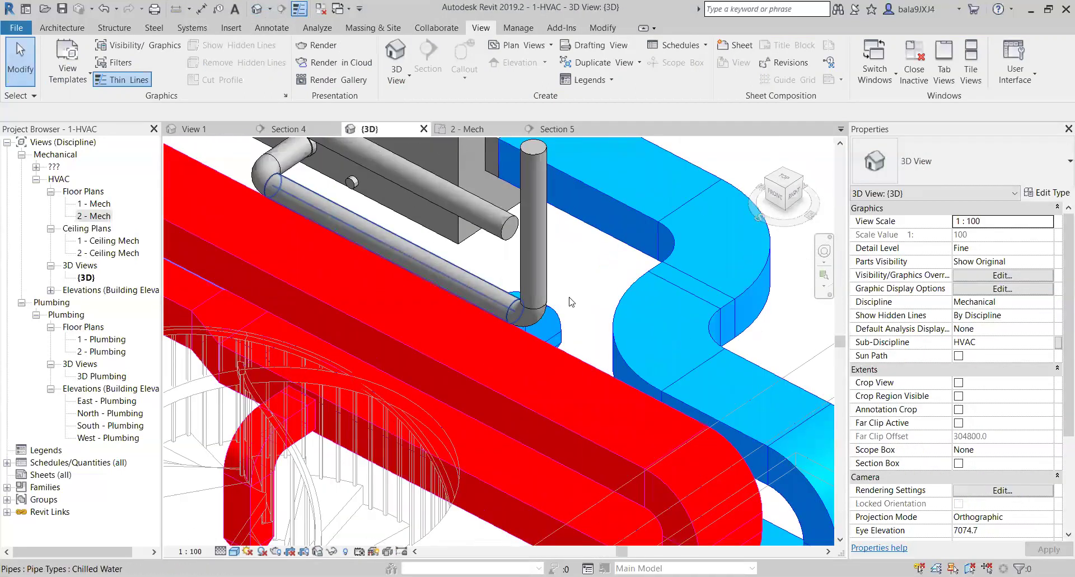
pyautogui.scroll(-3, 569, 302)
pyautogui.keyDown('shift'); pyautogui.moveTo(569, 302); pyautogui.dragTo(655, 278, button='middle'); pyautogui.keyUp('shift')
pyautogui.scroll(3, 572, 283)
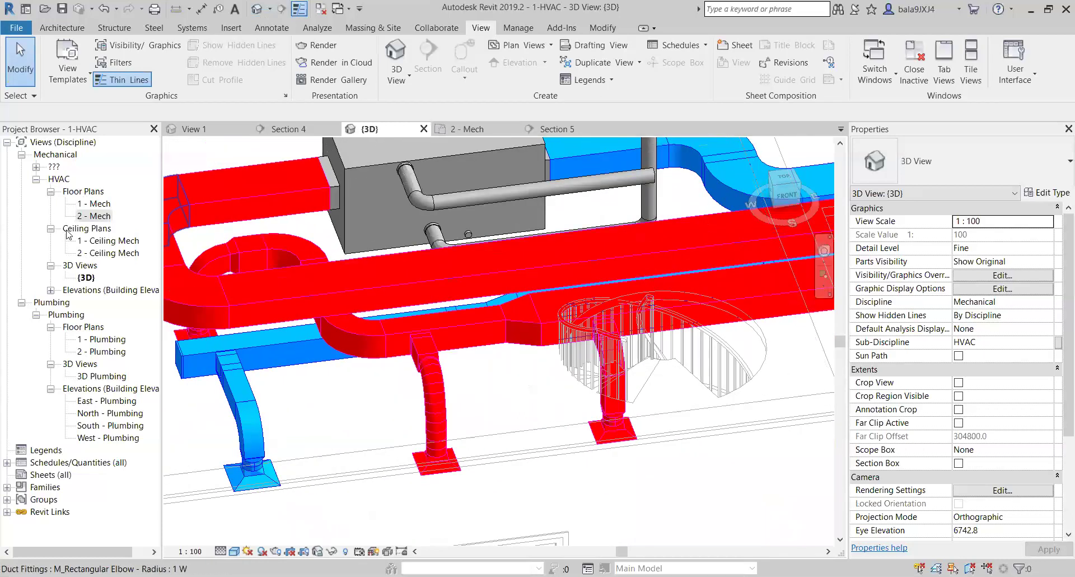
# - Move the Section 5 line in the 2 - Mech floor plan to the outer side of the supply pipe and reopen its view
pyautogui.doubleClick(100, 218)
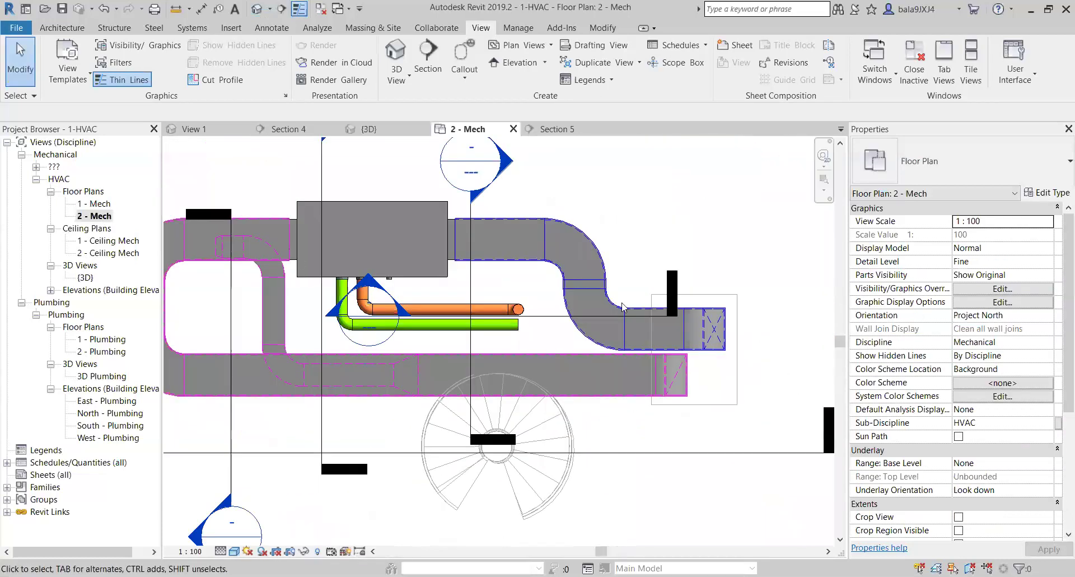
pyautogui.click(548, 315)
pyautogui.moveTo(548, 334); pyautogui.dragTo(550, 347)
pyautogui.rightClick(550, 347)
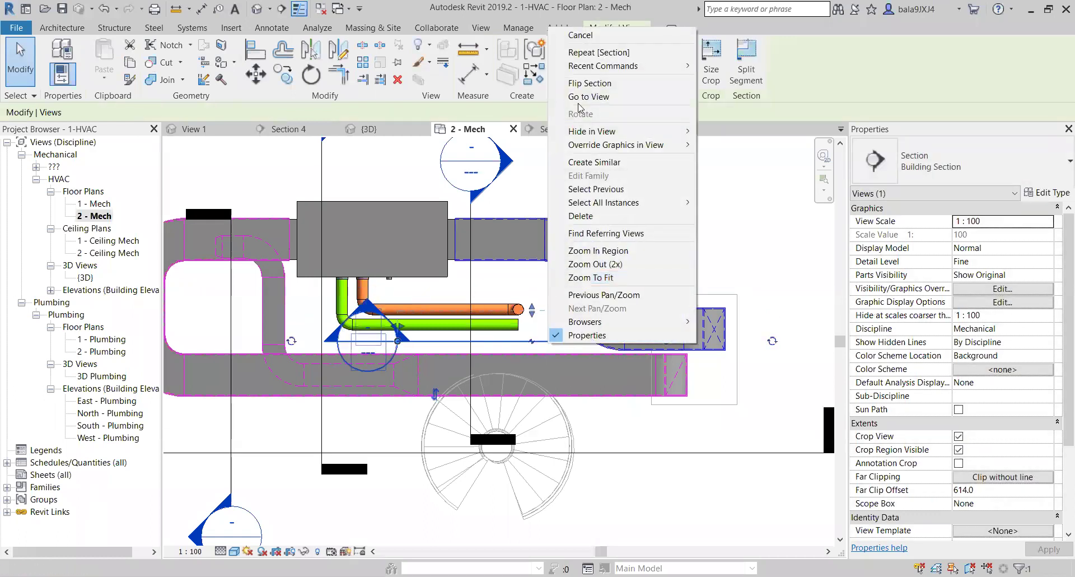
pyautogui.click(585, 101)
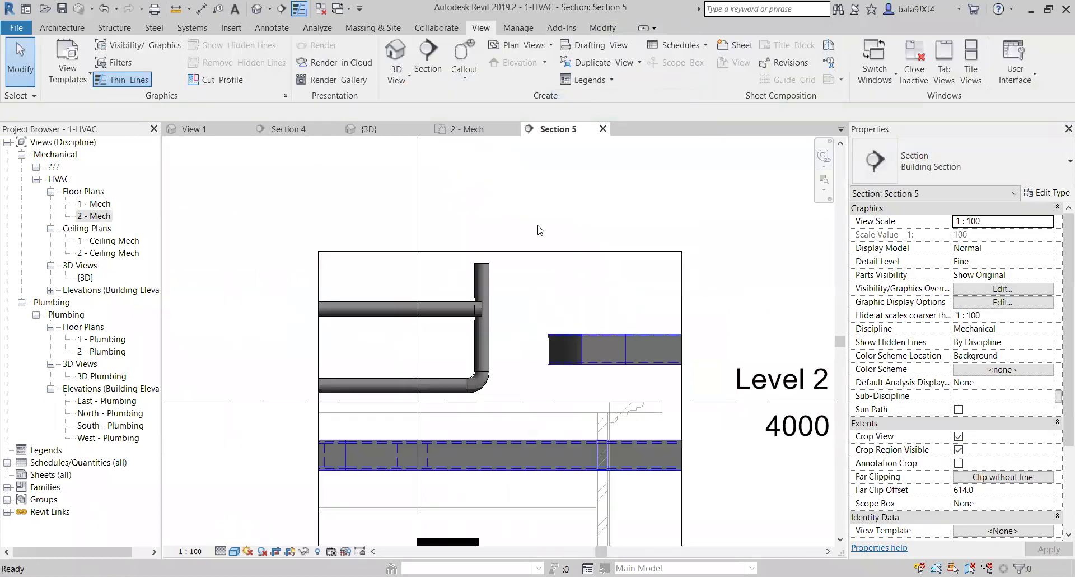
# - Draw a vertical riser in Section 5 from the open end of the supply pipe to above the crop region's upper edge
pyautogui.click(482, 274)
pyautogui.press('Escape')
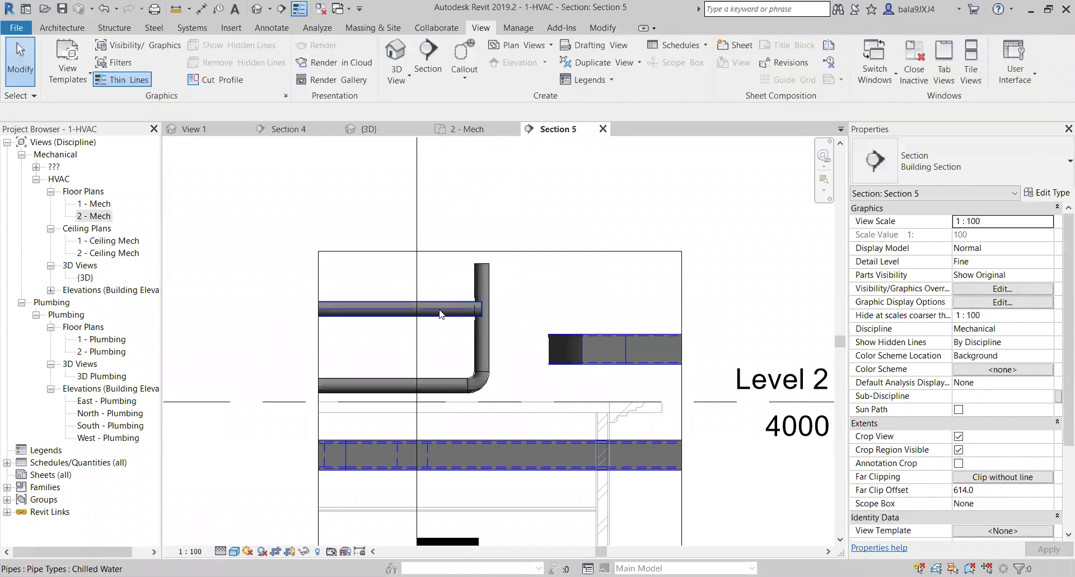
pyautogui.click(480, 311)
pyautogui.rightClick(482, 309)
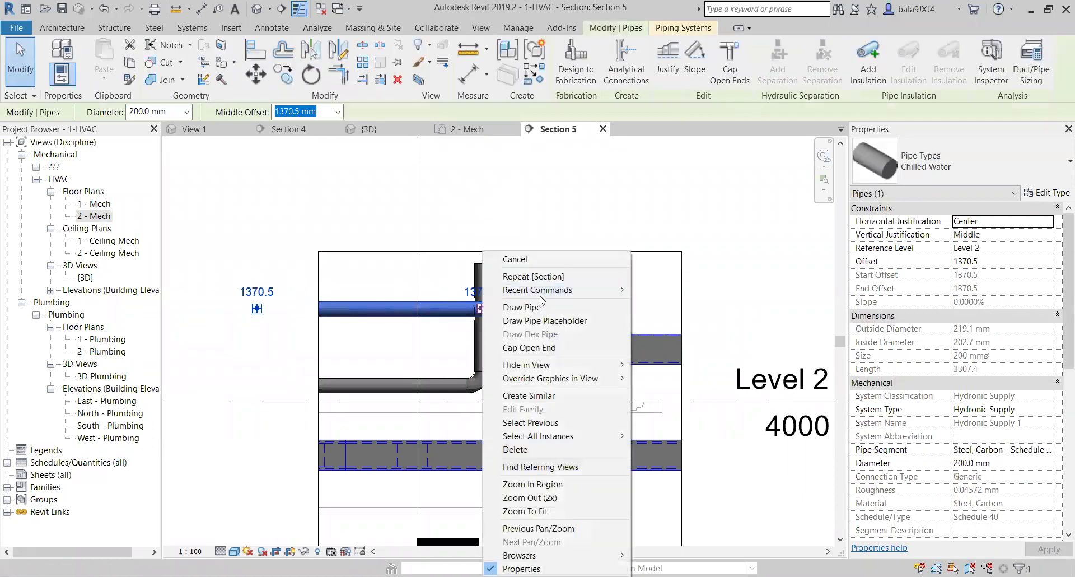
pyautogui.click(498, 307)
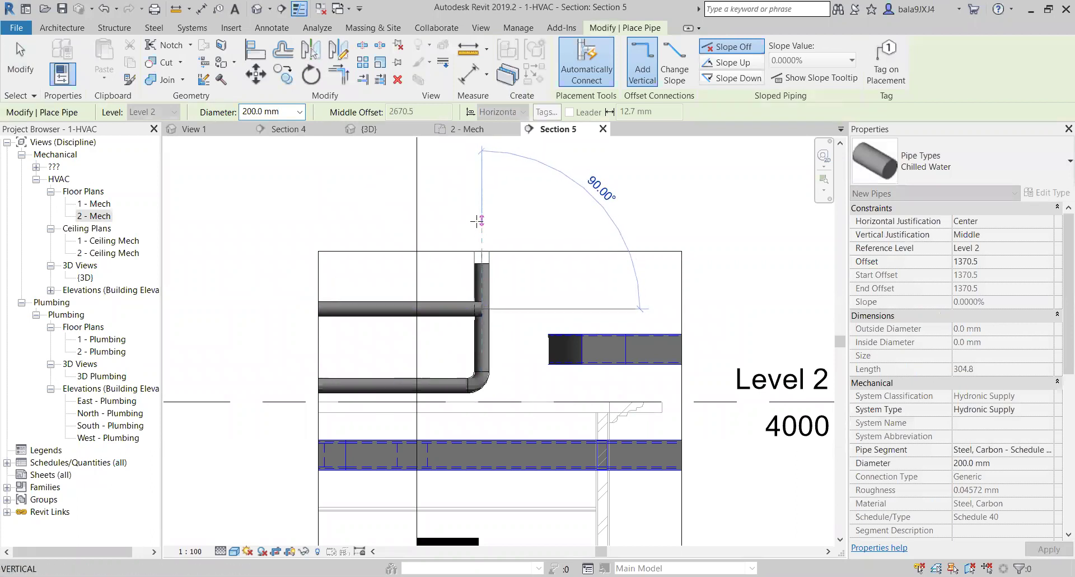
pyautogui.press('Escape')
pyautogui.press('Escape')
# - Examine both chilled water risers and their horizontal runs from the AHU in the 3D view
pyautogui.hotkey('ctrl', 'Tab')
pyautogui.keyDown('shift'); pyautogui.moveTo(610, 308); pyautogui.dragTo(685, 336, button='middle'); pyautogui.keyUp('shift')
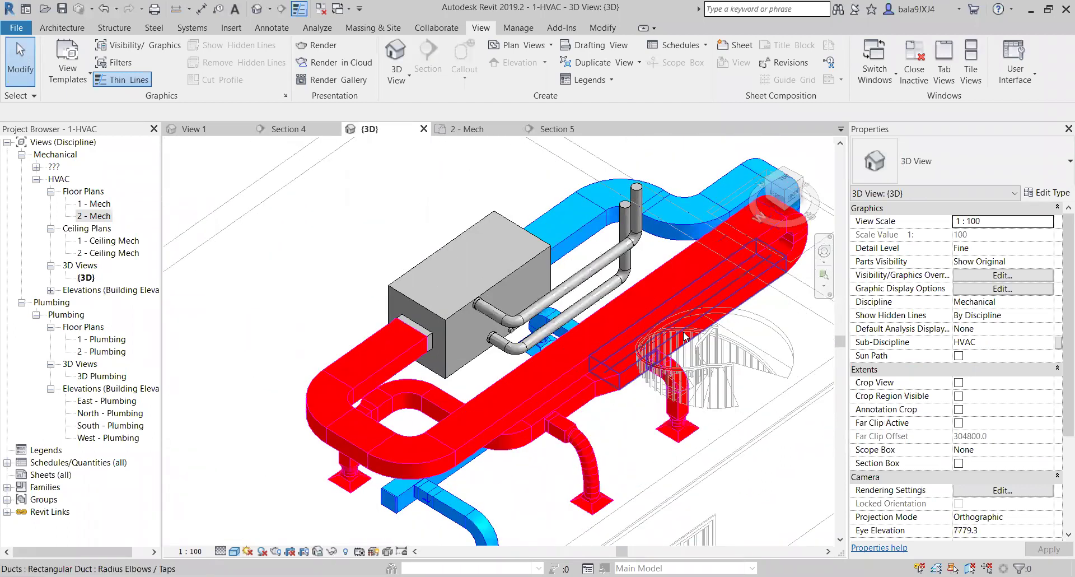
pyautogui.scroll(3, 582, 291)
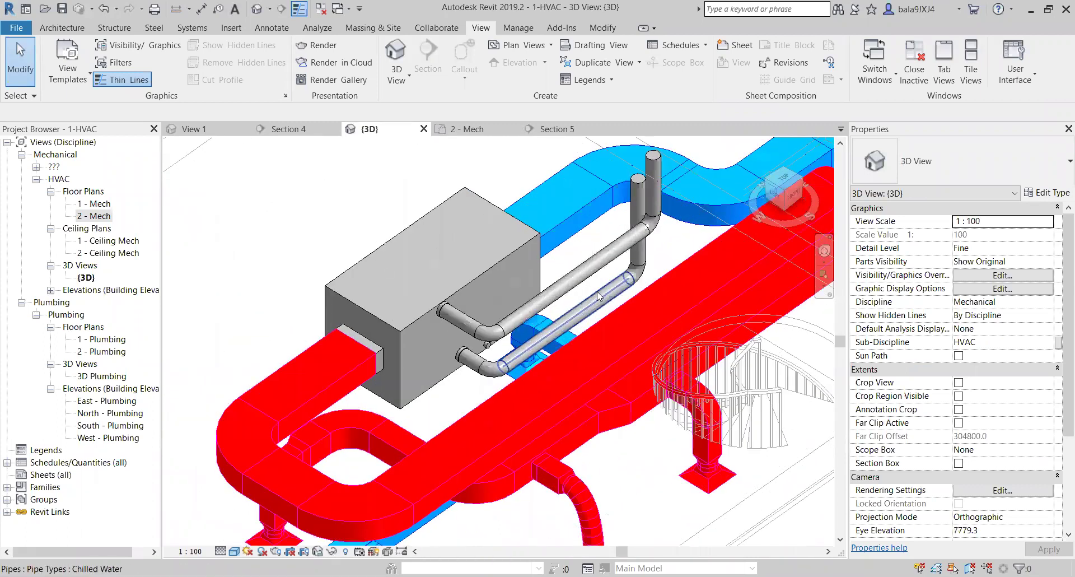
pyautogui.scroll(2, 579, 291)
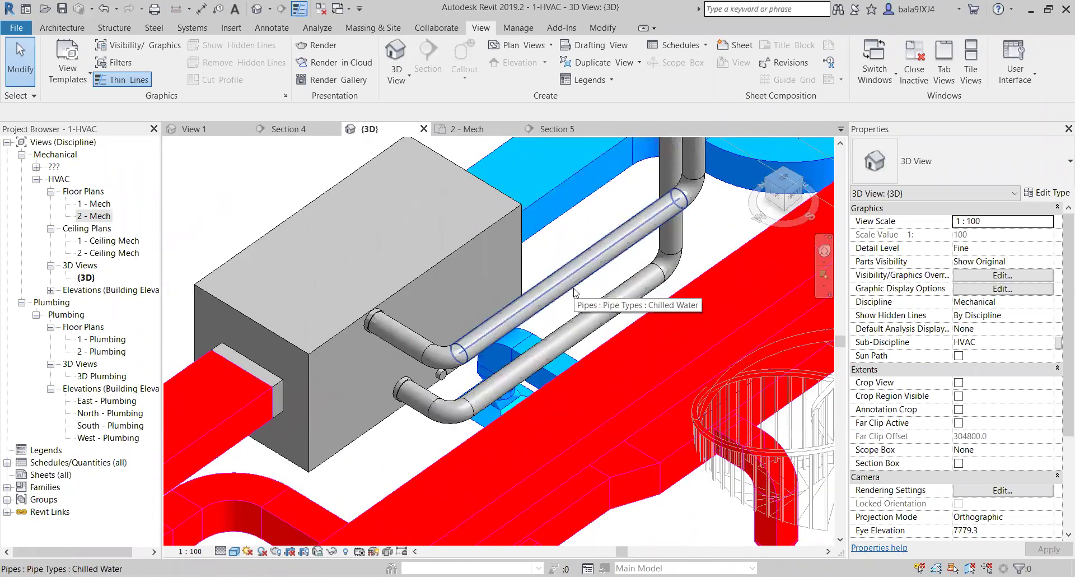
pyautogui.scroll(1, 574, 292)
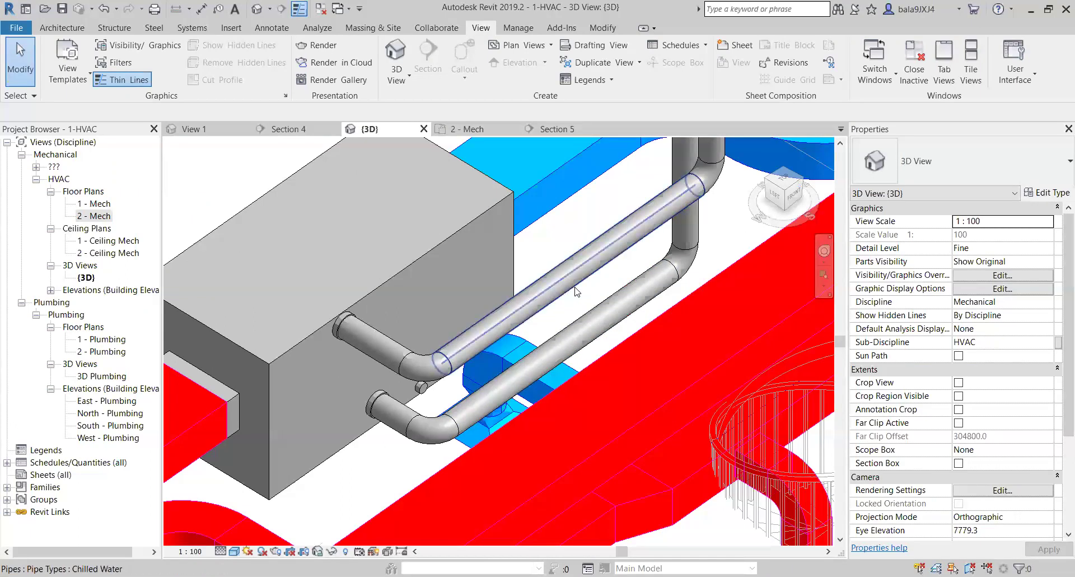
# - Start placing a pipe accessory, agree to load a family, and browse to the Pipe Accessories folder of the US Metric library
pyautogui.click(193, 28)
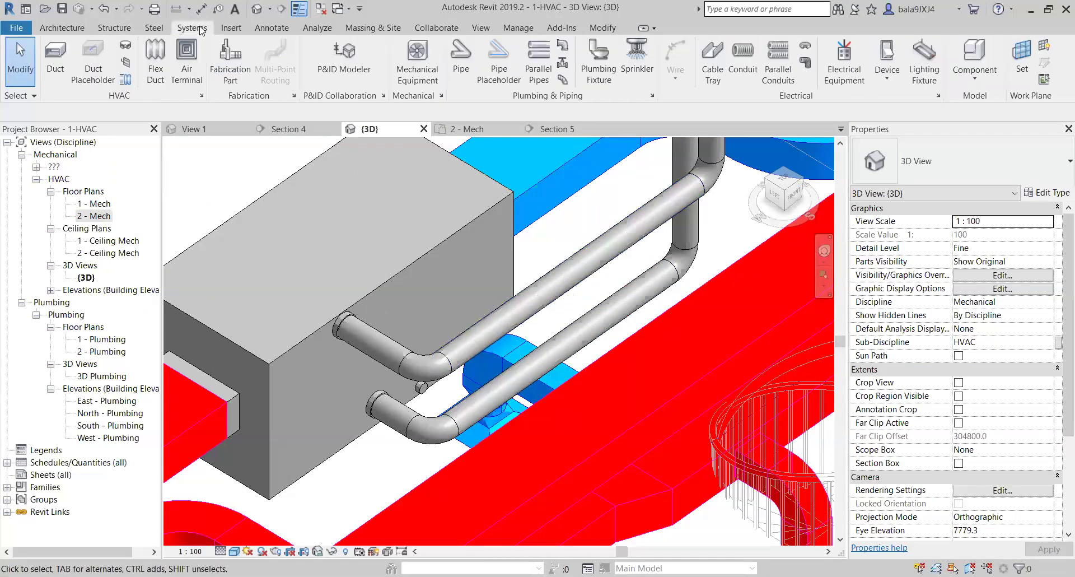
pyautogui.click(562, 62)
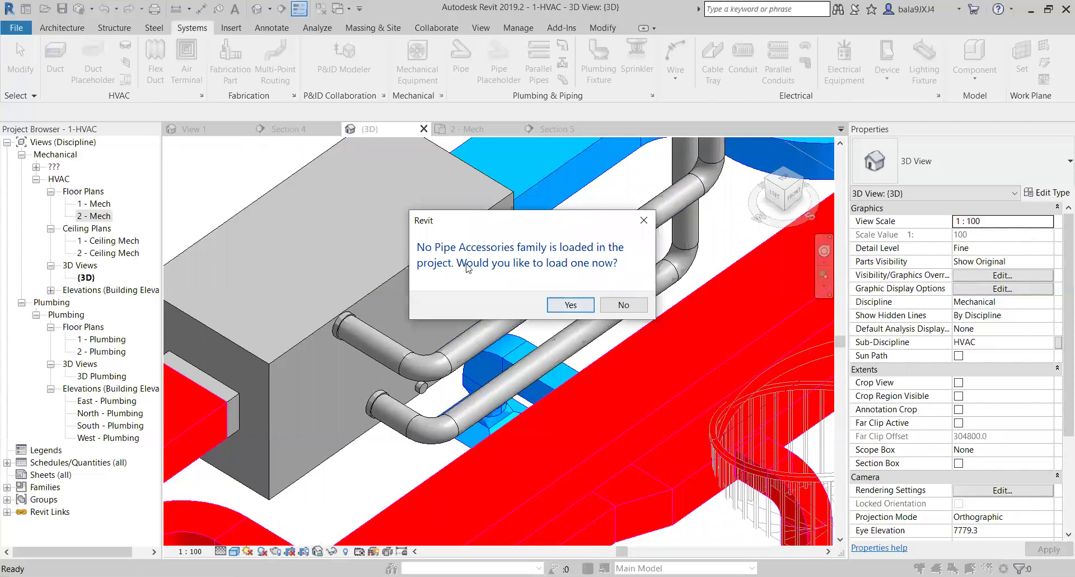
pyautogui.click(571, 305)
pyautogui.click(482, 143)
pyautogui.click(511, 226)
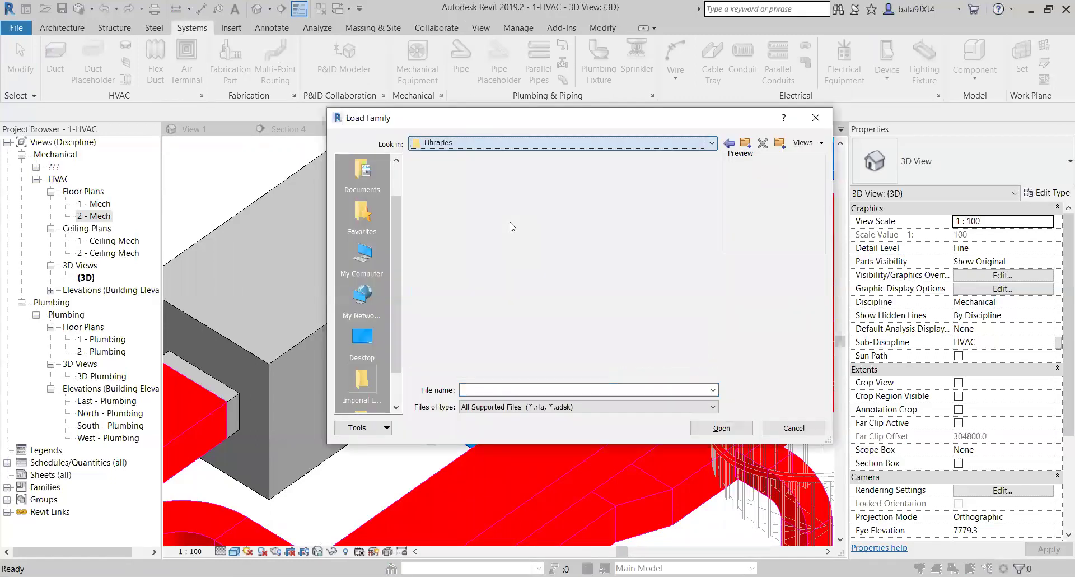
pyautogui.doubleClick(440, 202)
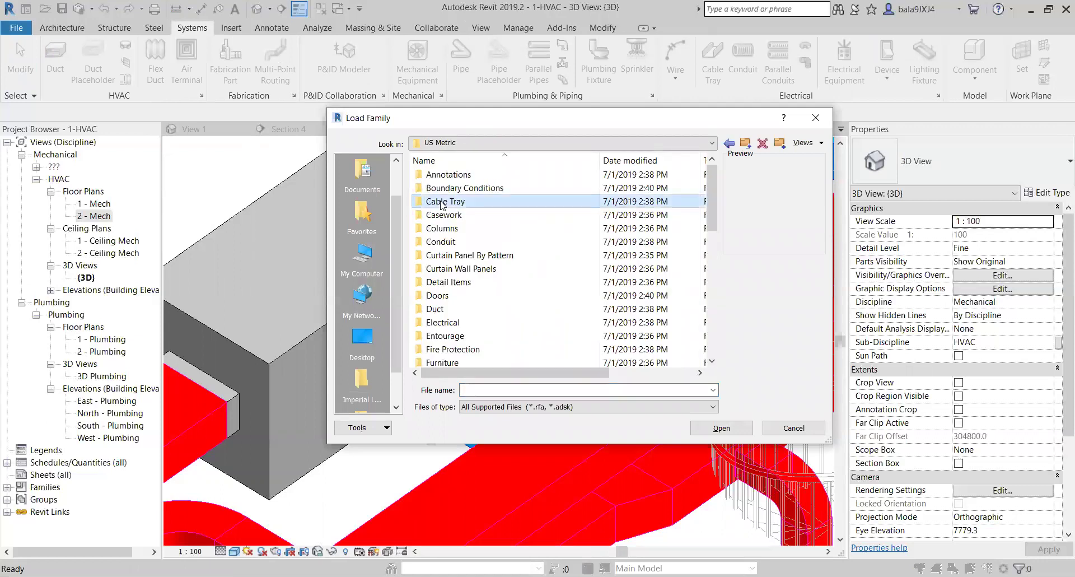
pyautogui.scroll(-7, 441, 191)
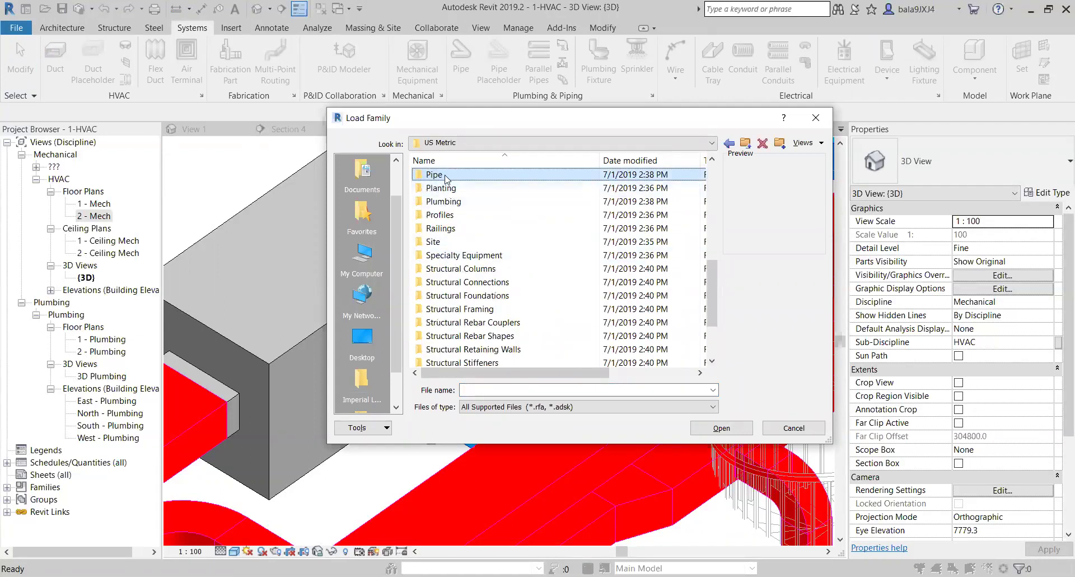
pyautogui.doubleClick(443, 176)
pyautogui.doubleClick(446, 175)
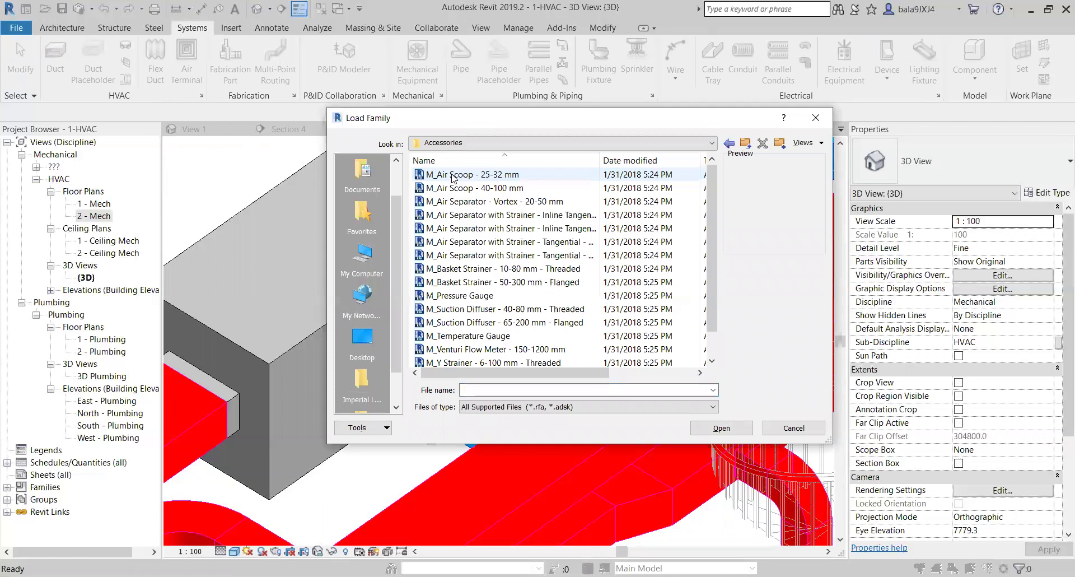
# - Load the M_Ball Valve - 50-150 mm family from the Ball Valves folder within the pipe Valves library
pyautogui.click(498, 256)
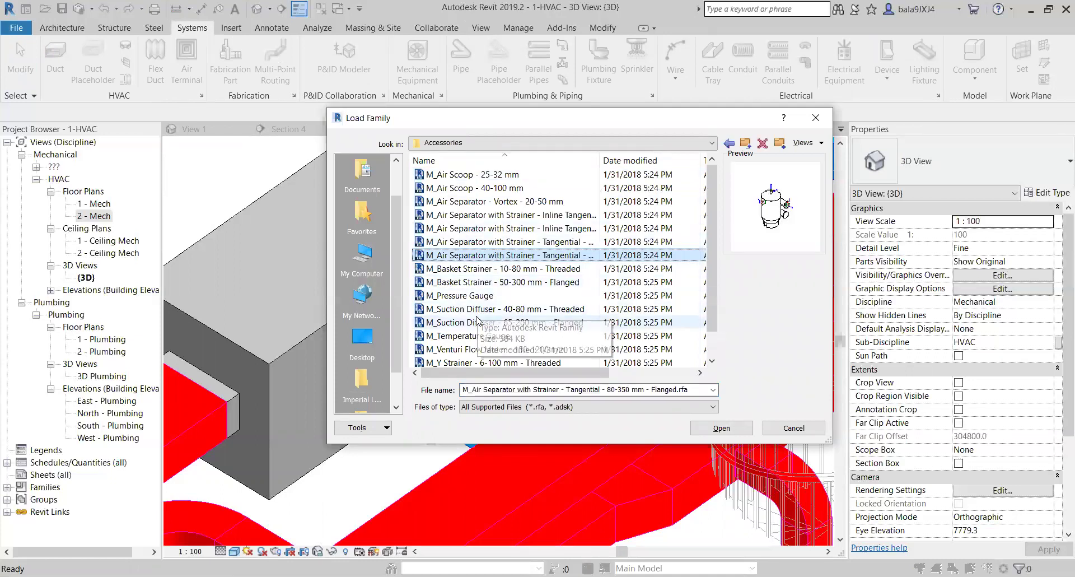
pyautogui.click(477, 296)
pyautogui.scroll(-1, 477, 297)
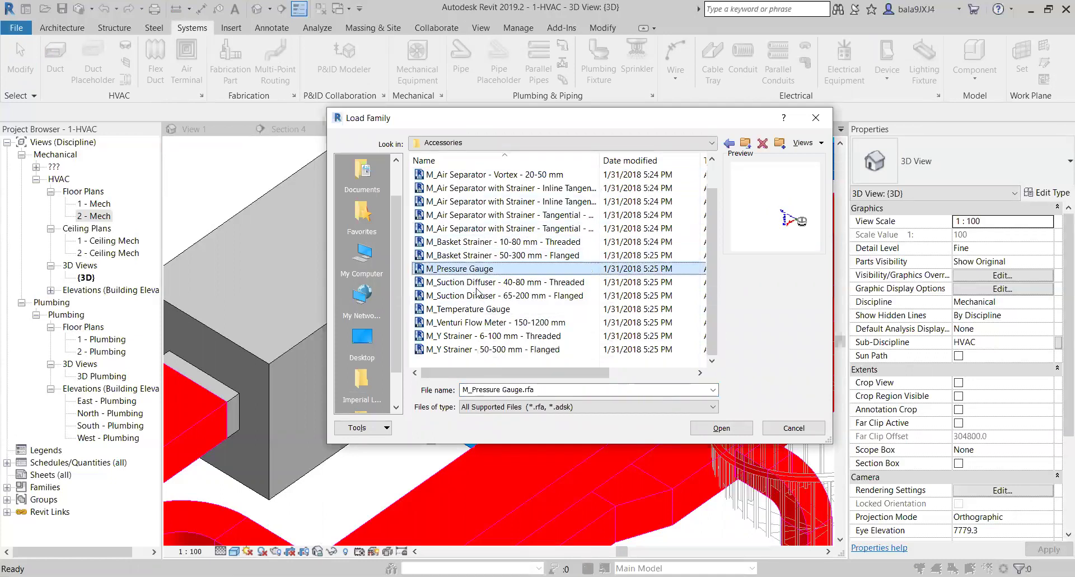
pyautogui.click(730, 143)
pyautogui.doubleClick(440, 202)
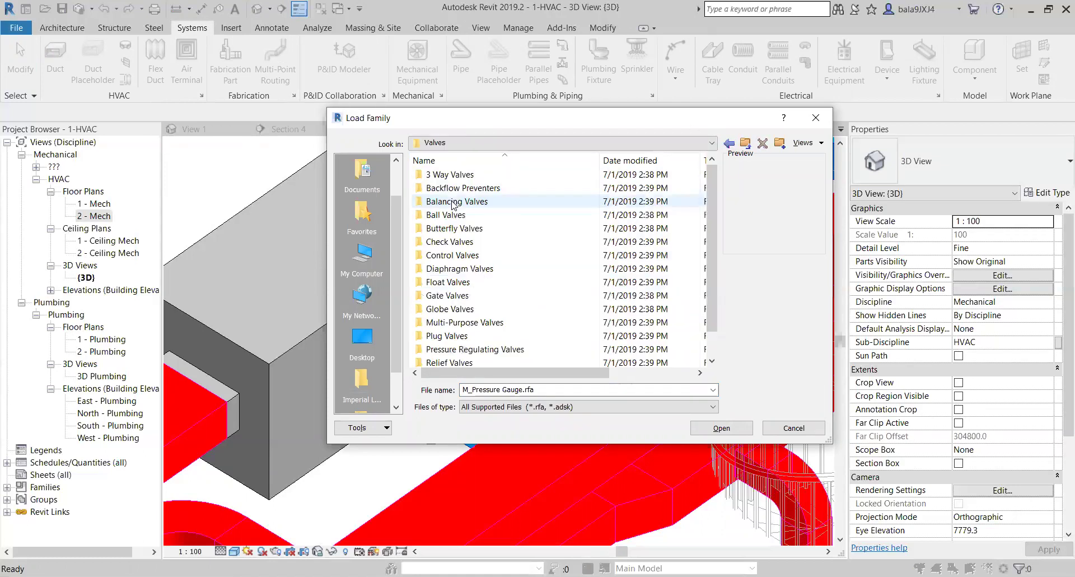
pyautogui.click(455, 176)
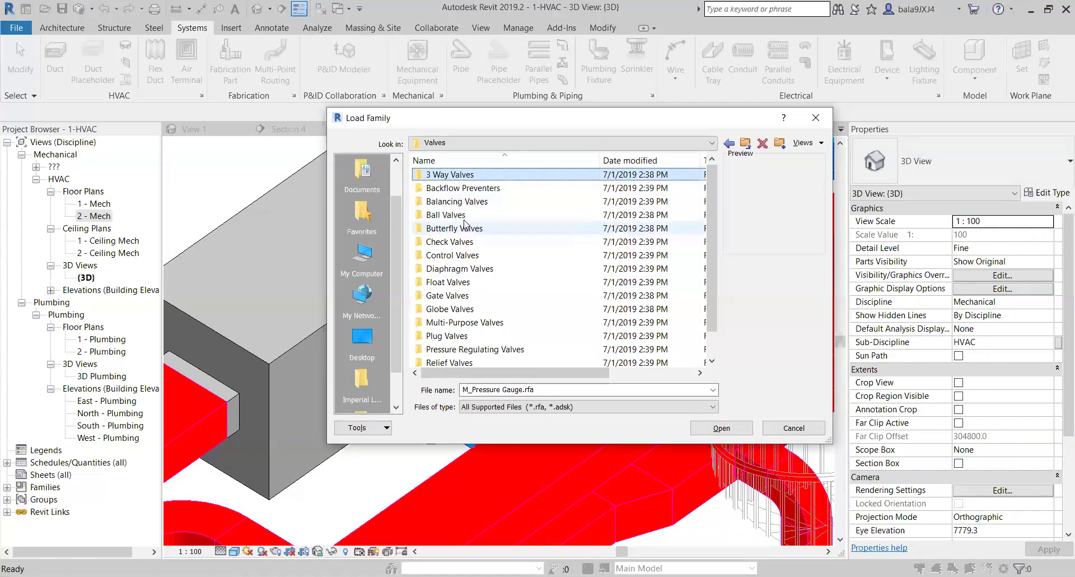
pyautogui.doubleClick(464, 218)
pyautogui.click(474, 176)
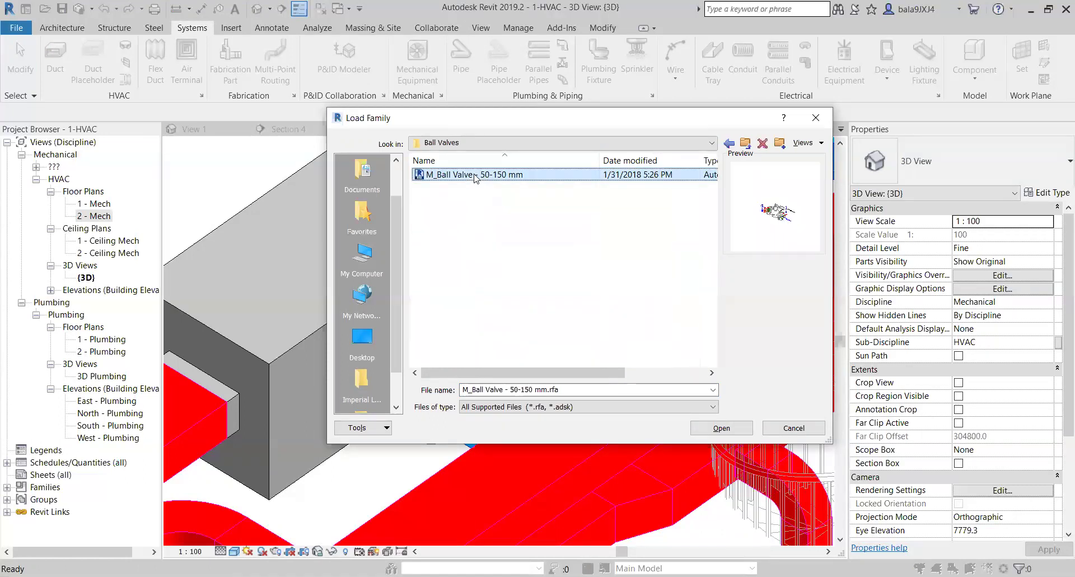
pyautogui.click(723, 430)
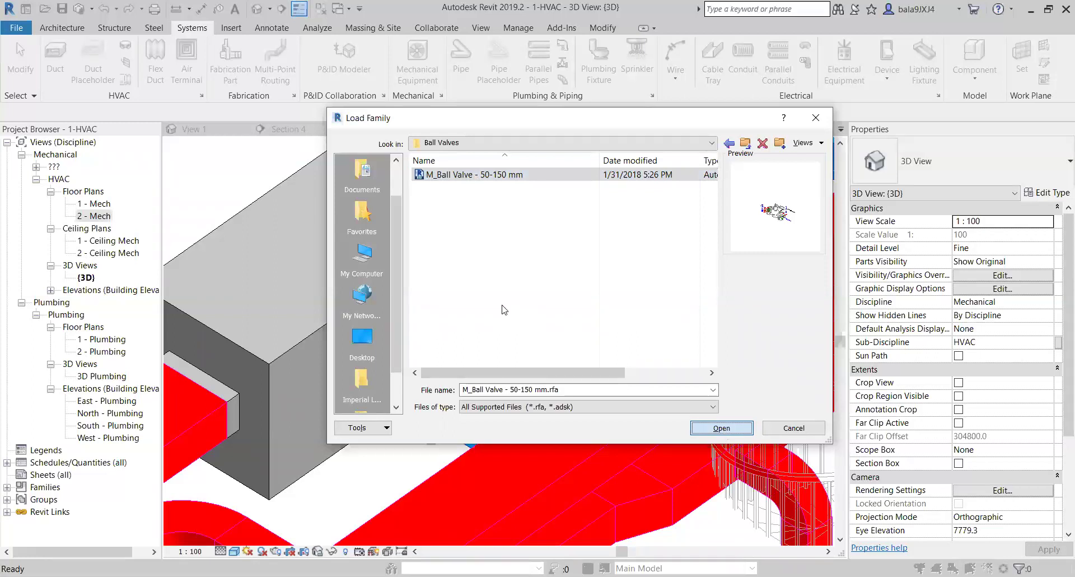
# - Place a 50 mm ball valve midway along the horizontal run of the upper supply pipe
pyautogui.scroll(-4, 570, 261)
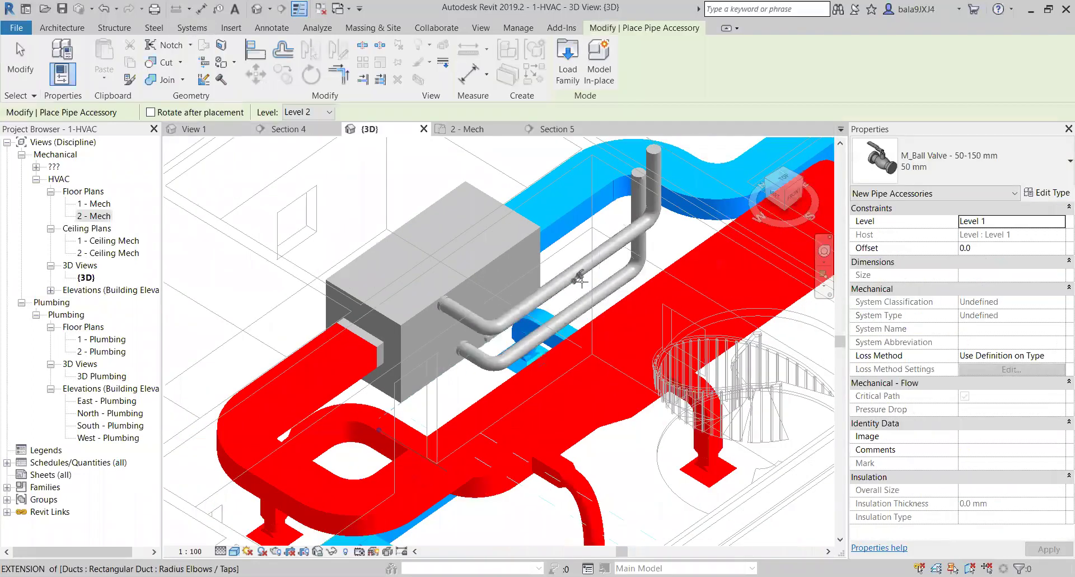
pyautogui.scroll(4, 571, 263)
pyautogui.scroll(2, 570, 259)
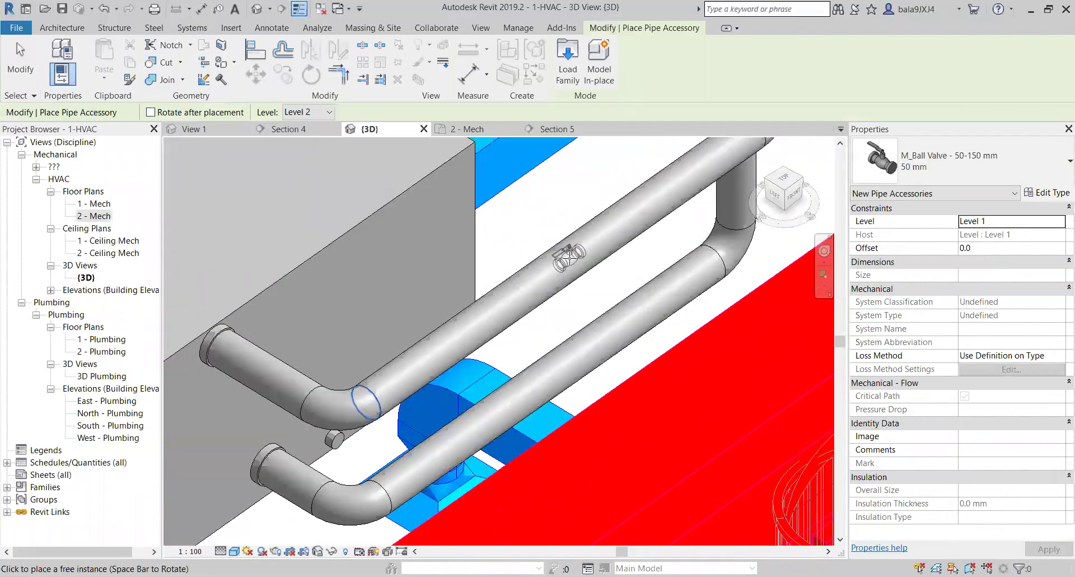
pyautogui.click(570, 256)
pyautogui.press('Escape')
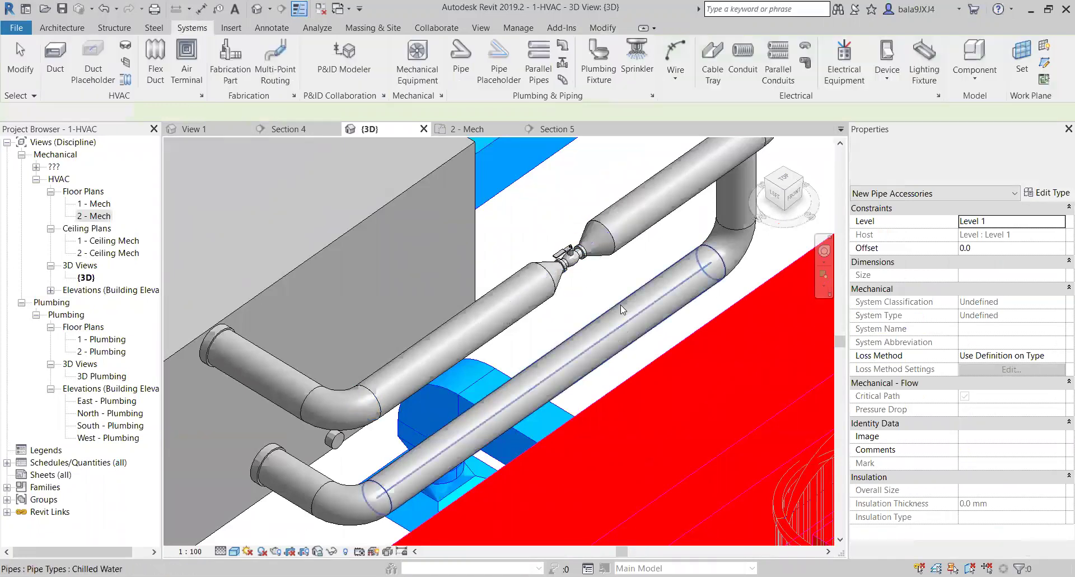
# - Change the ball valve on the horizontal supply pipe to the 150 mm type
pyautogui.scroll(3, 579, 253)
pyautogui.click(579, 266)
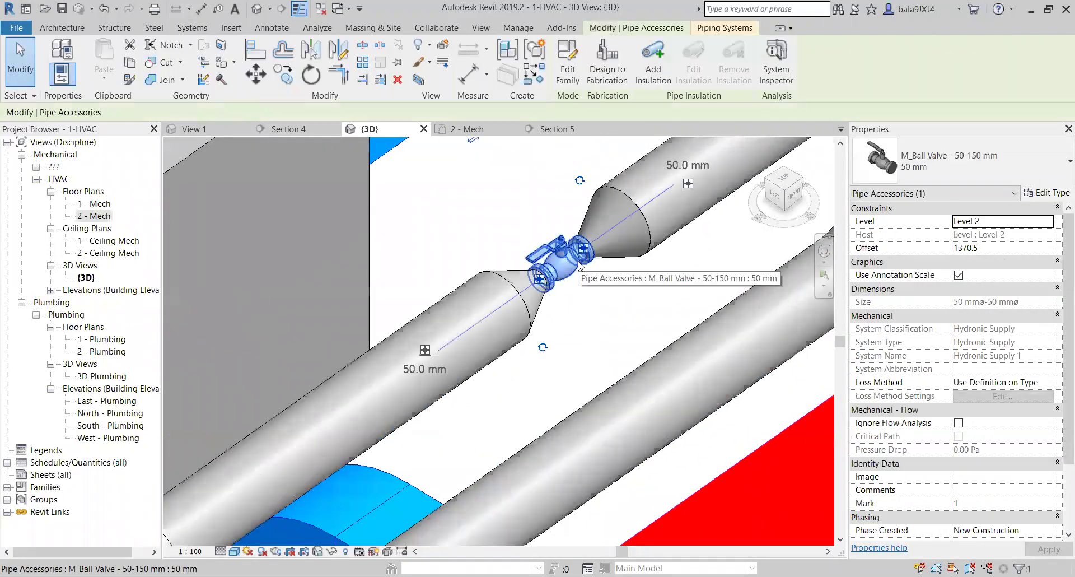
pyautogui.click(945, 167)
pyautogui.click(895, 307)
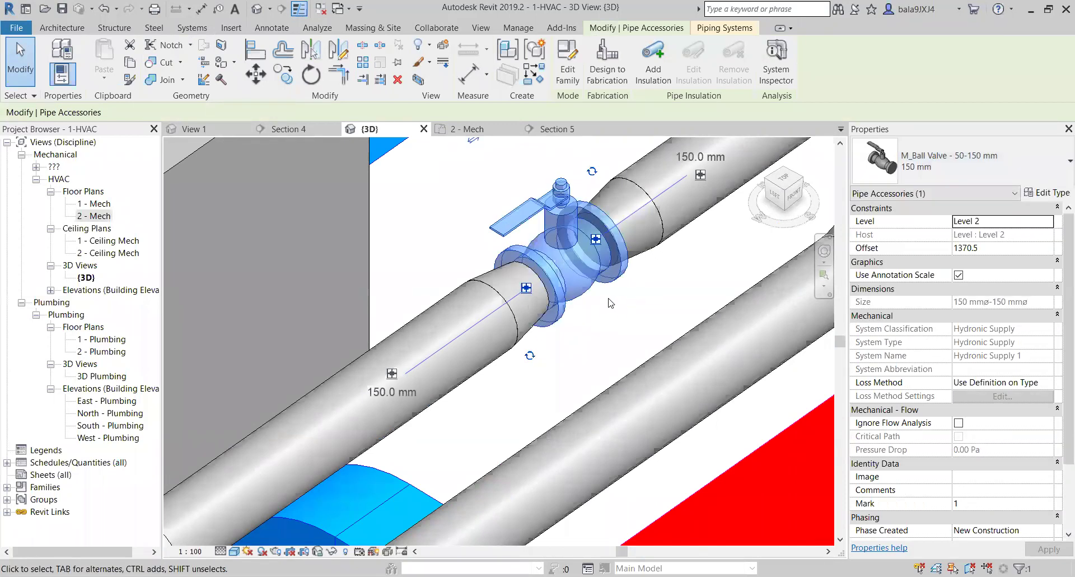
pyautogui.click(648, 302)
pyautogui.scroll(-4, 652, 302)
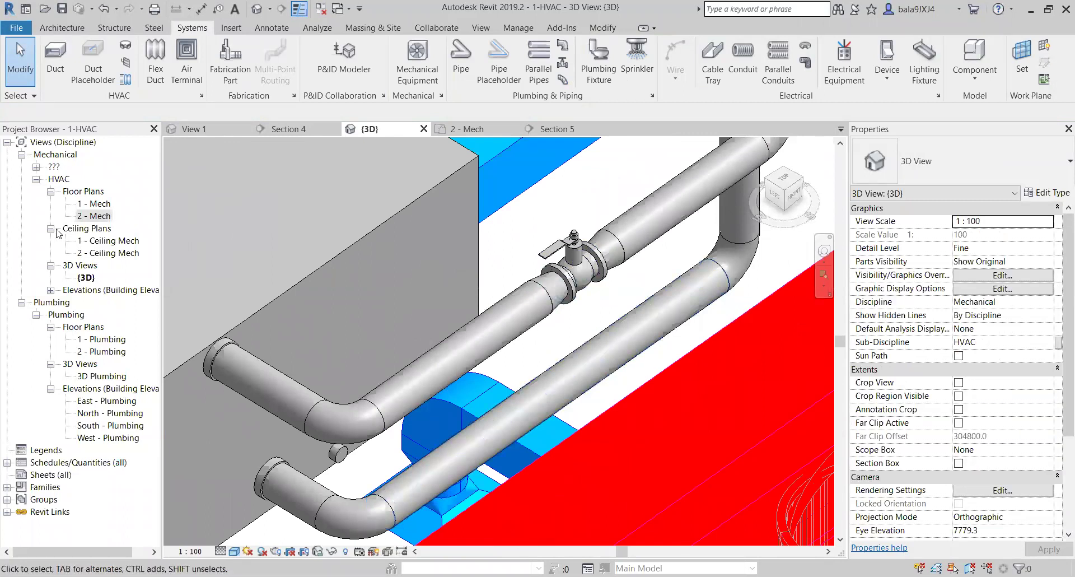
# - In the 2 - Mech floor plan, place a matching 150 mm ball valve on the horizontal return pipe beside the supply valve
pyautogui.doubleClick(94, 216)
pyautogui.scroll(5, 459, 313)
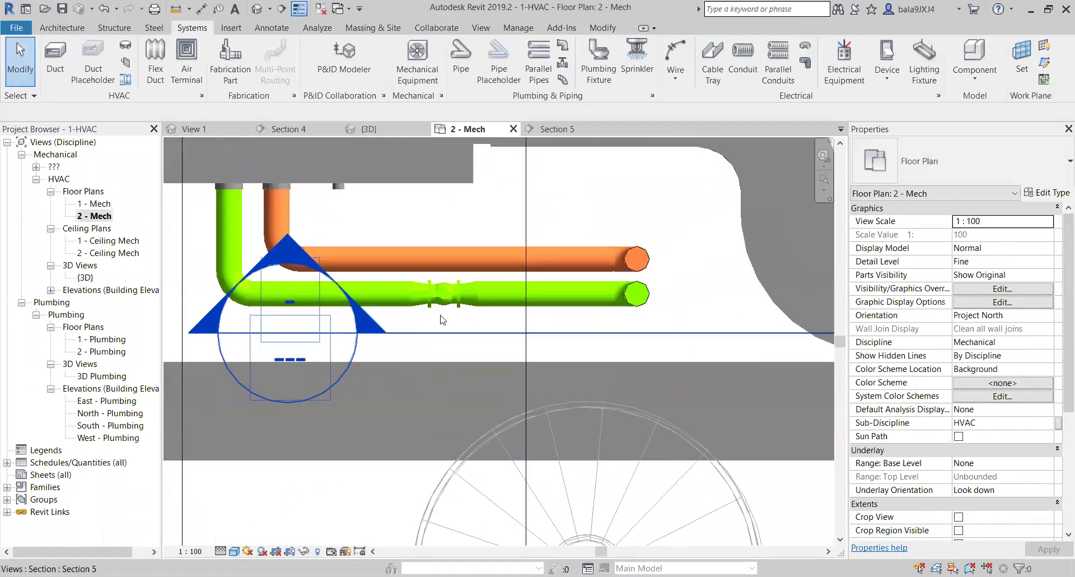
pyautogui.moveTo(462, 312); pyautogui.dragTo(492, 370, button='middle')
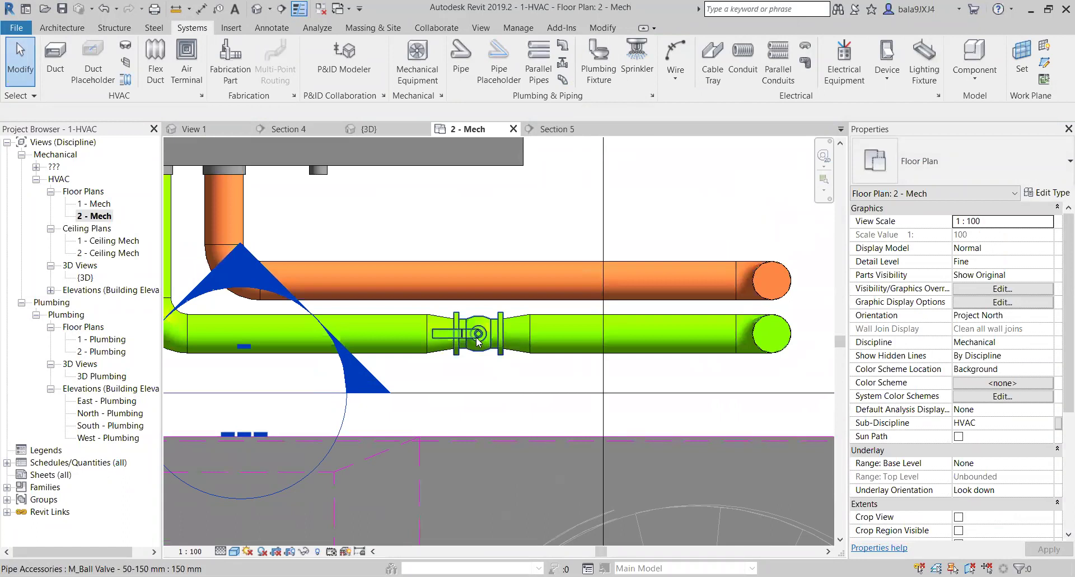
pyautogui.rightClick(478, 341)
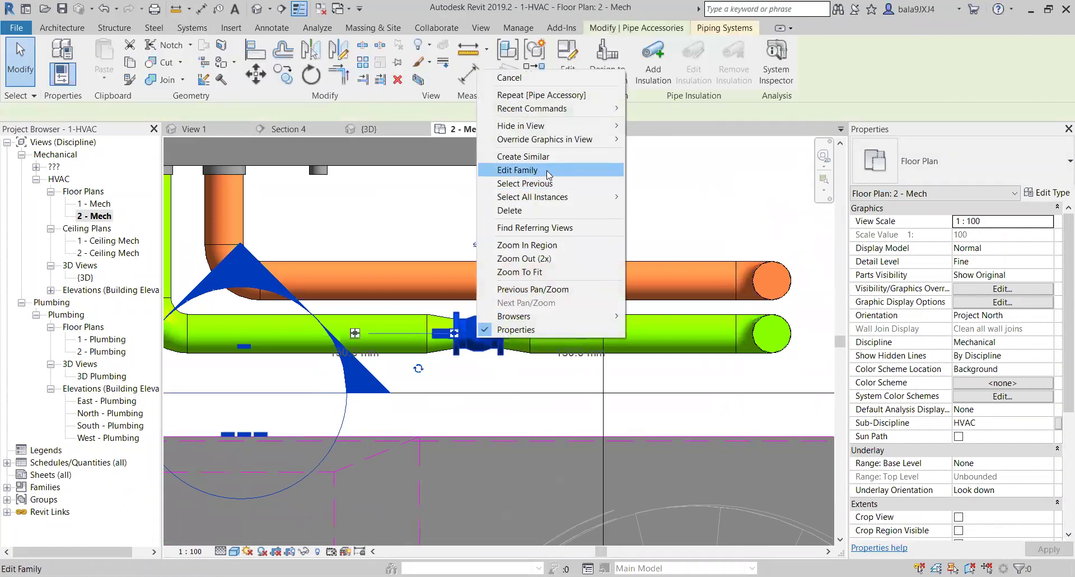
pyautogui.click(524, 156)
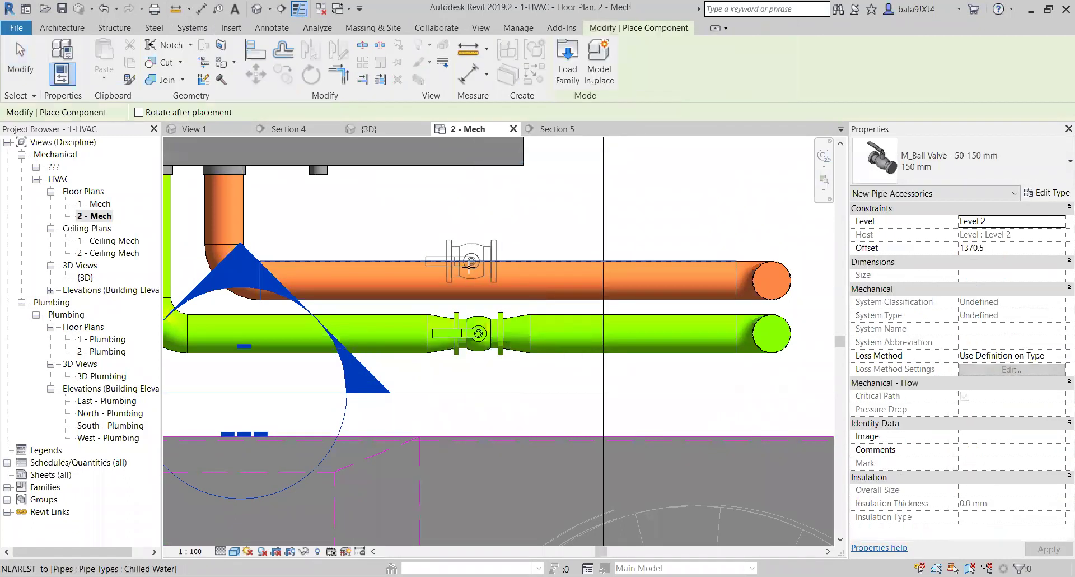
pyautogui.click(471, 280)
pyautogui.press('Escape')
pyautogui.press('Escape')
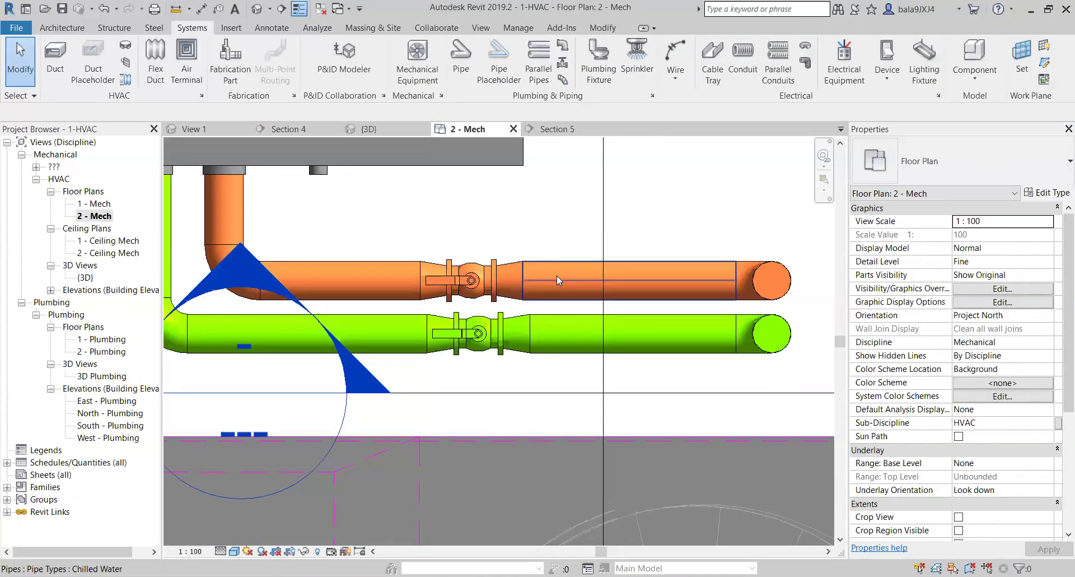
# - Go to the Section 5 view and place a 50 mm ball valve on the lower return pipe's vertical riser
pyautogui.scroll(-3, 557, 275)
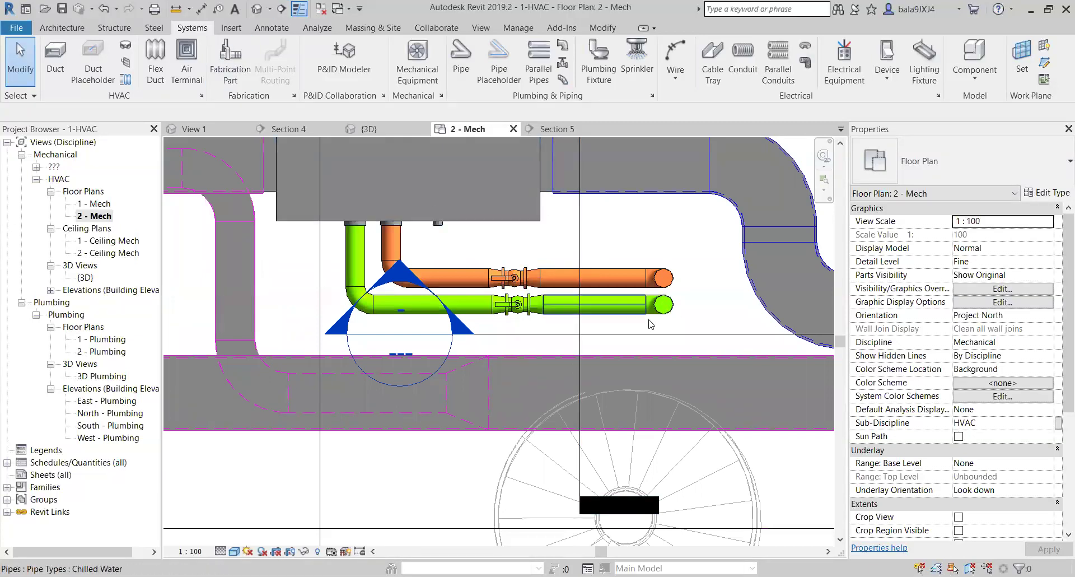
pyautogui.click(652, 337)
pyautogui.rightClick(652, 337)
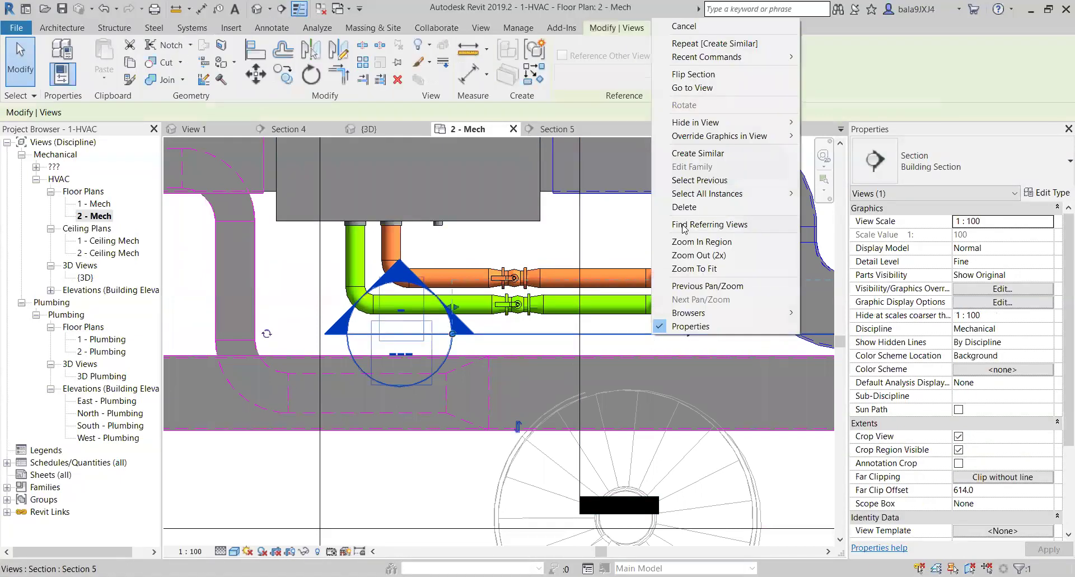
pyautogui.click(672, 87)
pyautogui.scroll(3, 487, 347)
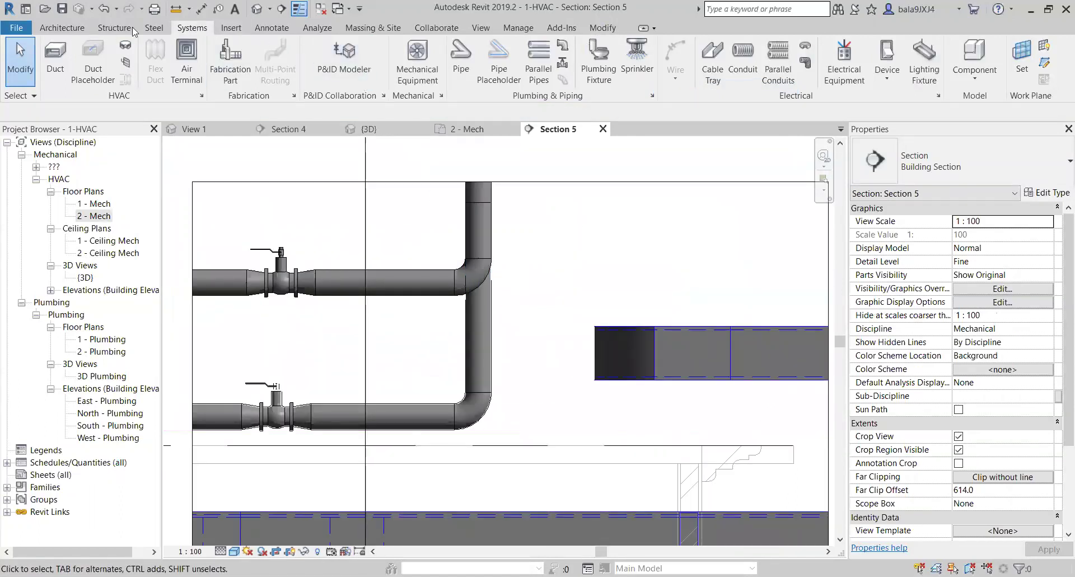
pyautogui.click(562, 62)
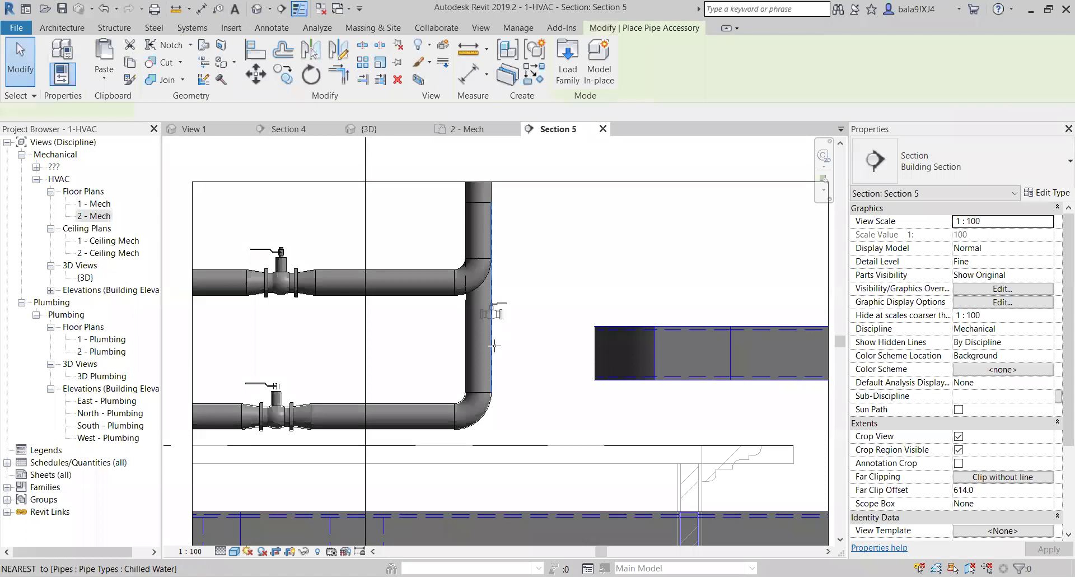
pyautogui.click(476, 344)
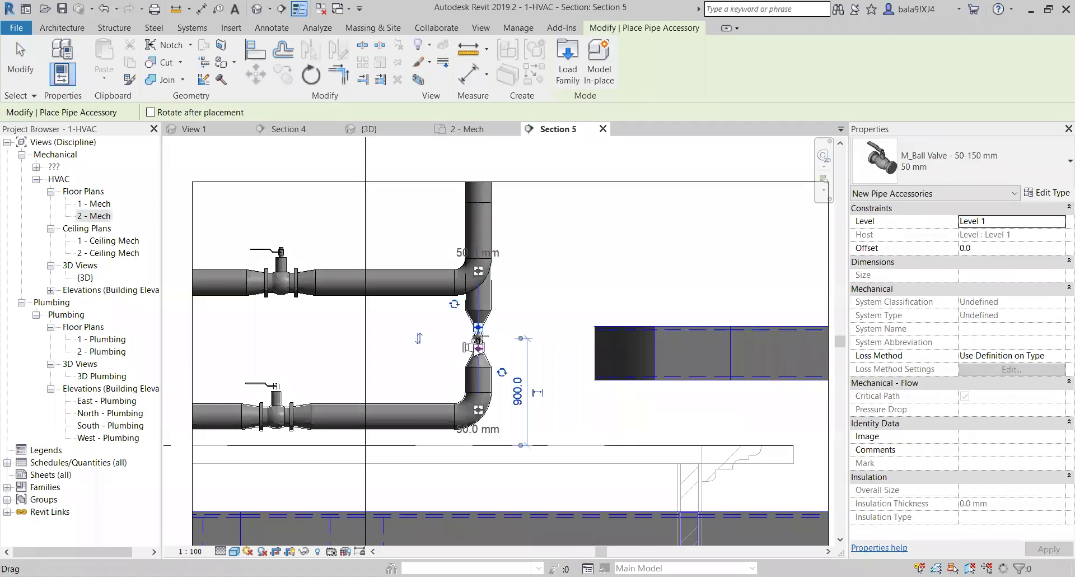
pyautogui.press('Escape')
pyautogui.press('Escape')
# - Change the ball valve on the return riser to the 150 mm type
pyautogui.click(480, 340)
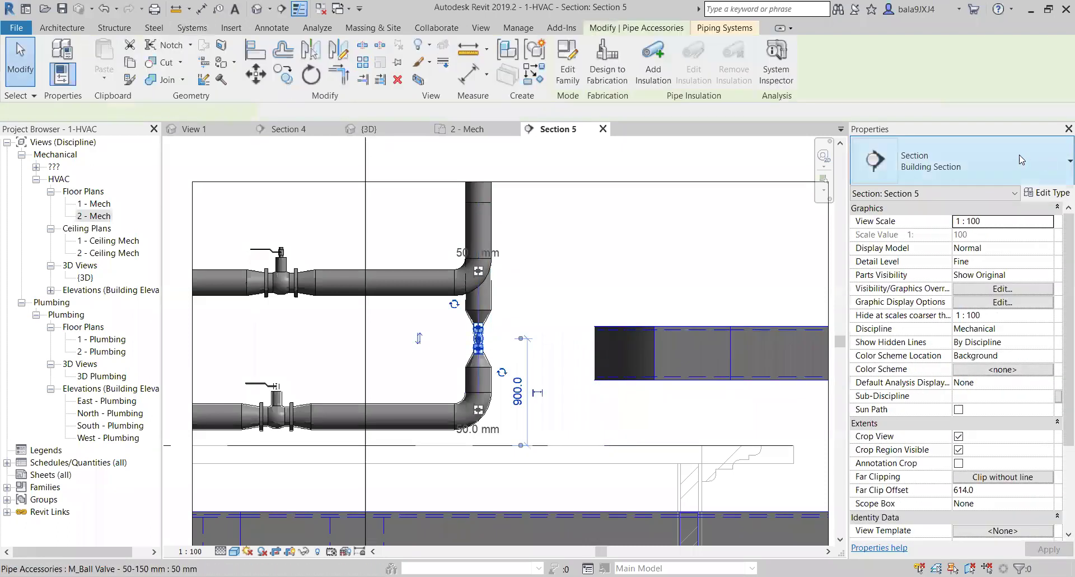
pyautogui.click(951, 161)
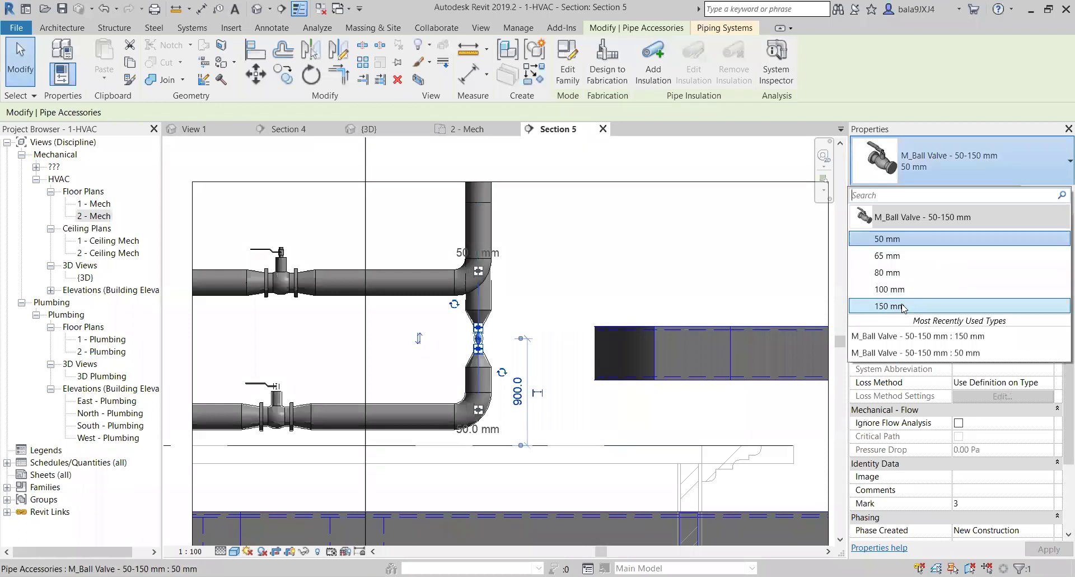
pyautogui.click(896, 306)
pyautogui.press('Escape')
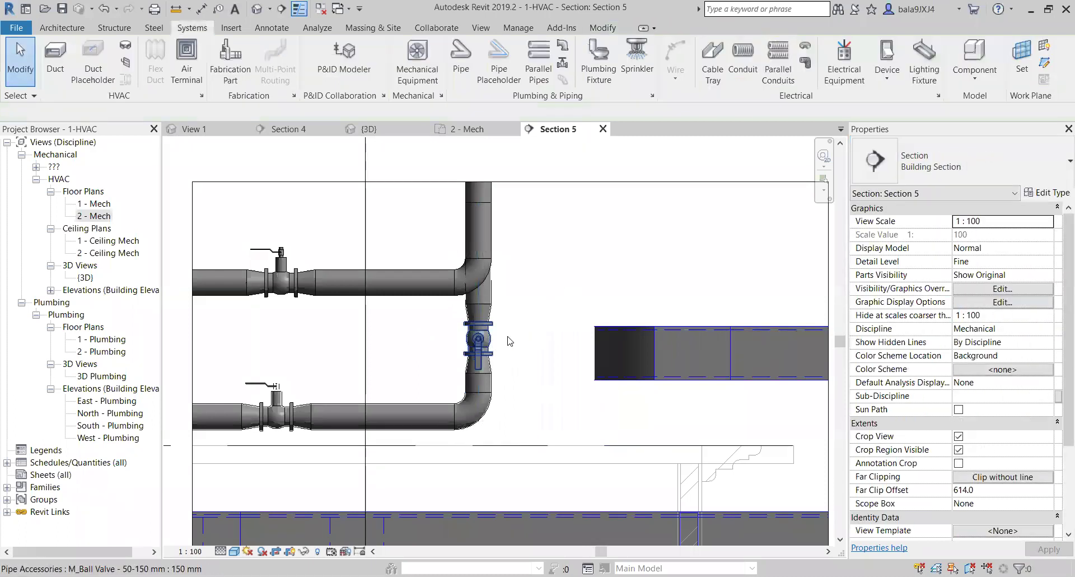
# - Load the M_Butterfly Valve - 50-300 mm family from the Butterfly Valves folder of the pipe Valves library
pyautogui.click(240, 28)
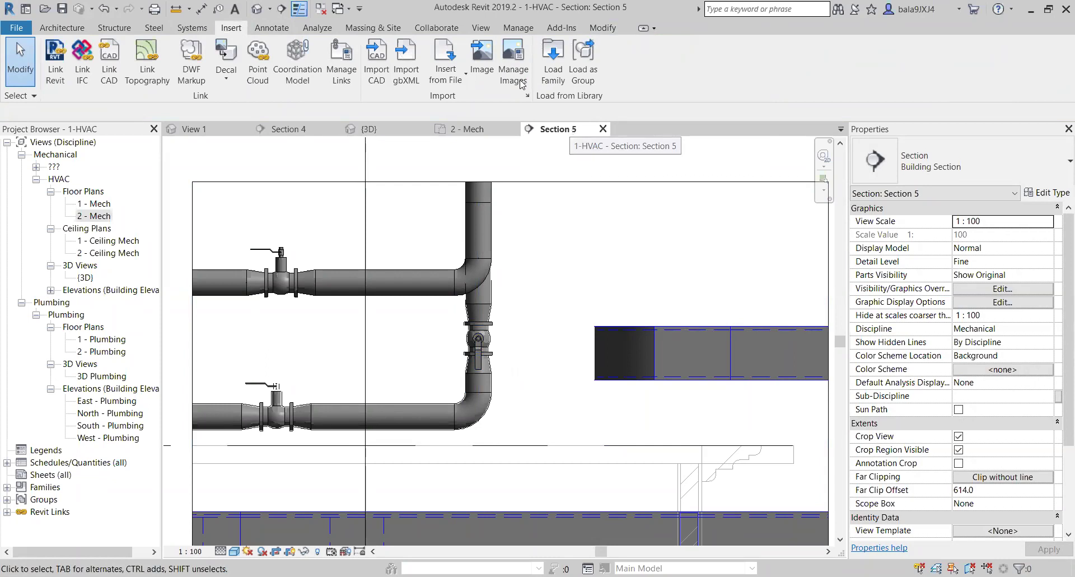
pyautogui.click(553, 62)
pyautogui.click(742, 144)
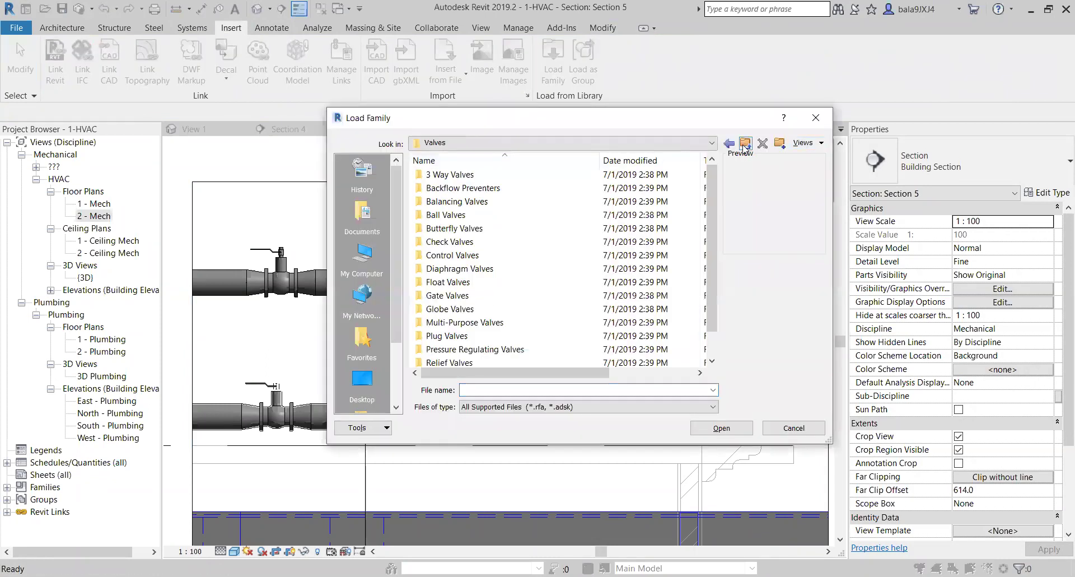
pyautogui.doubleClick(475, 229)
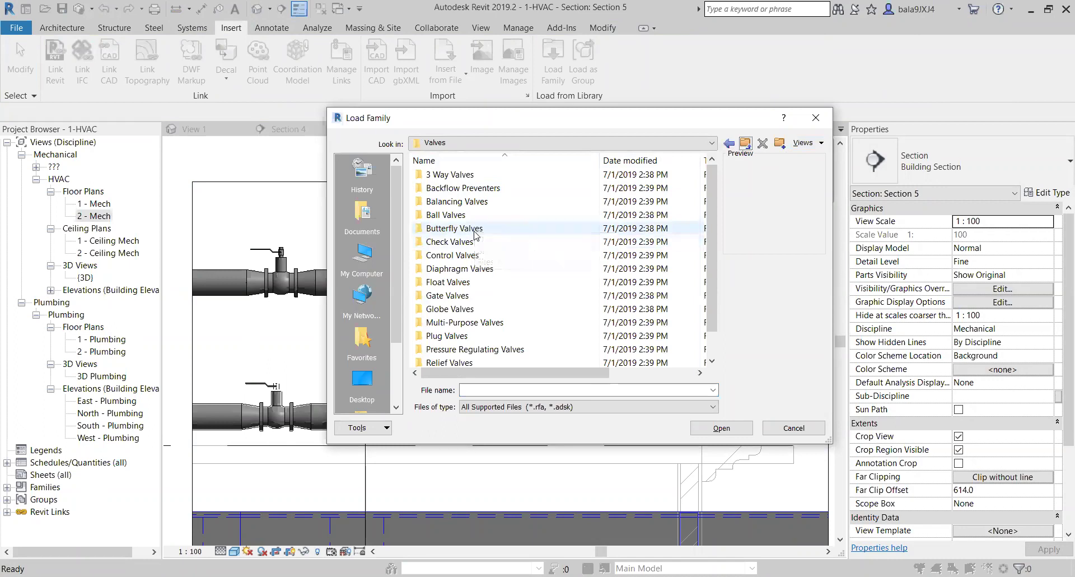
pyautogui.click(482, 175)
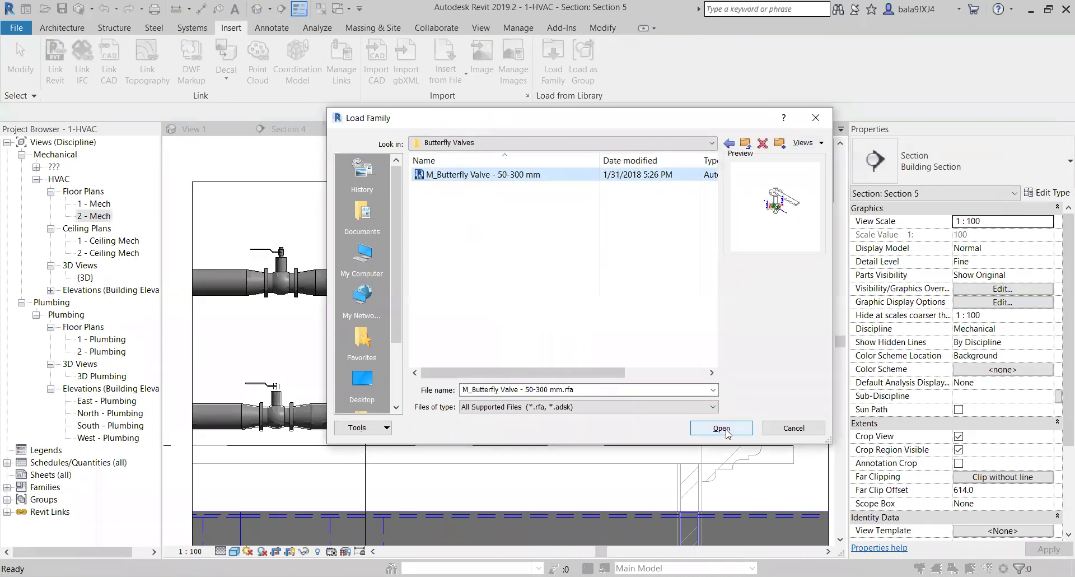
pyautogui.click(721, 428)
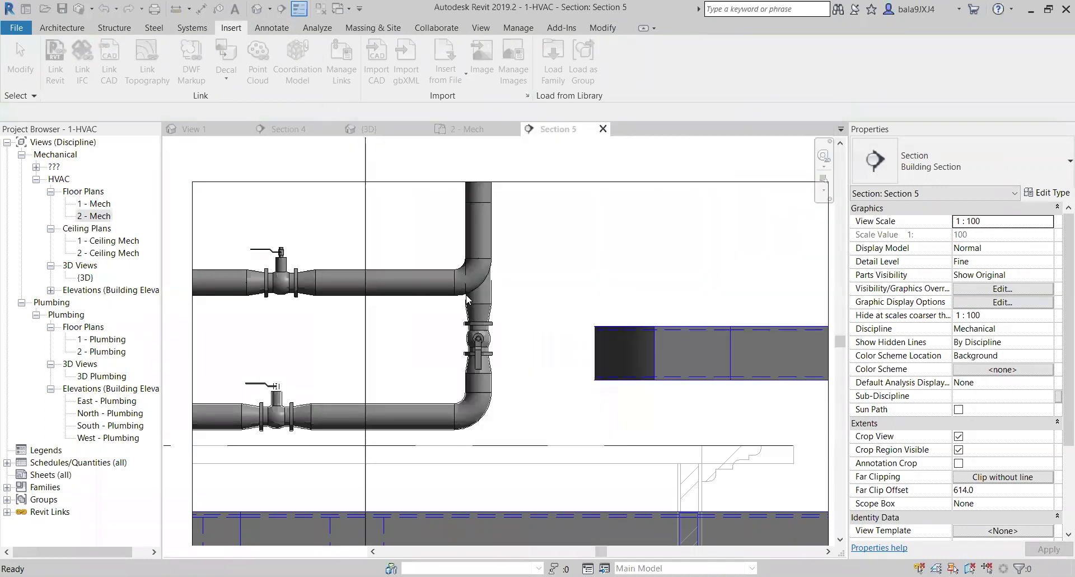
# - Replace the ball valve on the return riser with the 200 mm type of M_Butterfly Valve - 50-300 mm
pyautogui.click(480, 339)
pyautogui.click(942, 172)
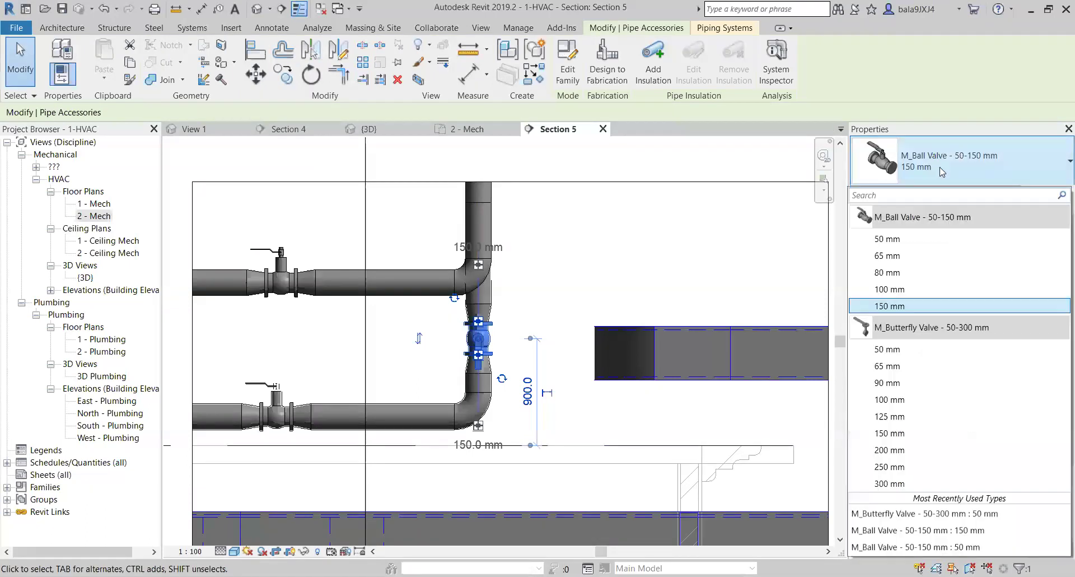
pyautogui.click(909, 451)
pyautogui.press('Escape')
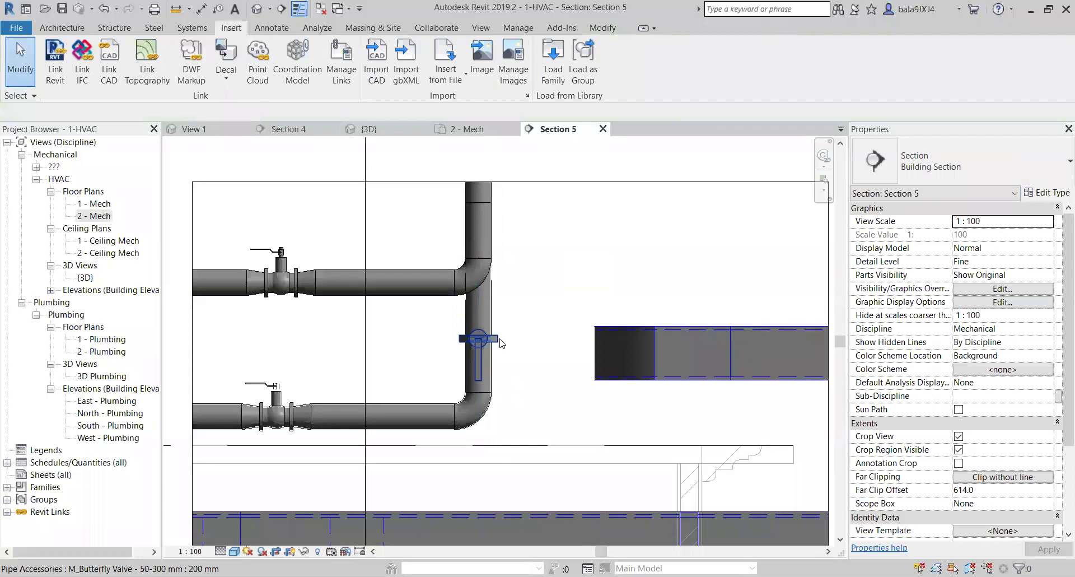
# - Extend the Section 5 crop region upward past the open end of the supply riser
pyautogui.scroll(-3, 500, 343)
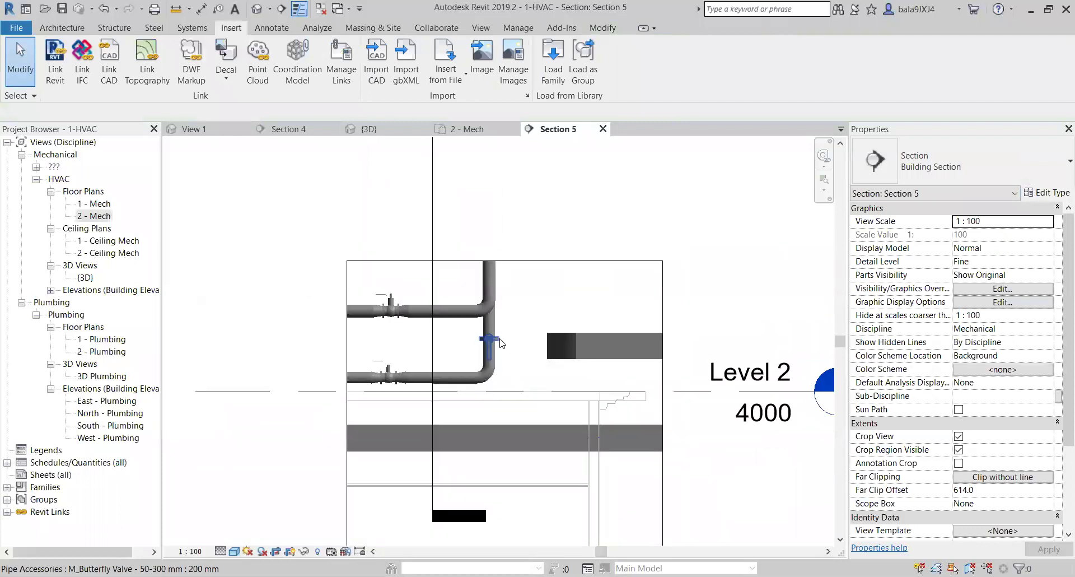
pyautogui.scroll(2, 508, 272)
pyautogui.click(504, 257)
pyautogui.moveTo(503, 256); pyautogui.dragTo(502, 174)
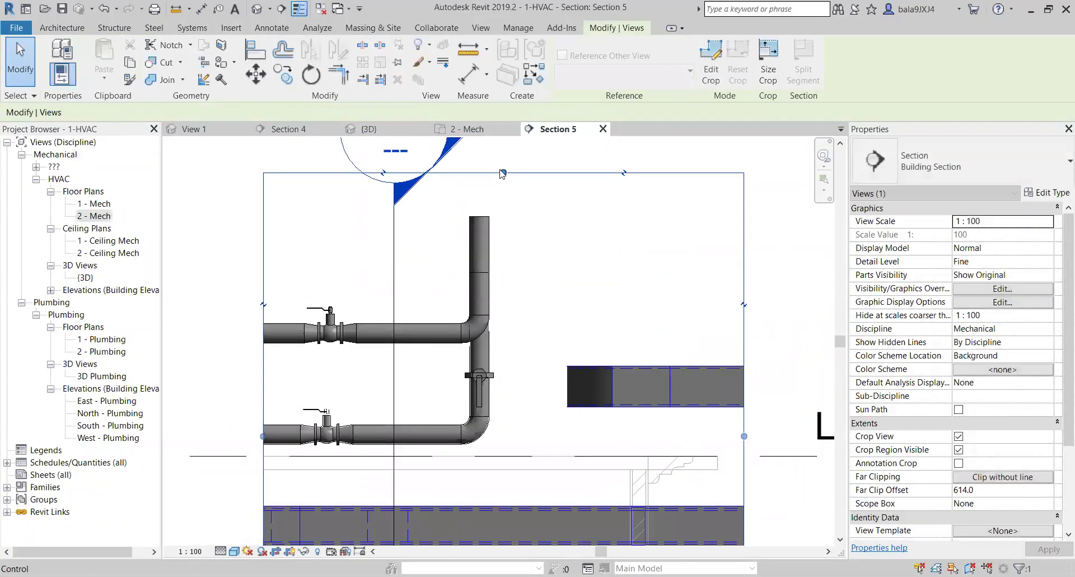
# - Place a 50 mm butterfly valve on the supply riser above the upper elbow
pyautogui.click(202, 28)
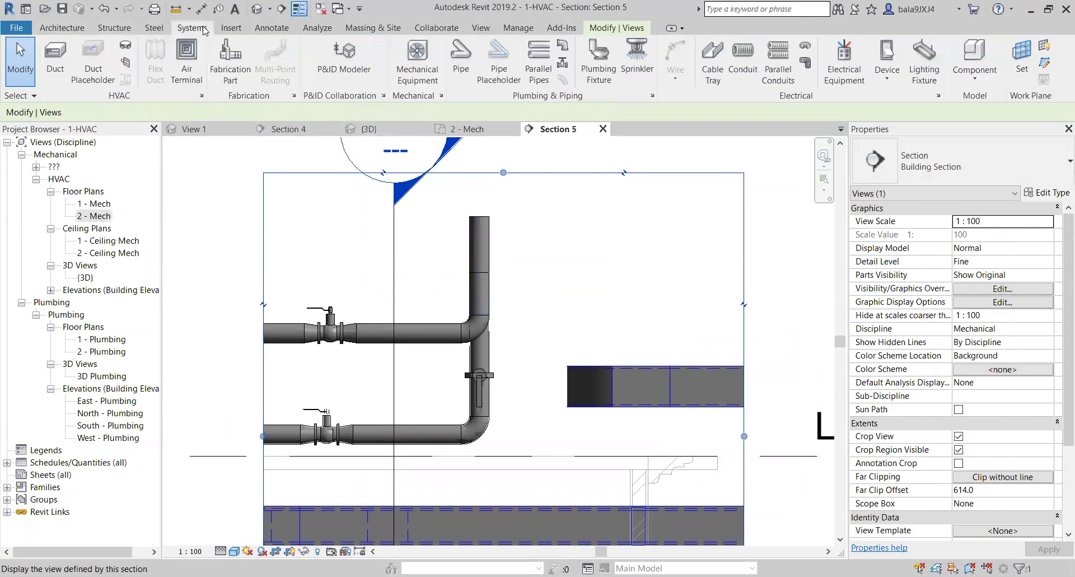
pyautogui.click(563, 64)
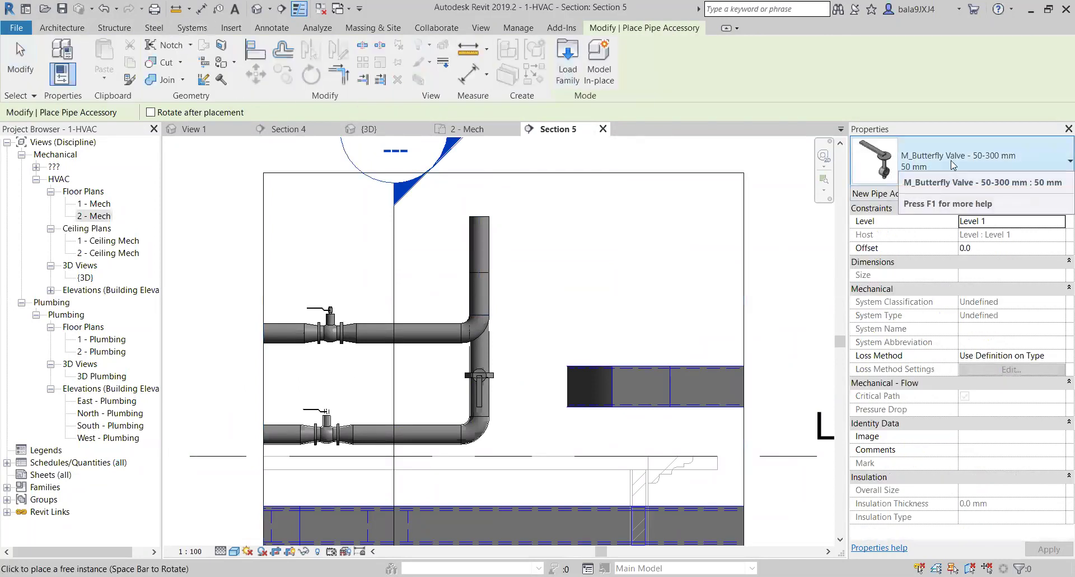
pyautogui.click(478, 250)
pyautogui.press('Escape')
pyautogui.press('Escape')
# - Change the butterfly valve on the supply riser to the 200 mm type
pyautogui.scroll(3, 498, 257)
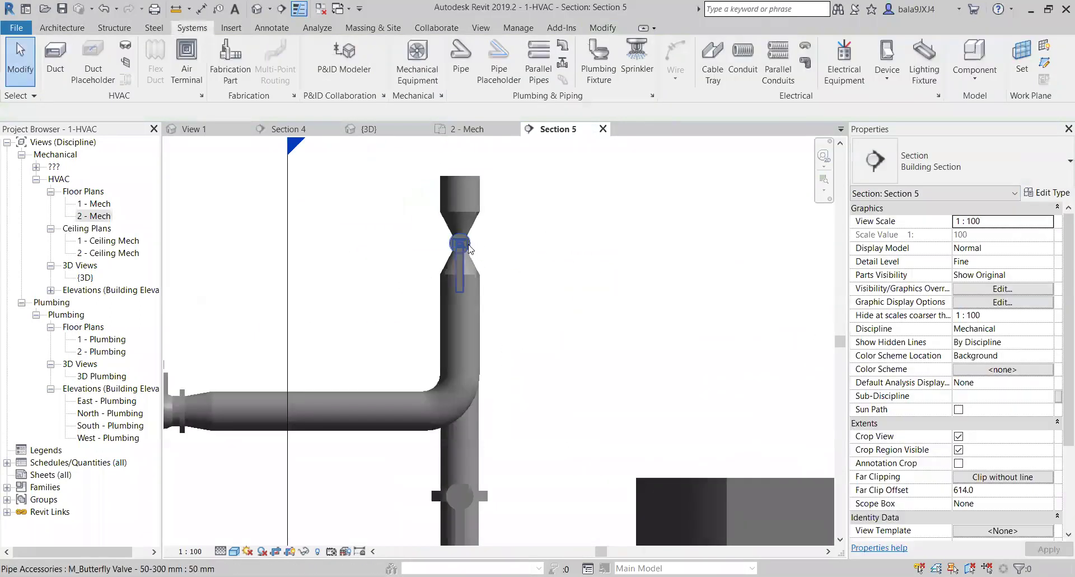
pyautogui.click(459, 244)
pyautogui.click(981, 166)
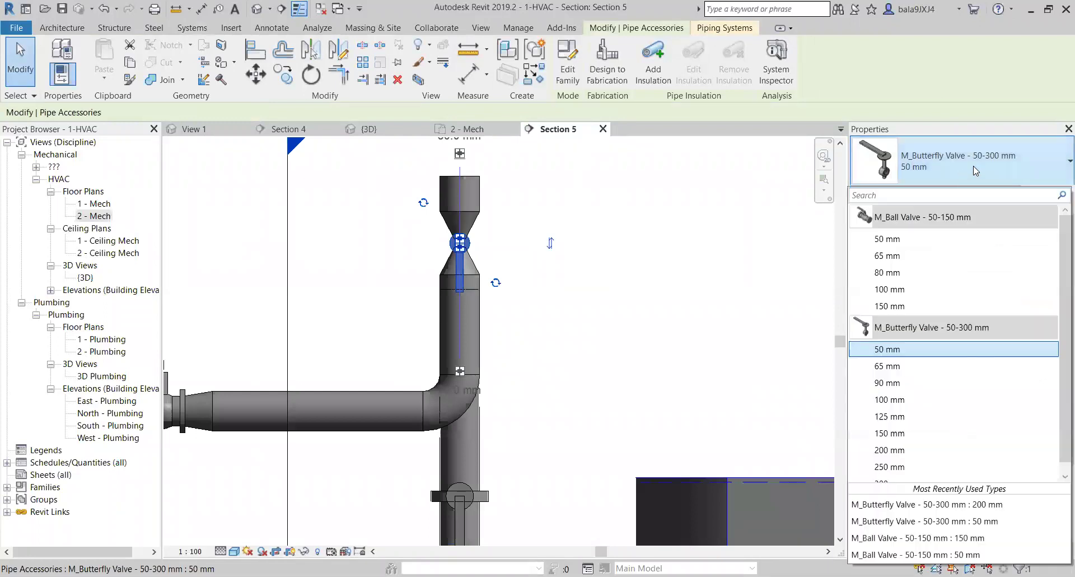
pyautogui.click(902, 453)
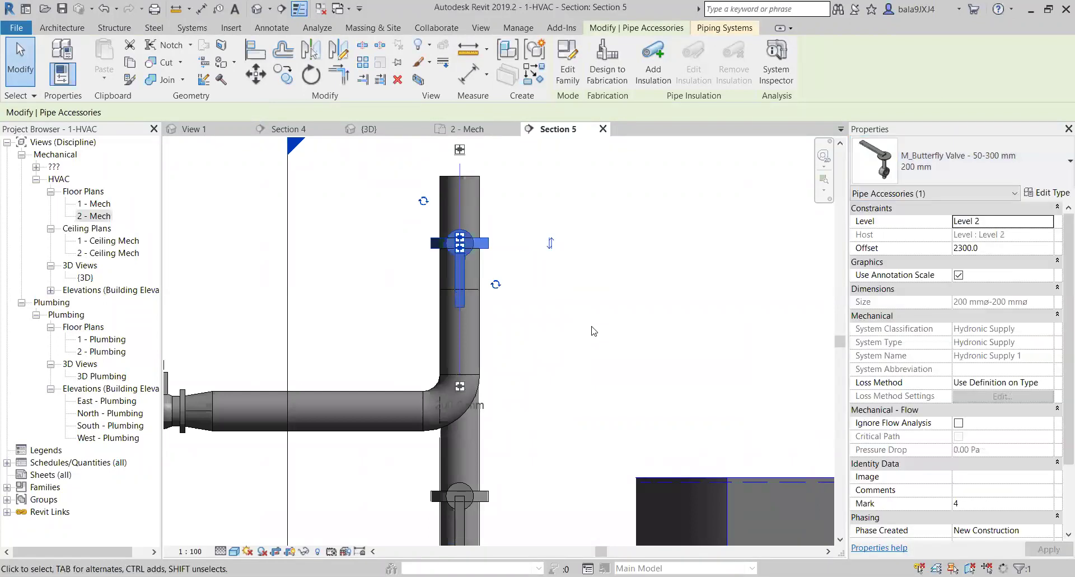
pyautogui.press('Escape')
# - Examine the ball and butterfly valves on the chilled water pipes and risers in the 3D view
pyautogui.scroll(-3, 476, 240)
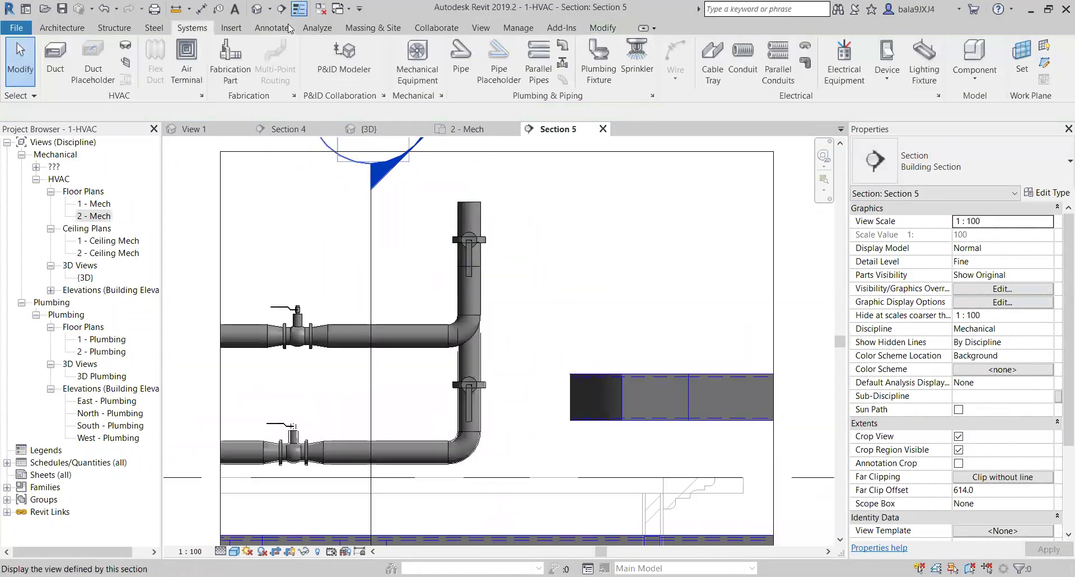
pyautogui.click(365, 129)
pyautogui.scroll(-2, 585, 329)
pyautogui.keyDown('shift'); pyautogui.moveTo(585, 330); pyautogui.dragTo(725, 314, button='middle'); pyautogui.keyUp('shift')
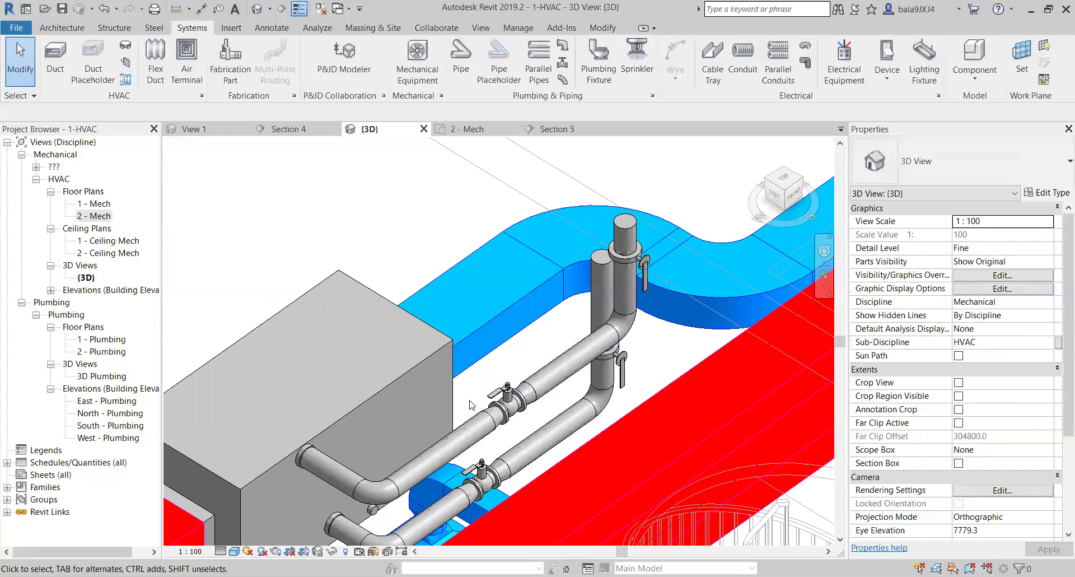
pyautogui.scroll(-2, 512, 349)
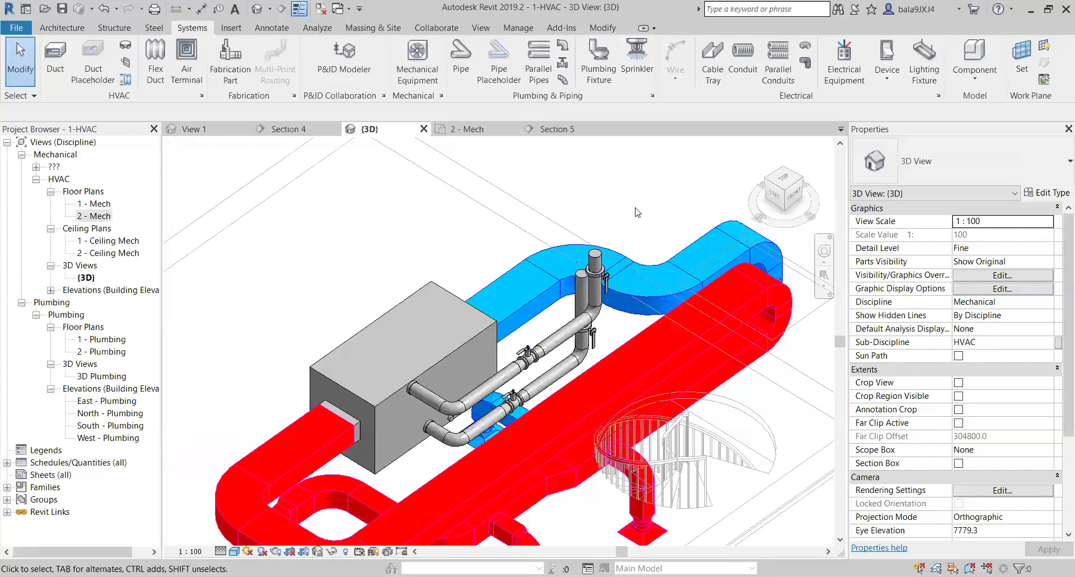
# - Create a view template named CHW from the 2 - Mech floor plan
pyautogui.doubleClick(96, 216)
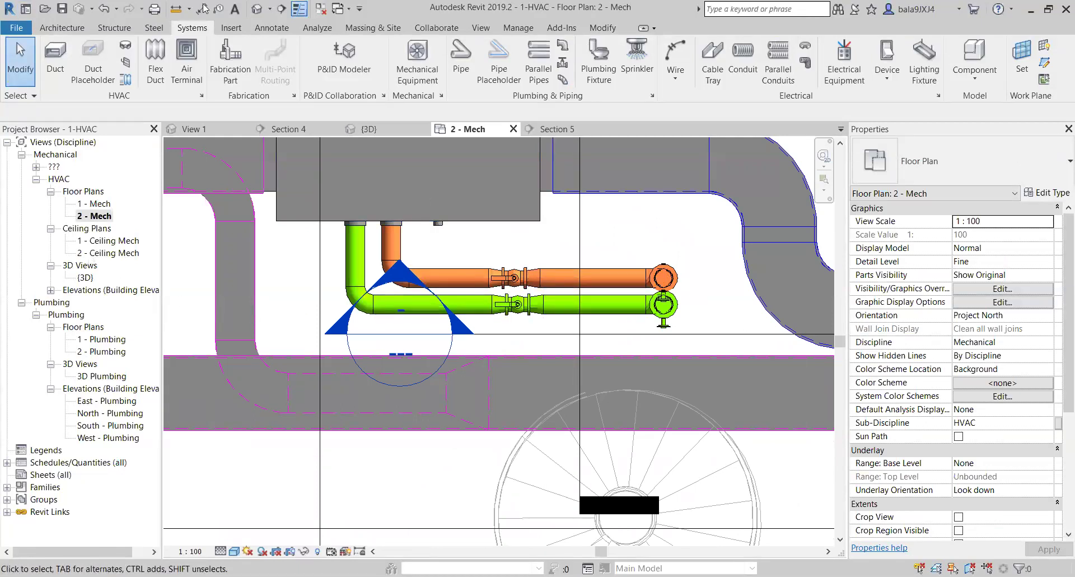
pyautogui.click(481, 28)
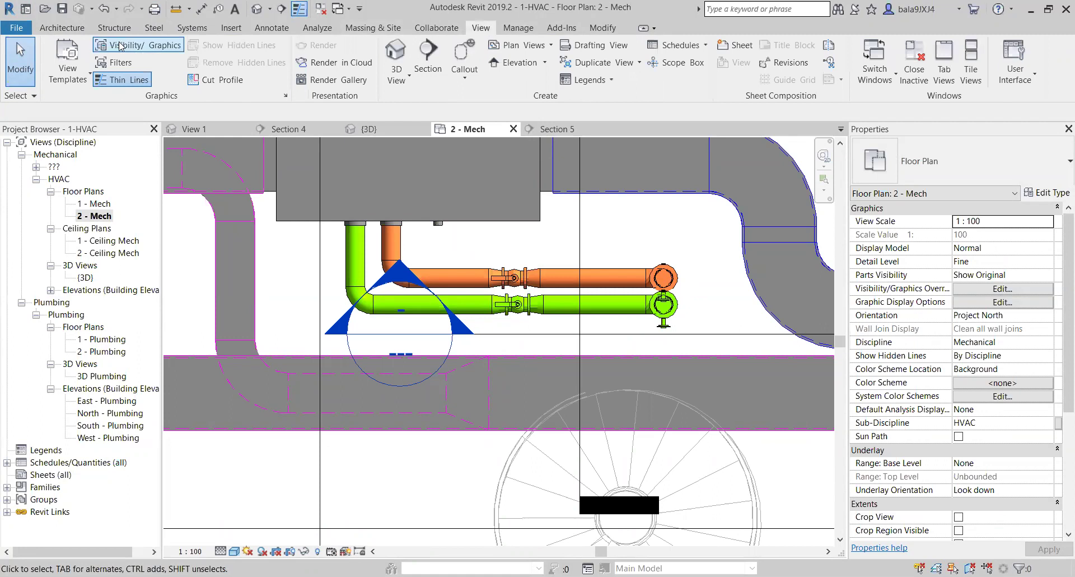
pyautogui.click(84, 81)
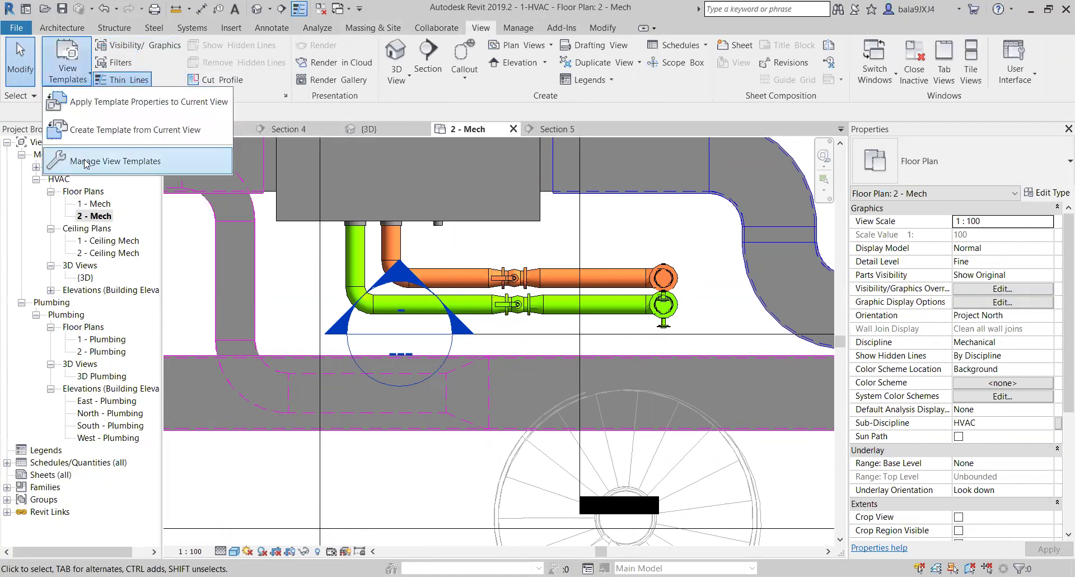
pyautogui.click(95, 130)
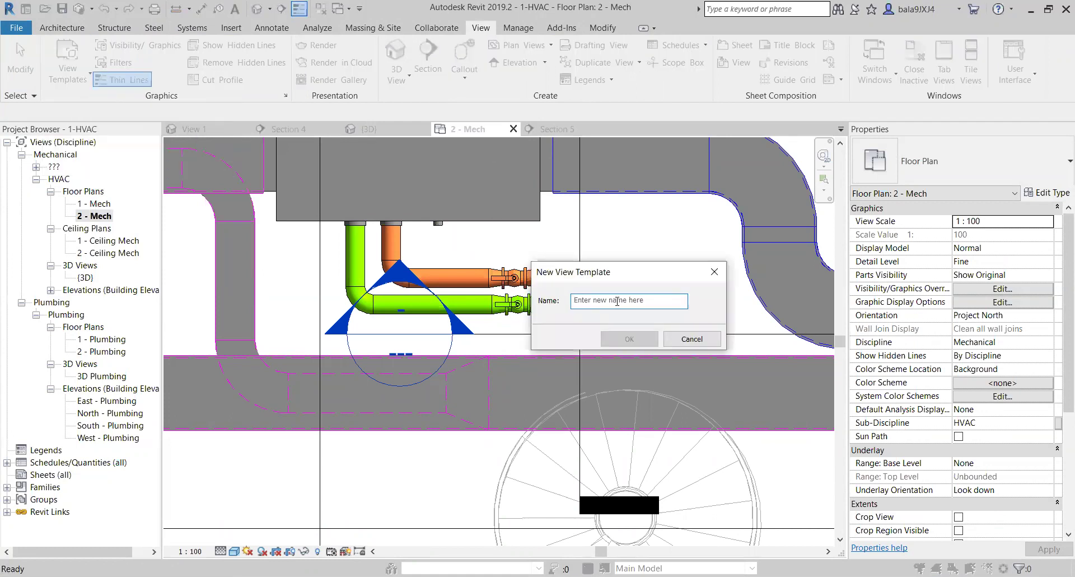
pyautogui.write('CHW')
pyautogui.click(629, 340)
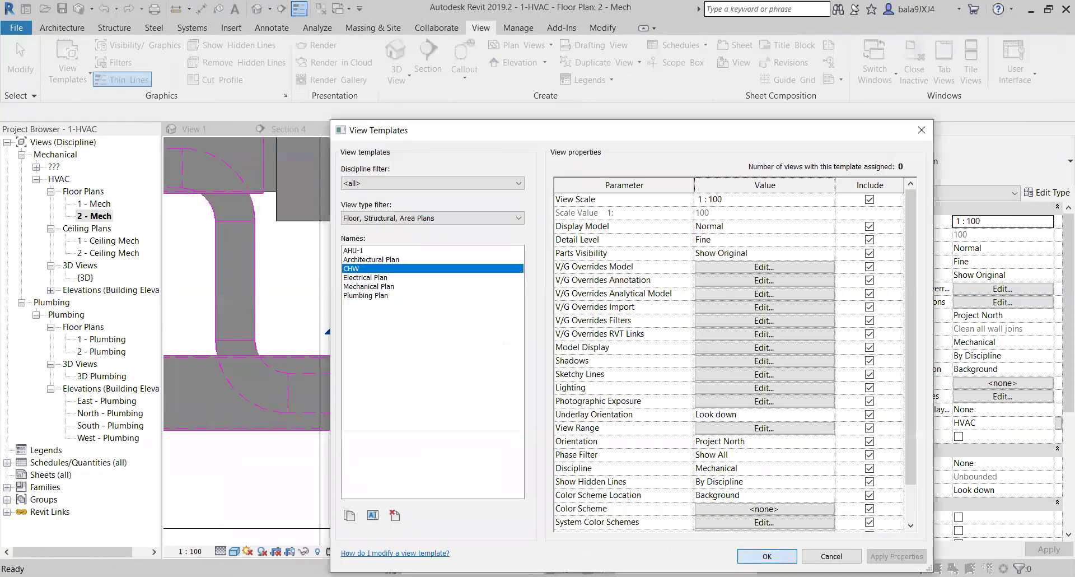
pyautogui.press('Return')
# - Assign the CHW view template to the {3D} view
pyautogui.doubleClick(85, 277)
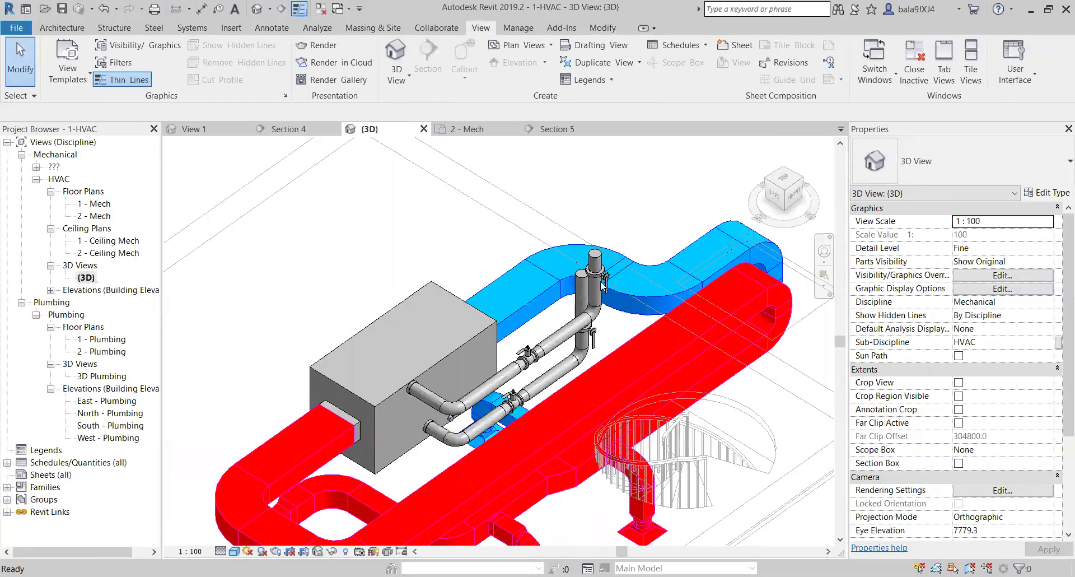
pyautogui.scroll(-5, 1059, 342)
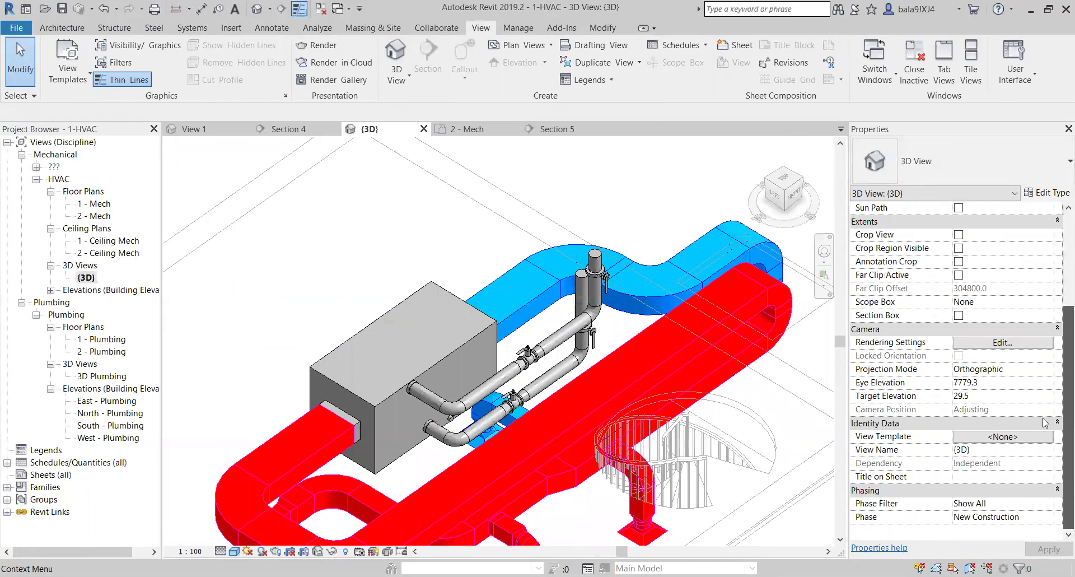
pyautogui.click(985, 436)
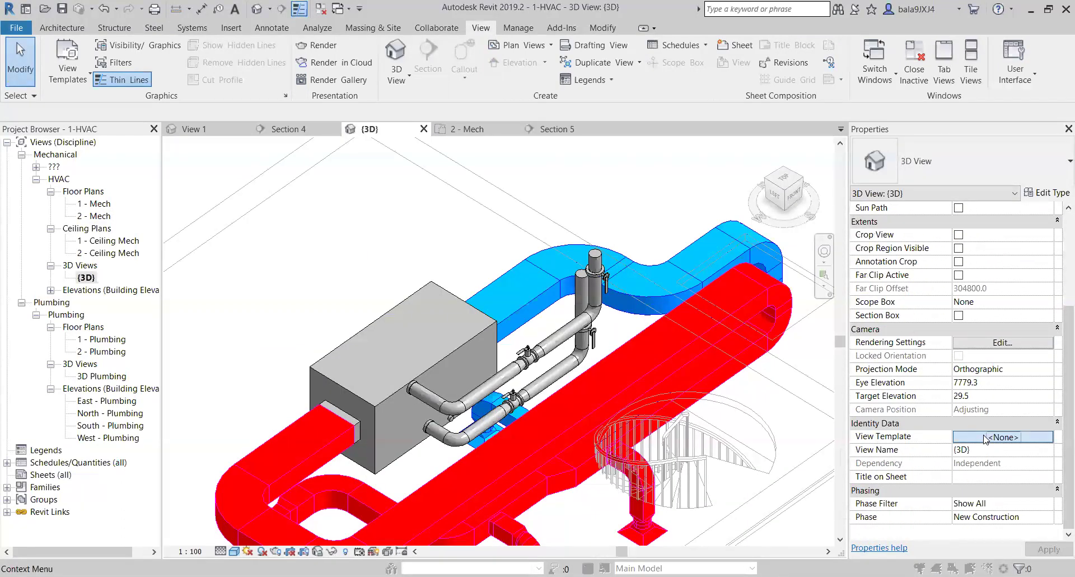
pyautogui.click(353, 304)
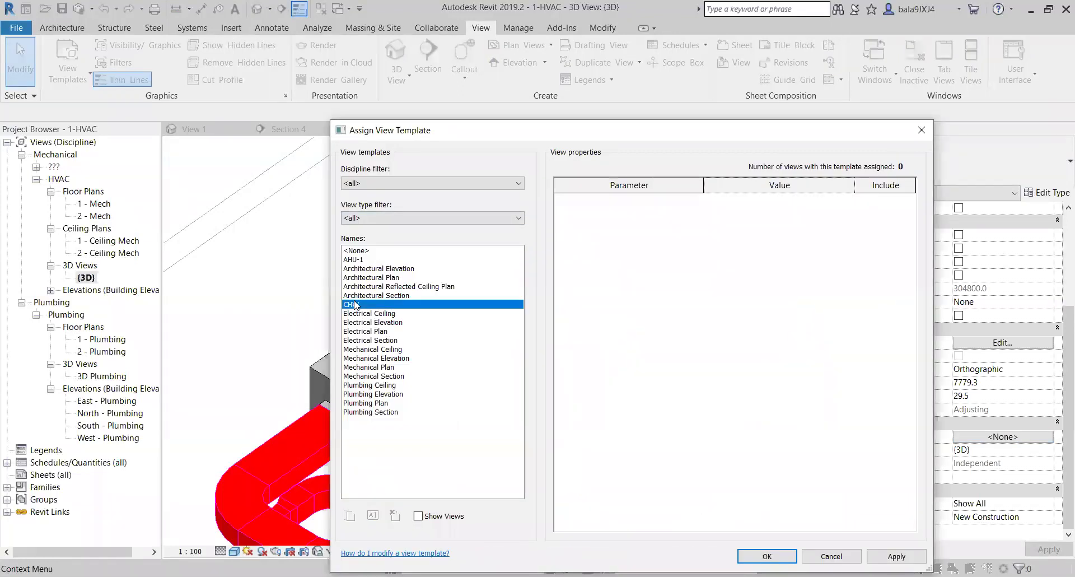
pyautogui.click(896, 556)
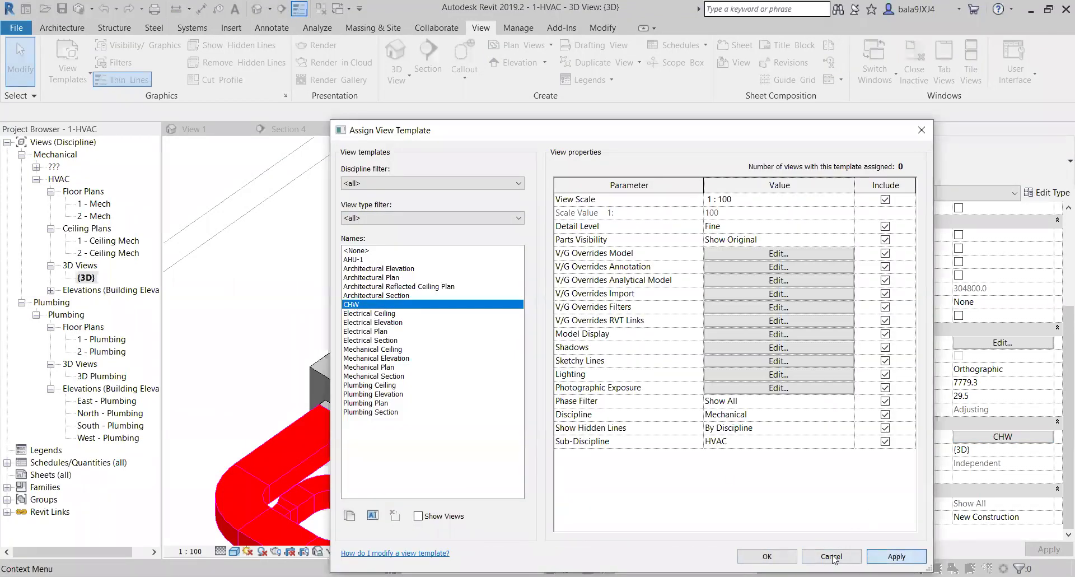
pyautogui.click(768, 555)
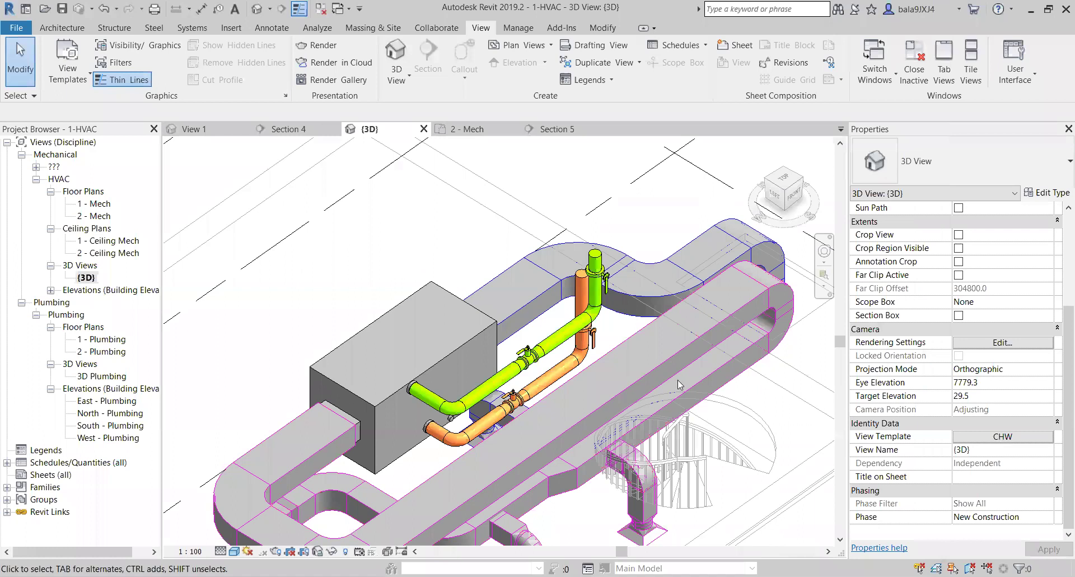
# - Compare how the pipes and ducts are coloured in the {3D} view and the 1 - Mech and 2 - Mech floor plans
pyautogui.scroll(-2, 677, 384)
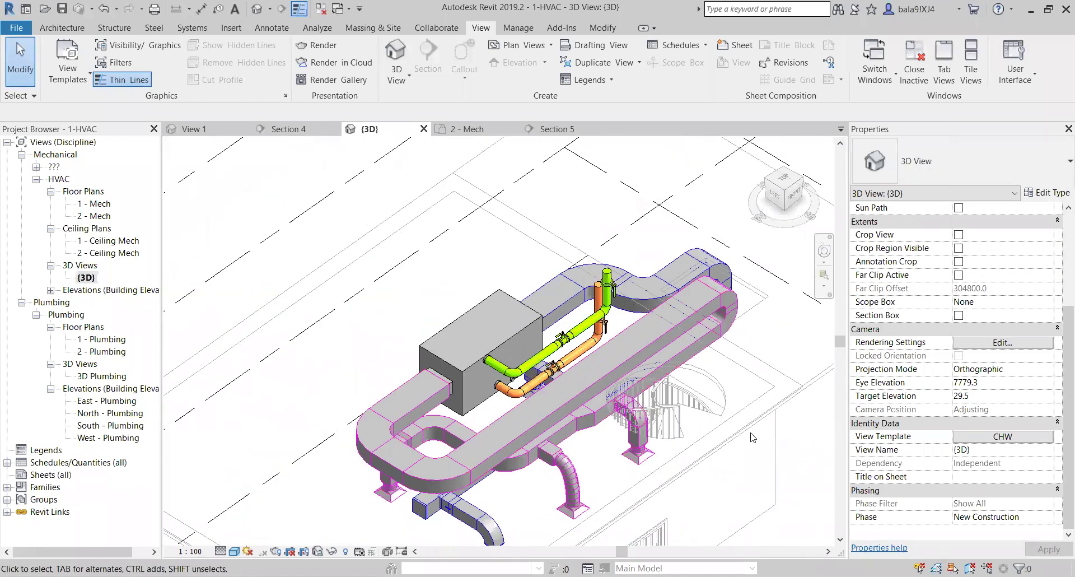
pyautogui.doubleClick(104, 216)
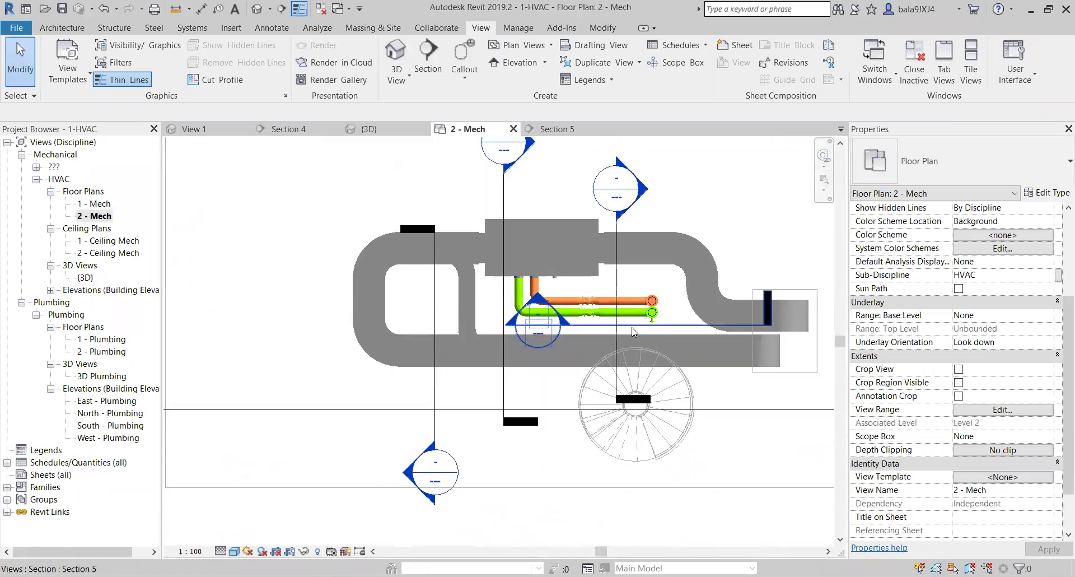
pyautogui.scroll(-3, 633, 332)
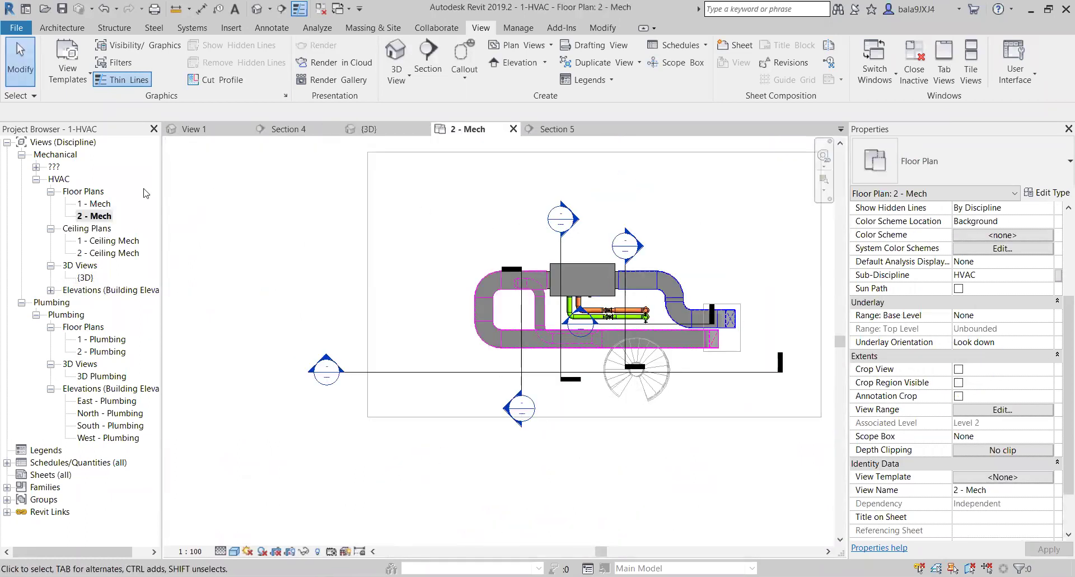
pyautogui.doubleClick(85, 280)
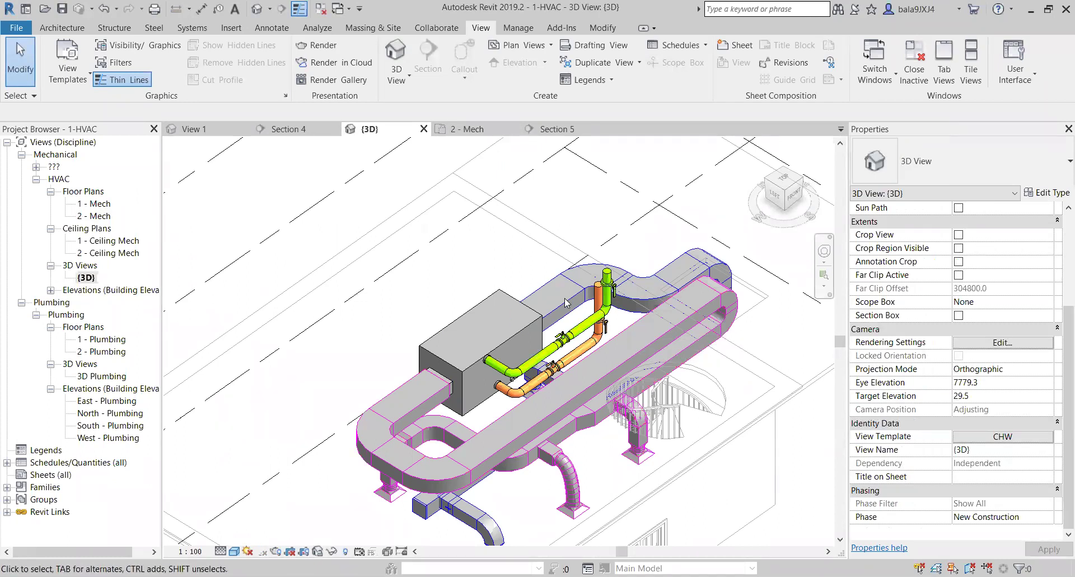
pyautogui.scroll(5, 563, 359)
pyautogui.scroll(-5, 562, 352)
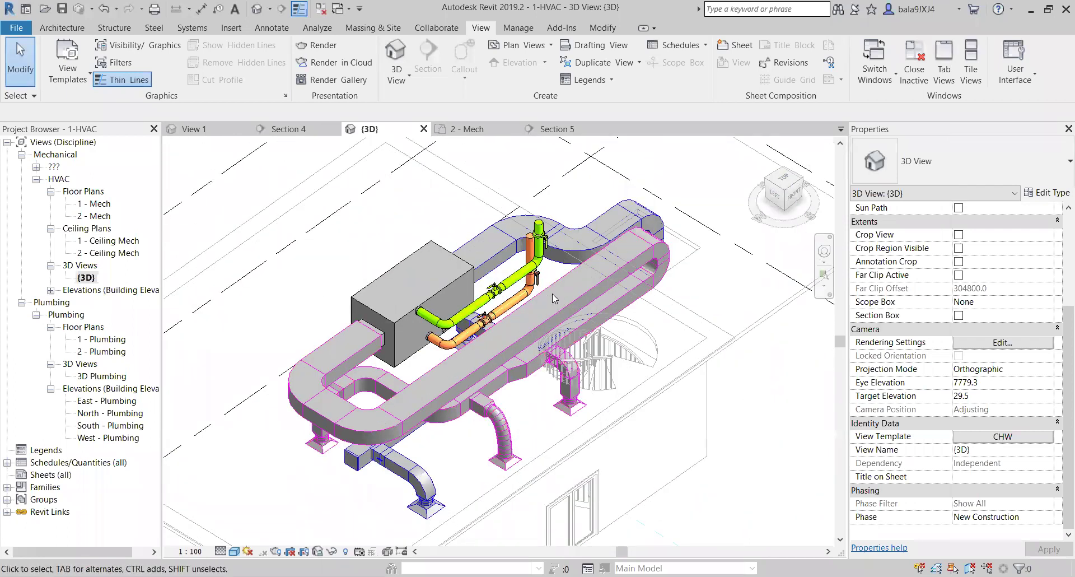
pyautogui.doubleClick(102, 205)
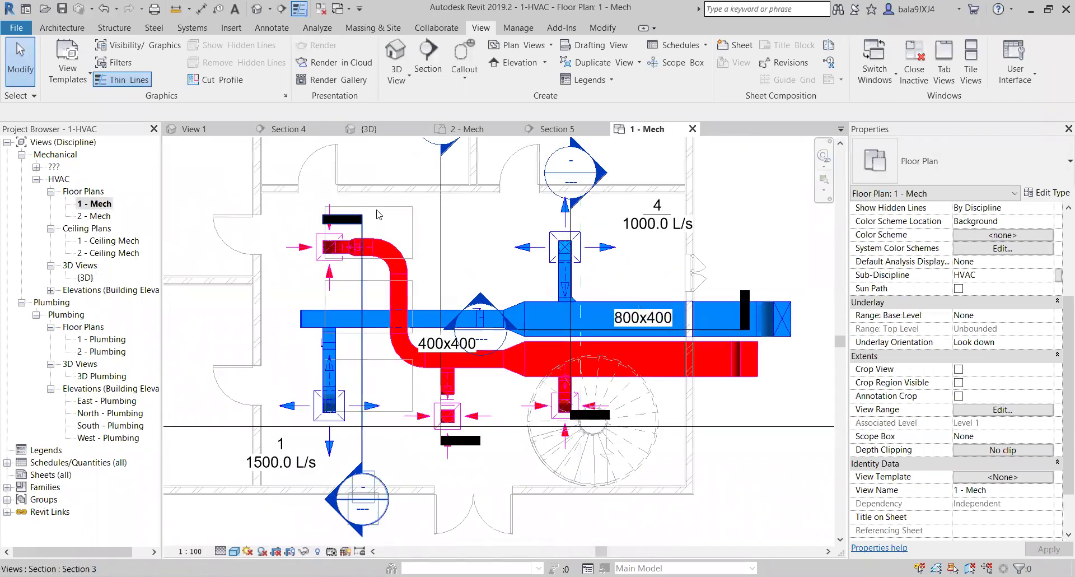
pyautogui.doubleClick(93, 216)
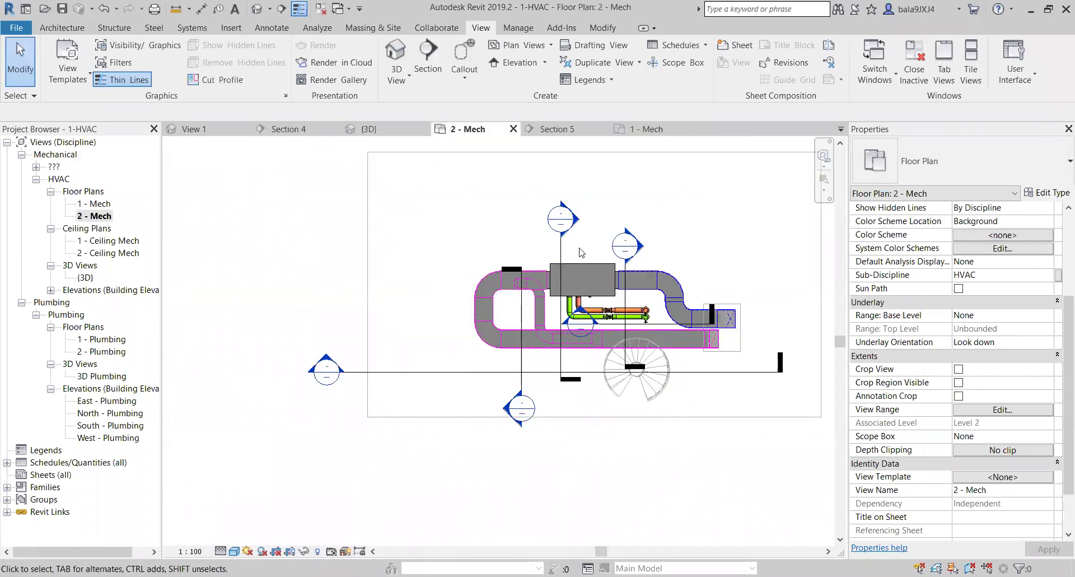
# - Open Section 2 from the plan and try to start a pipe from the AHU's small lower connector
pyautogui.scroll(5, 620, 282)
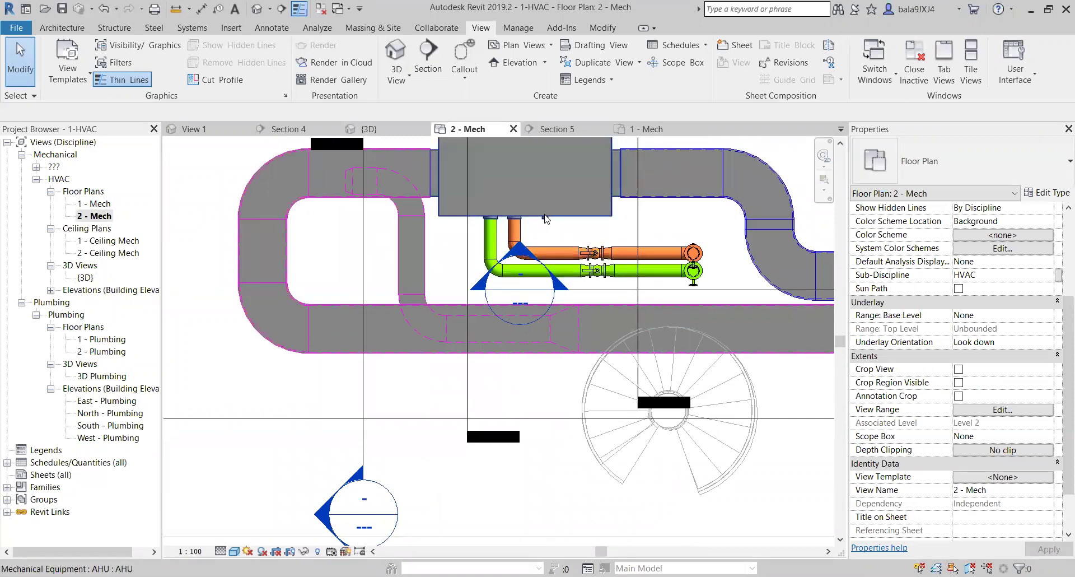
pyautogui.click(468, 234)
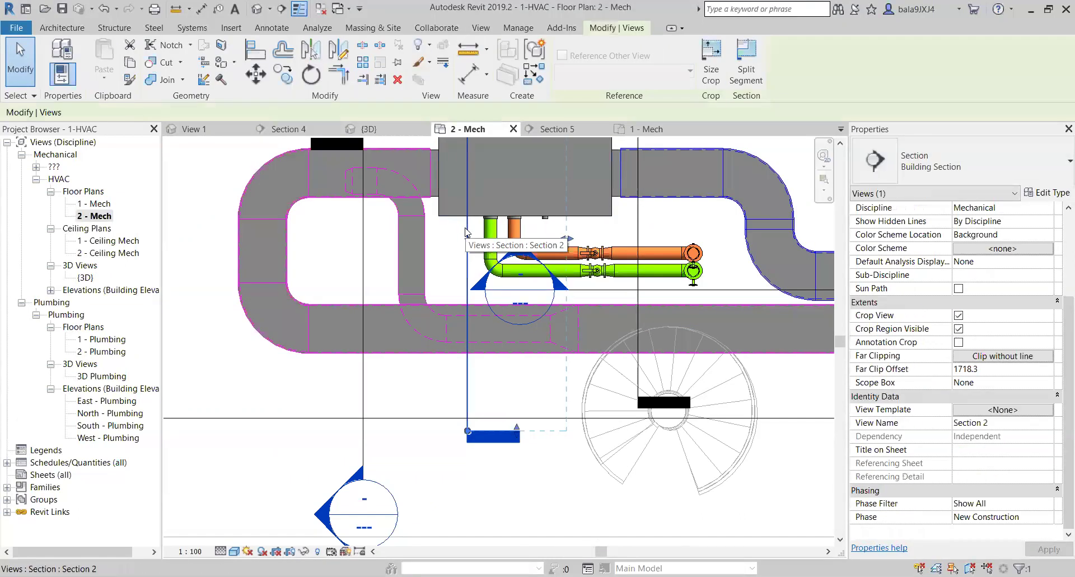
pyautogui.rightClick(466, 226)
pyautogui.click(529, 297)
pyautogui.scroll(5, 461, 312)
pyautogui.scroll(3, 461, 312)
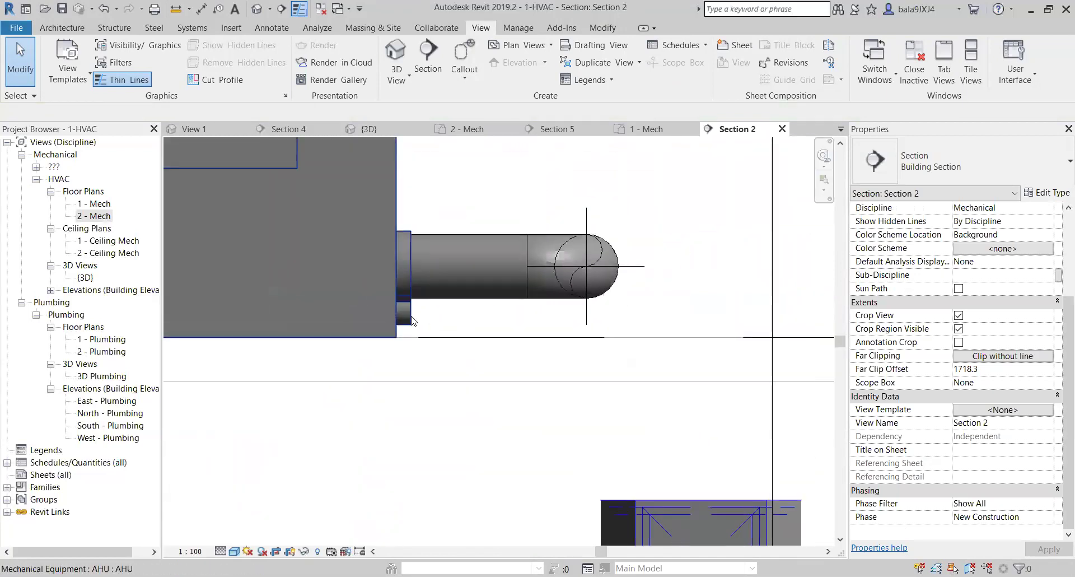
pyautogui.click(411, 320)
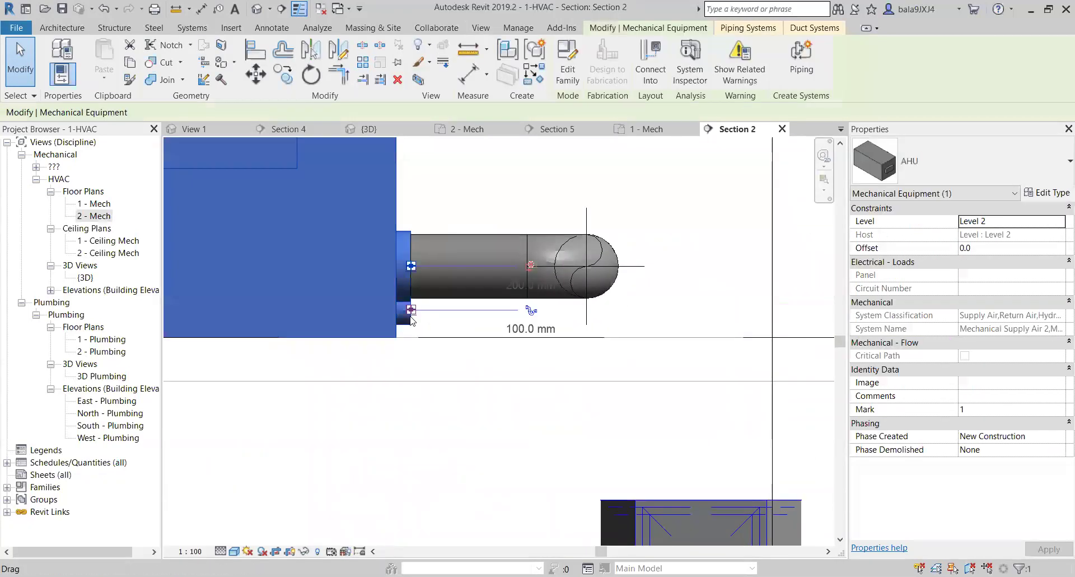
pyautogui.doubleClick(454, 313)
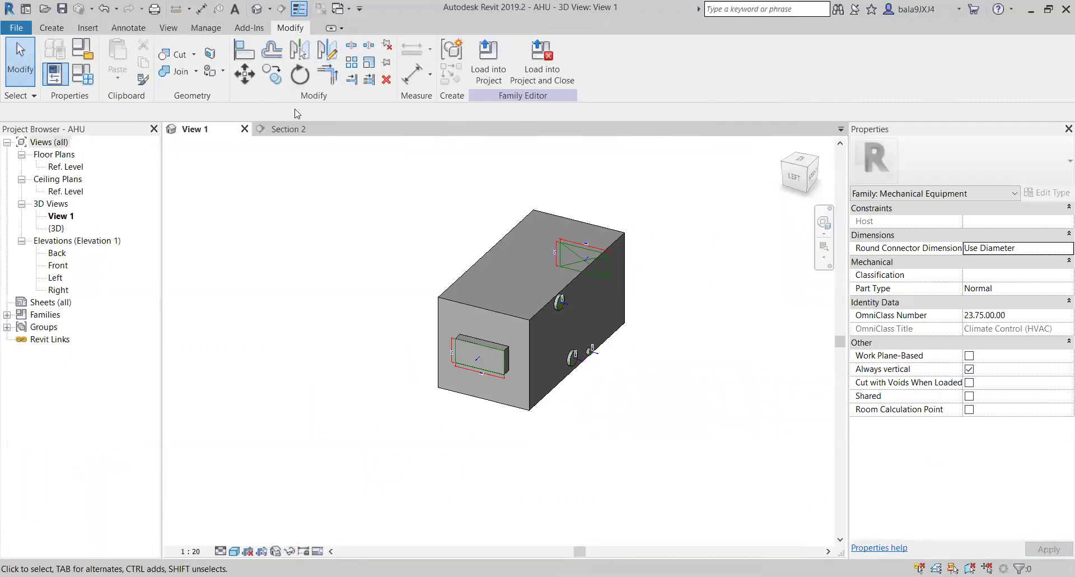
pyautogui.click(244, 128)
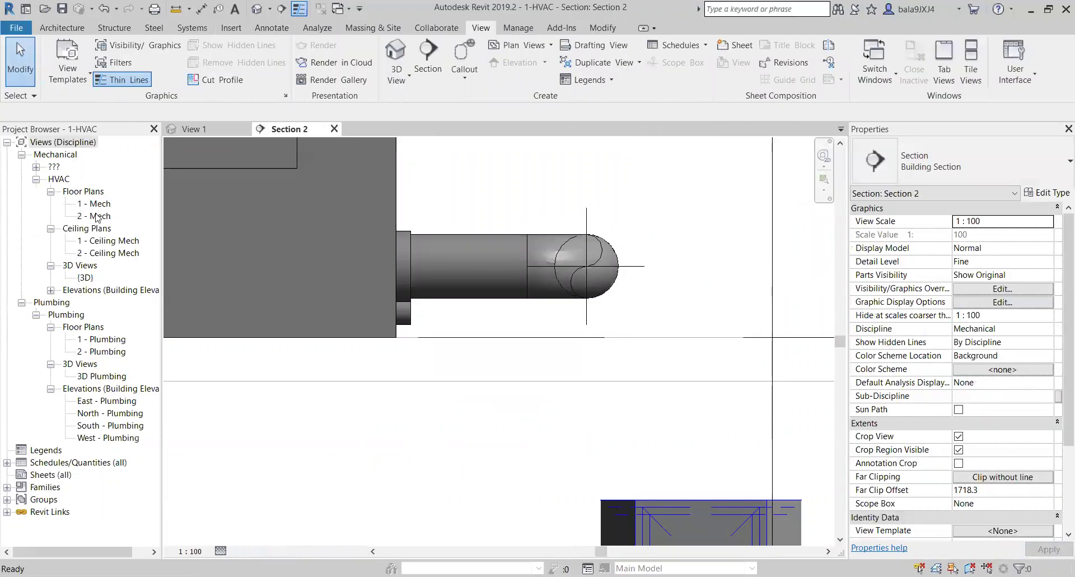
# - In the 2 - Mech plan, move Section 2 between the orange pipe and the AHU's small connector, reduce its far clip offset to about 513, and open it
pyautogui.doubleClick(94, 217)
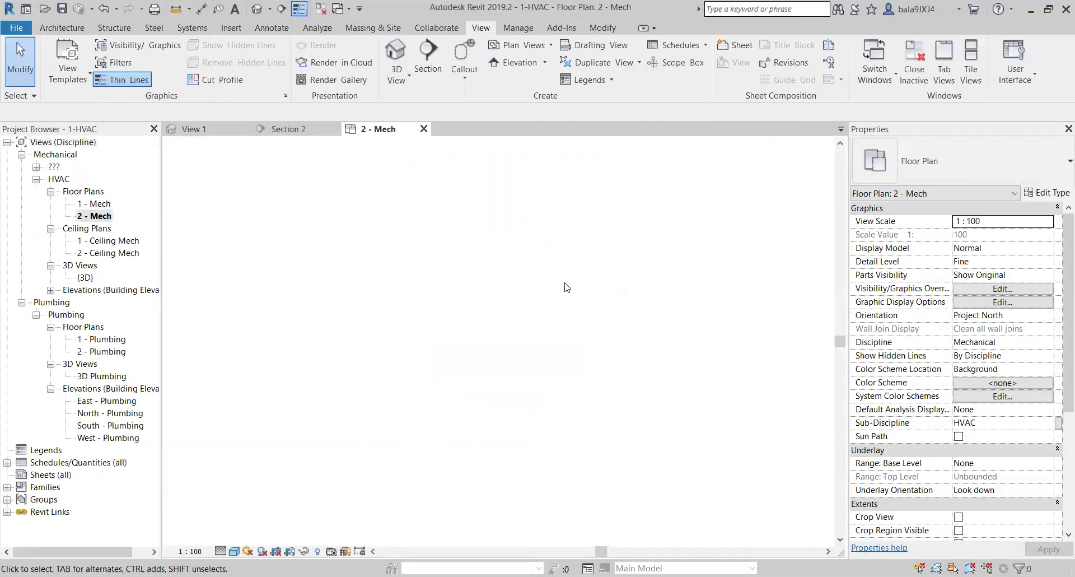
pyautogui.scroll(6, 515, 318)
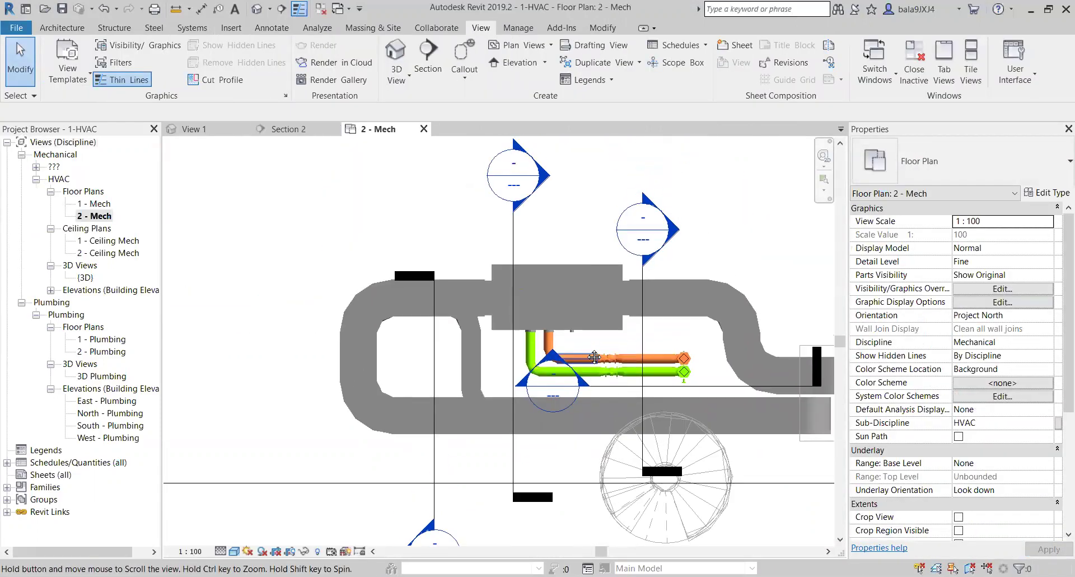
pyautogui.click(514, 240)
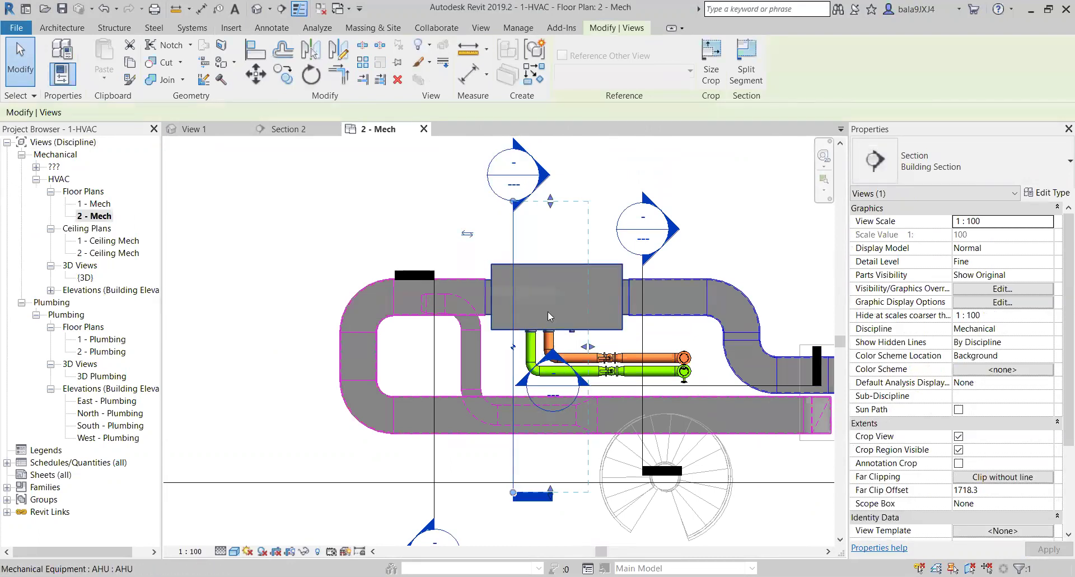
pyautogui.moveTo(537, 244); pyautogui.dragTo(585, 341)
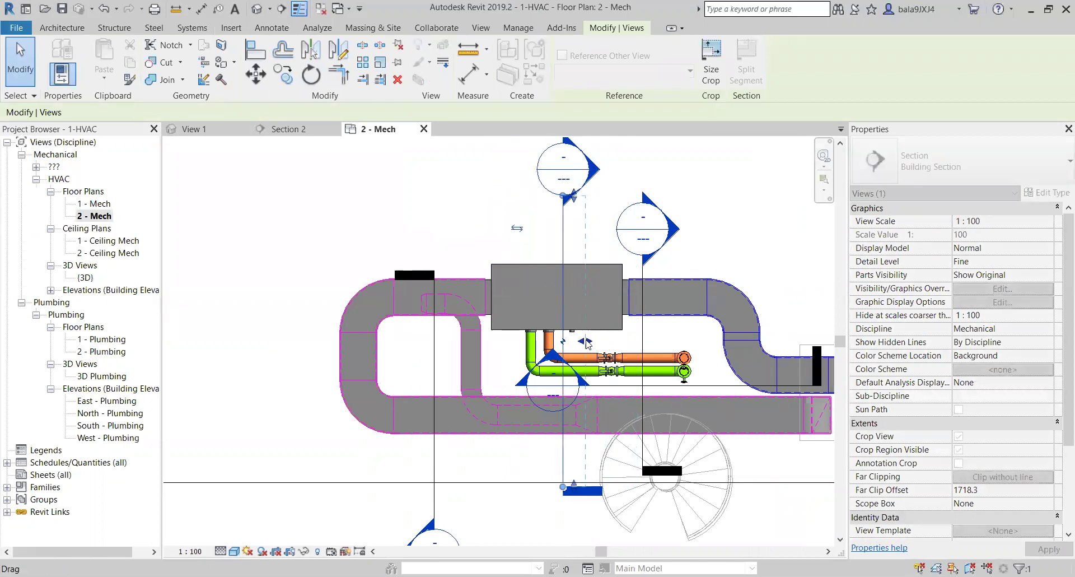
pyautogui.rightClick(563, 238)
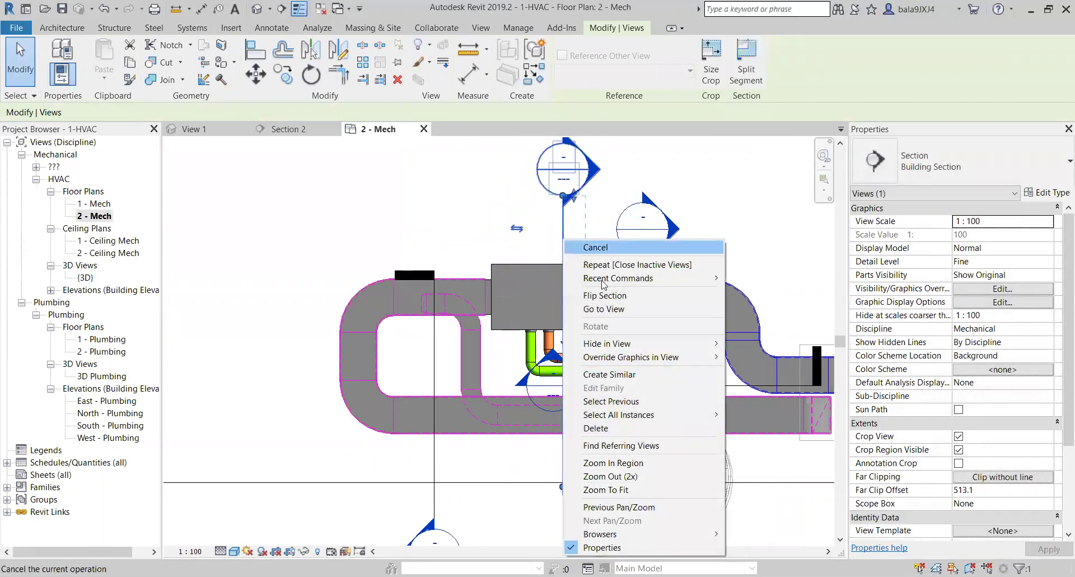
pyautogui.click(615, 309)
pyautogui.scroll(3, 463, 307)
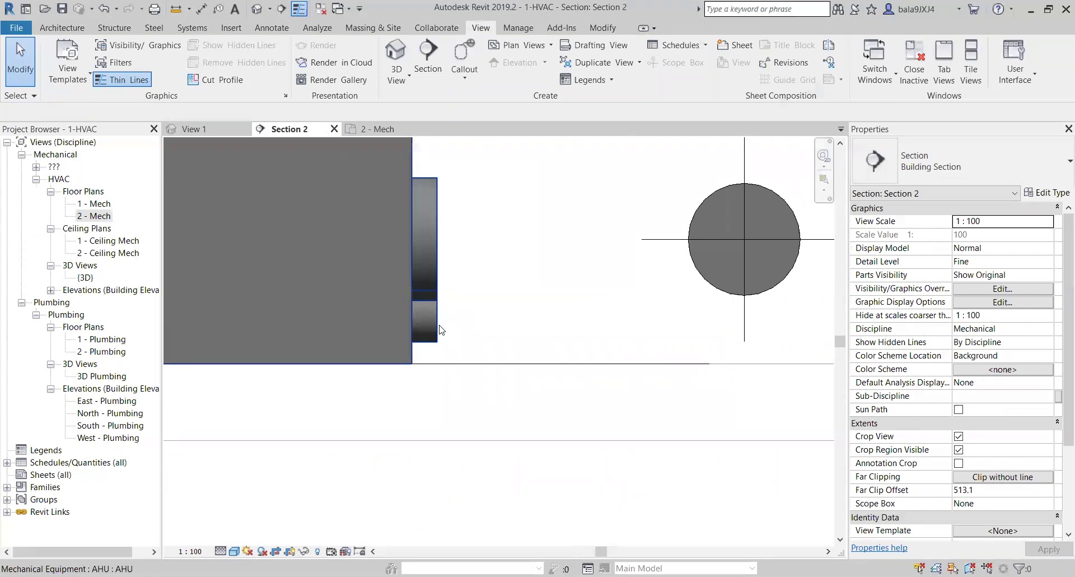
# - Check the position of the Section 2 line against the AHU's pipe connectors in the 2 - Mech plan
pyautogui.click(439, 330)
pyautogui.press('Escape')
pyautogui.hotkey('ctrl', 'Tab')
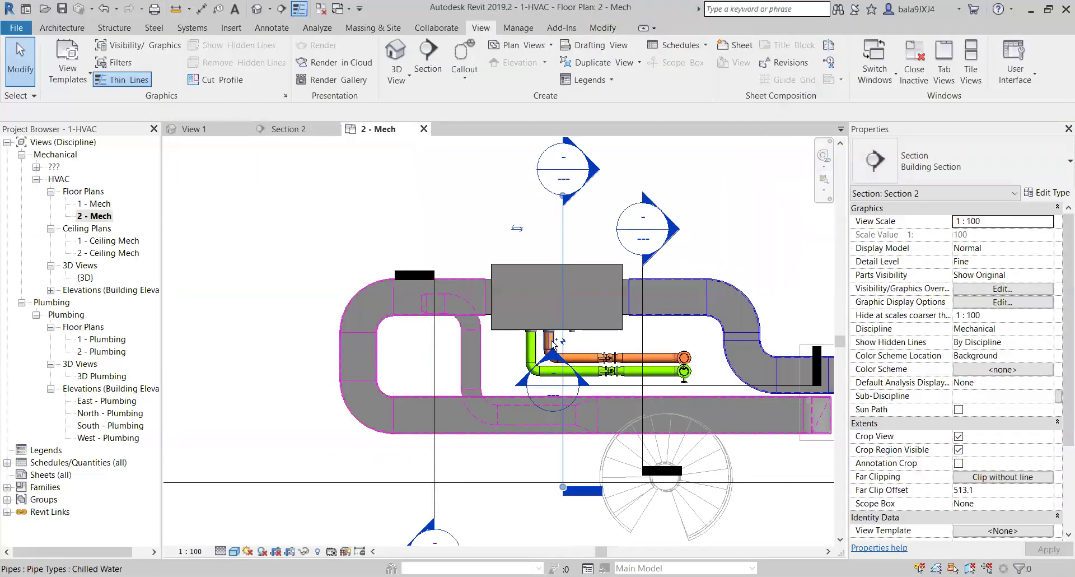
pyautogui.press('Escape')
pyautogui.scroll(5, 552, 342)
pyautogui.click(542, 340)
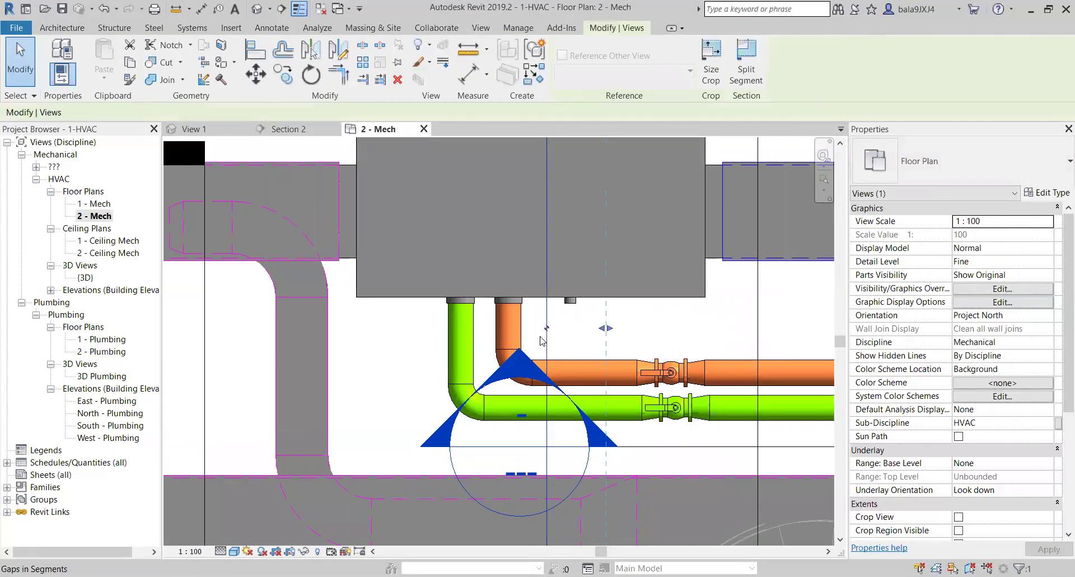
pyautogui.scroll(-4, 542, 340)
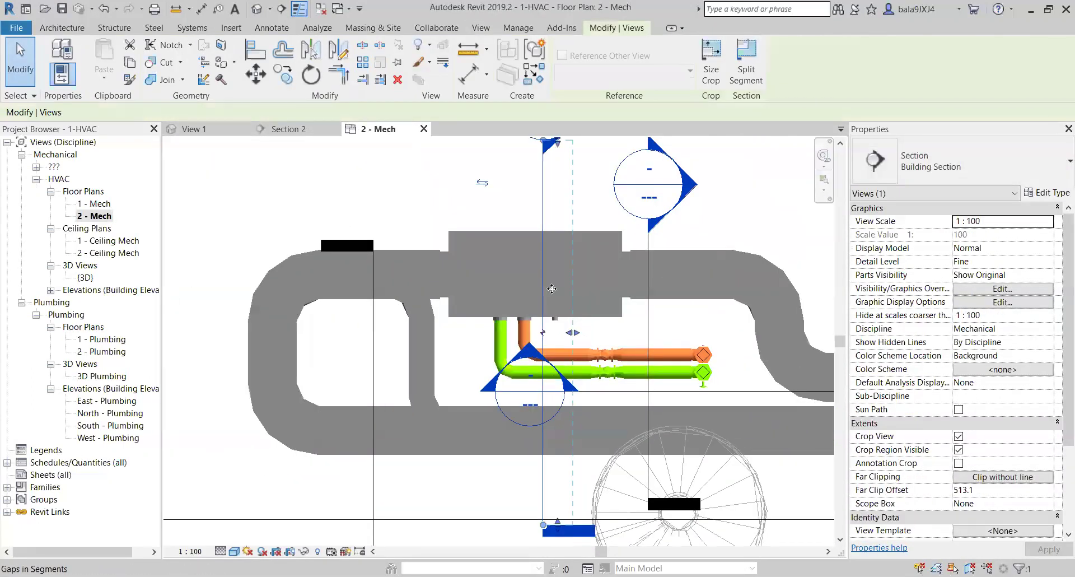
# - Open Section 2 and draw a horizontal 100 mm Chilled Water type pipe about 4000 mm long from the AHU's lower connector
pyautogui.rightClick(538, 210)
pyautogui.click(578, 284)
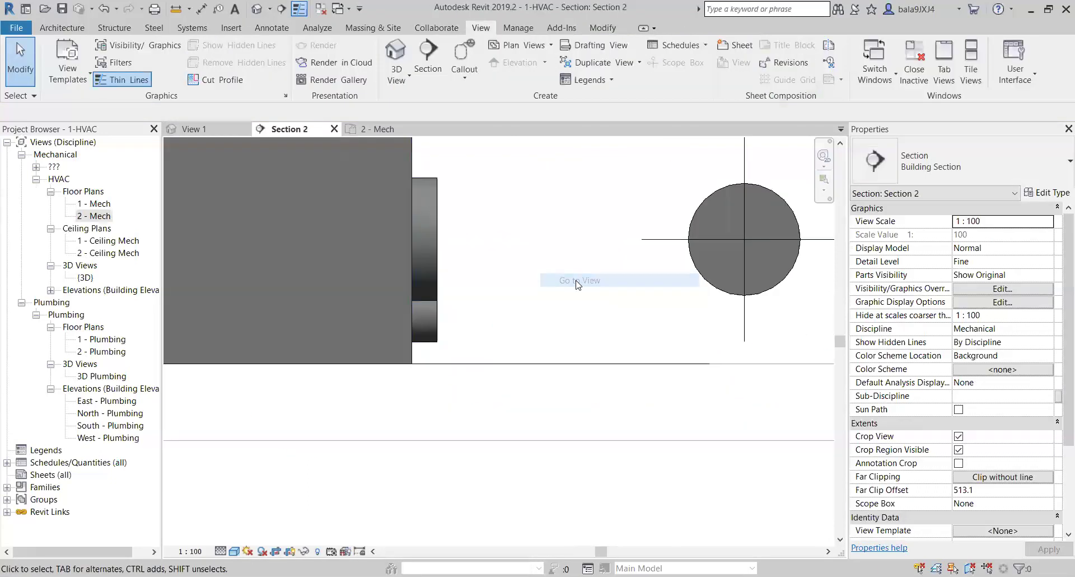
pyautogui.scroll(-2, 468, 283)
pyautogui.click(451, 308)
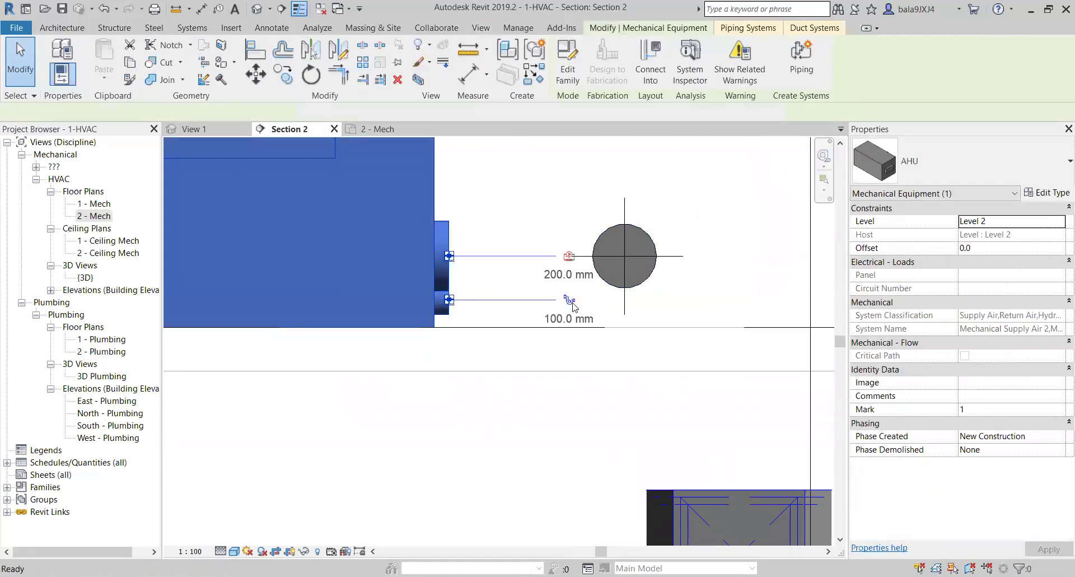
pyautogui.click(570, 299)
pyautogui.scroll(-3, 571, 300)
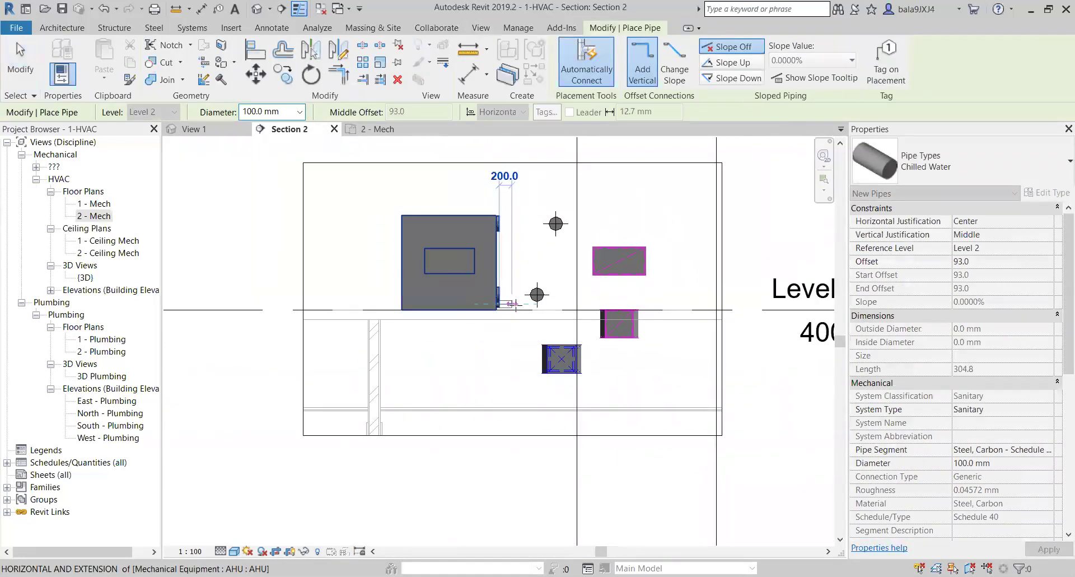
pyautogui.click(588, 305)
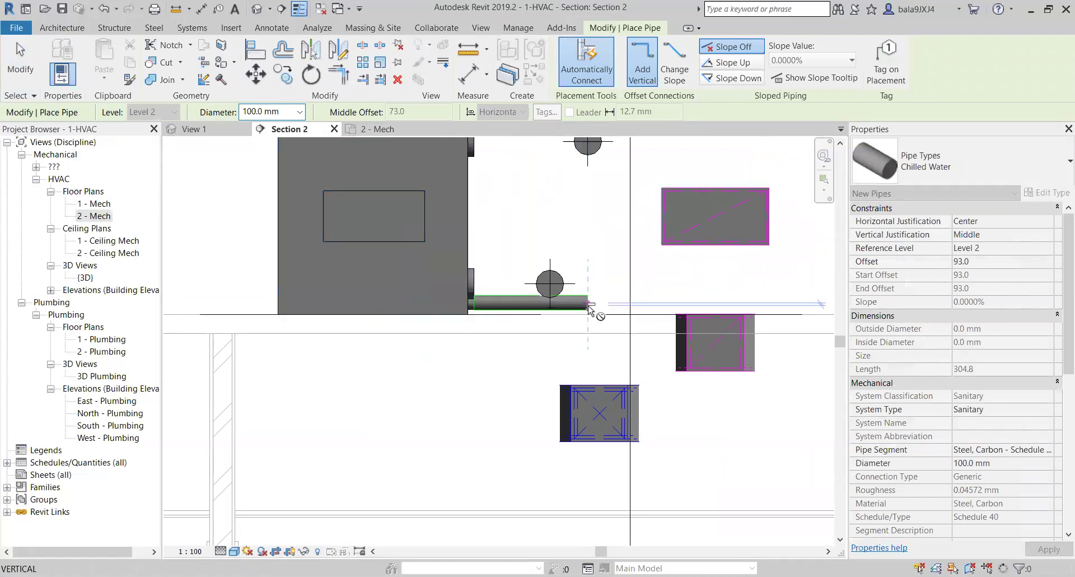
pyautogui.scroll(-4, 511, 319)
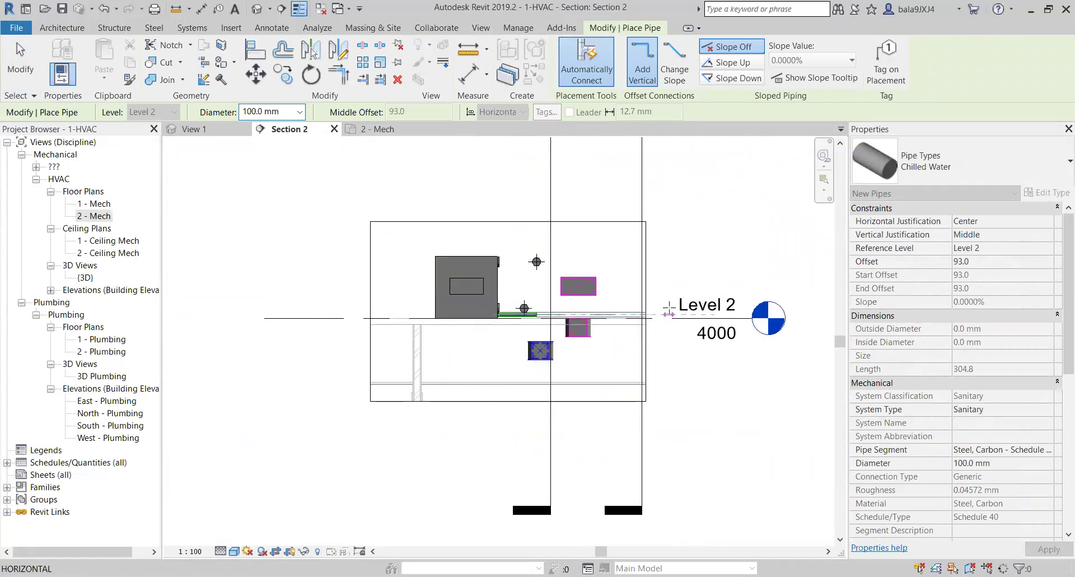
pyautogui.click(645, 306)
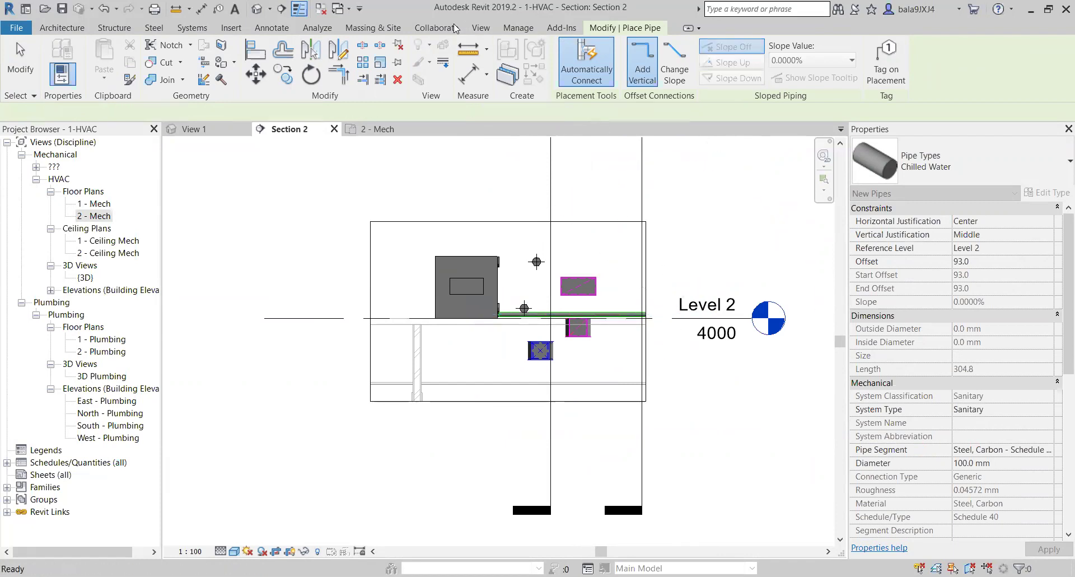
# - Look for the new 100 mm pipe at the AHU in the {3D} view and check its properties in Section 2
pyautogui.click(257, 9)
pyautogui.scroll(6, 526, 322)
pyautogui.keyDown('shift'); pyautogui.moveTo(573, 295); pyautogui.dragTo(525, 313, button='middle'); pyautogui.keyUp('shift')
pyautogui.scroll(5, 524, 314)
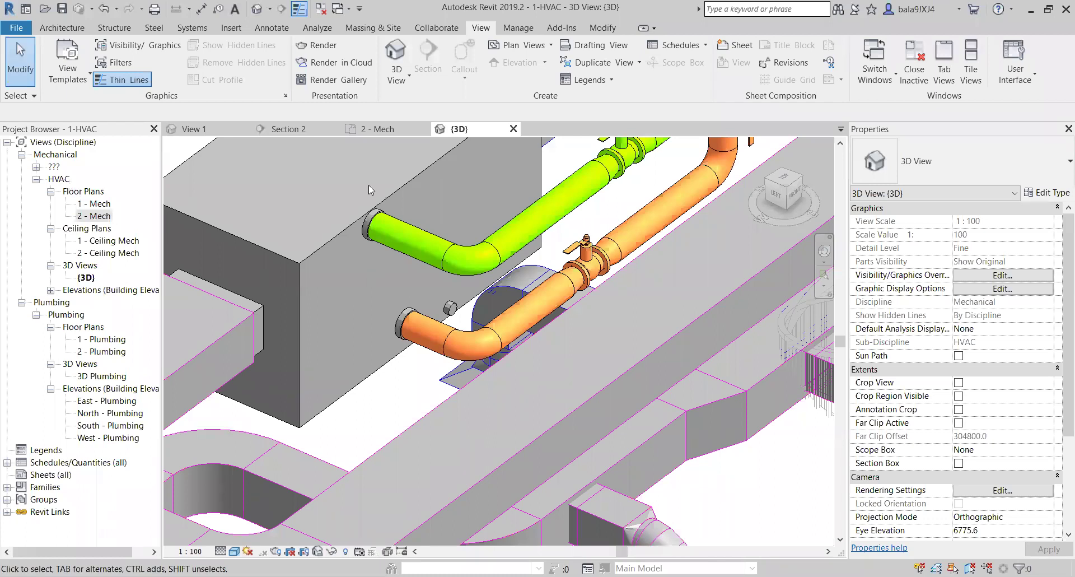
pyautogui.click(286, 129)
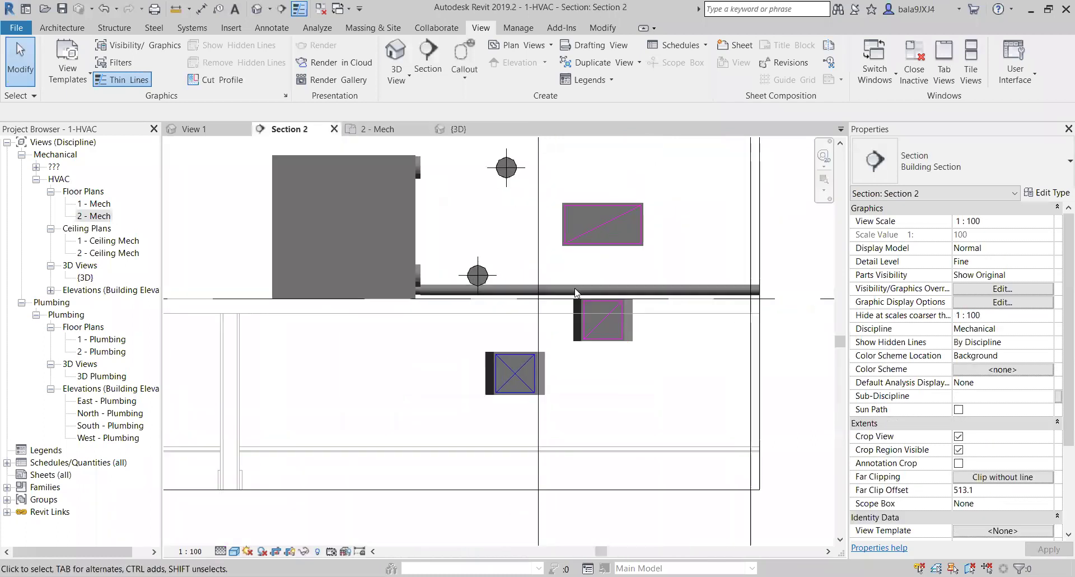
pyautogui.scroll(2, 576, 290)
pyautogui.click(574, 277)
pyautogui.moveTo(393, 270); pyautogui.dragTo(483, 274, button='middle')
pyautogui.scroll(2, 484, 274)
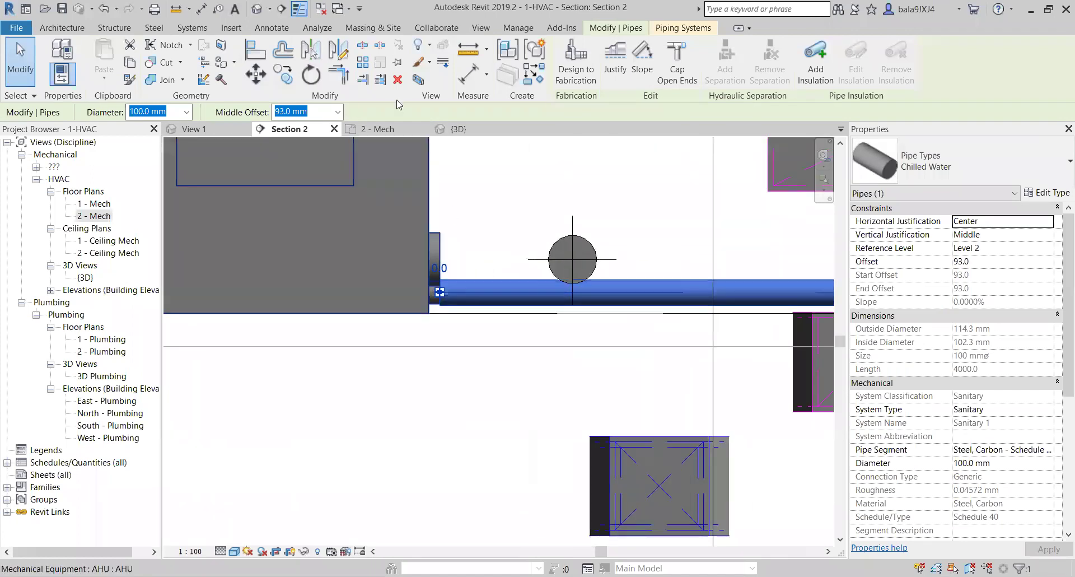
pyautogui.click(458, 130)
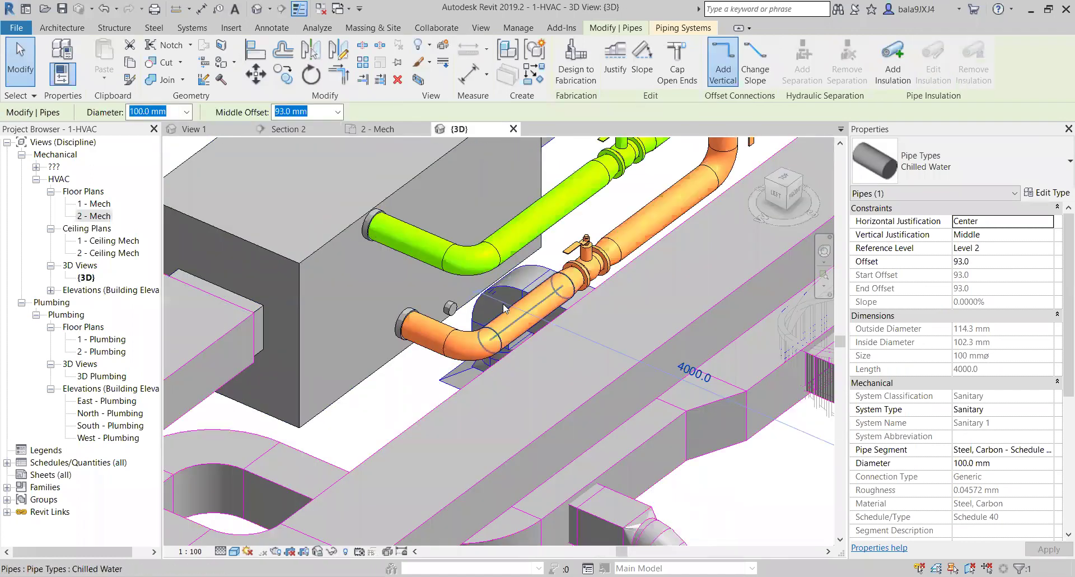
pyautogui.click(453, 316)
pyautogui.scroll(-5, 454, 316)
pyautogui.keyDown('shift'); pyautogui.moveTo(538, 330); pyautogui.dragTo(536, 239, button='middle'); pyautogui.keyUp('shift')
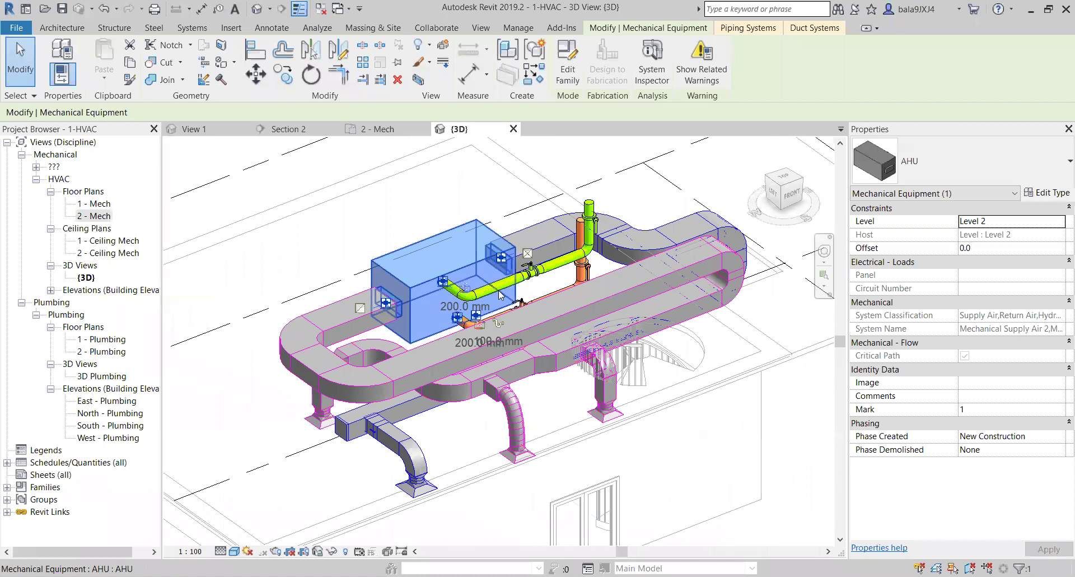
pyautogui.press('Escape')
pyautogui.press('v')
pyautogui.press('g')
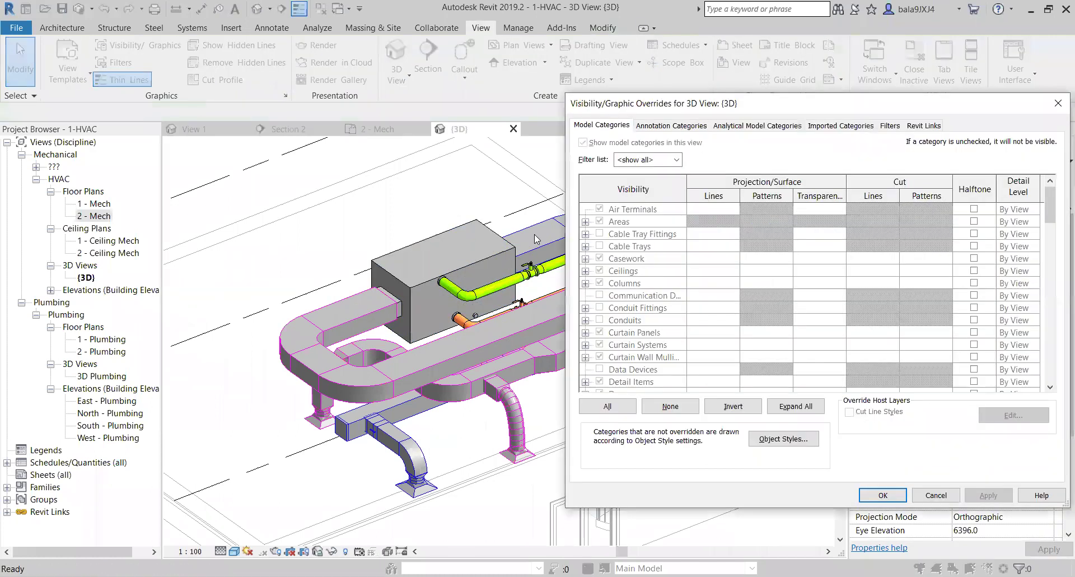
pyautogui.click(1058, 103)
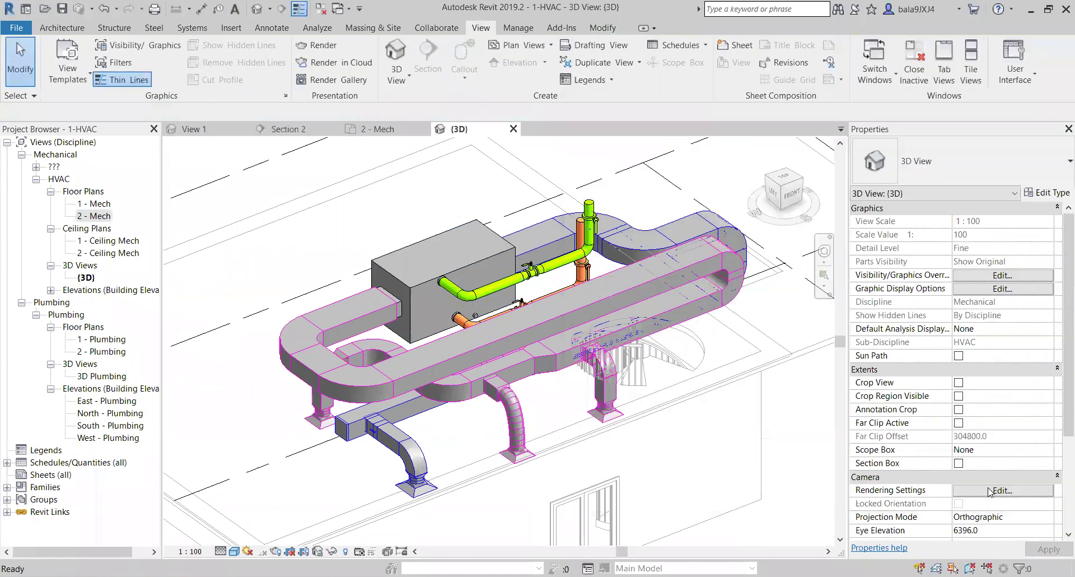
pyautogui.click(1002, 490)
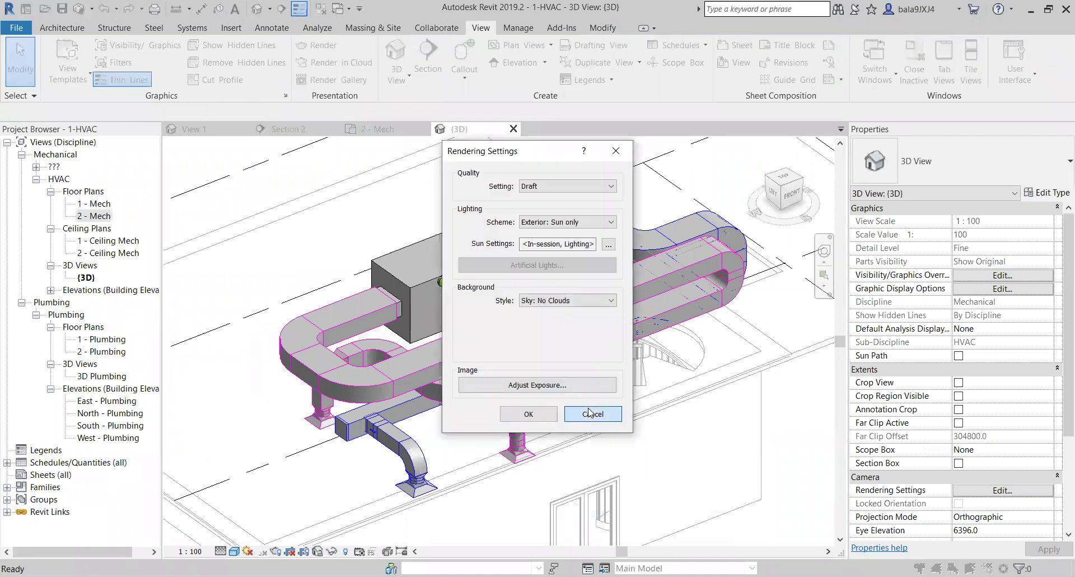
pyautogui.click(593, 413)
# - Remove the CHW view template from the {3D} view by assigning <None>
pyautogui.scroll(-4, 1002, 448)
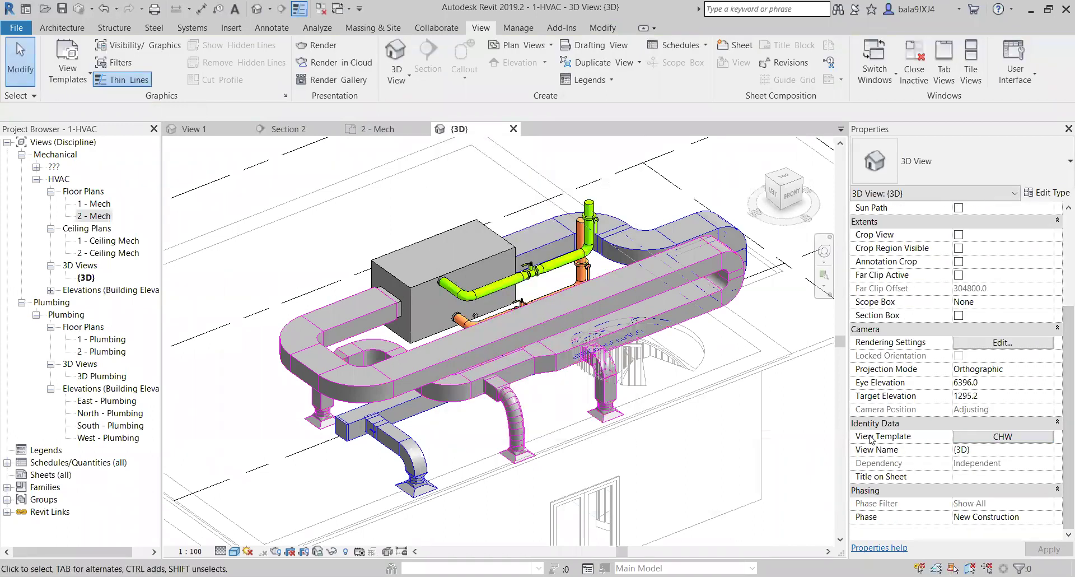
pyautogui.click(1024, 440)
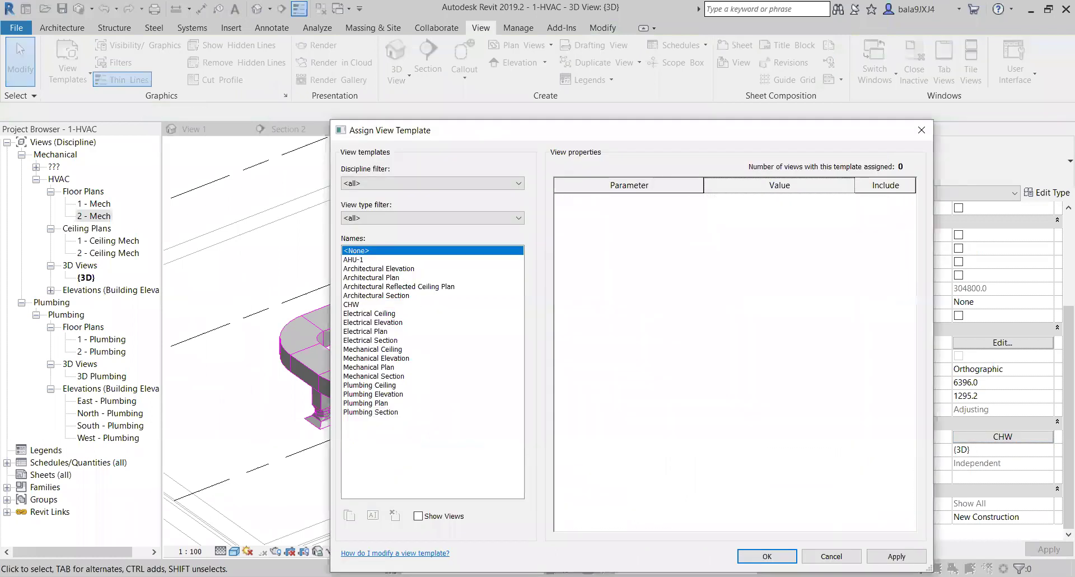
pyautogui.click(896, 556)
pyautogui.click(767, 556)
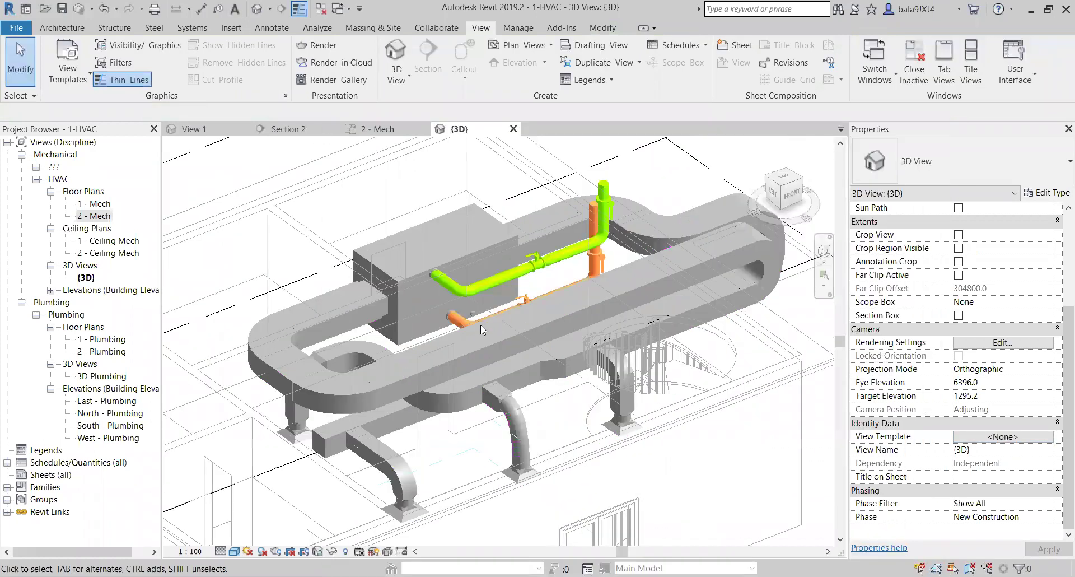
# - Turn on the visibility of the Sanitary filter in the {3D} view's graphic overrides
pyautogui.scroll(4, 480, 324)
pyautogui.press('v')
pyautogui.press('v')
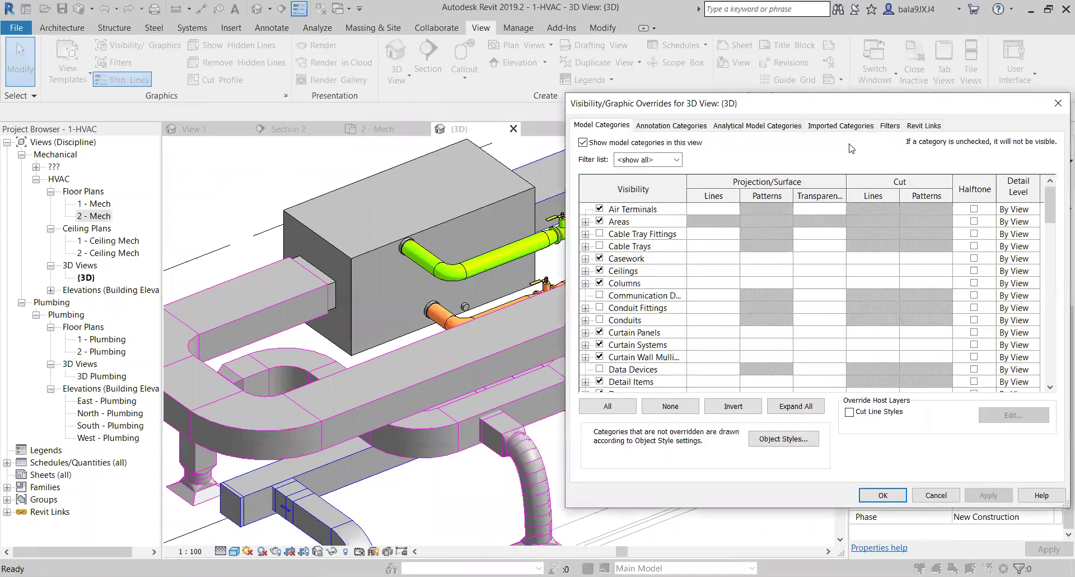
pyautogui.click(880, 126)
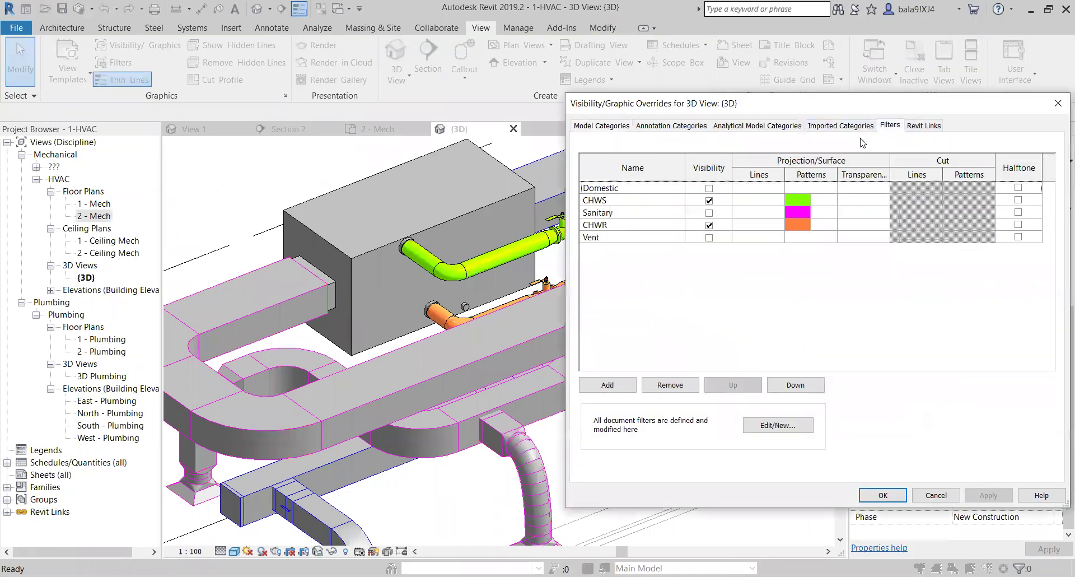
pyautogui.click(709, 213)
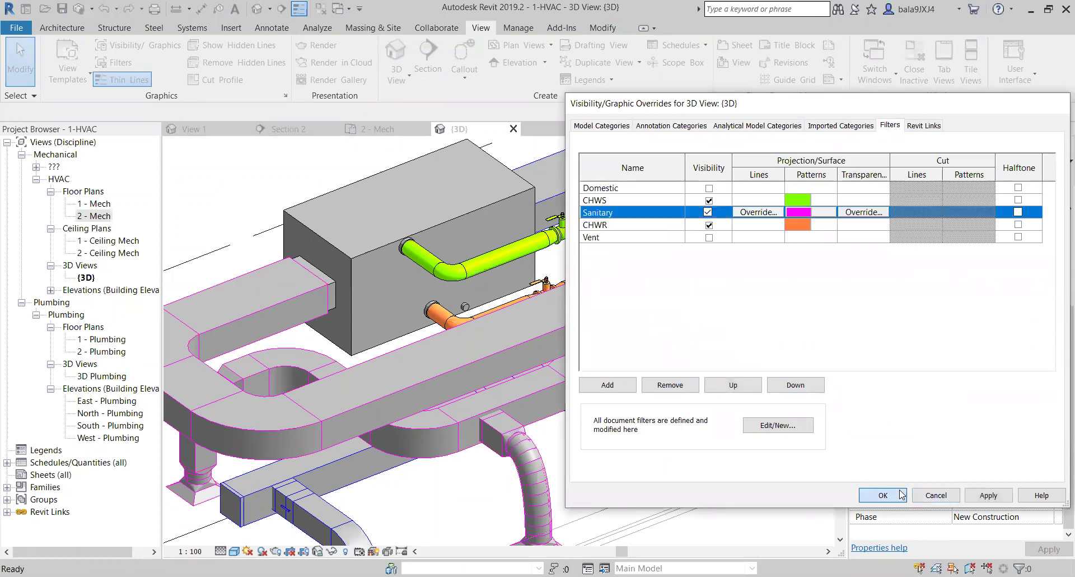
pyautogui.click(883, 495)
# - Inspect the AHU's pipes and ducts from several angles in the {3D} view and save the project
pyautogui.keyDown('shift'); pyautogui.moveTo(539, 325); pyautogui.dragTo(794, 336, button='middle'); pyautogui.keyUp('shift')
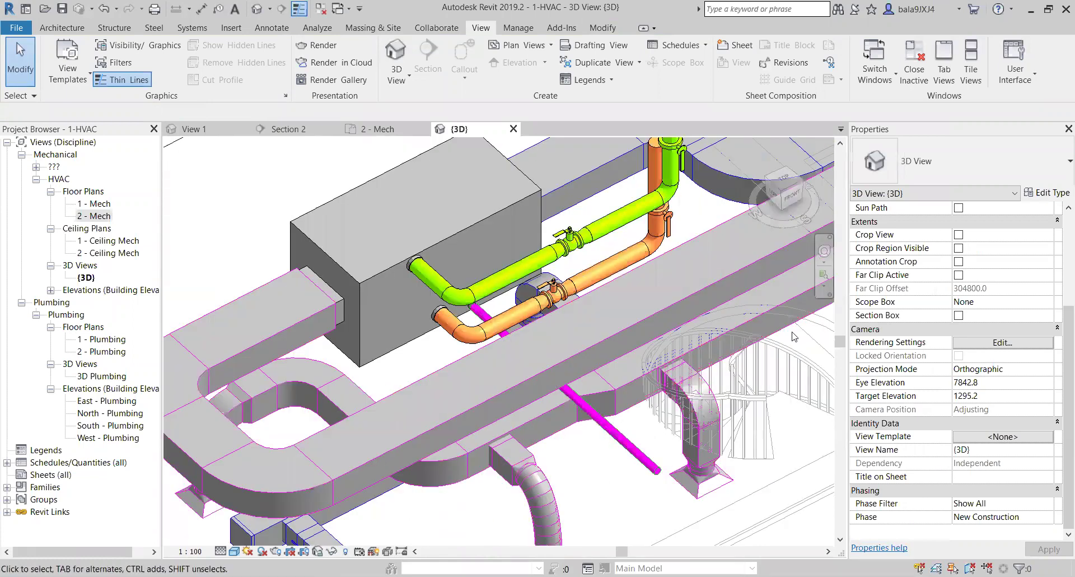
pyautogui.keyDown('shift'); pyautogui.moveTo(624, 375); pyautogui.dragTo(603, 344, button='middle'); pyautogui.keyUp('shift')
pyautogui.keyDown('shift'); pyautogui.moveTo(614, 308); pyautogui.dragTo(540, 346, button='middle'); pyautogui.keyUp('shift')
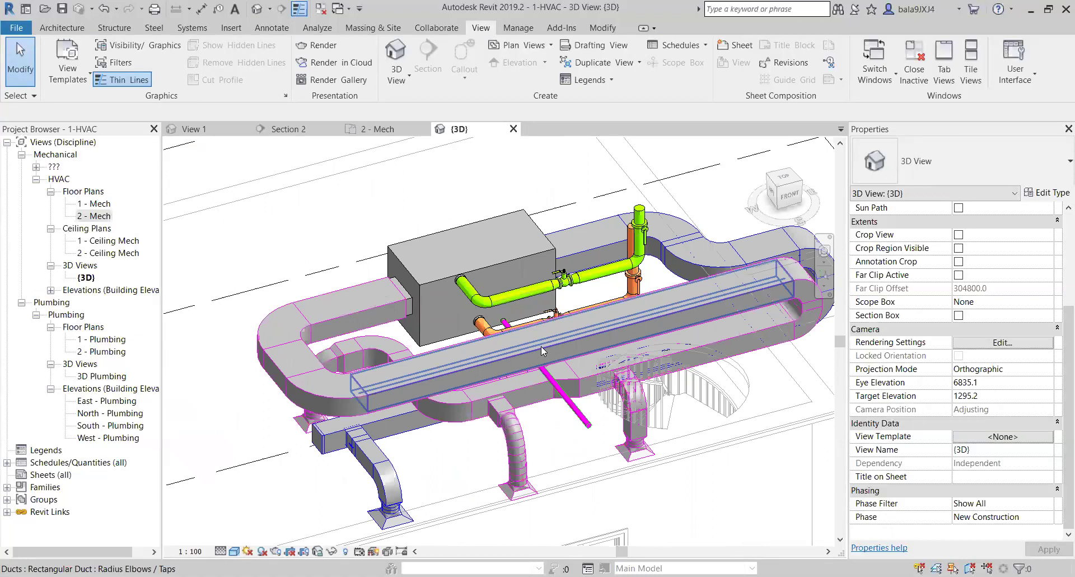
pyautogui.scroll(-2, 541, 346)
pyautogui.keyDown('shift'); pyautogui.moveTo(540, 346); pyautogui.dragTo(575, 359, button='middle'); pyautogui.keyUp('shift')
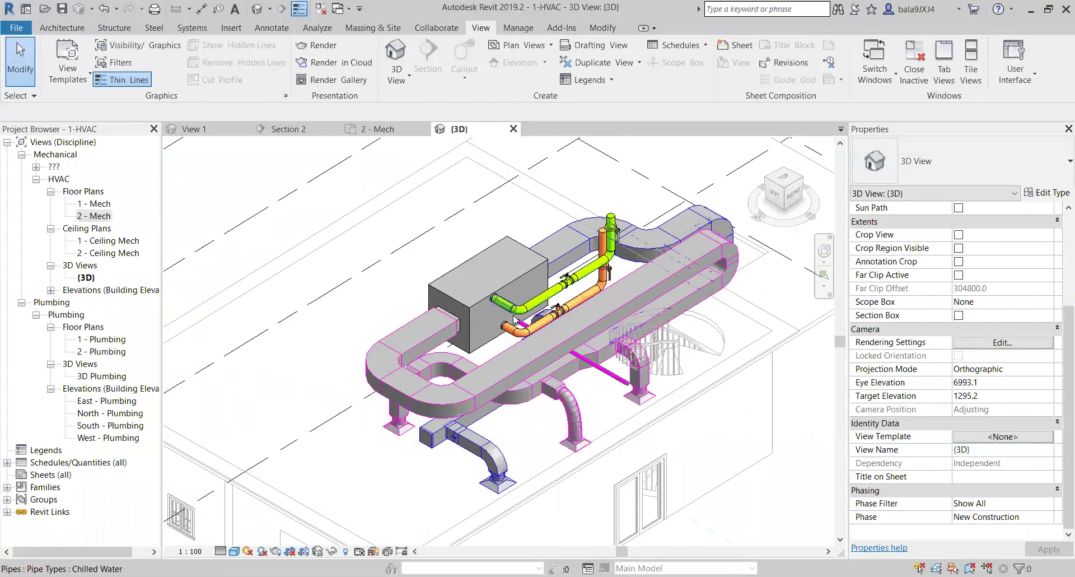
pyautogui.scroll(4, 514, 324)
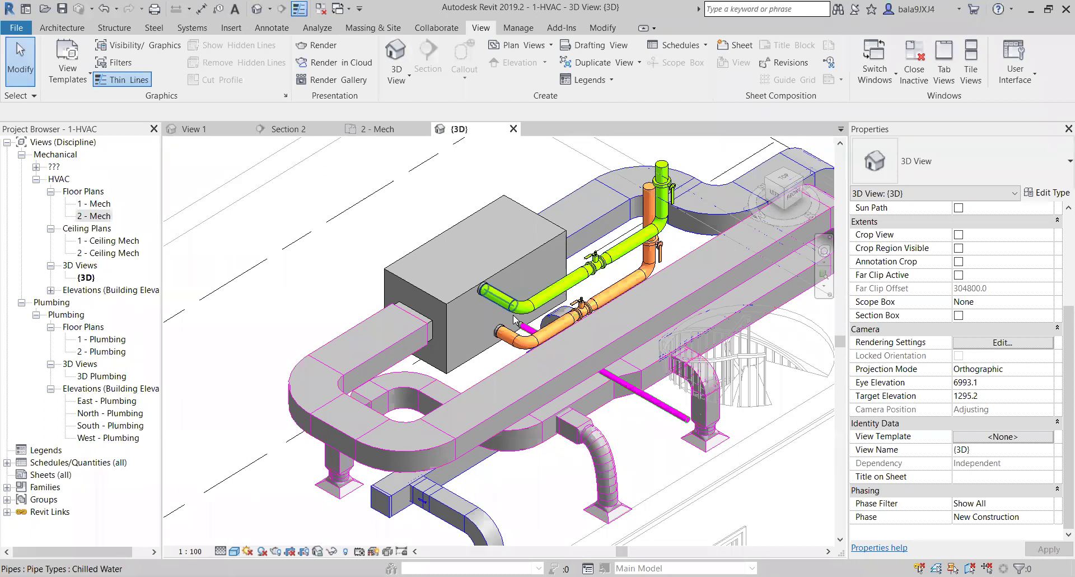
pyautogui.click(62, 10)
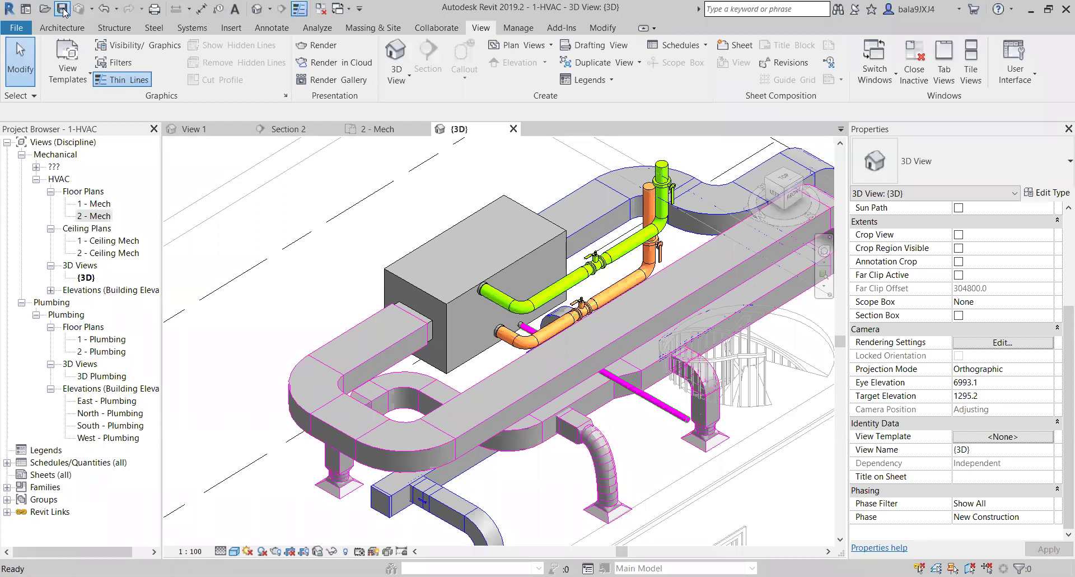